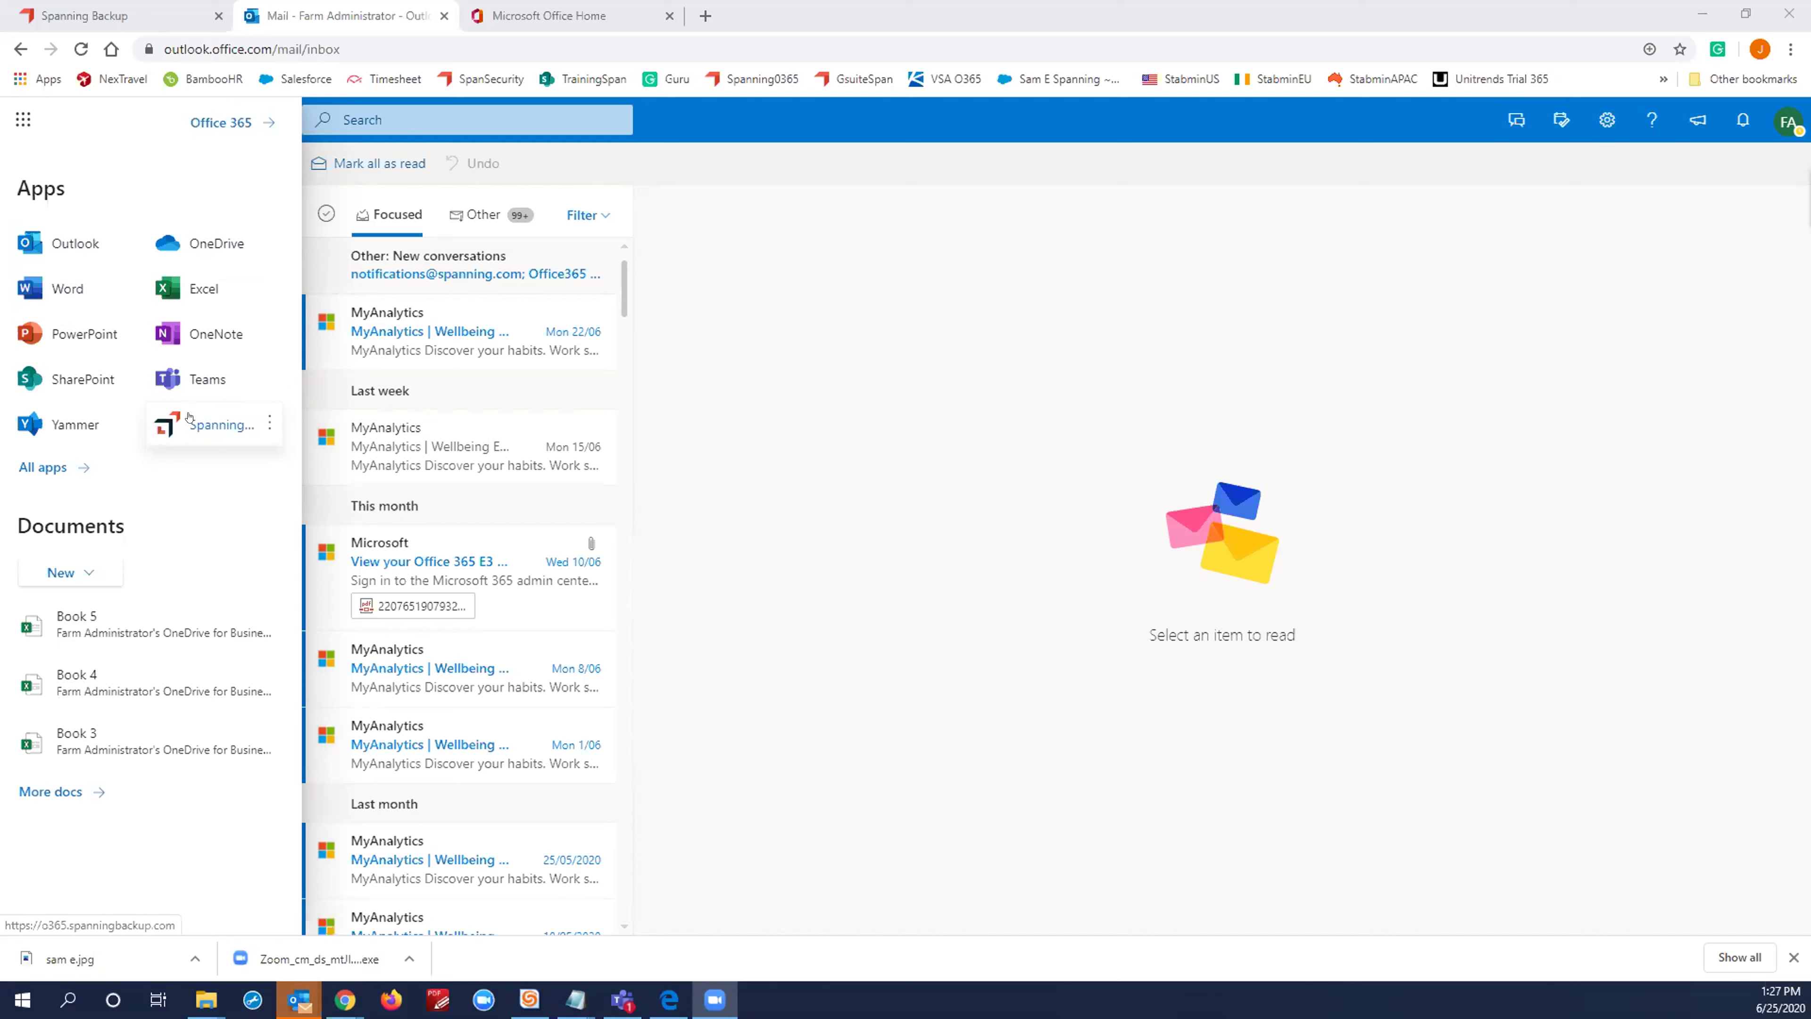
Step: Switch to Spanning Backup, expand the first listed user's backup details and collapse the side navigation
click(97, 20)
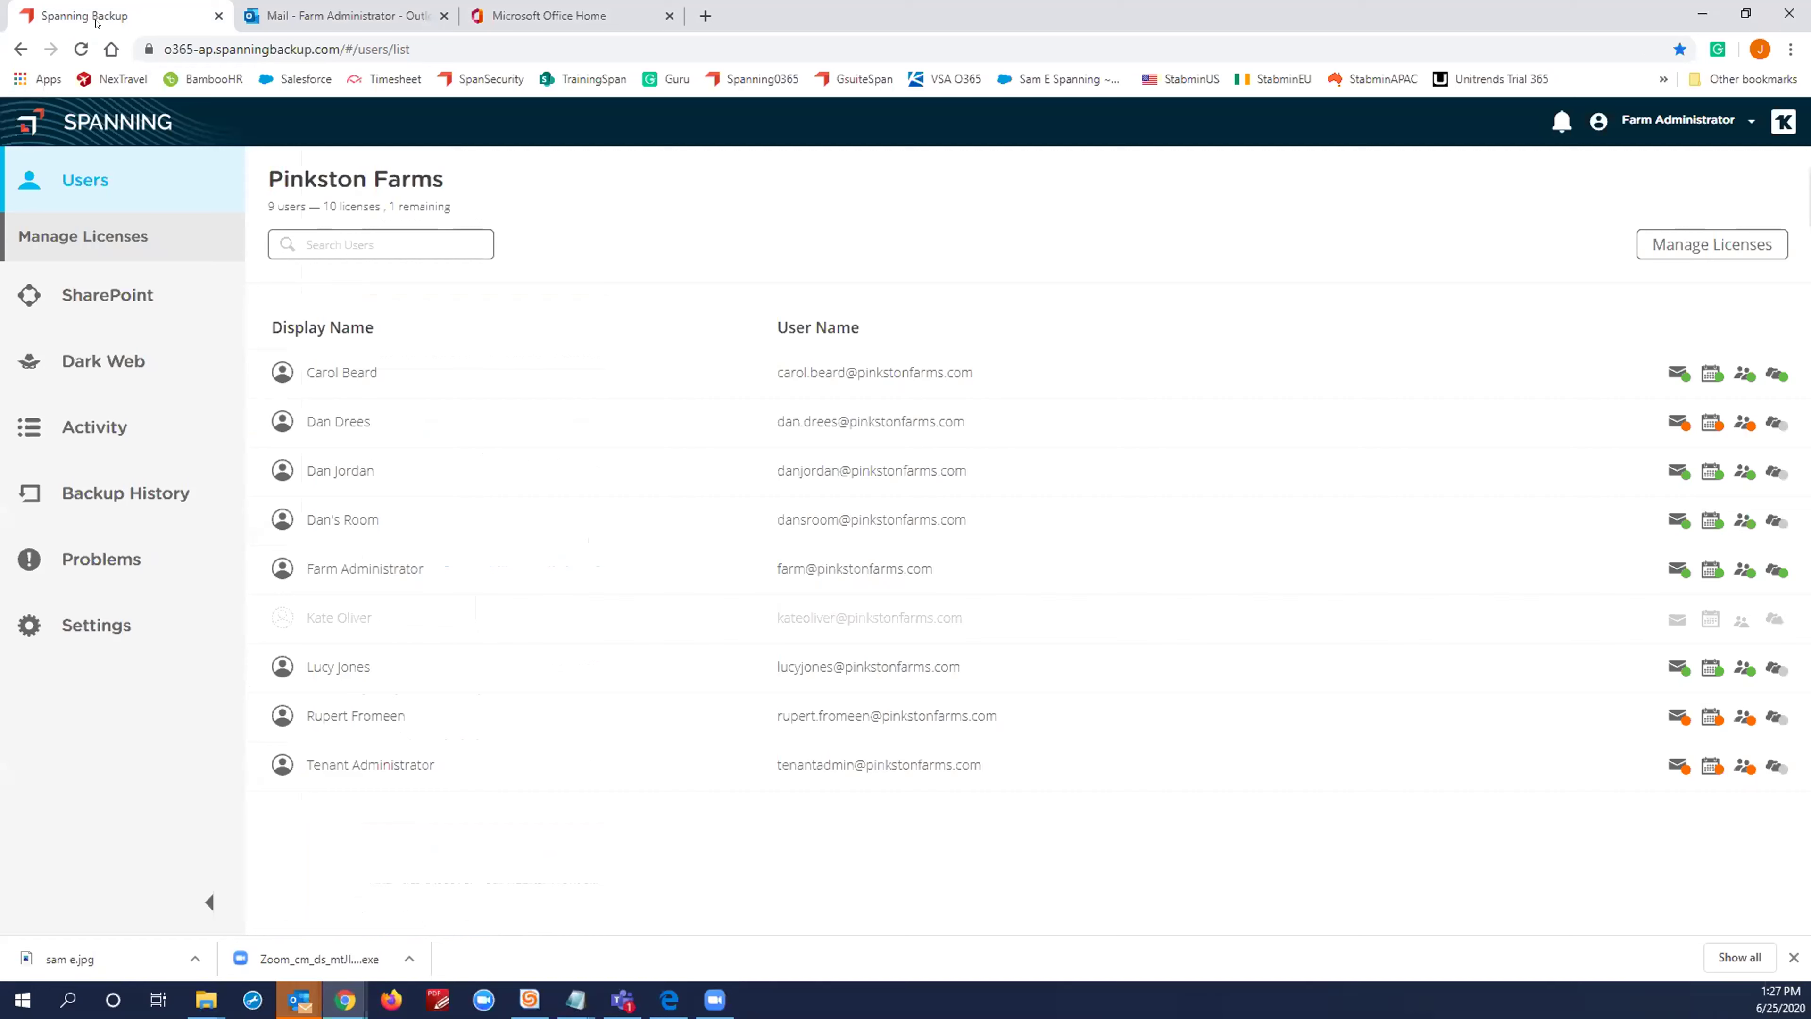
click(623, 388)
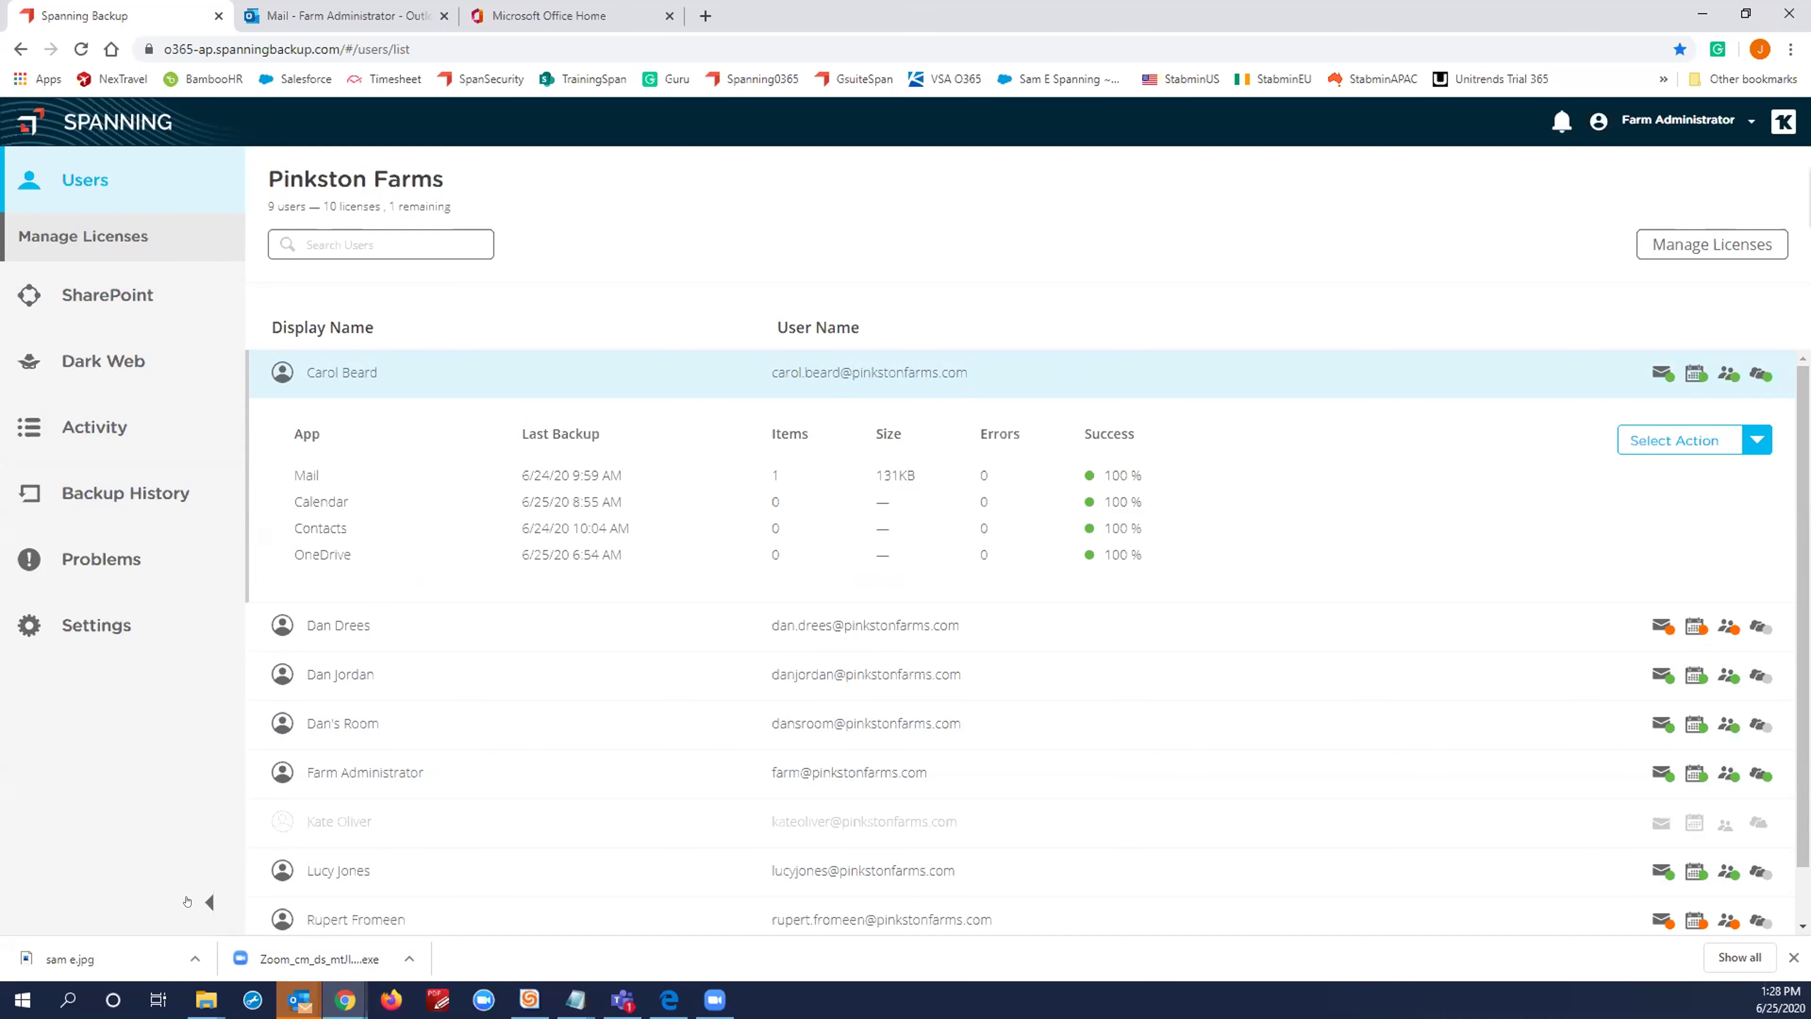
click(207, 903)
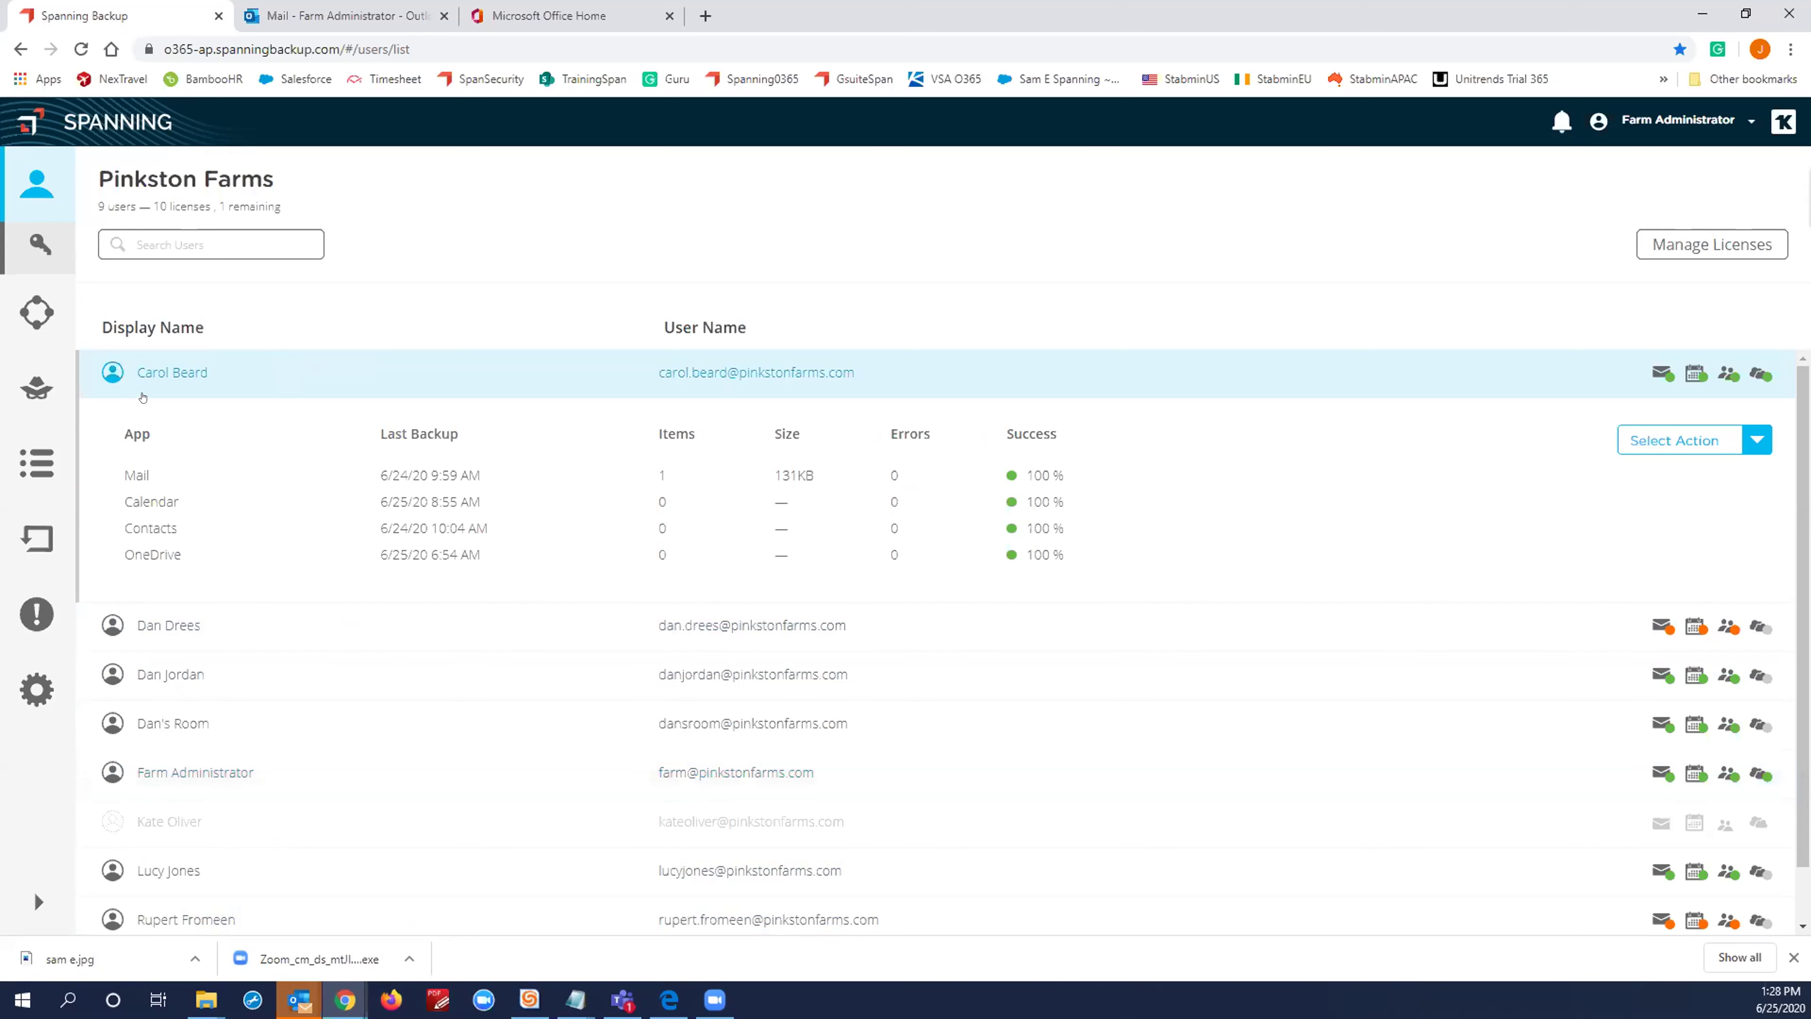
Step: Examine the expanded user's item counts per app, including the OneDrive row
drag(133, 372, 206, 372)
click(529, 378)
double_click(661, 433)
double_click(655, 550)
drag(122, 551, 173, 549)
double_click(663, 555)
Step: Open the expanded user's mail backups and choose the backup of October 17, 2018
click(1690, 440)
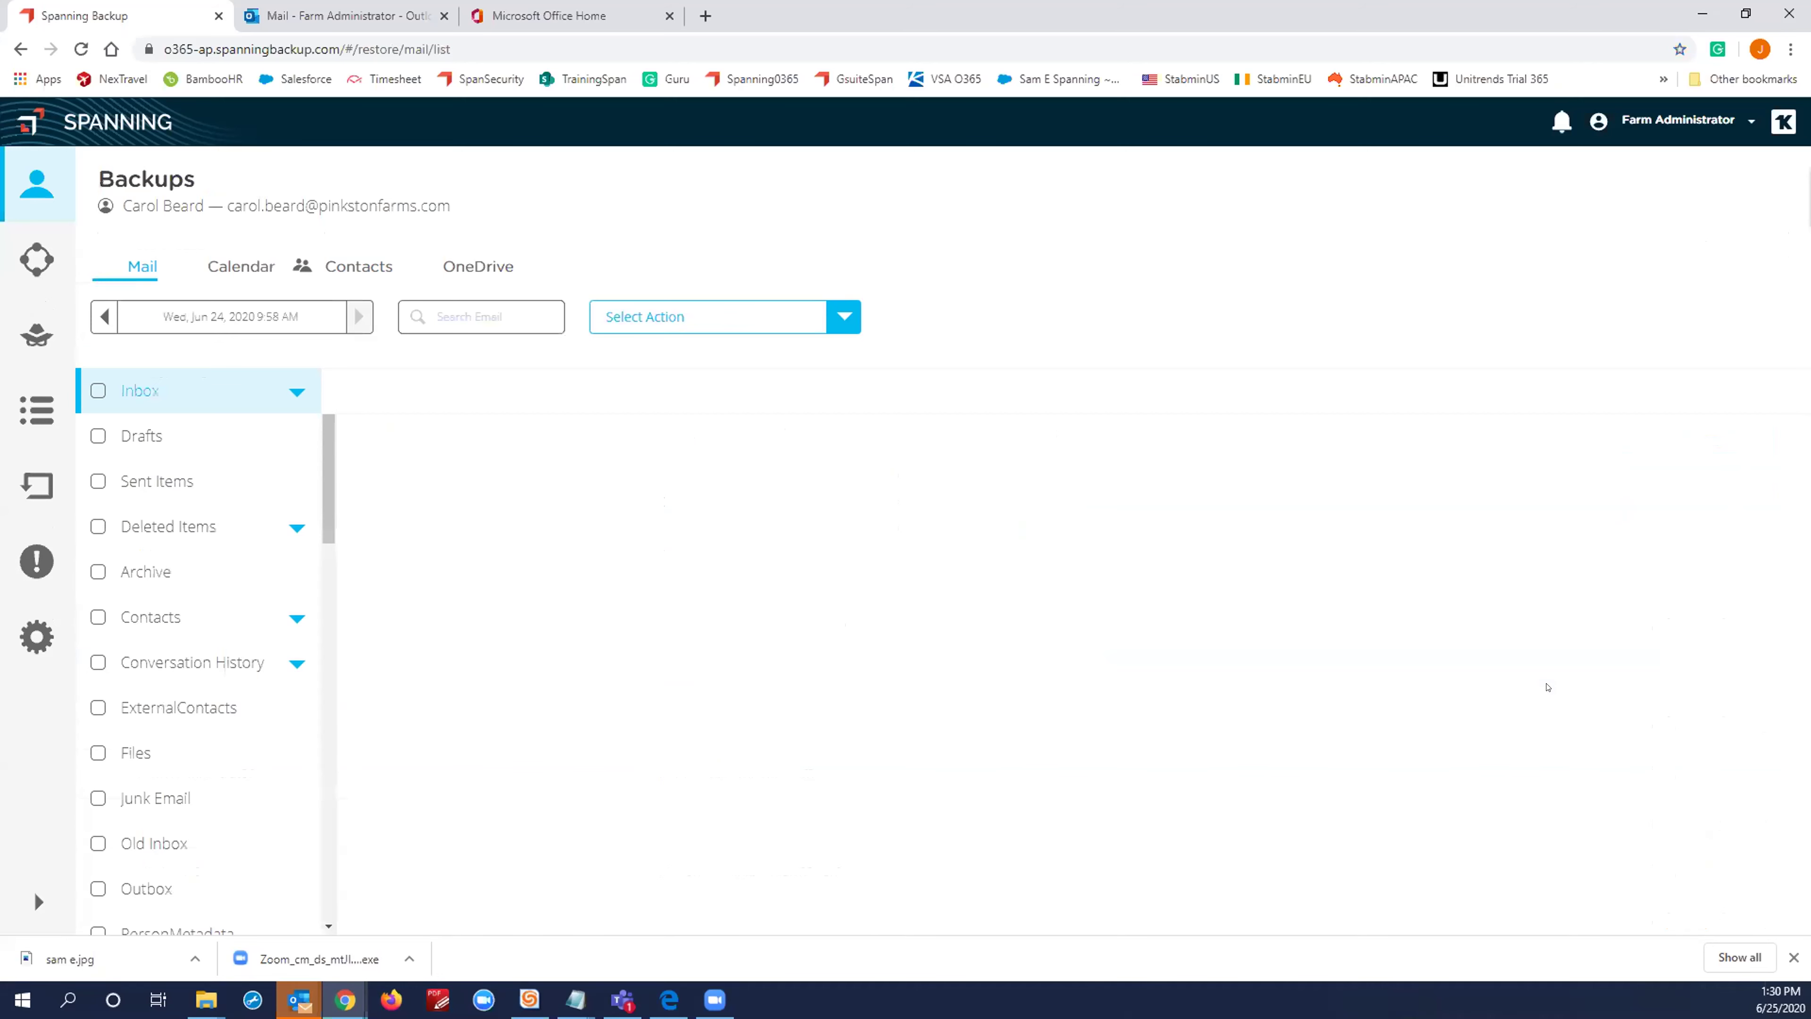
click(207, 317)
click(105, 360)
click(105, 361)
click(104, 361)
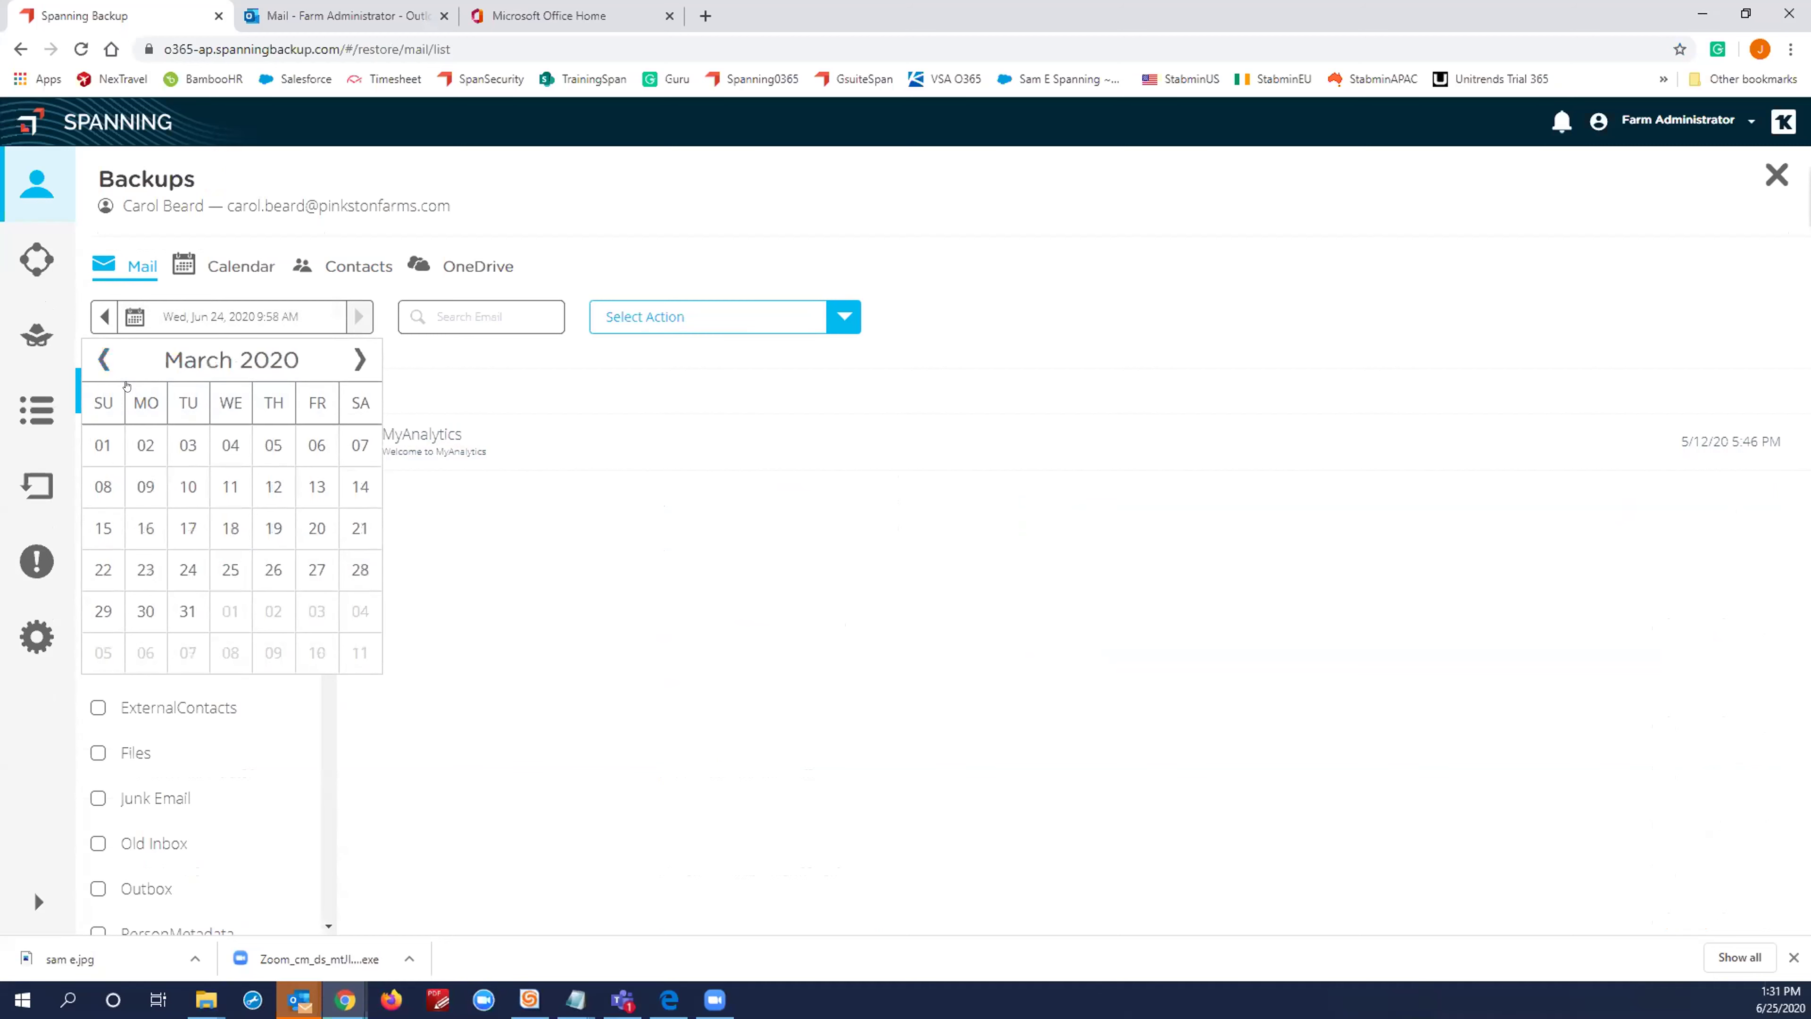
click(99, 359)
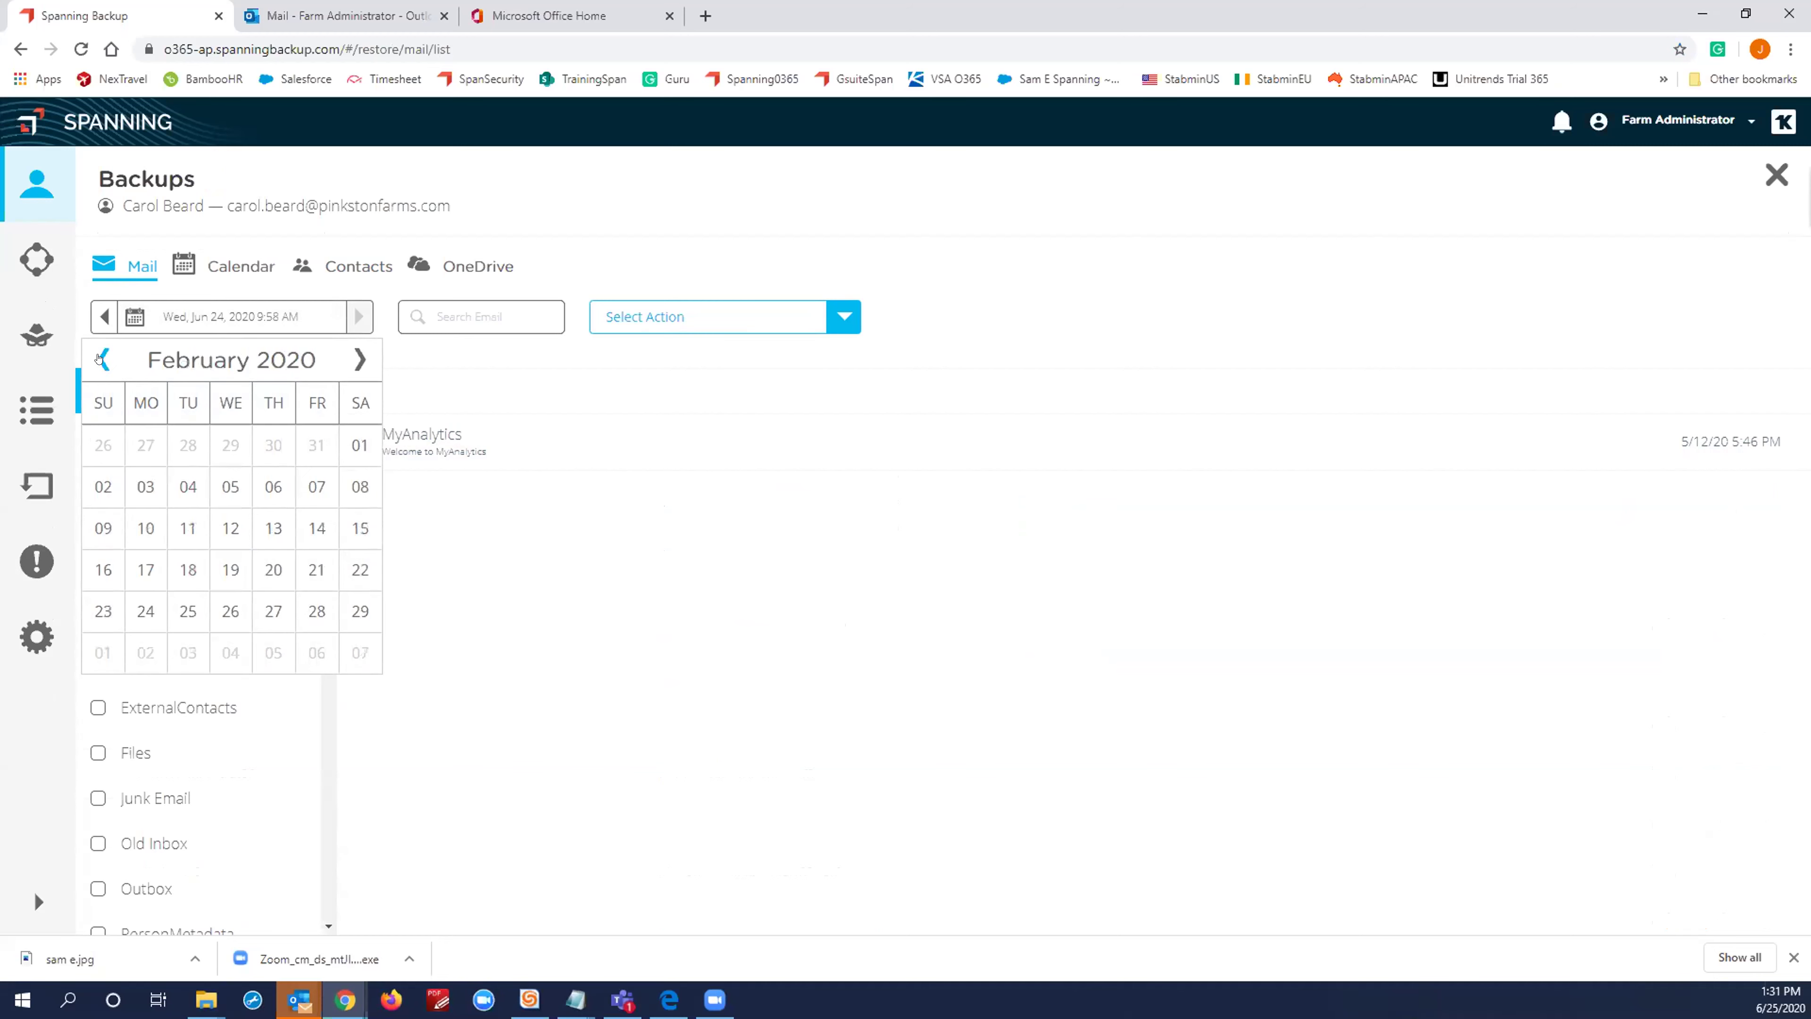
click(99, 358)
click(99, 358)
click(99, 359)
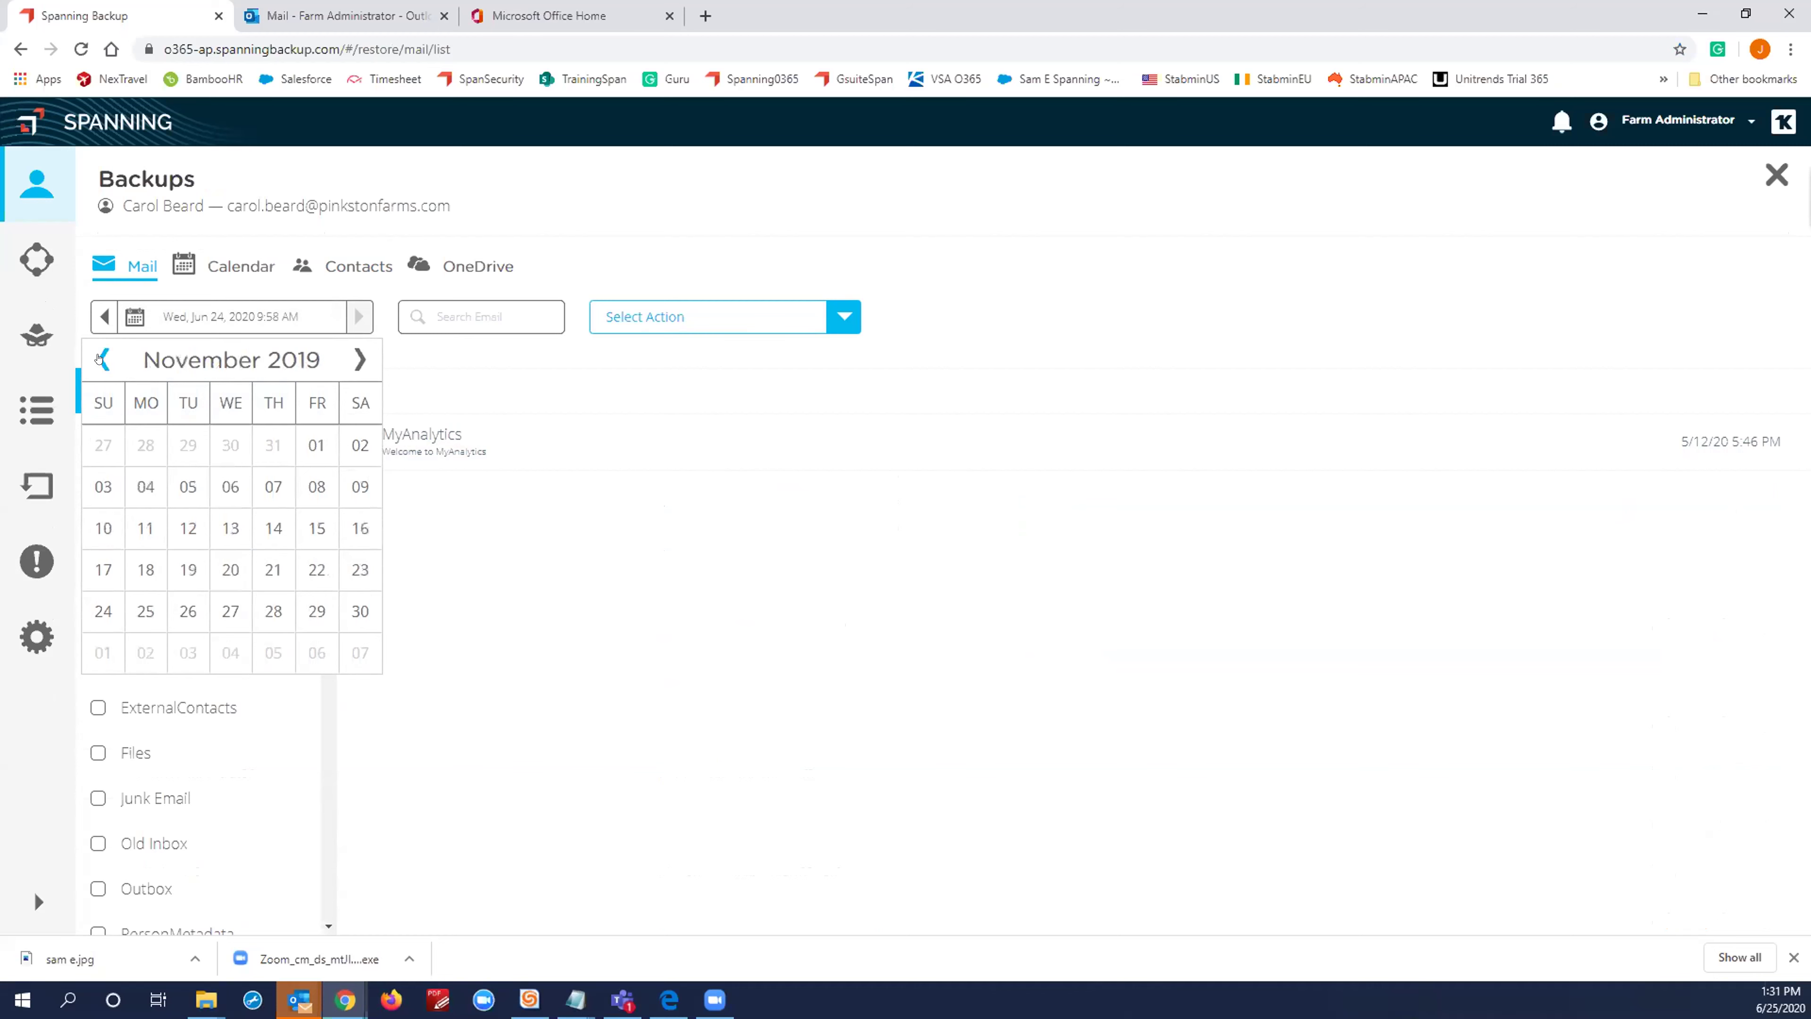
click(99, 359)
click(99, 359)
click(99, 359)
click(99, 359)
click(99, 359)
click(99, 359)
click(99, 358)
click(99, 359)
click(99, 359)
click(99, 359)
click(99, 359)
click(99, 358)
click(99, 359)
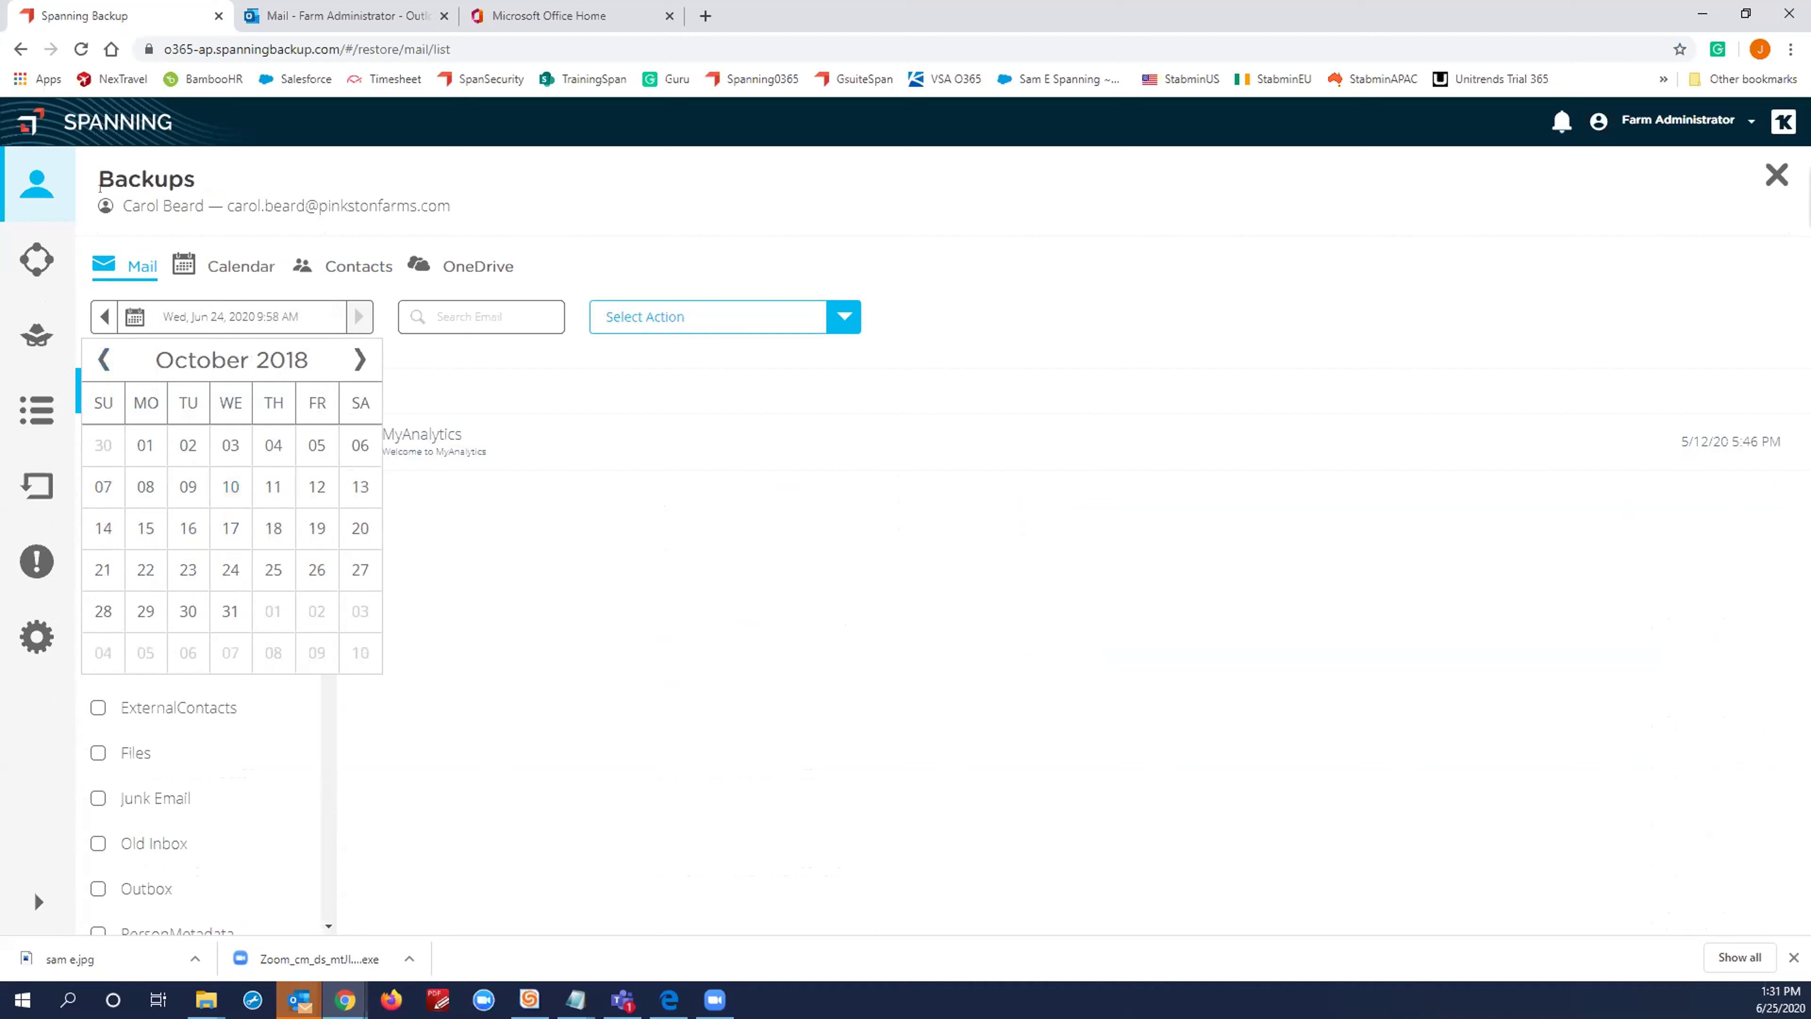
drag(121, 206, 215, 202)
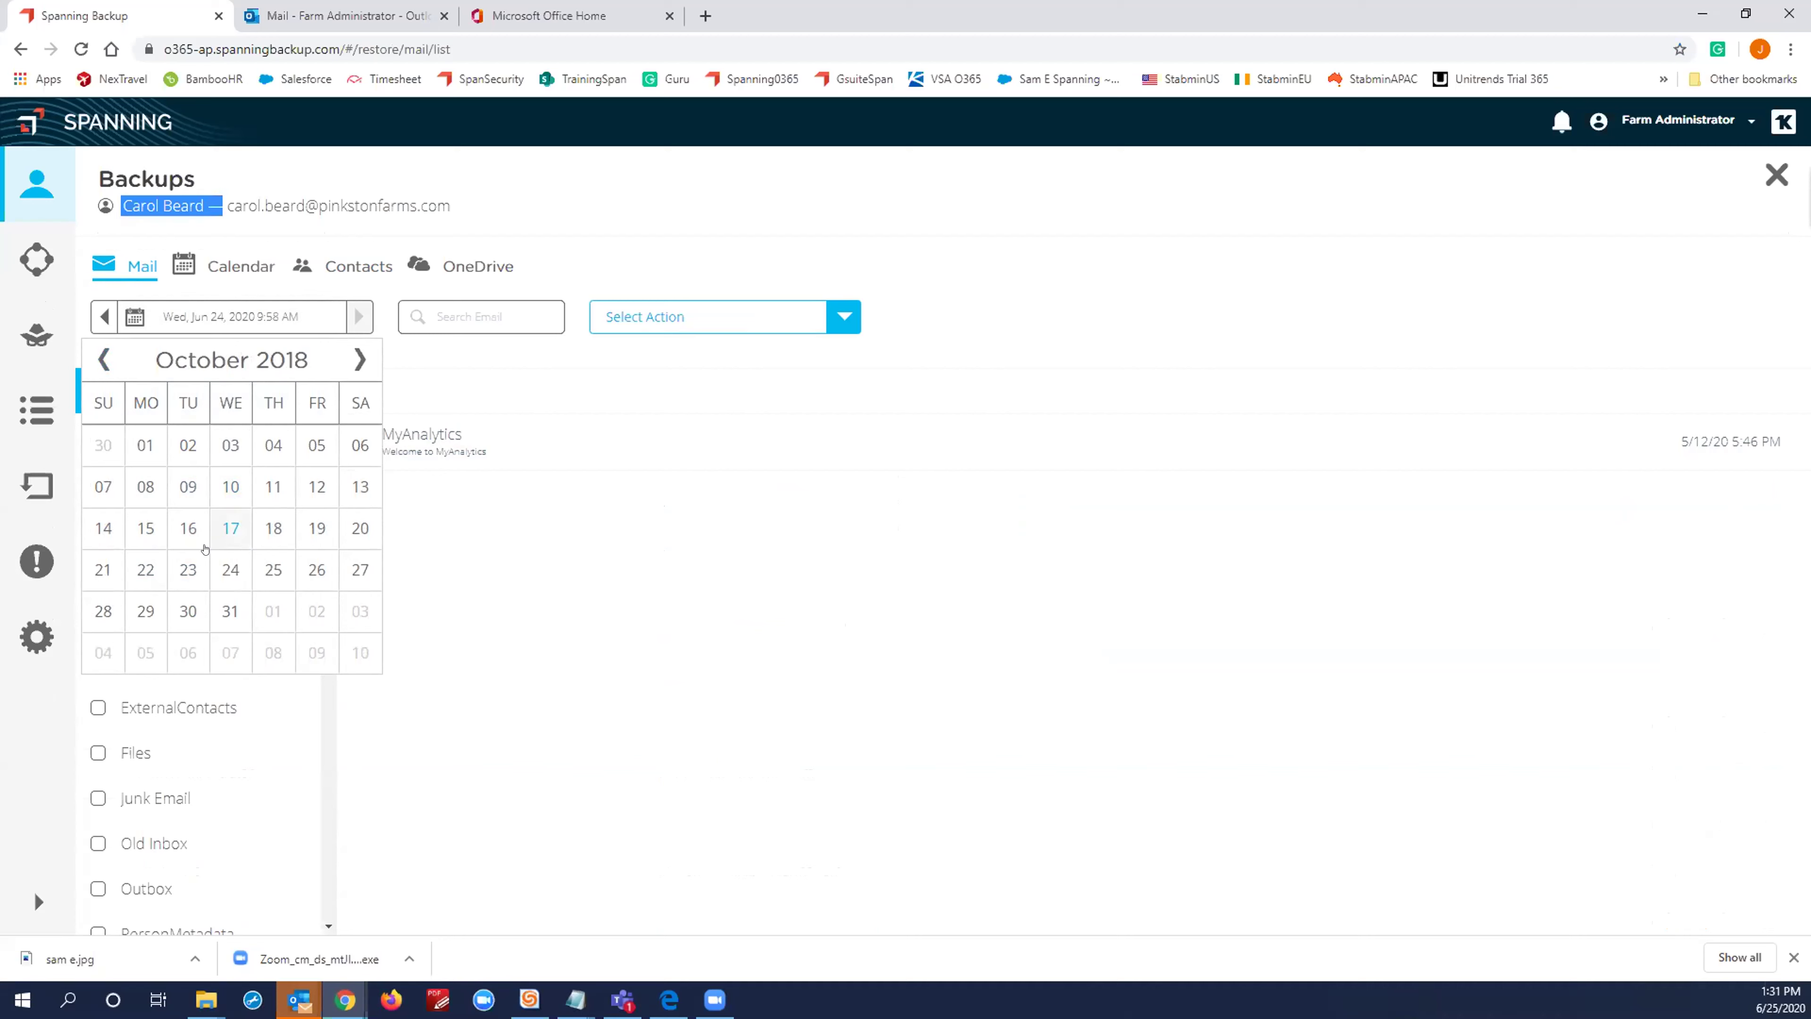
click(224, 536)
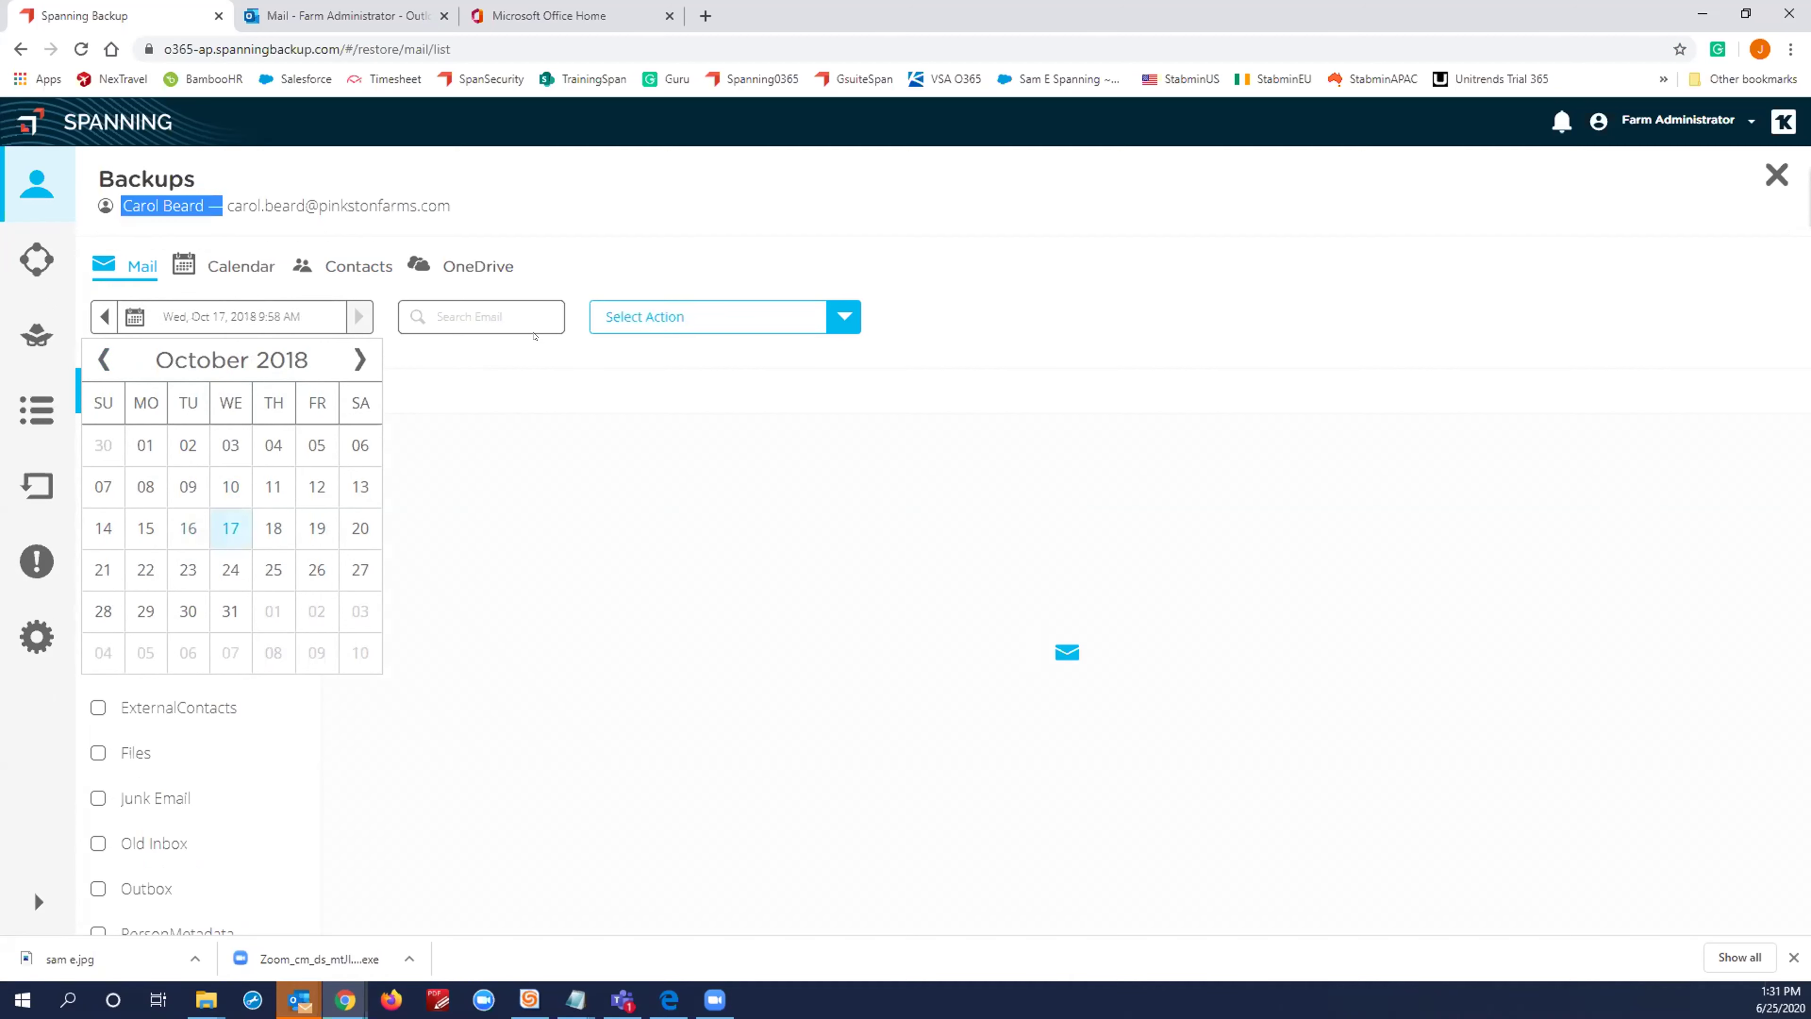
Step: Search the user's mail backups for the sender's first name
click(488, 314)
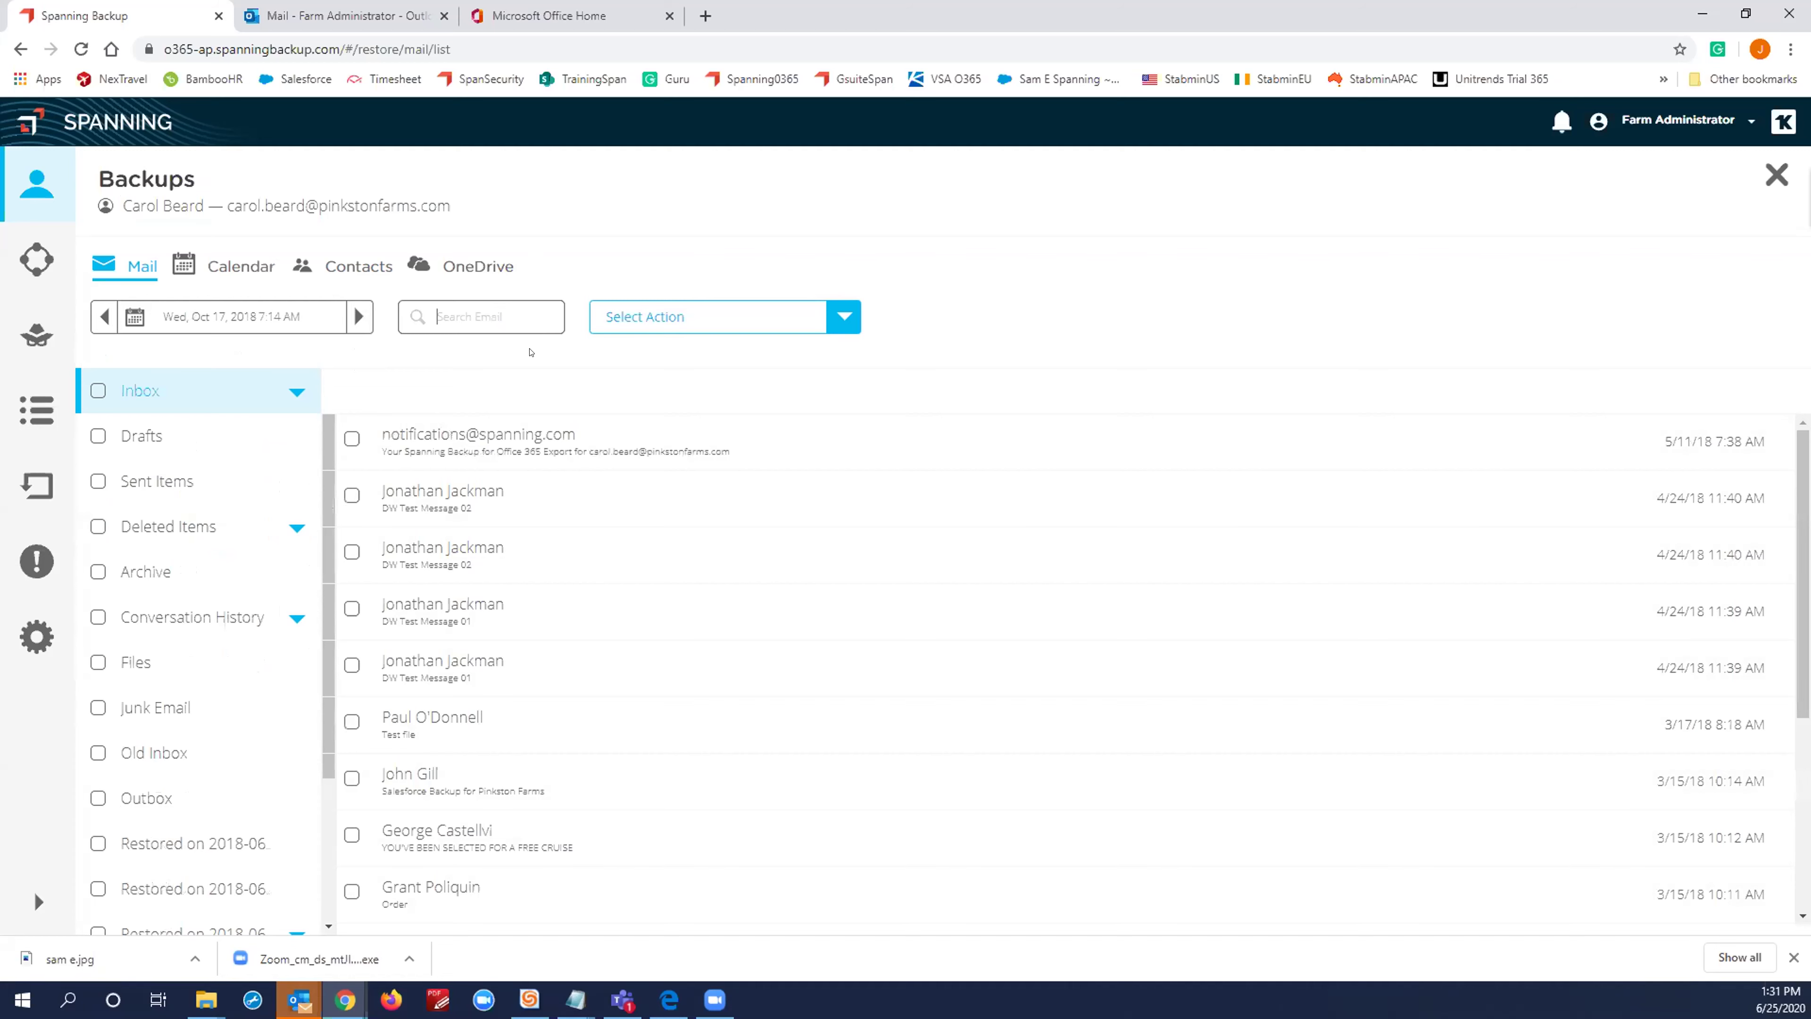
text(jonathan)
key(Return)
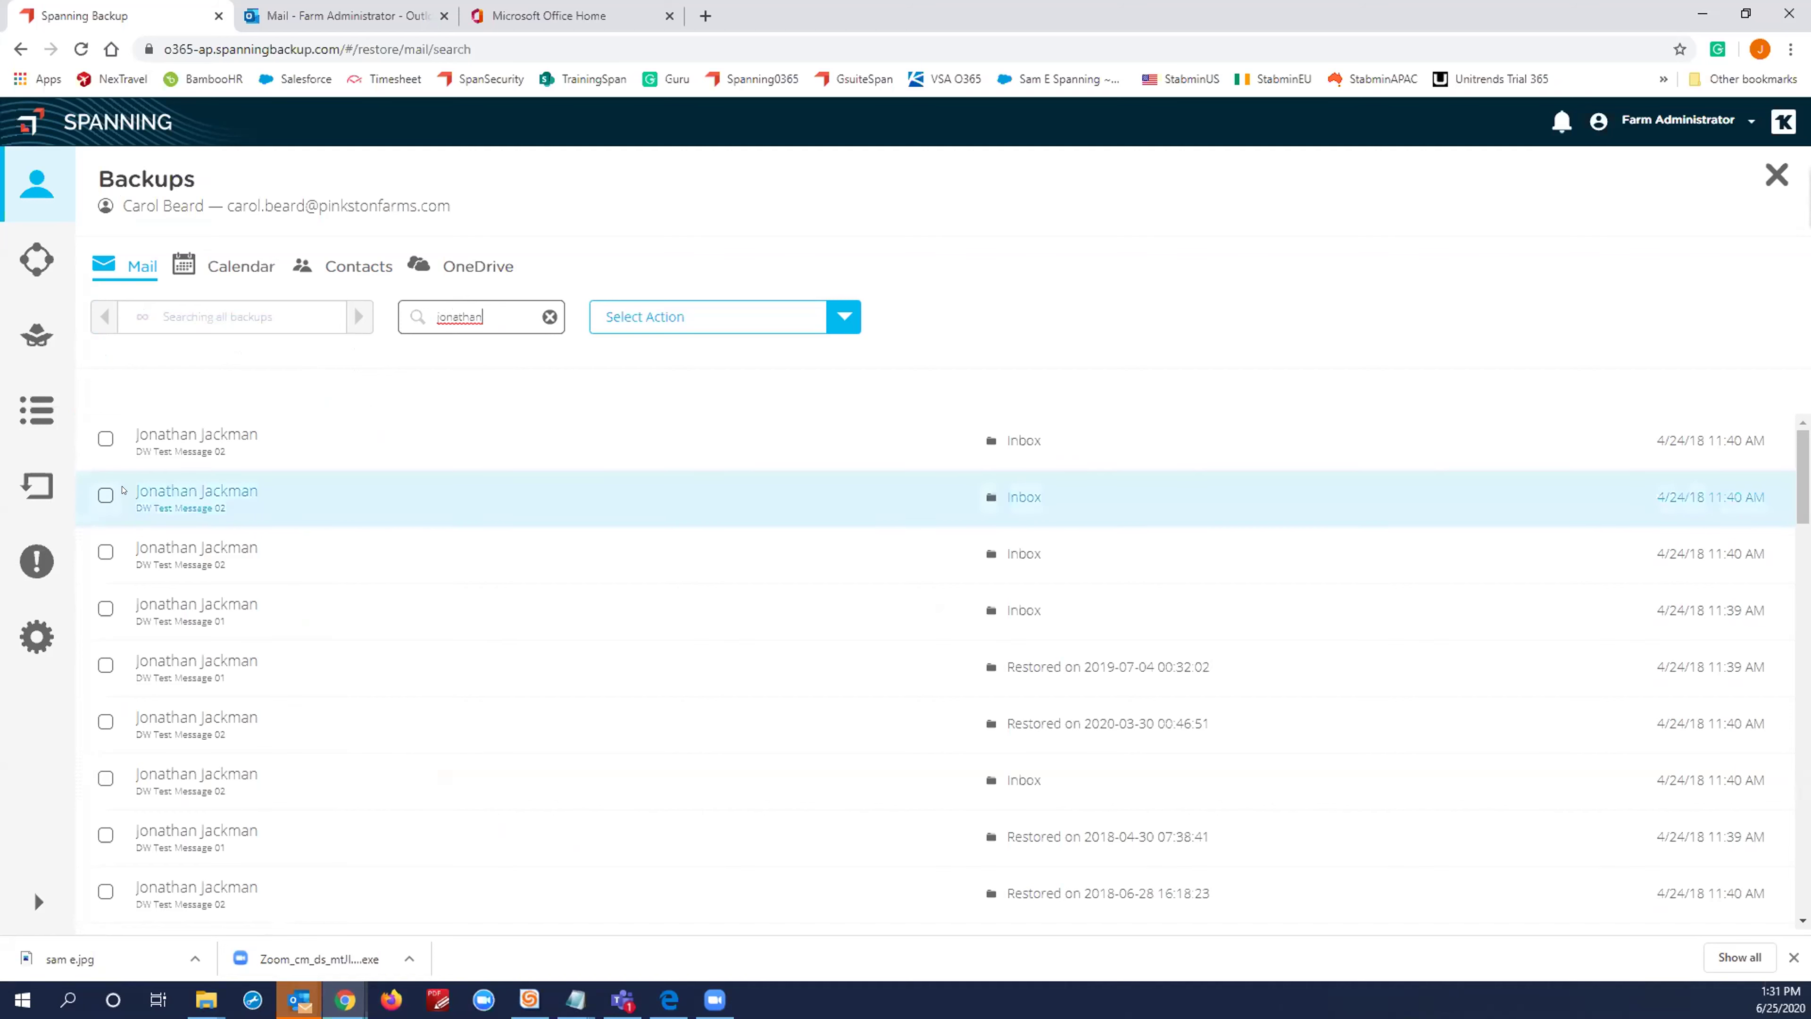
Step: Select the first five found messages located in the Inbox folder and start restoring them
click(104, 439)
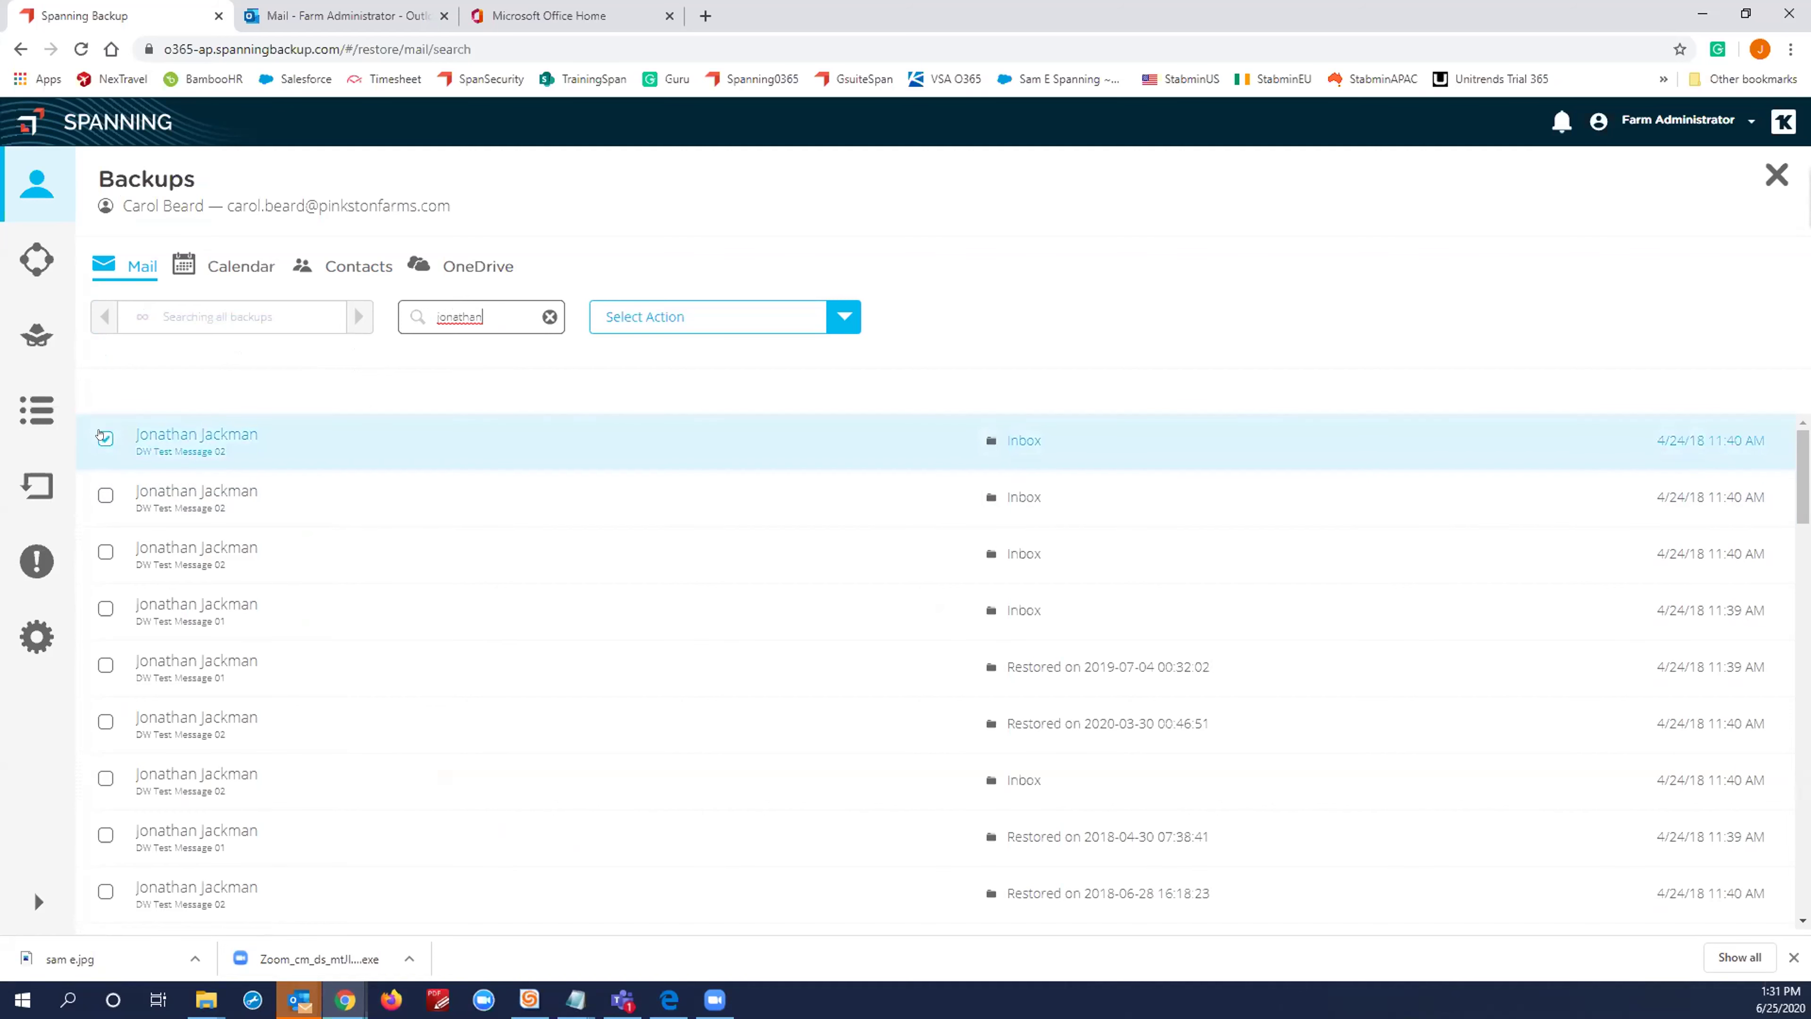
click(106, 494)
click(105, 551)
click(106, 608)
click(106, 777)
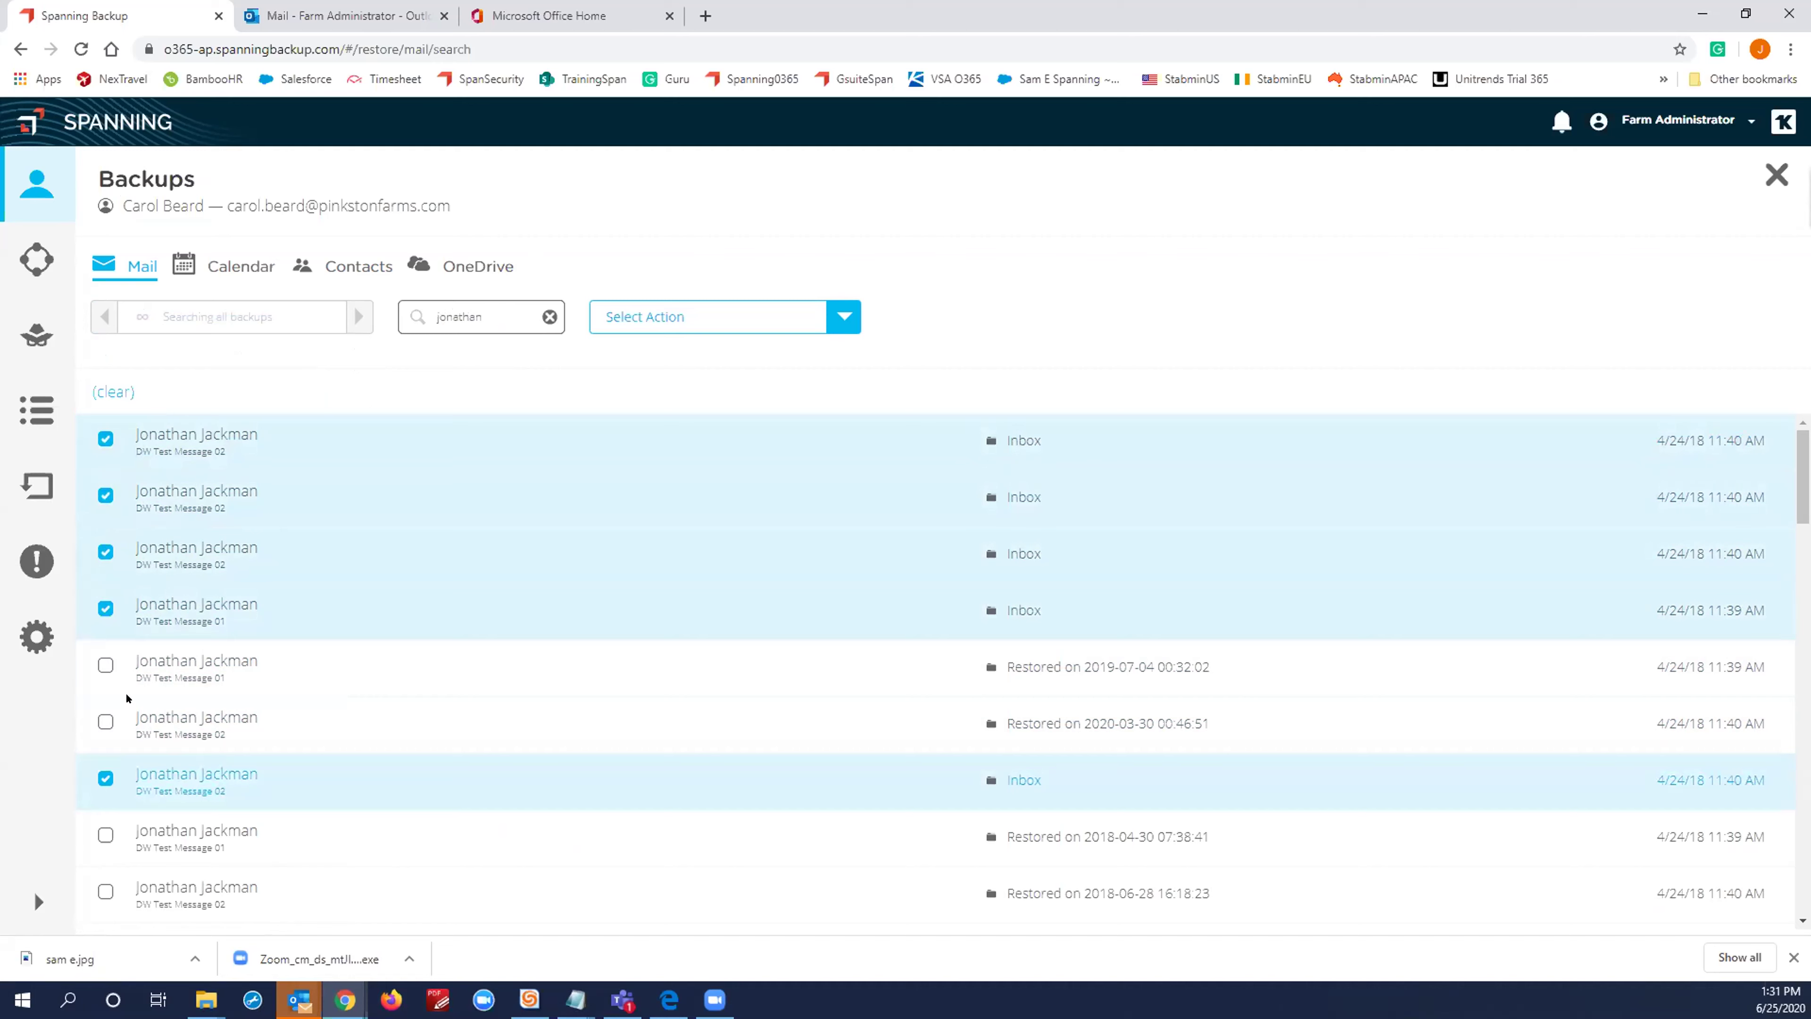
click(744, 327)
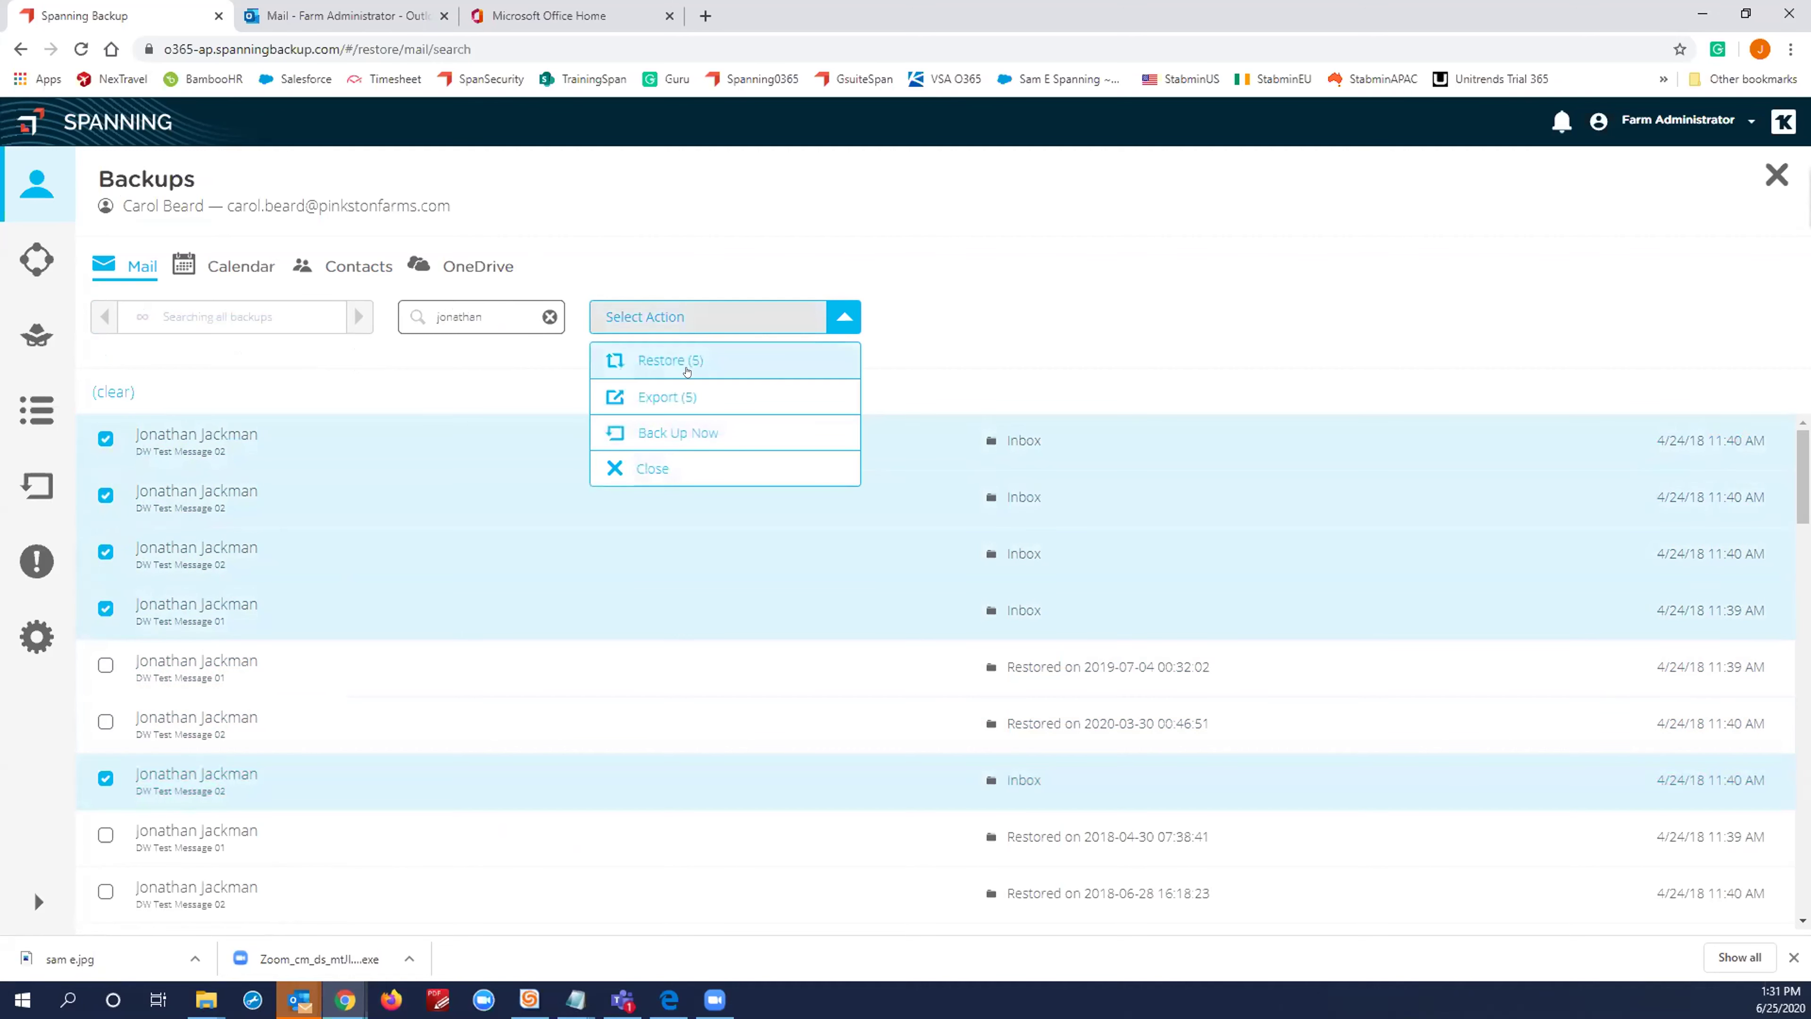
click(686, 362)
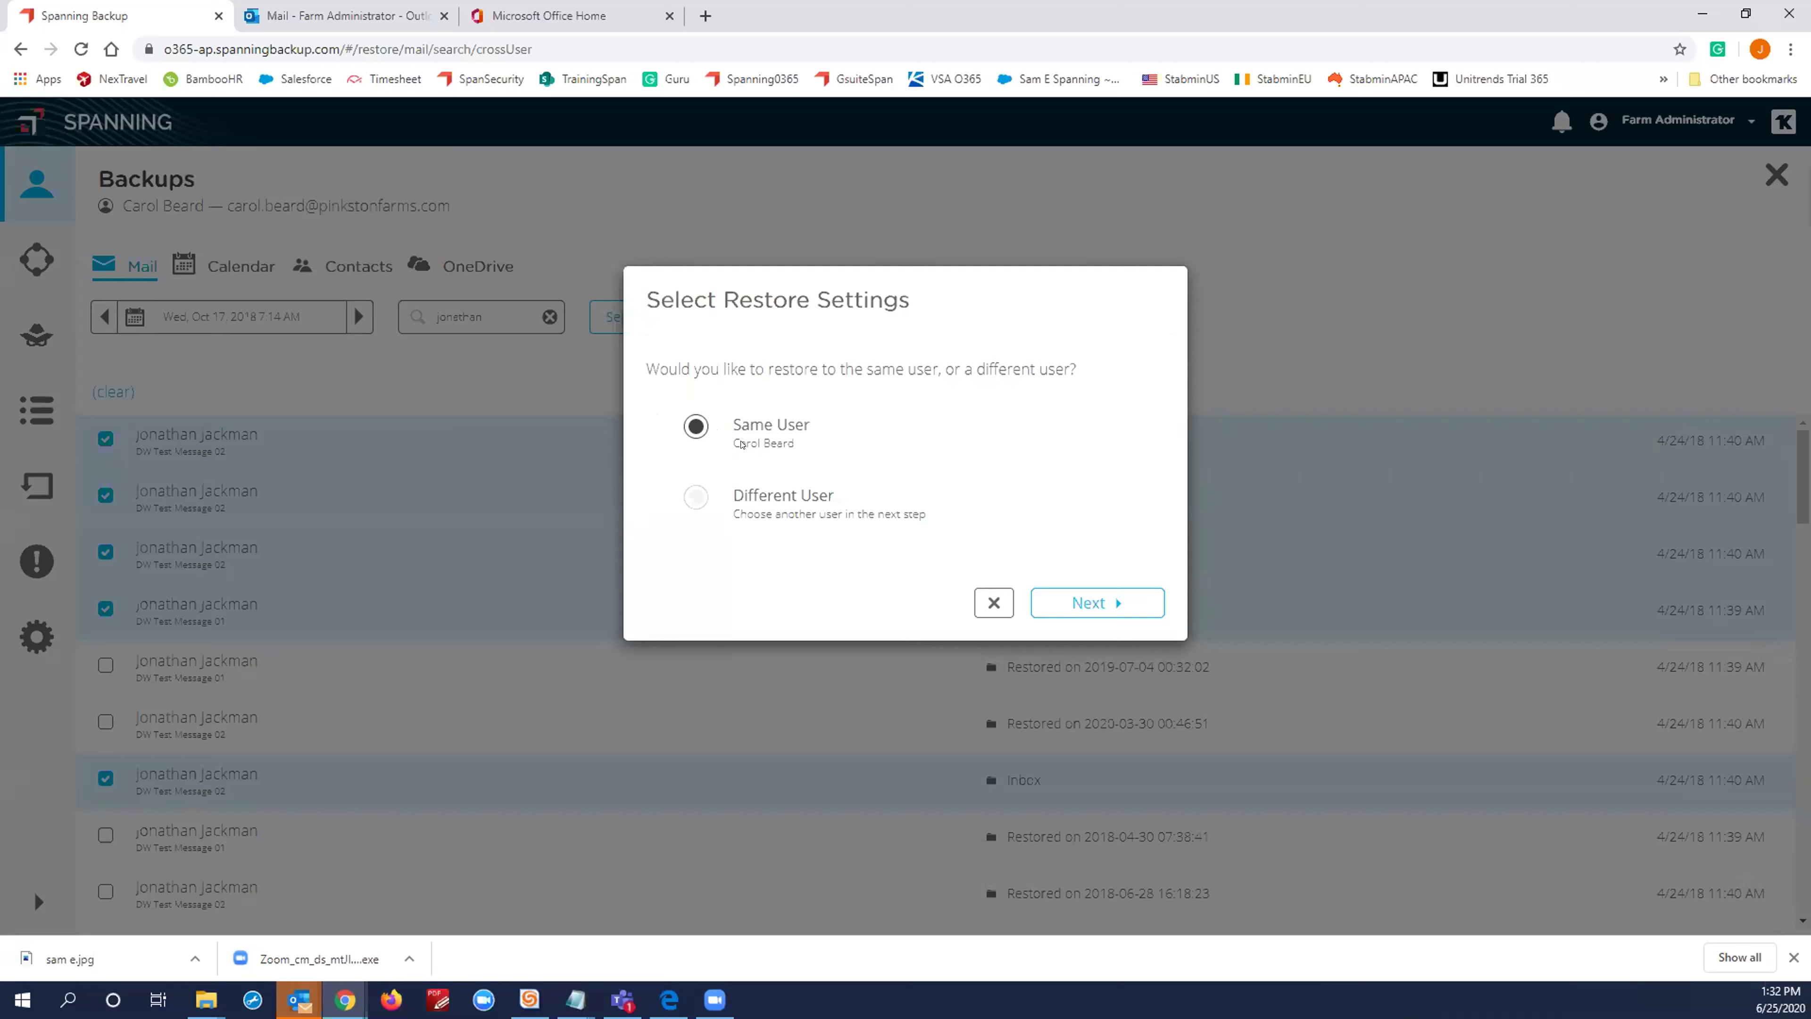
Step: Restore the five selected mail items to a different user, choosing Farm Administrator as the destination account
click(715, 494)
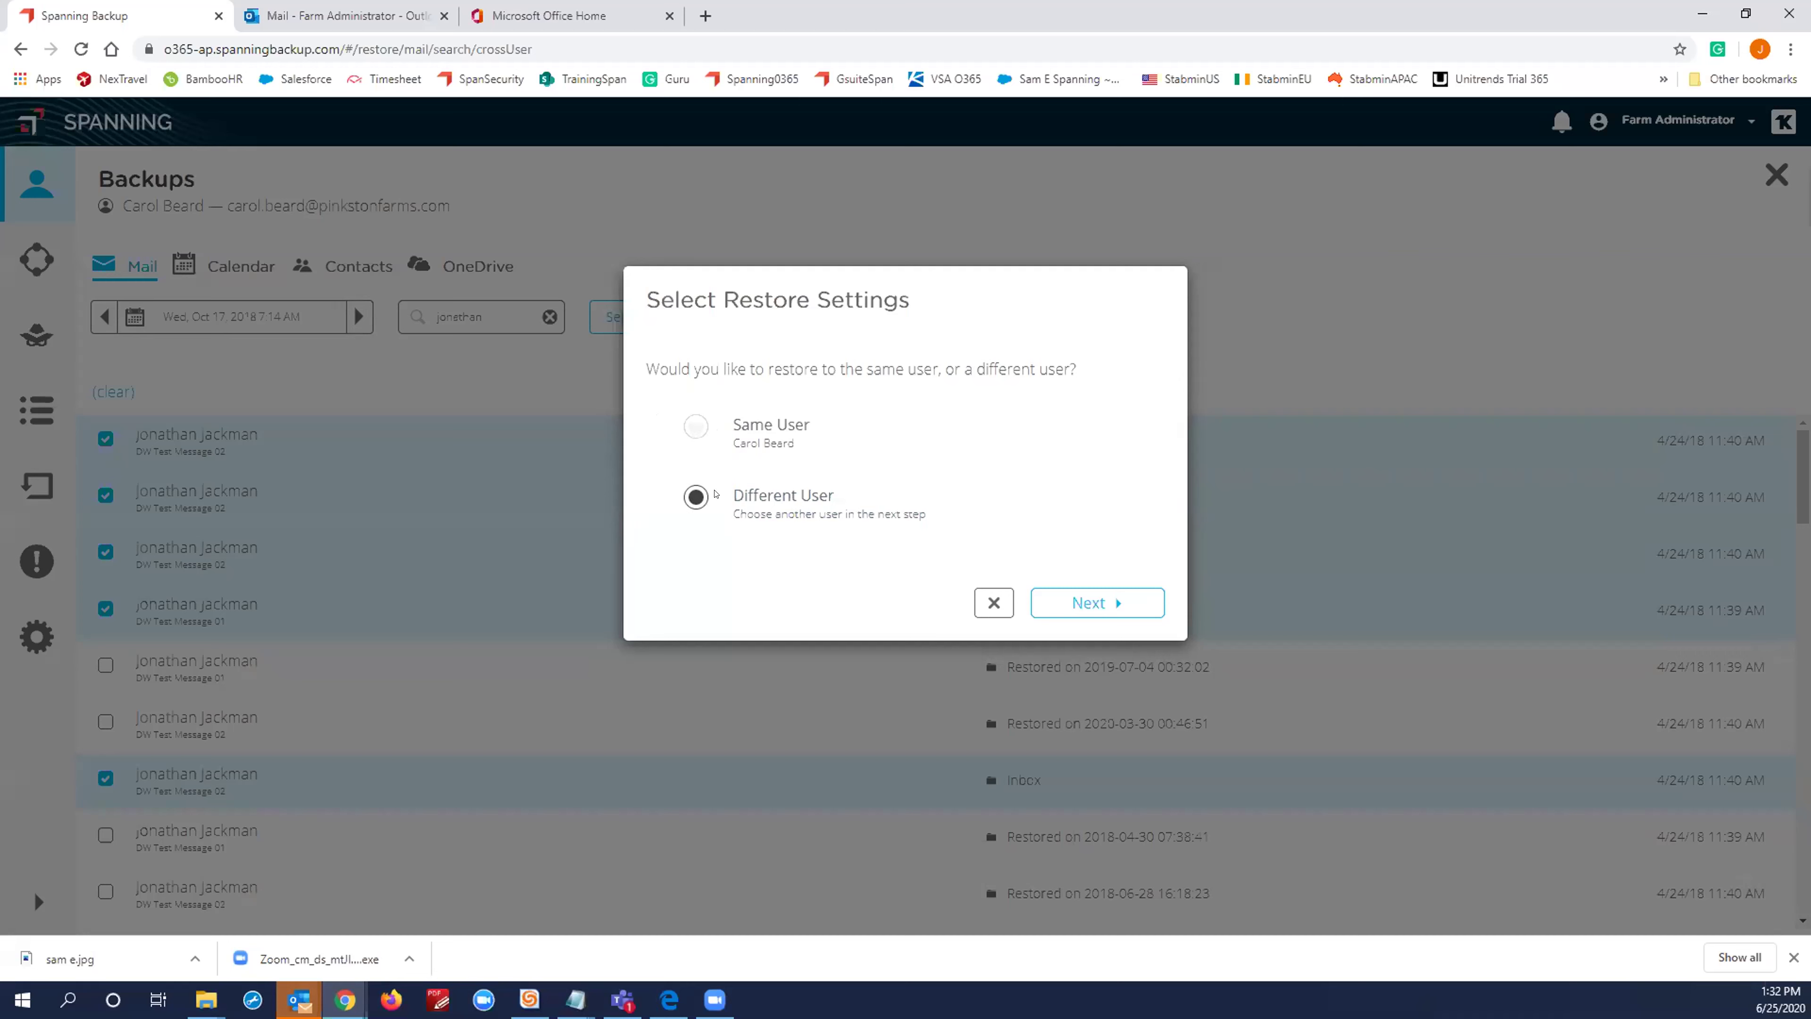
click(1103, 607)
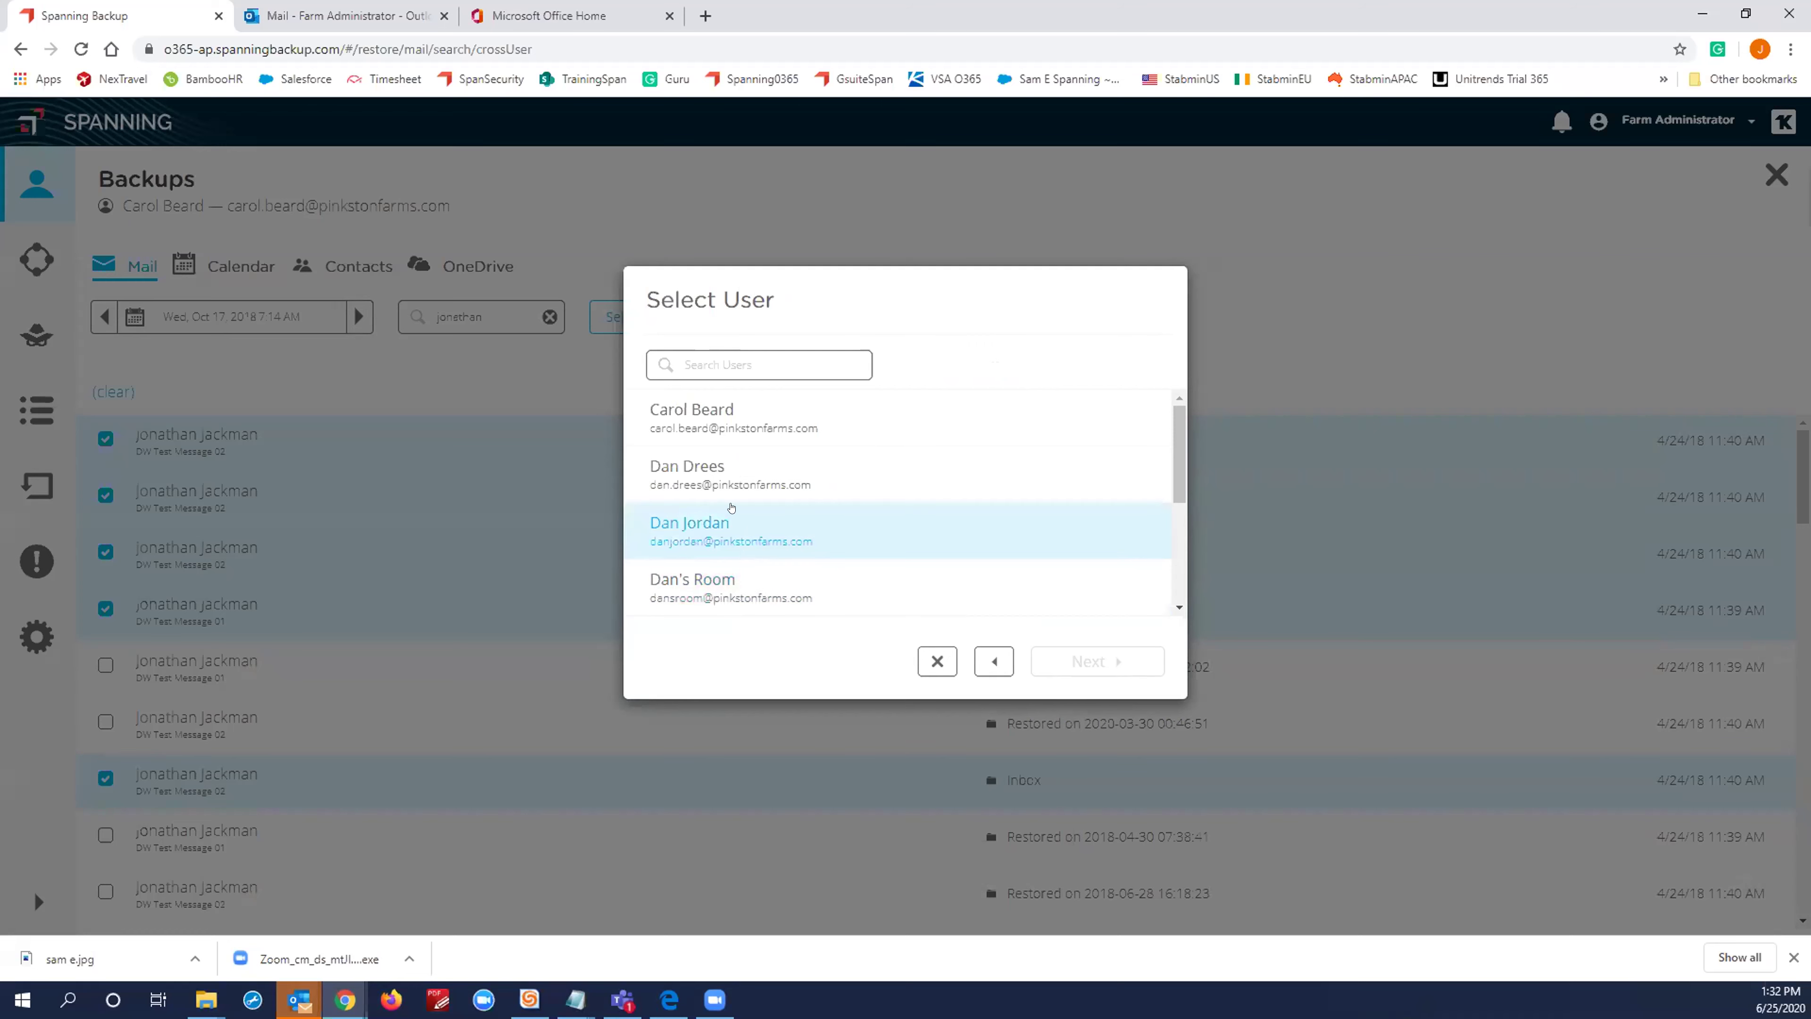
click(686, 430)
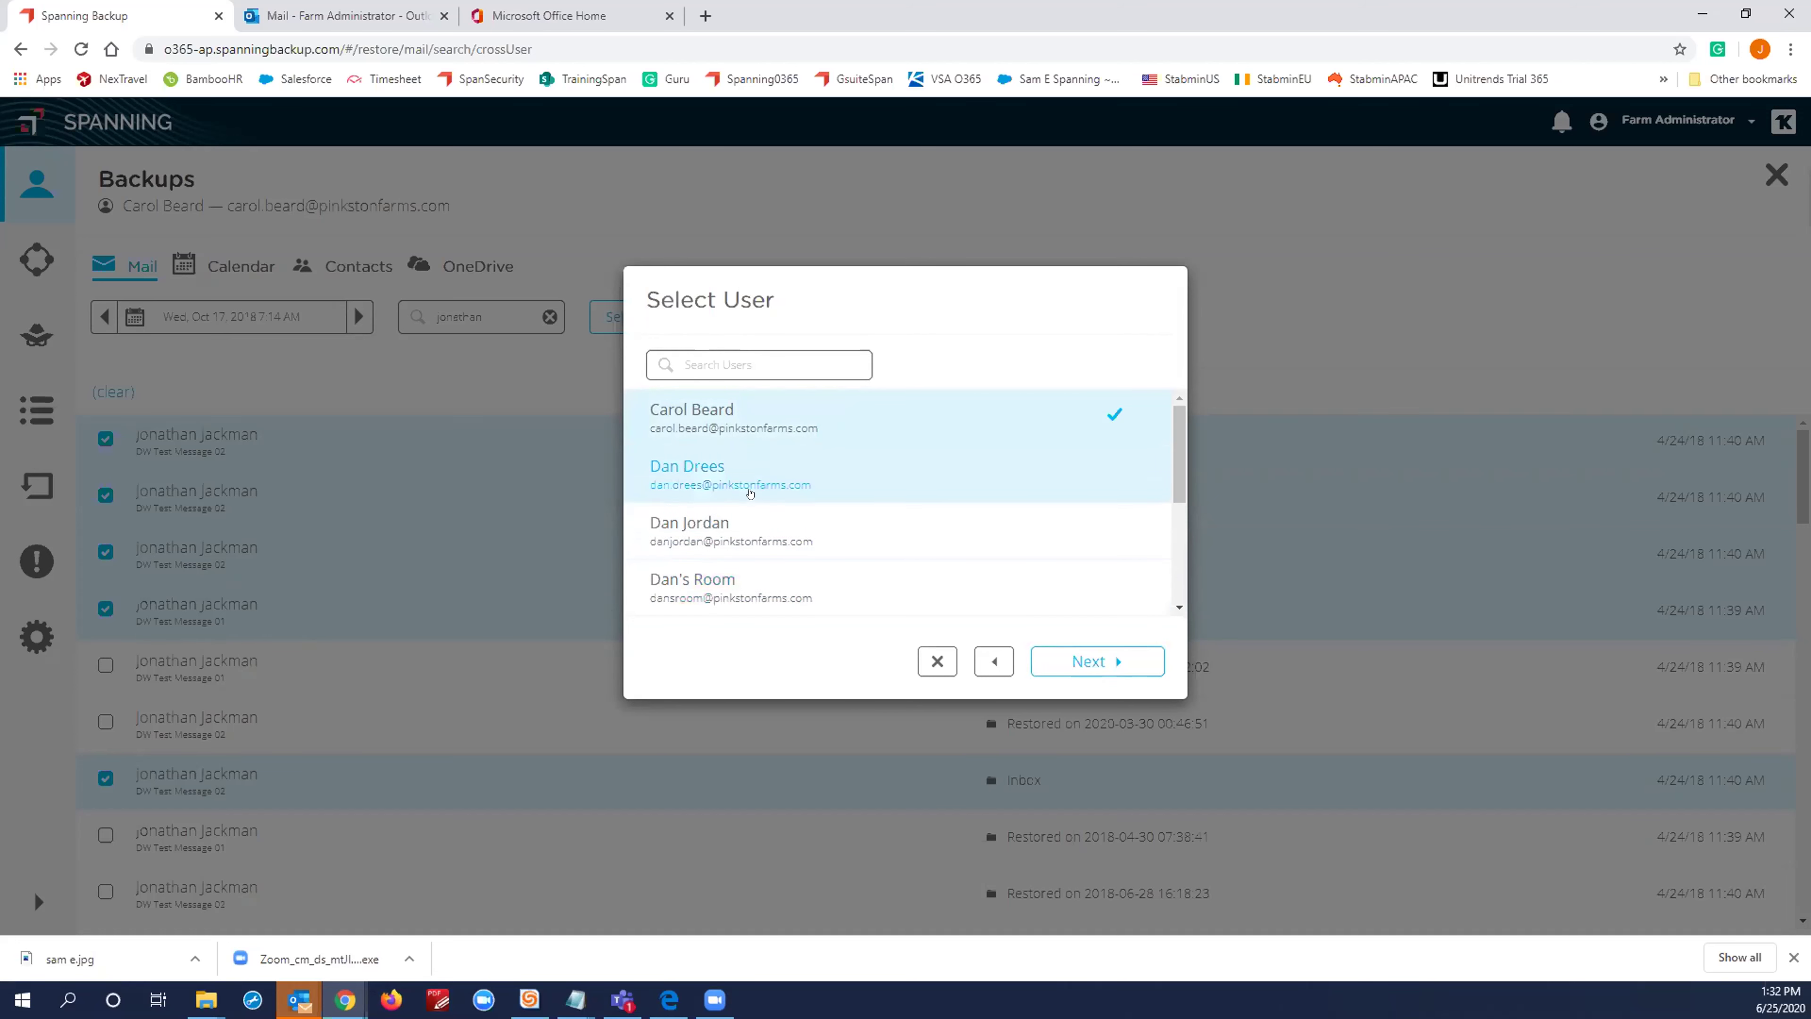
click(928, 464)
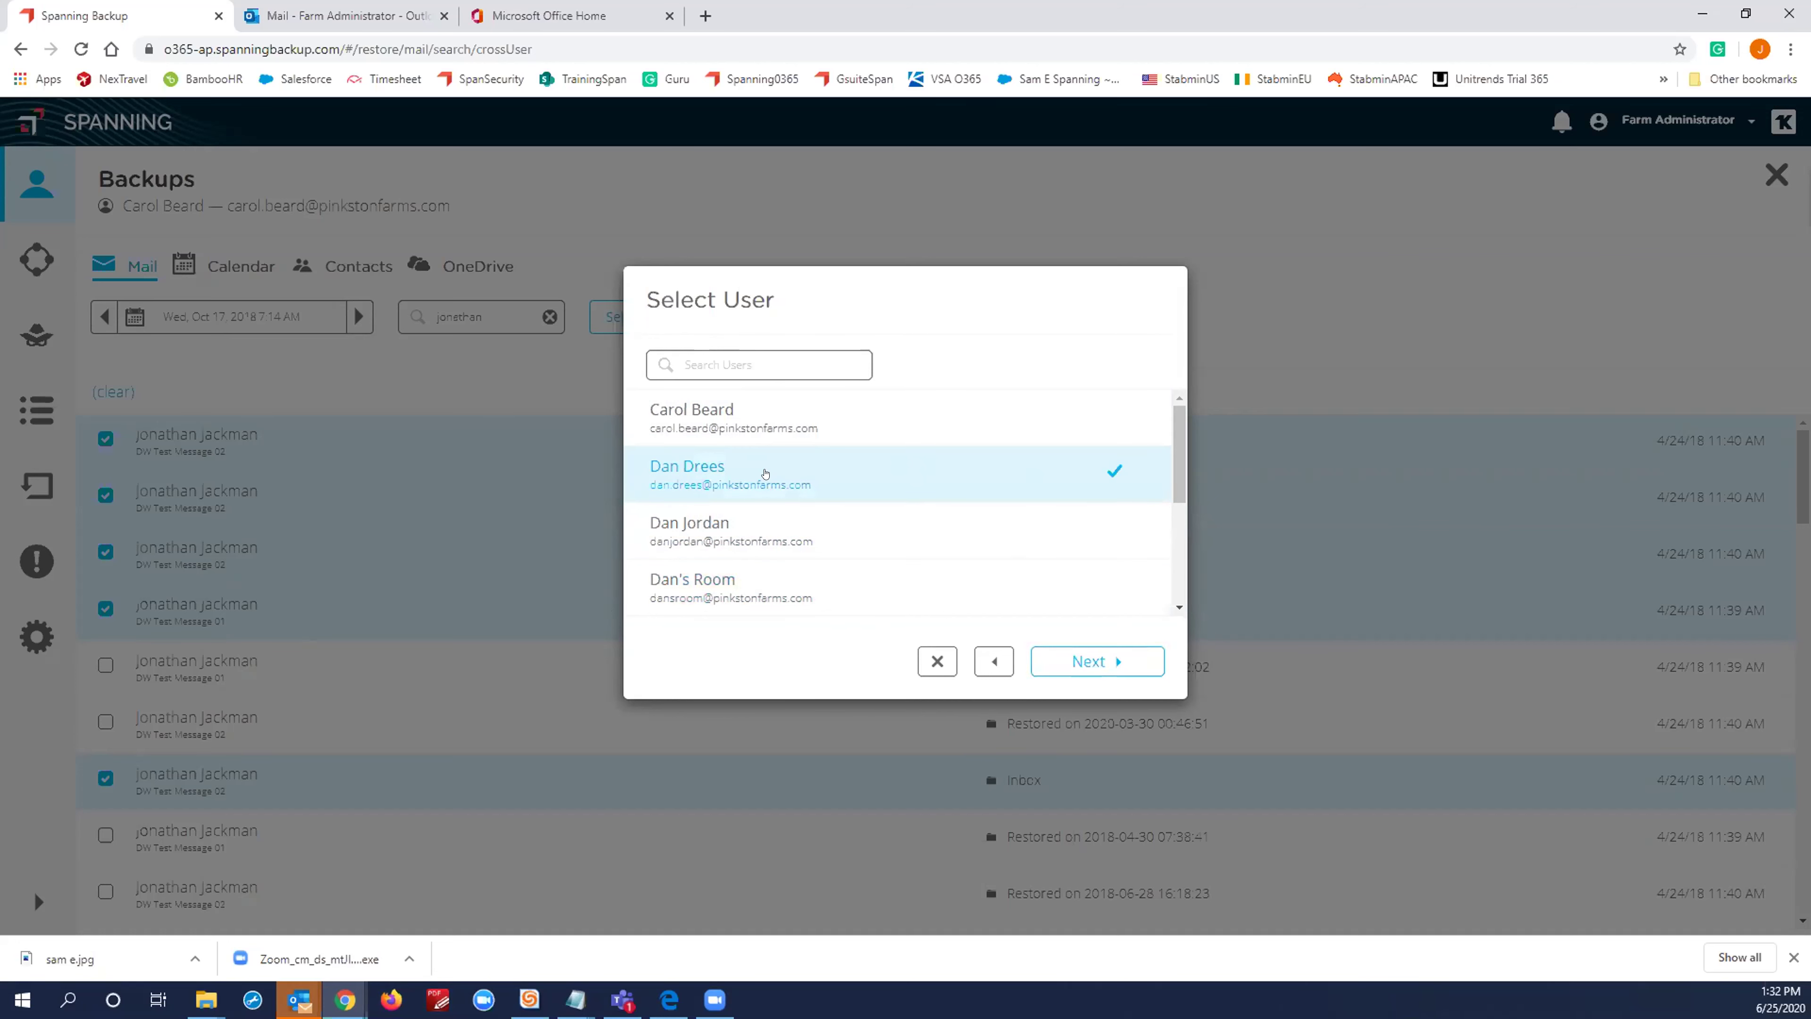
scroll(765, 473, down, 3)
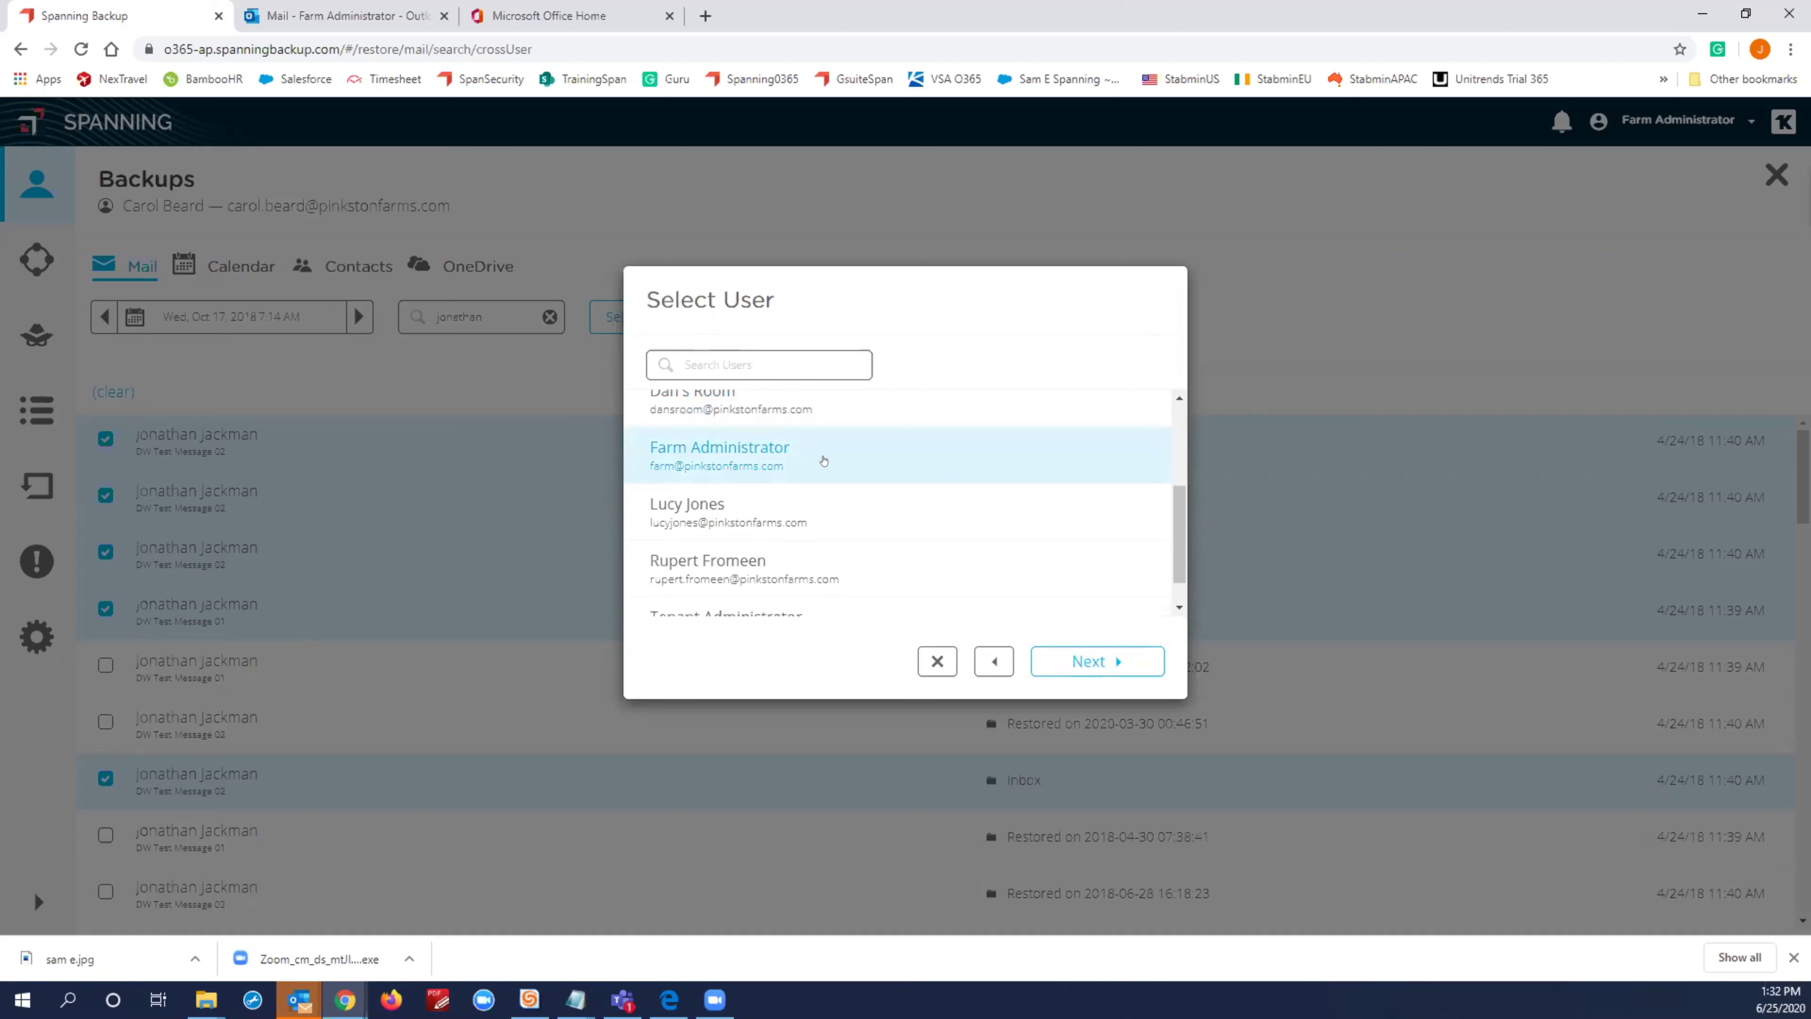
click(746, 471)
click(1075, 659)
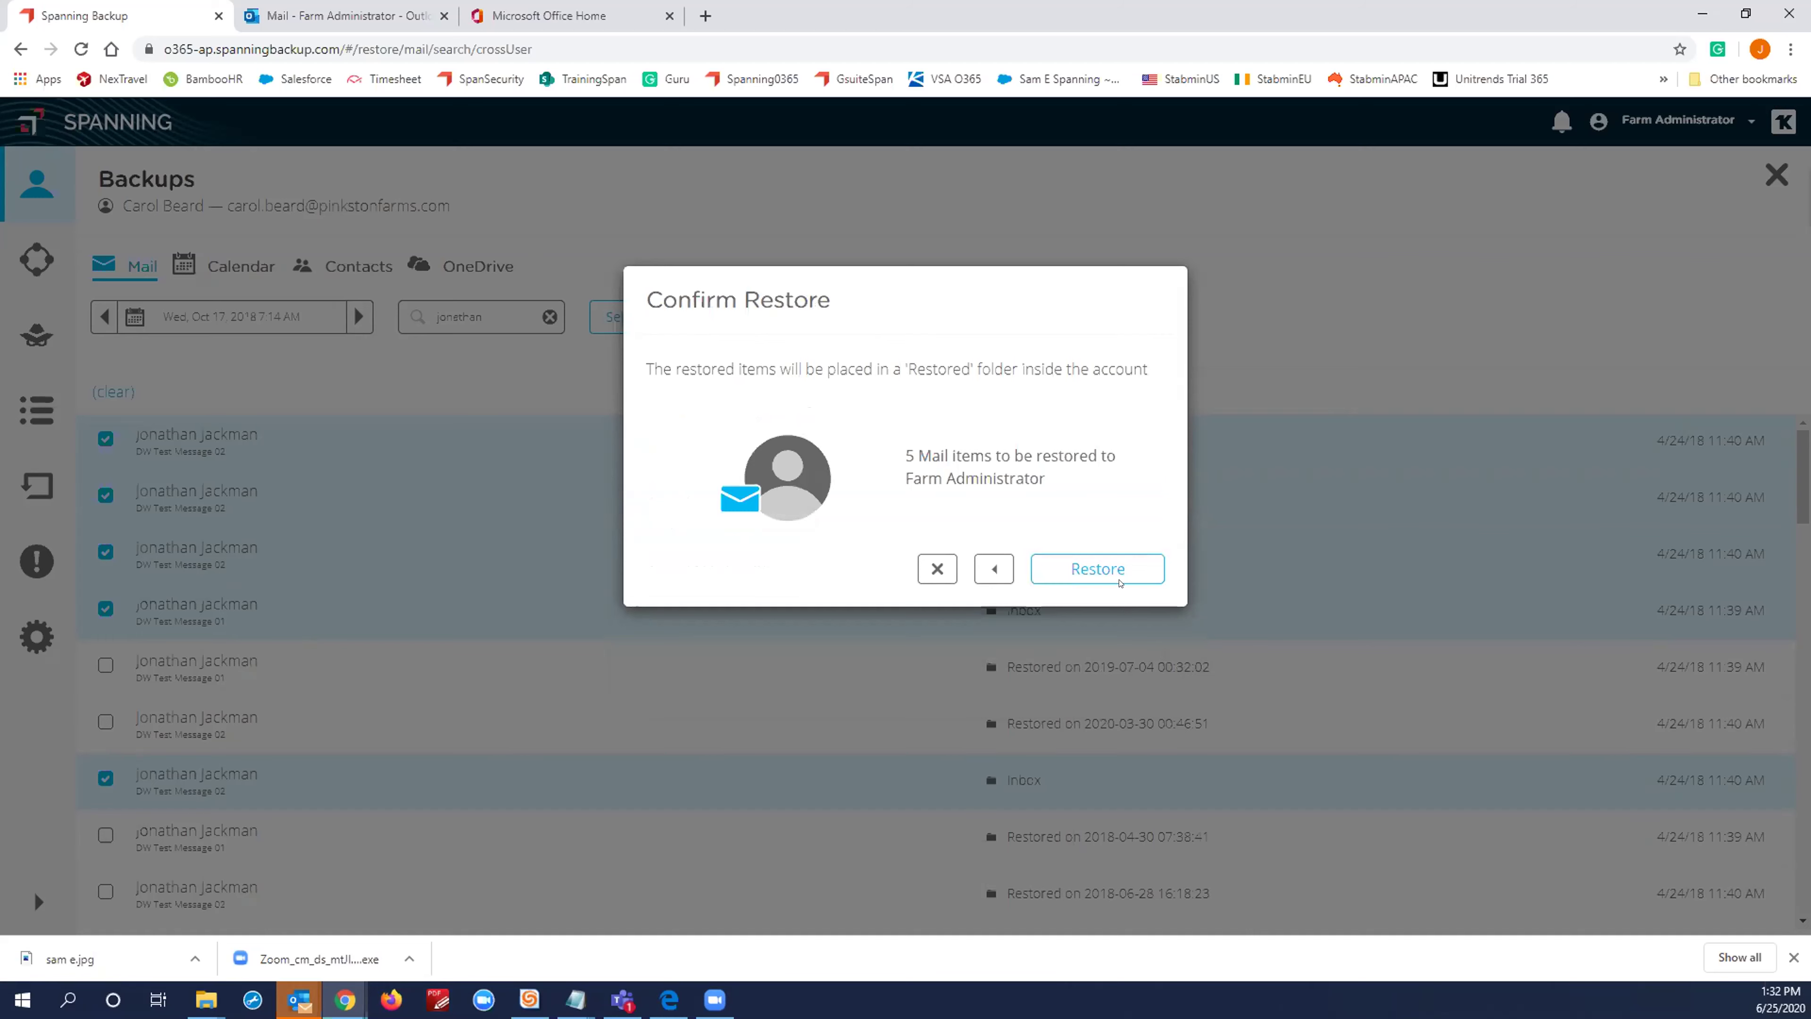
click(1109, 578)
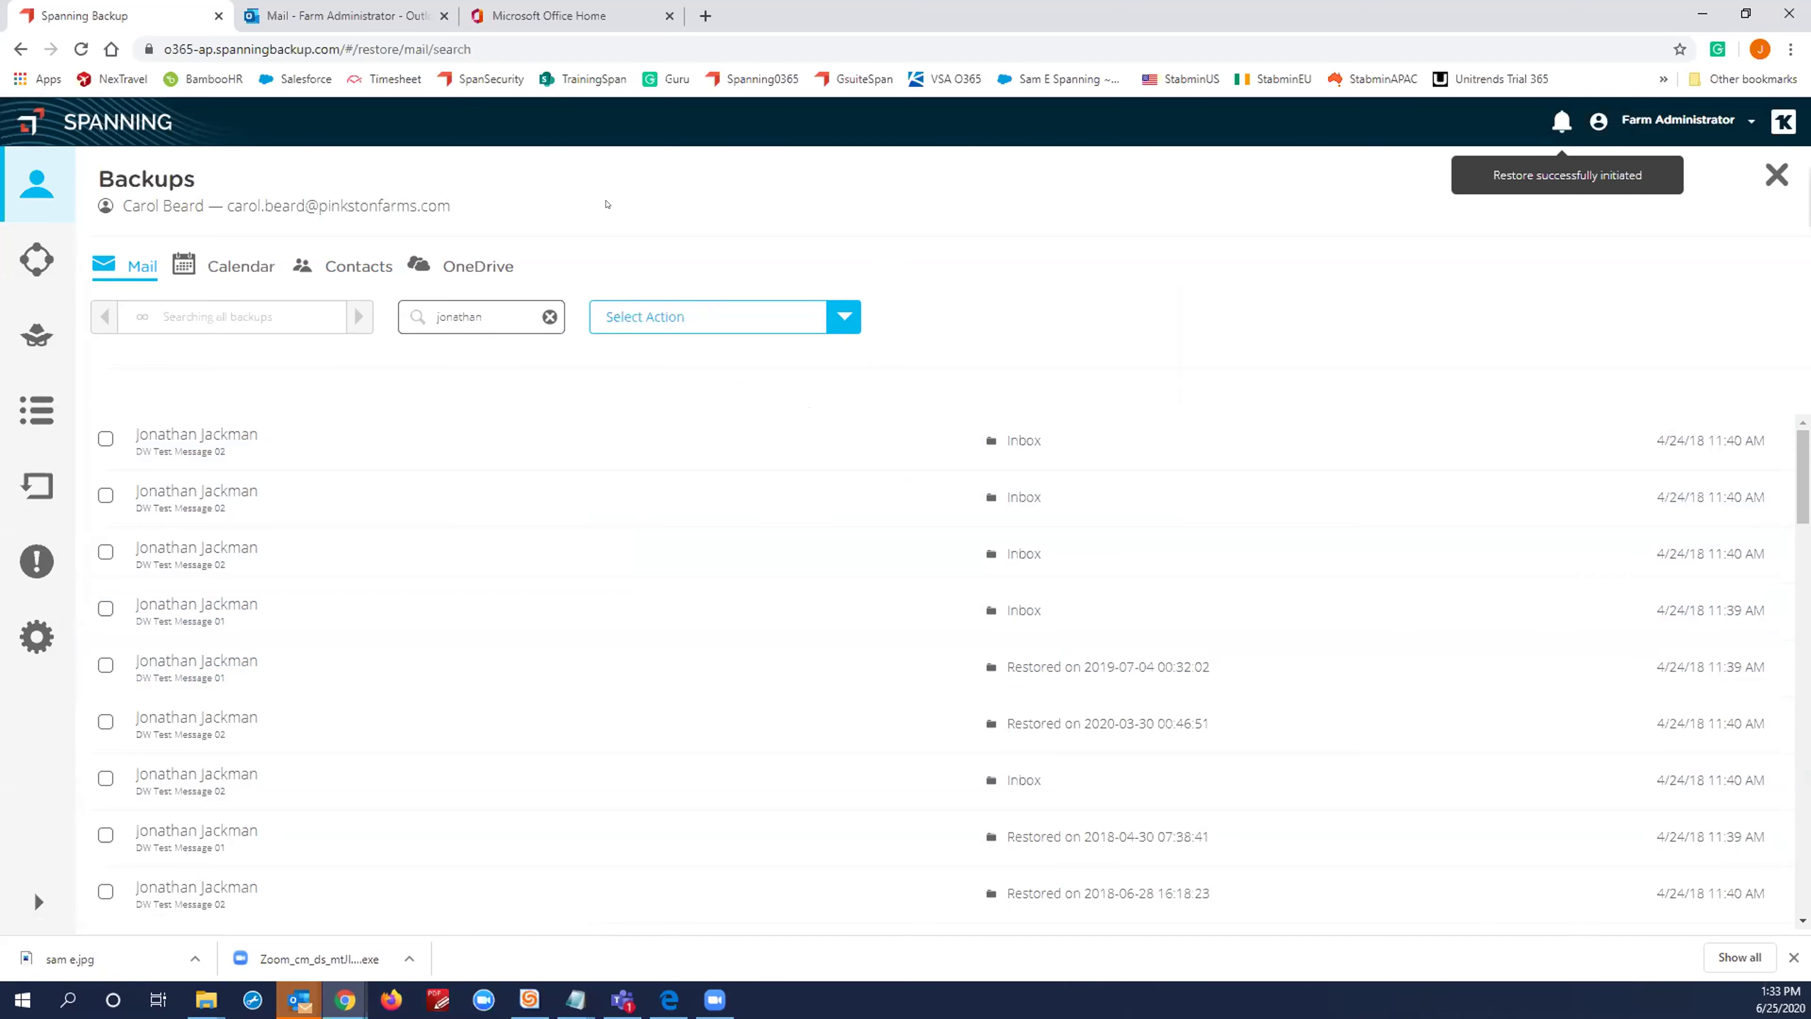
click(343, 15)
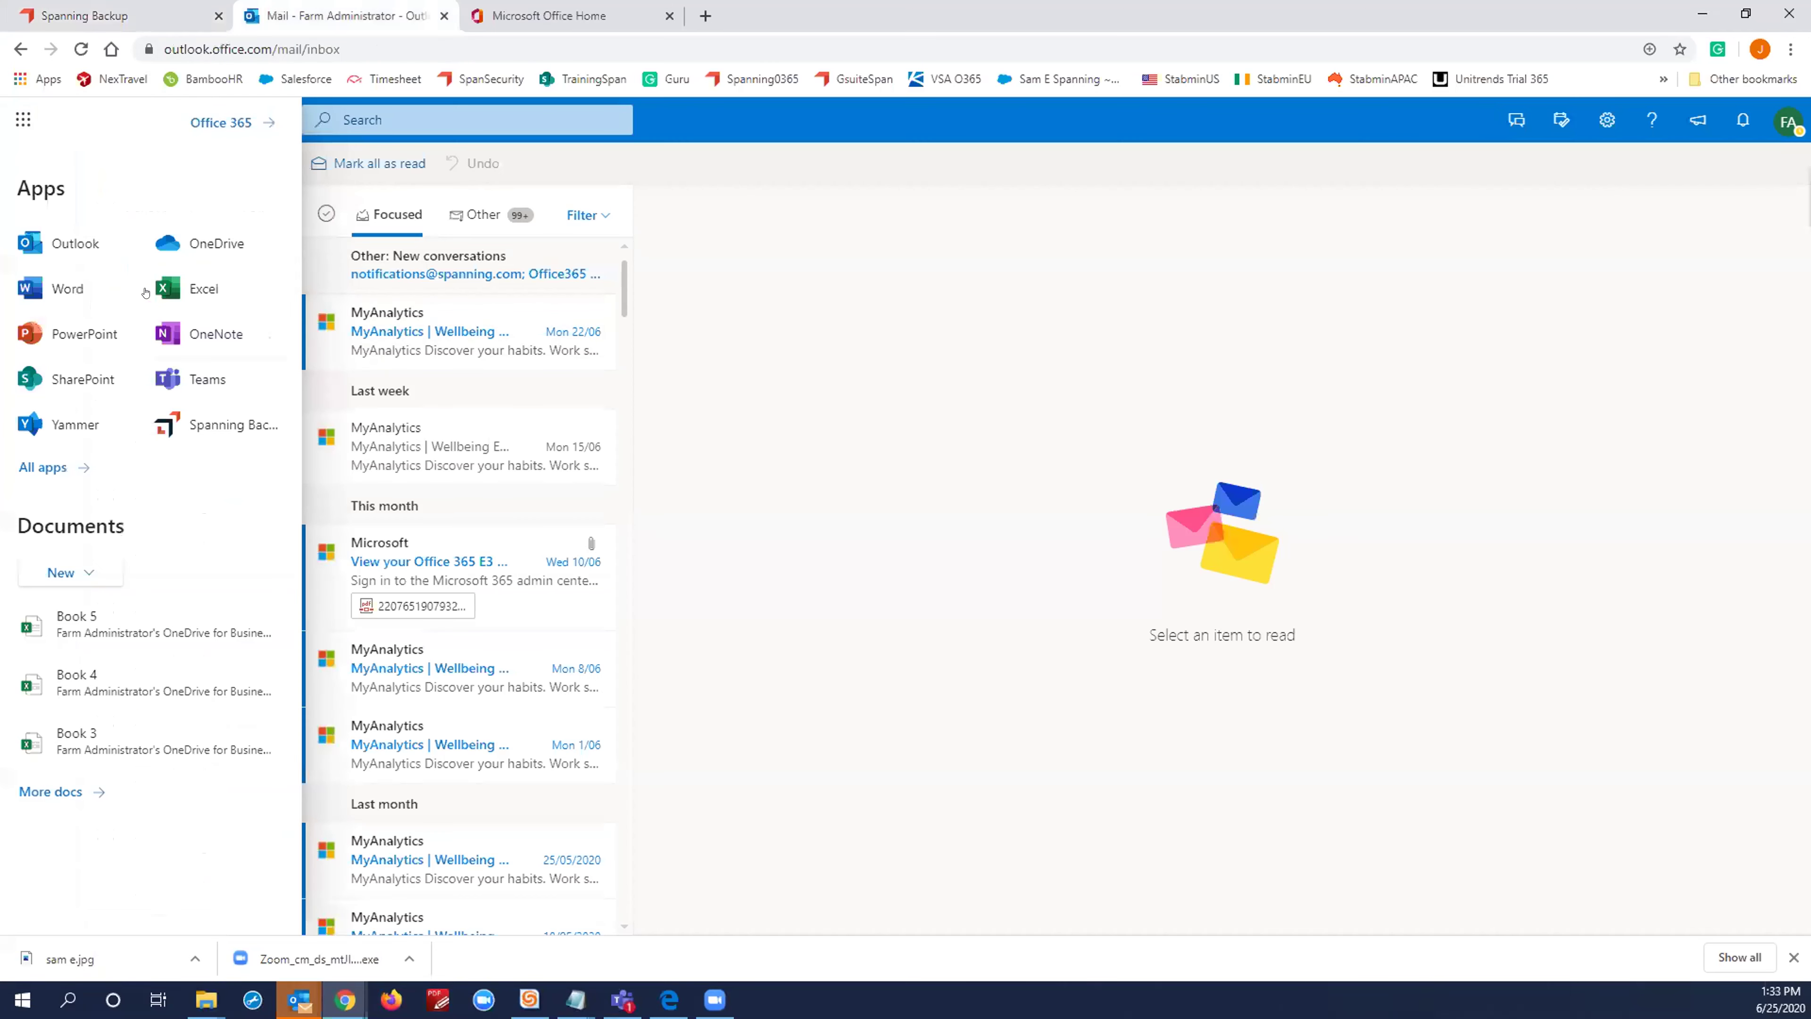
click(73, 241)
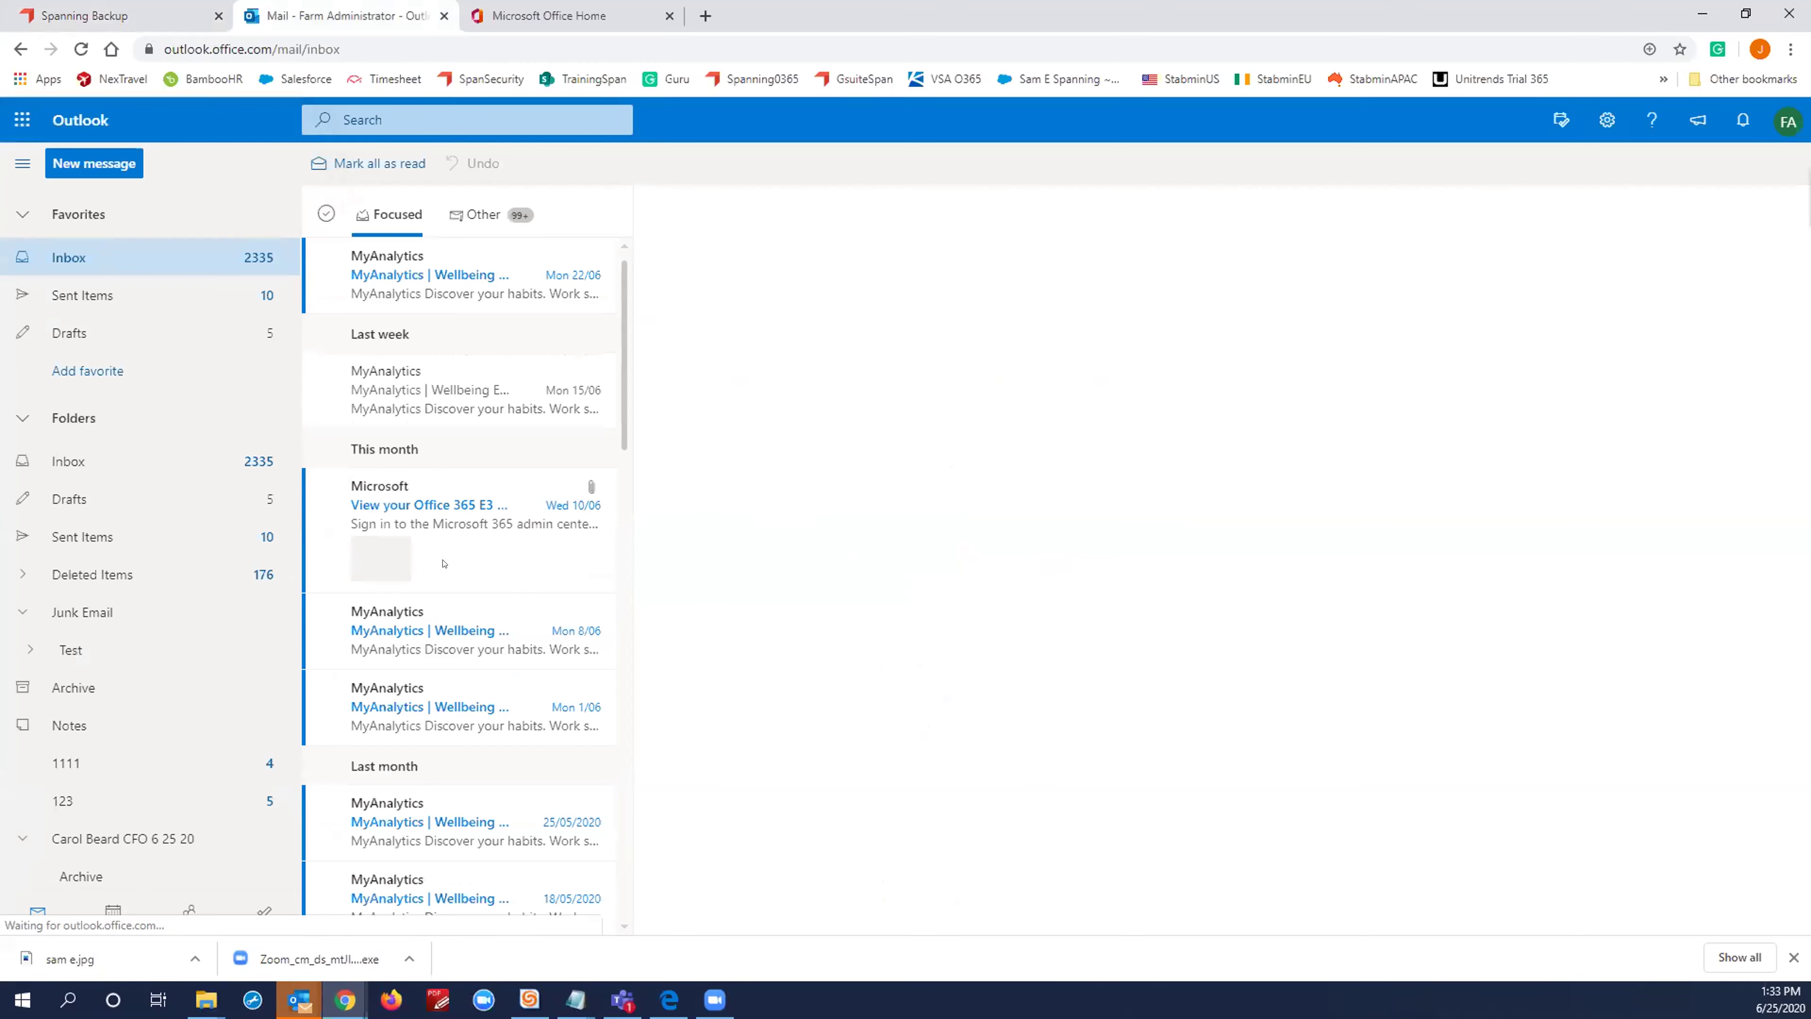
scroll(215, 608, down, 5)
scroll(215, 608, down, 4)
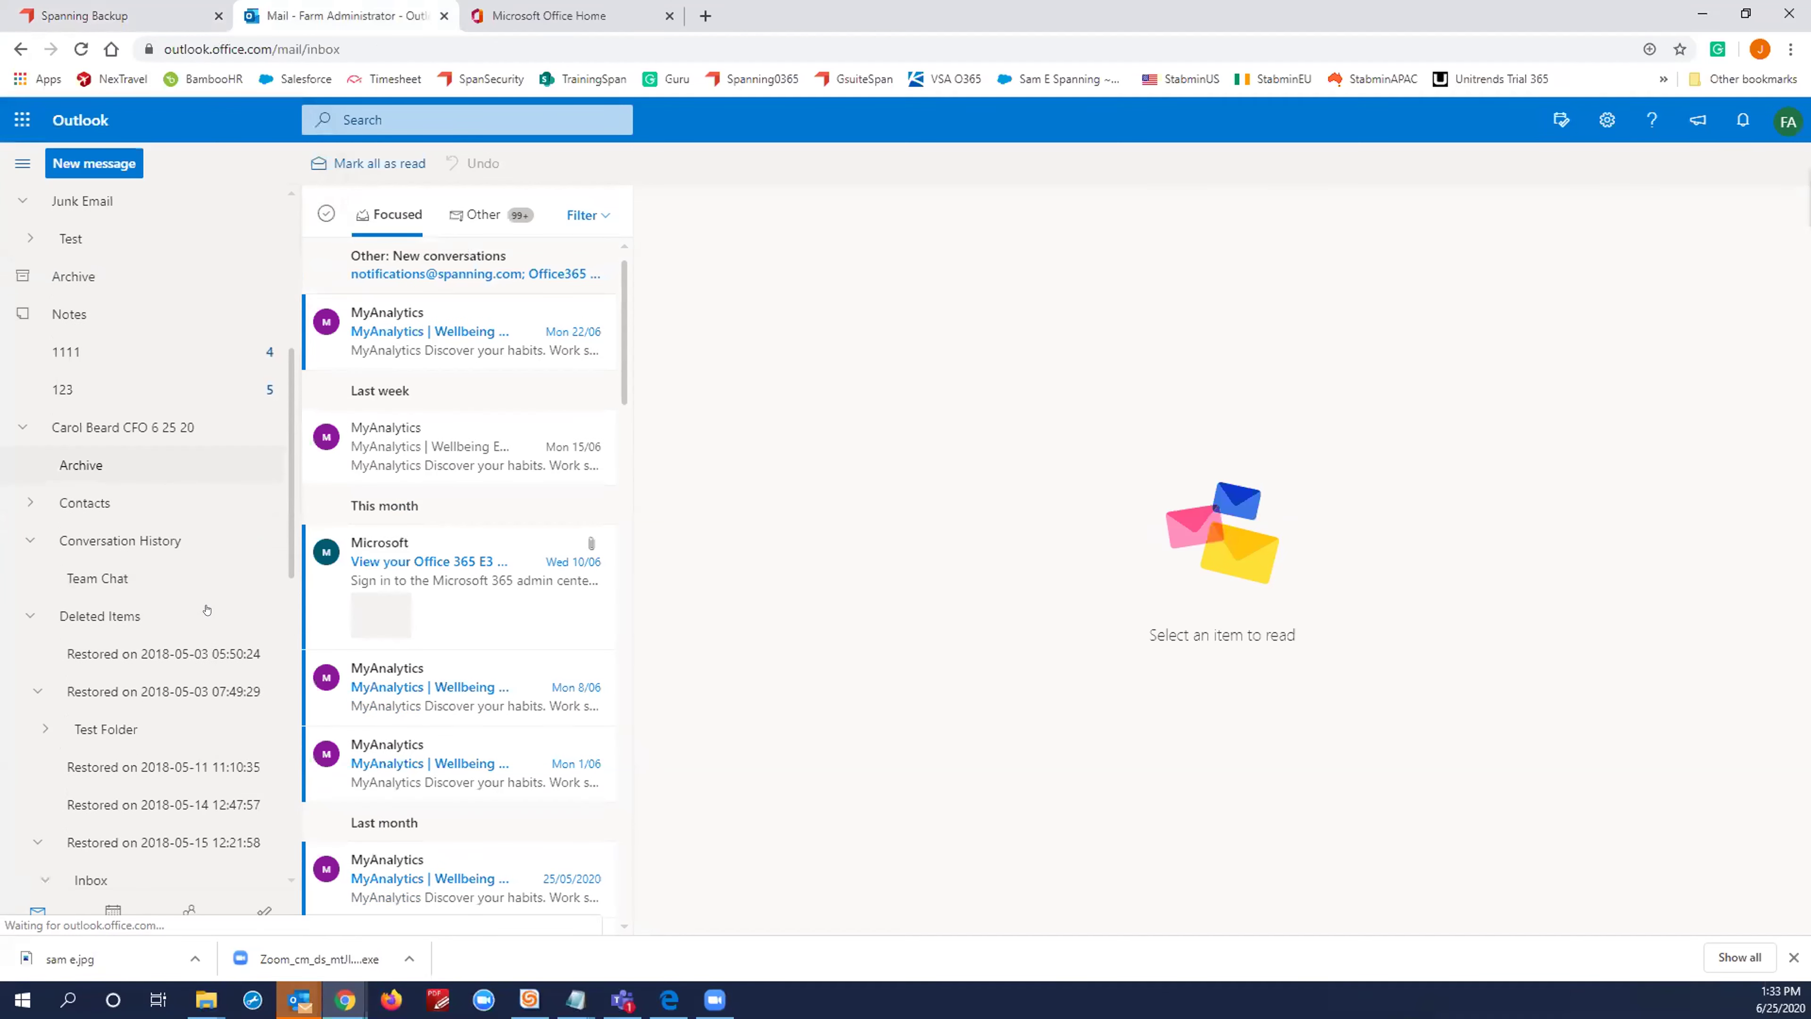
scroll(127, 536, up, 4)
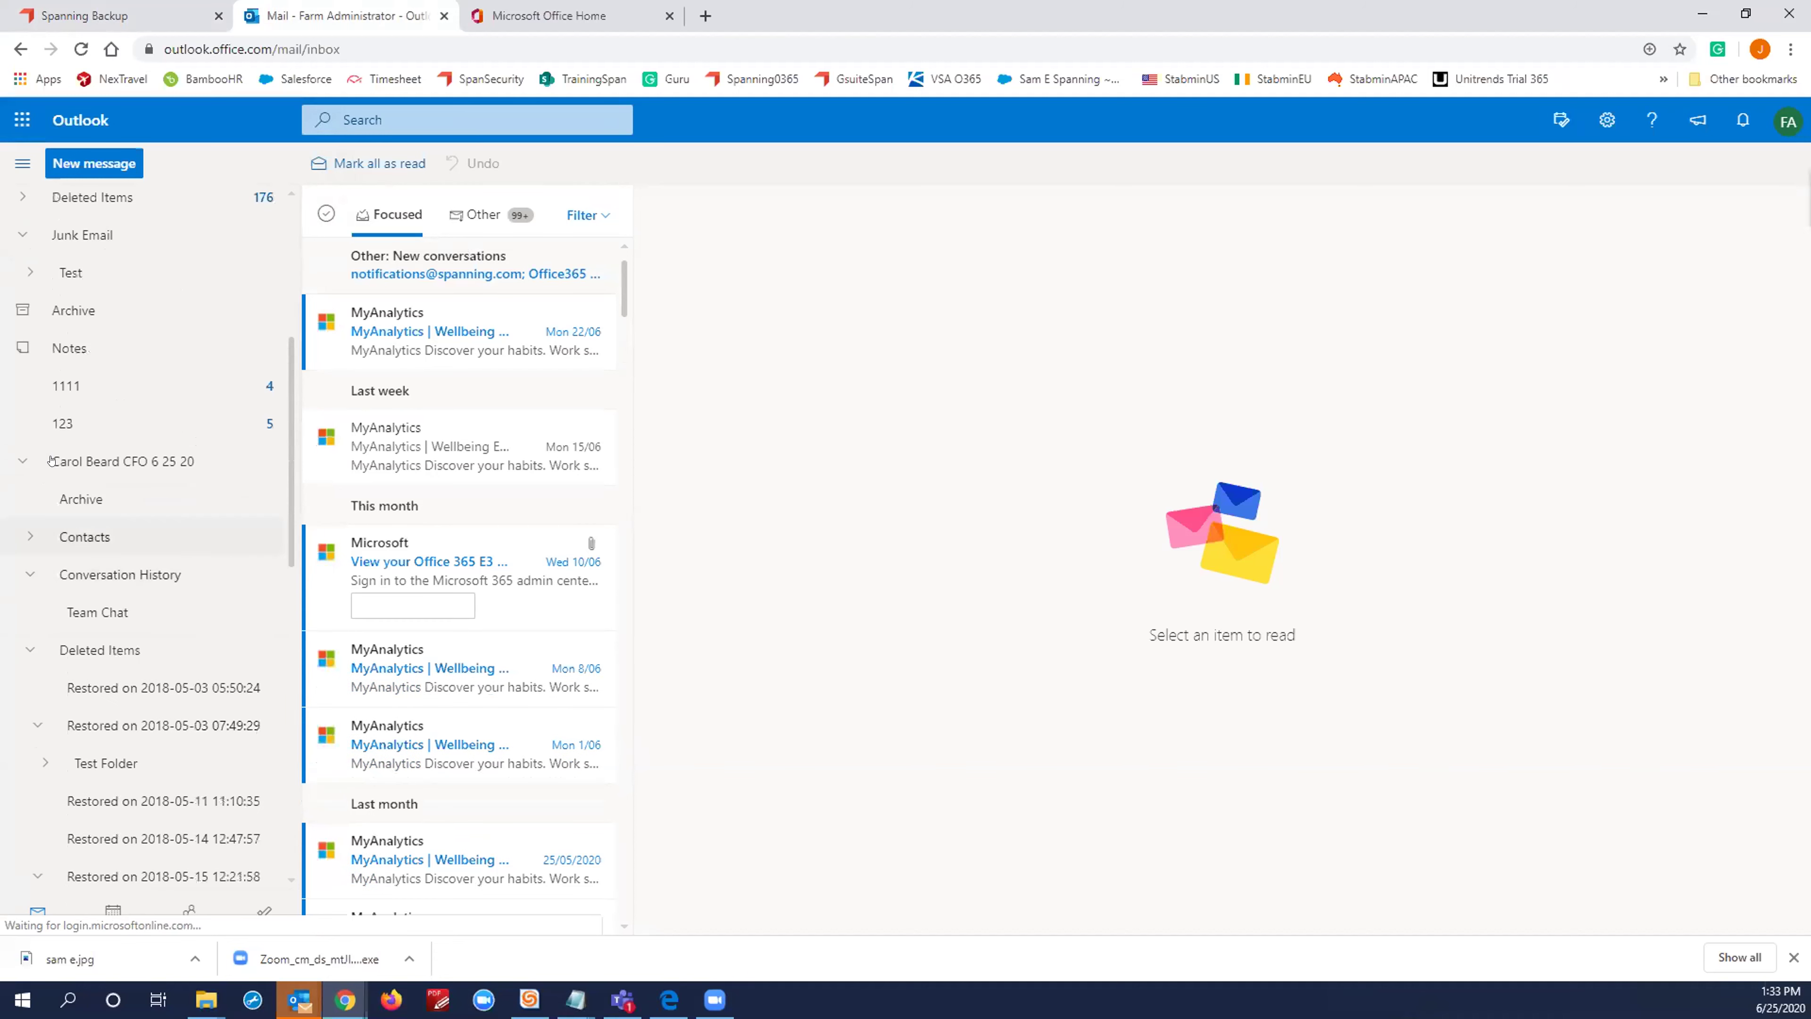
click(202, 461)
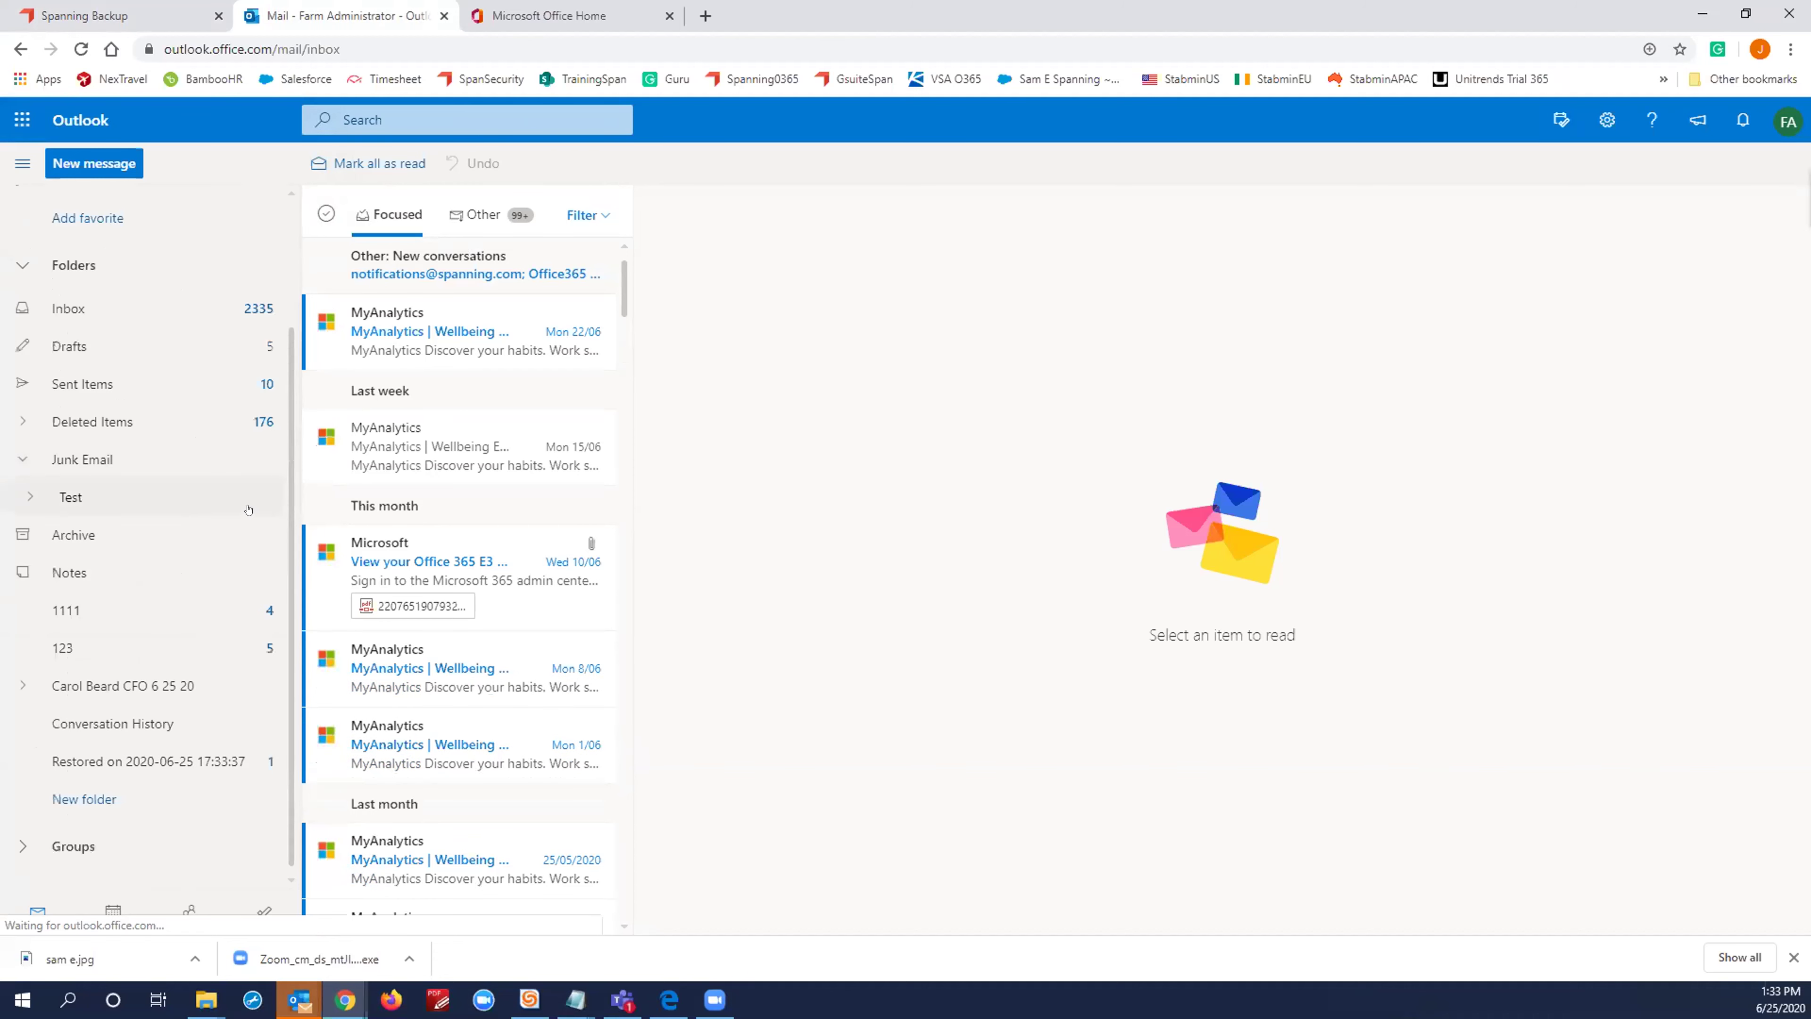
click(144, 763)
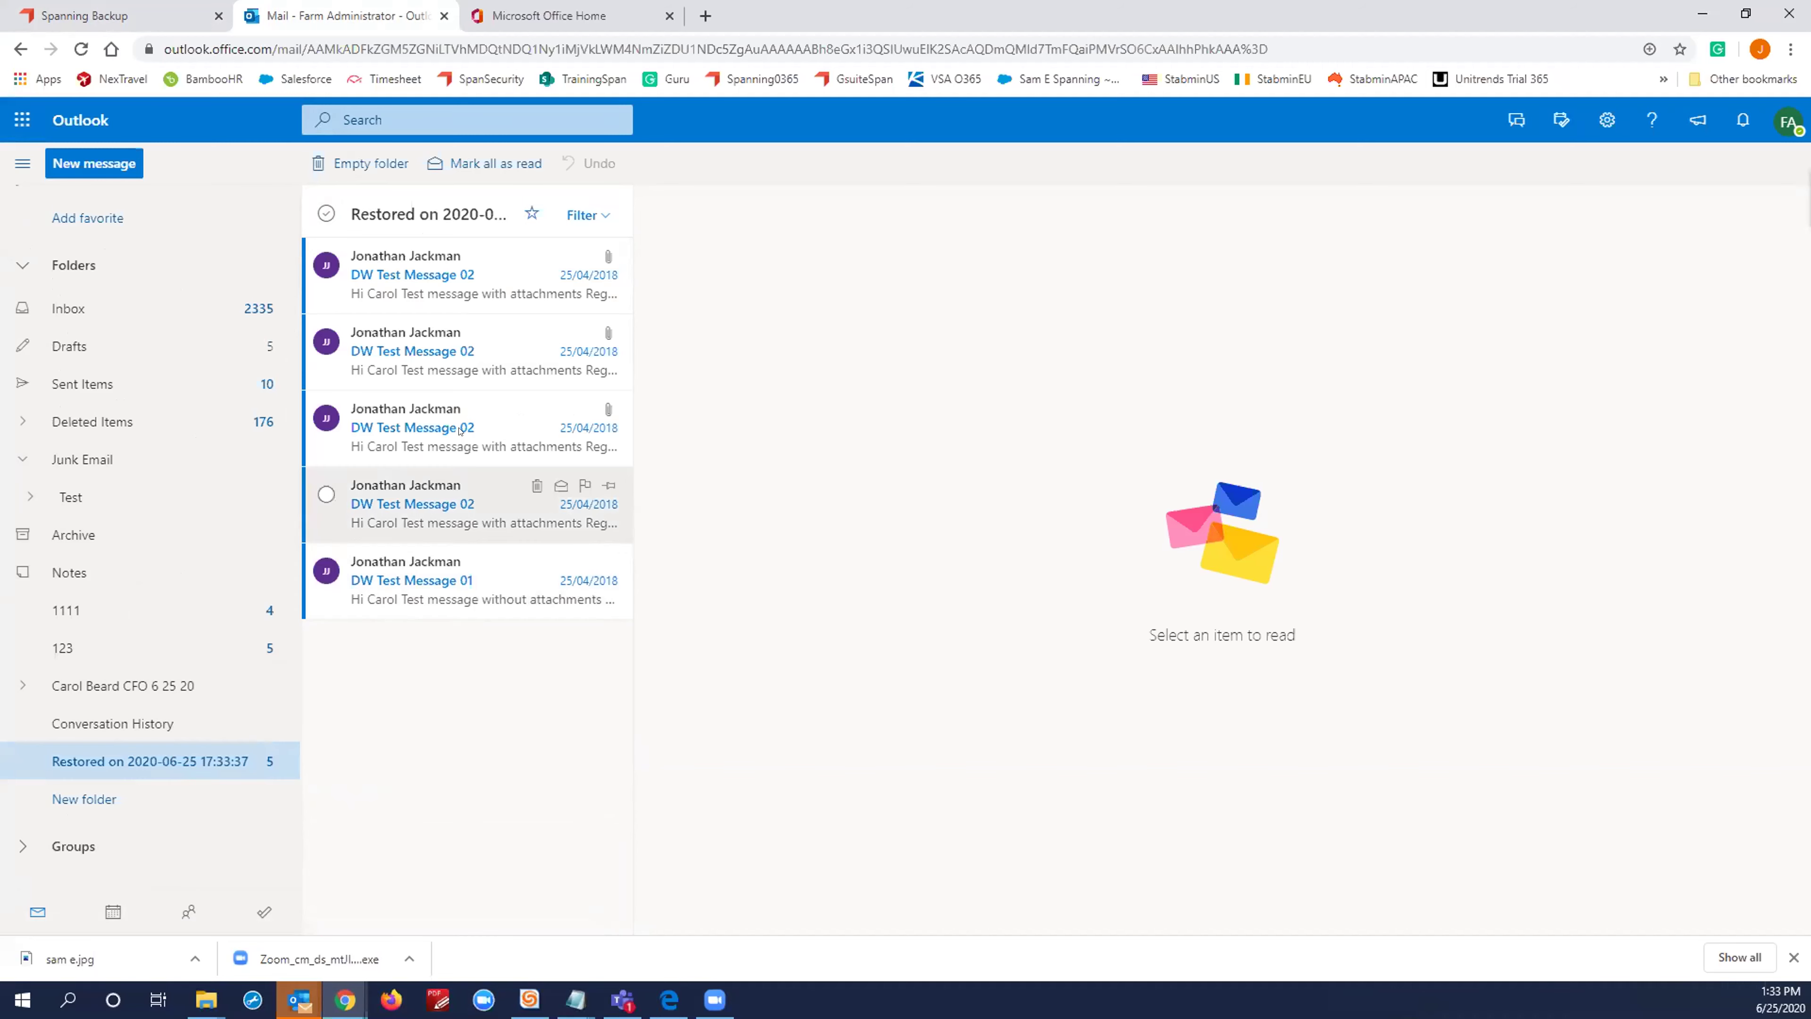
click(439, 267)
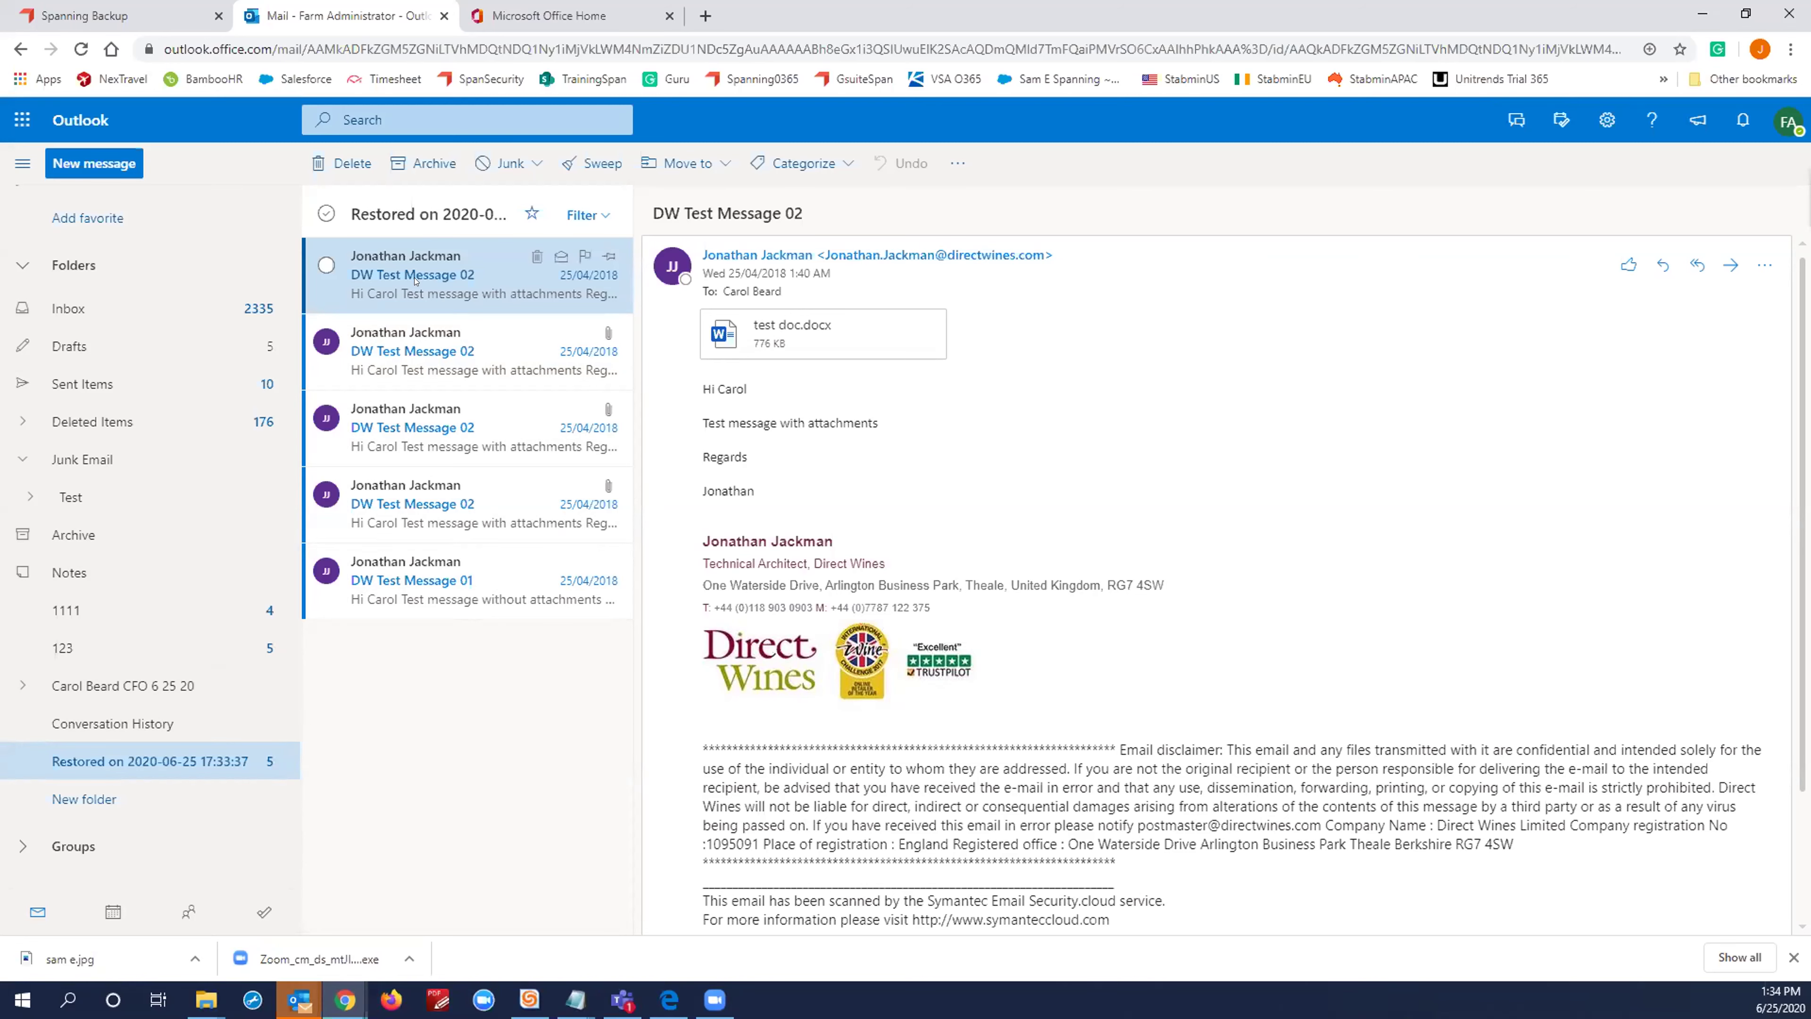
Step: Return to Spanning Backup, leave the mail search and select the folders from Inbox through Conversation History in the June 24, 2020 backup
key(ctrl+1)
click(220, 278)
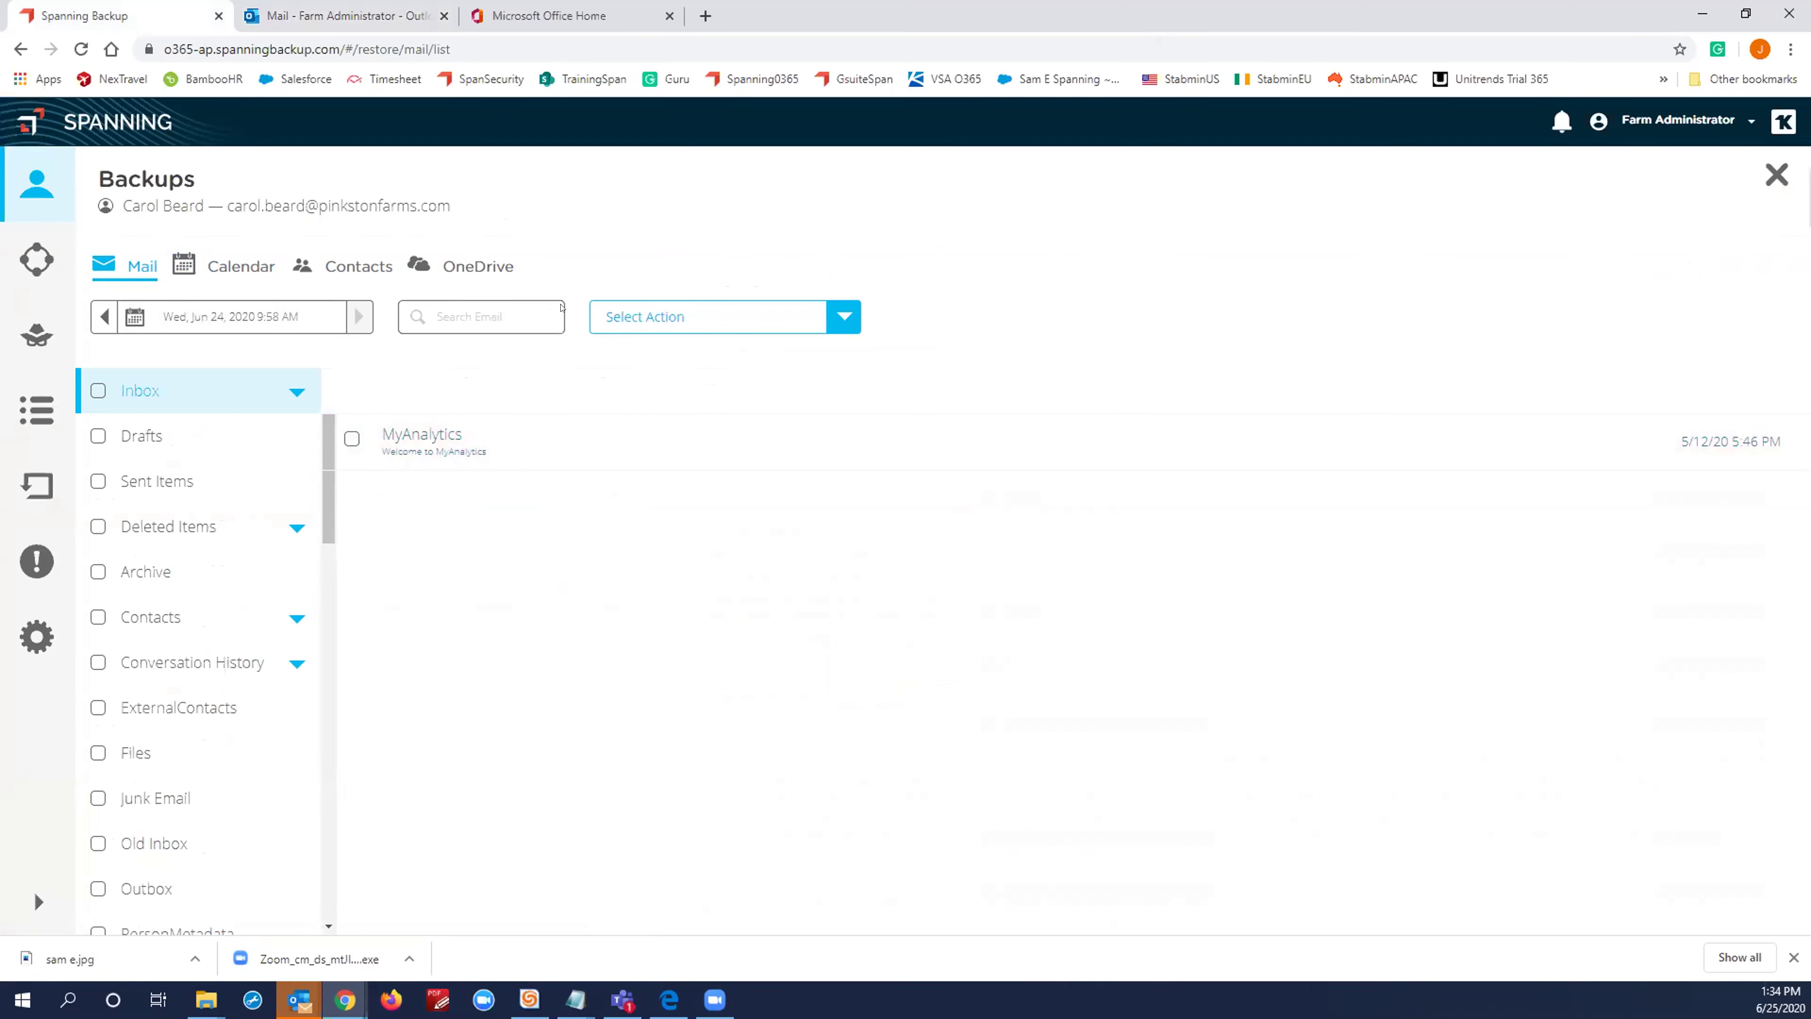
click(99, 390)
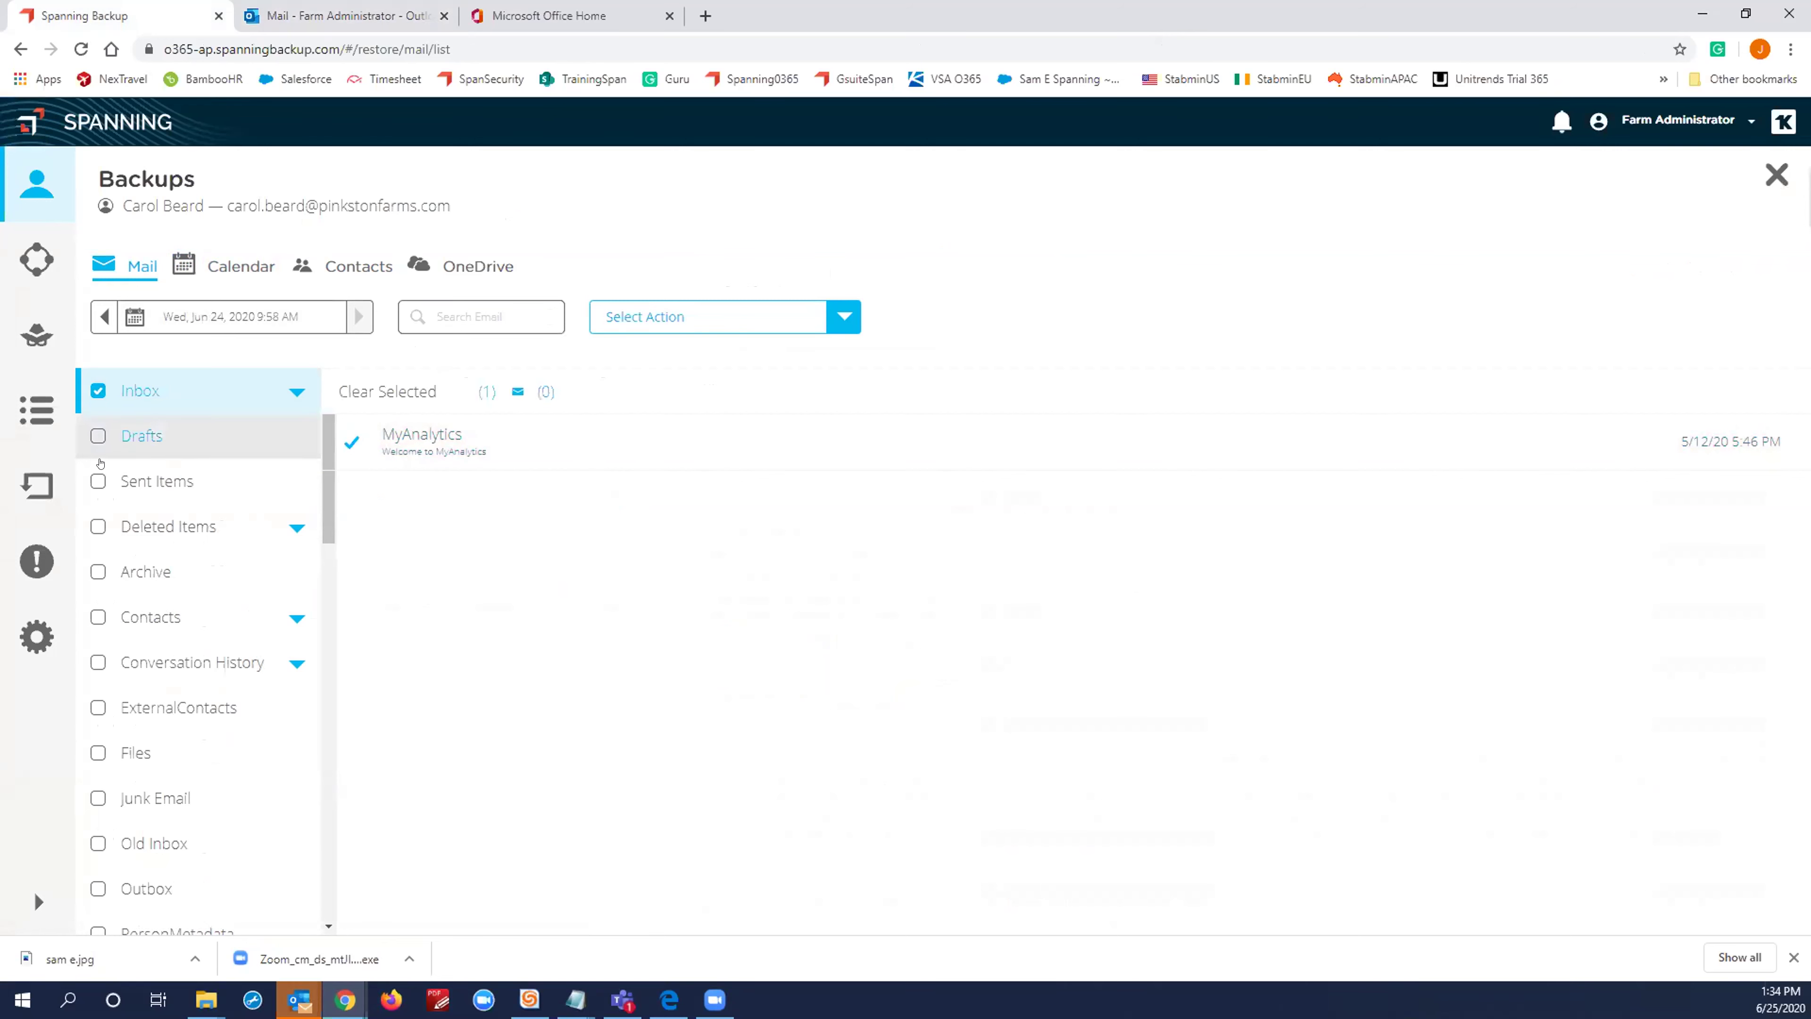
click(87, 434)
click(98, 483)
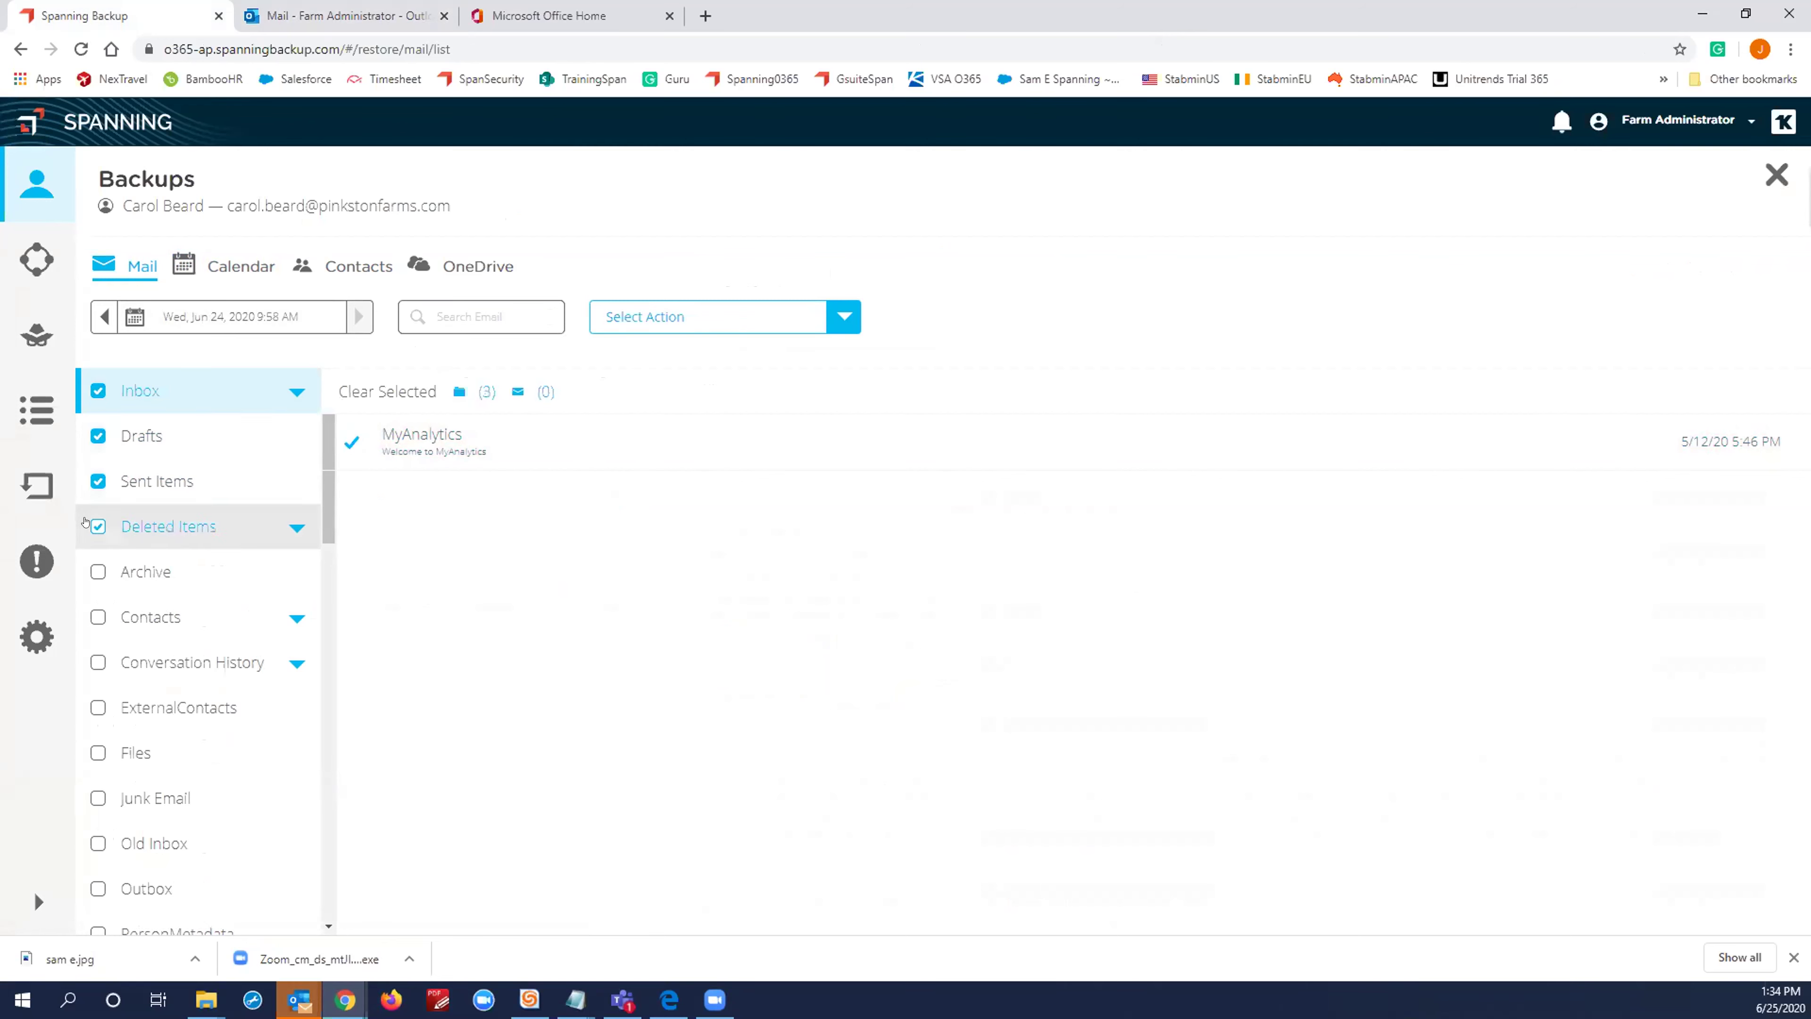
click(98, 528)
click(97, 573)
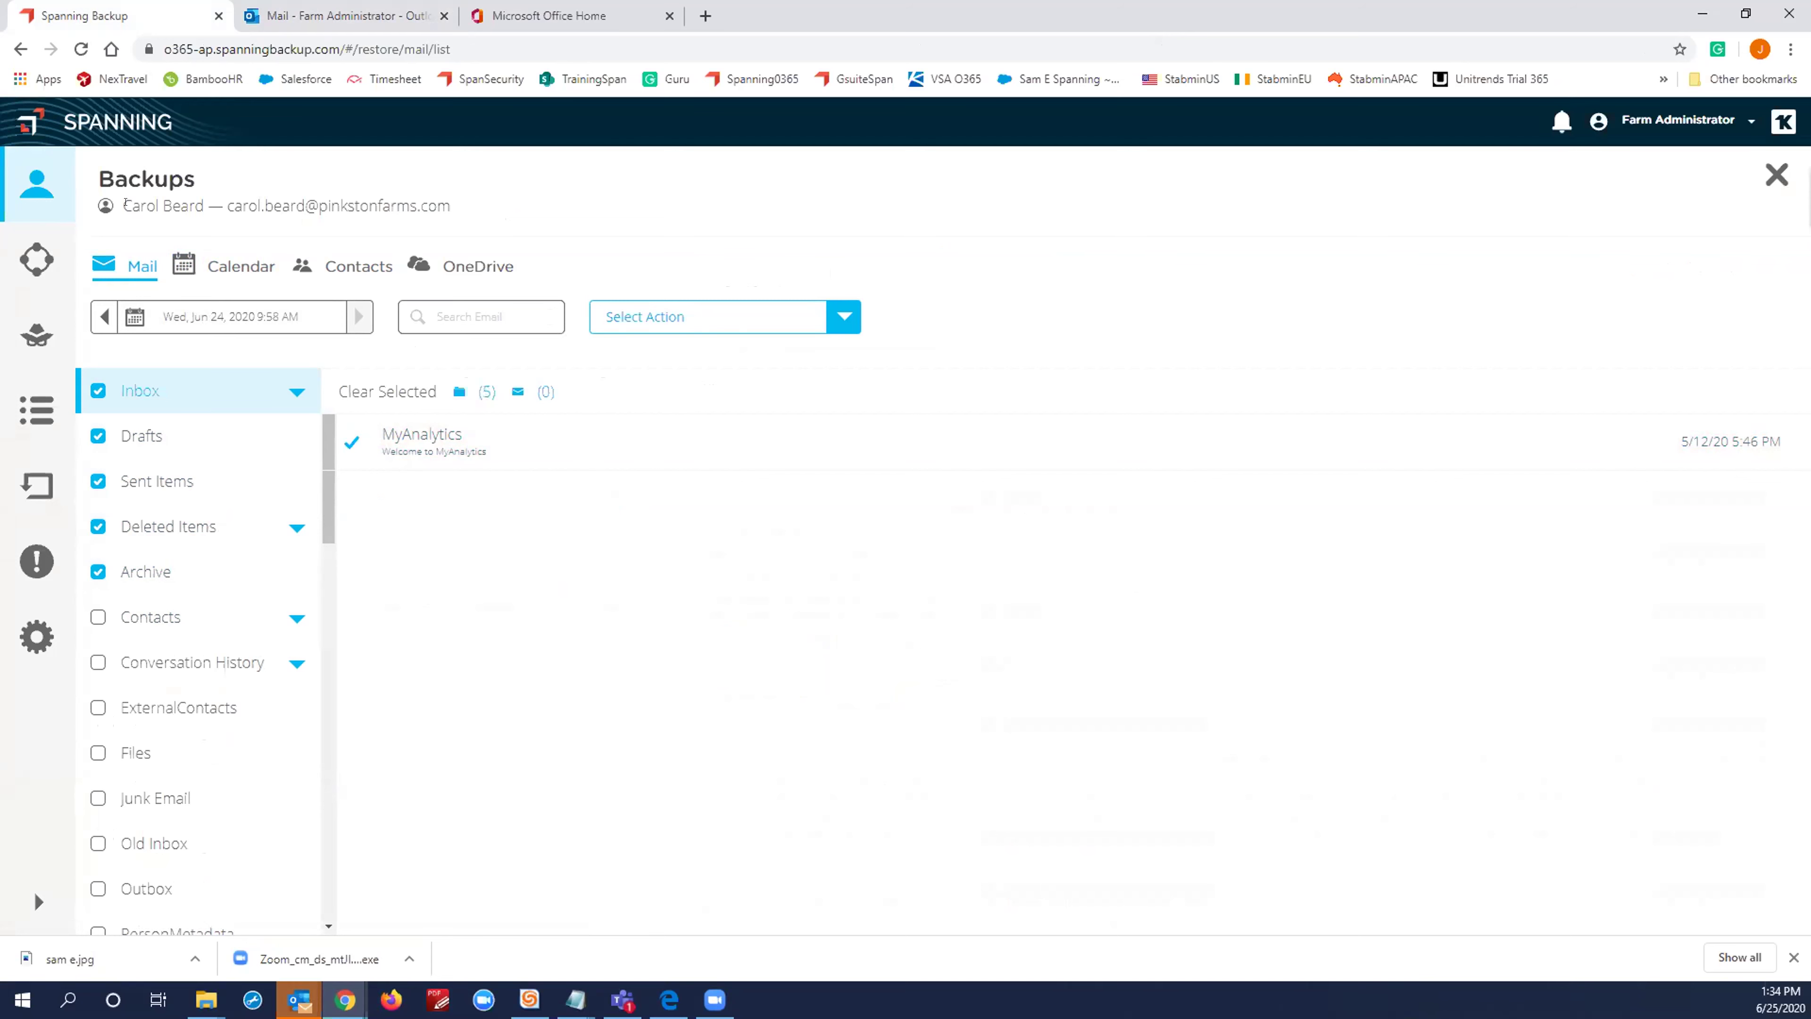
drag(129, 205, 204, 207)
click(98, 617)
click(100, 664)
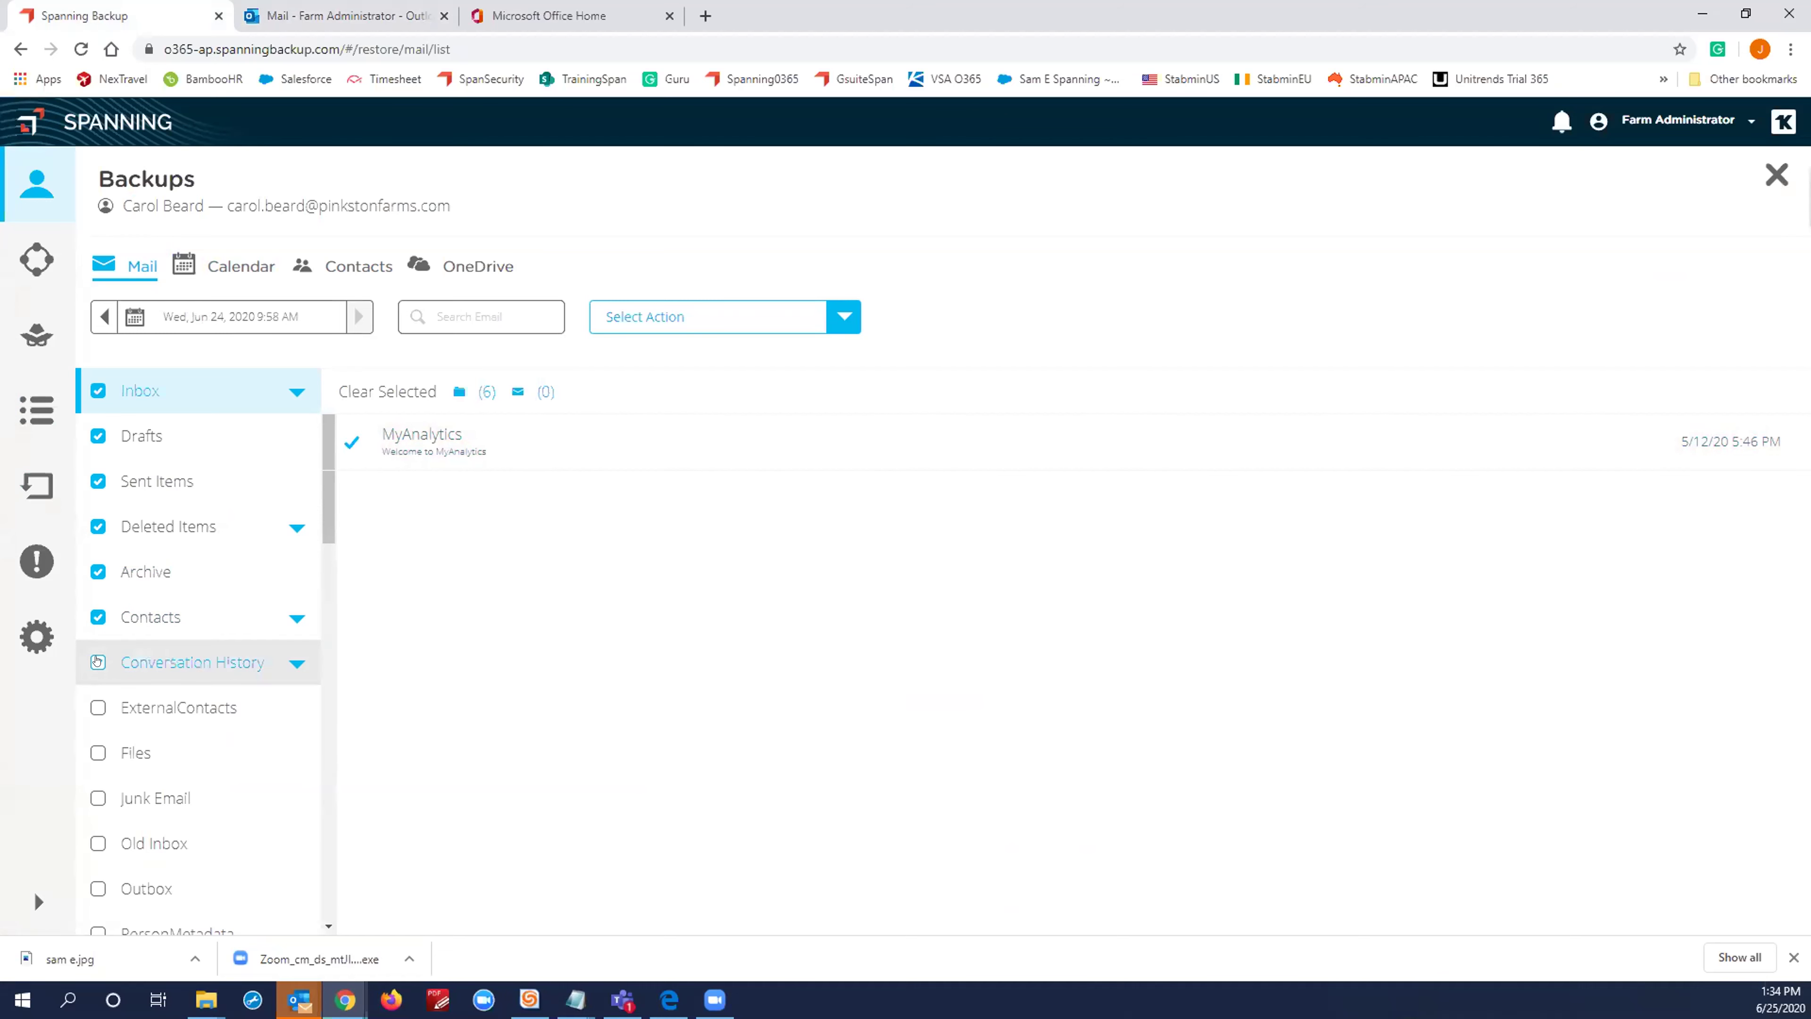
Step: Add the ExternalContacts, Files, Old Inbox and Outbox folders to the mail folder selection
click(107, 704)
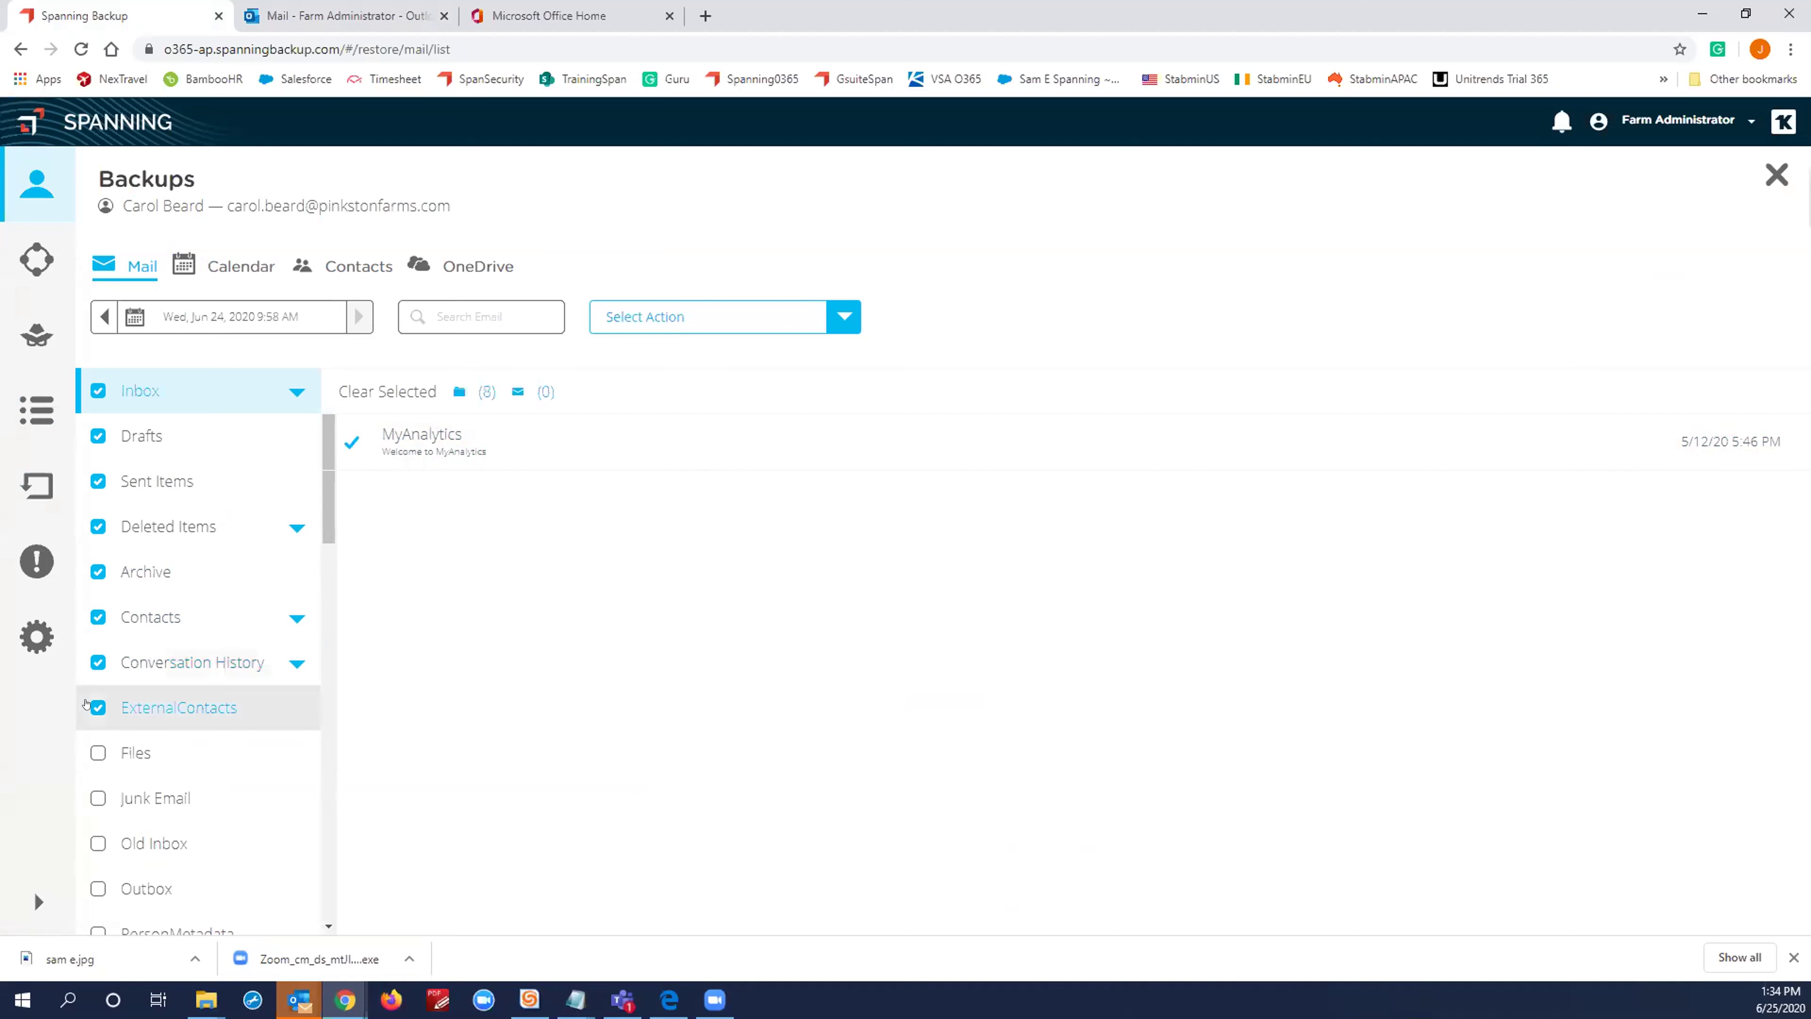
click(100, 752)
scroll(110, 746, down, 1)
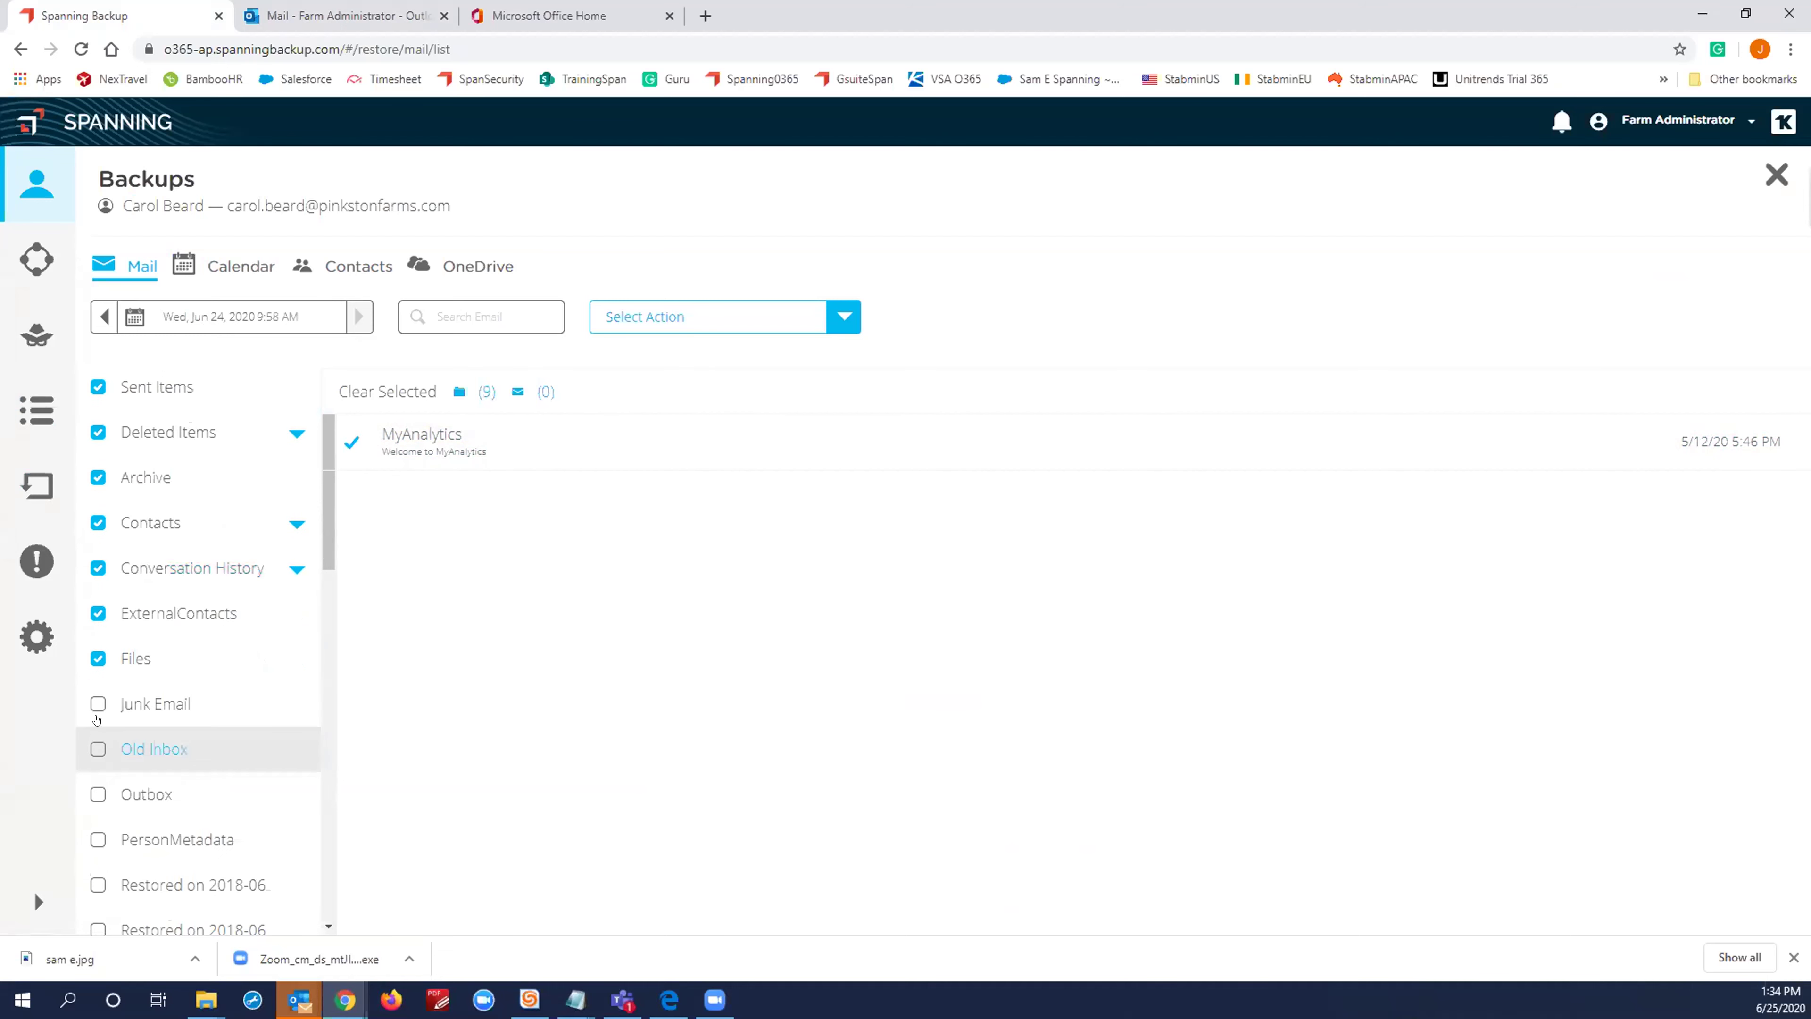
click(98, 749)
click(97, 794)
Step: Set up a restore of the selected mail folders to a different user, choosing Farm Administrator, and cancel it before confirming
click(727, 318)
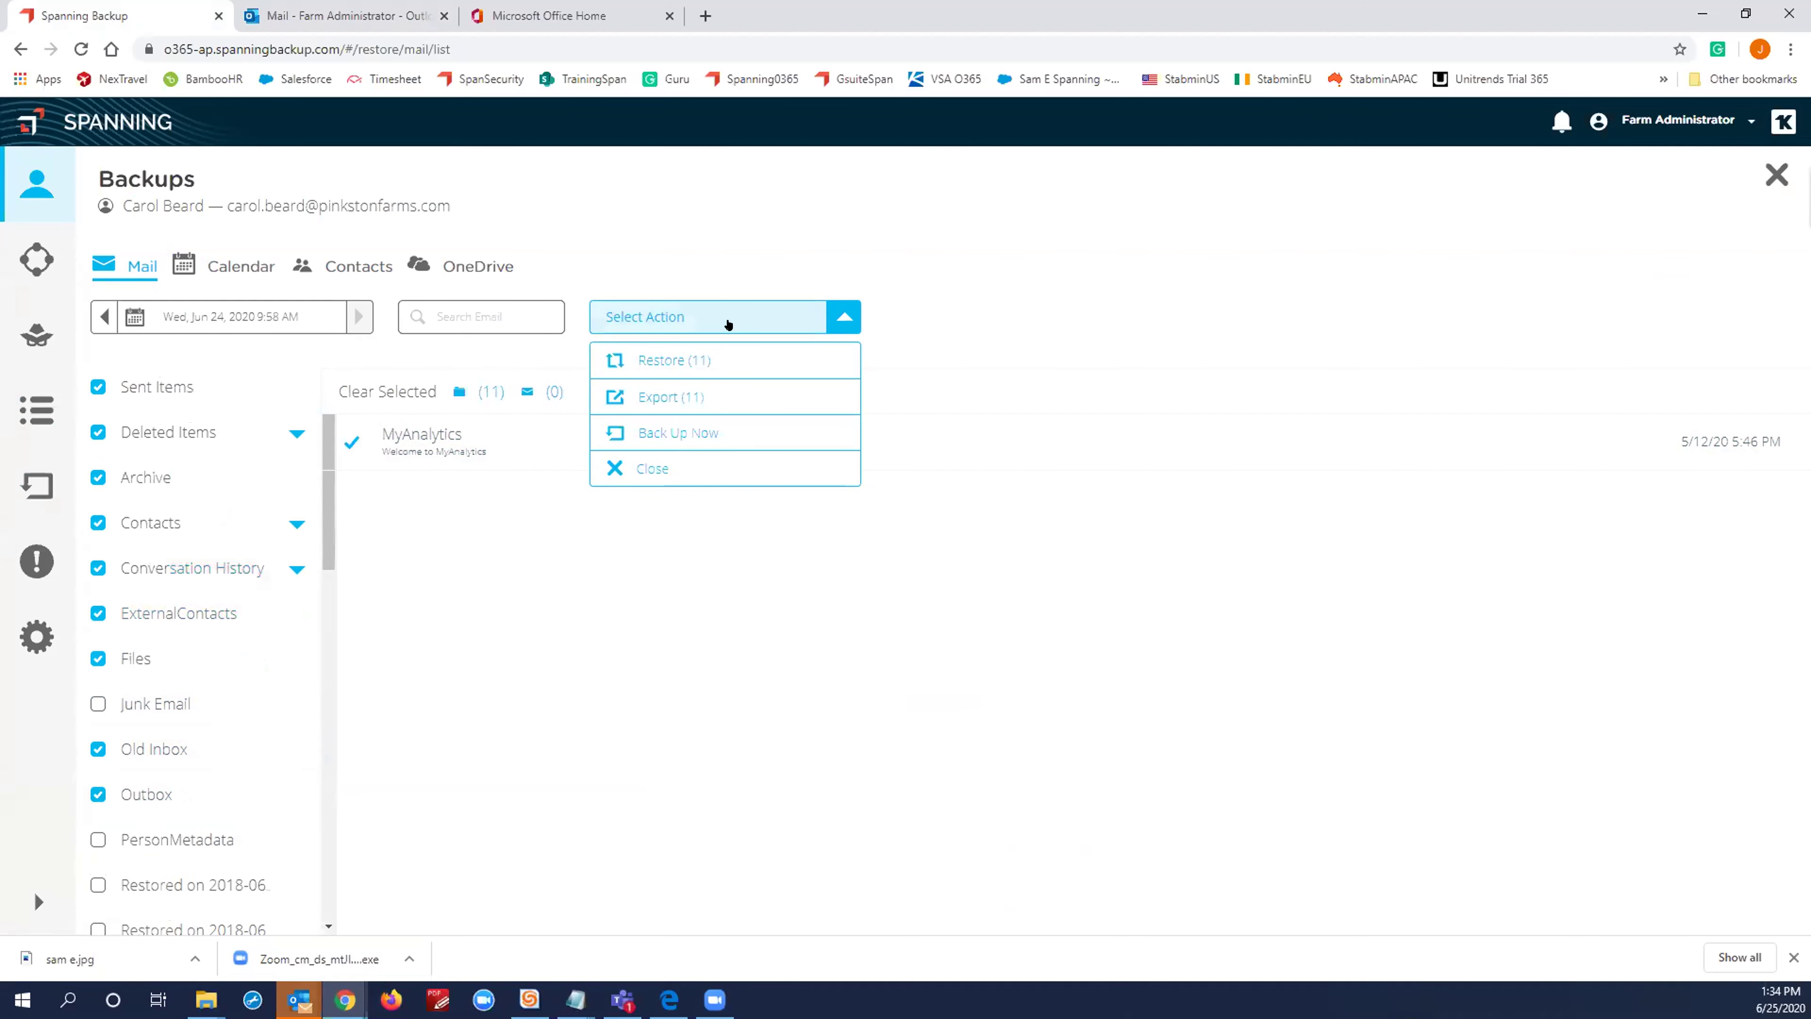
click(711, 358)
click(749, 519)
click(1112, 602)
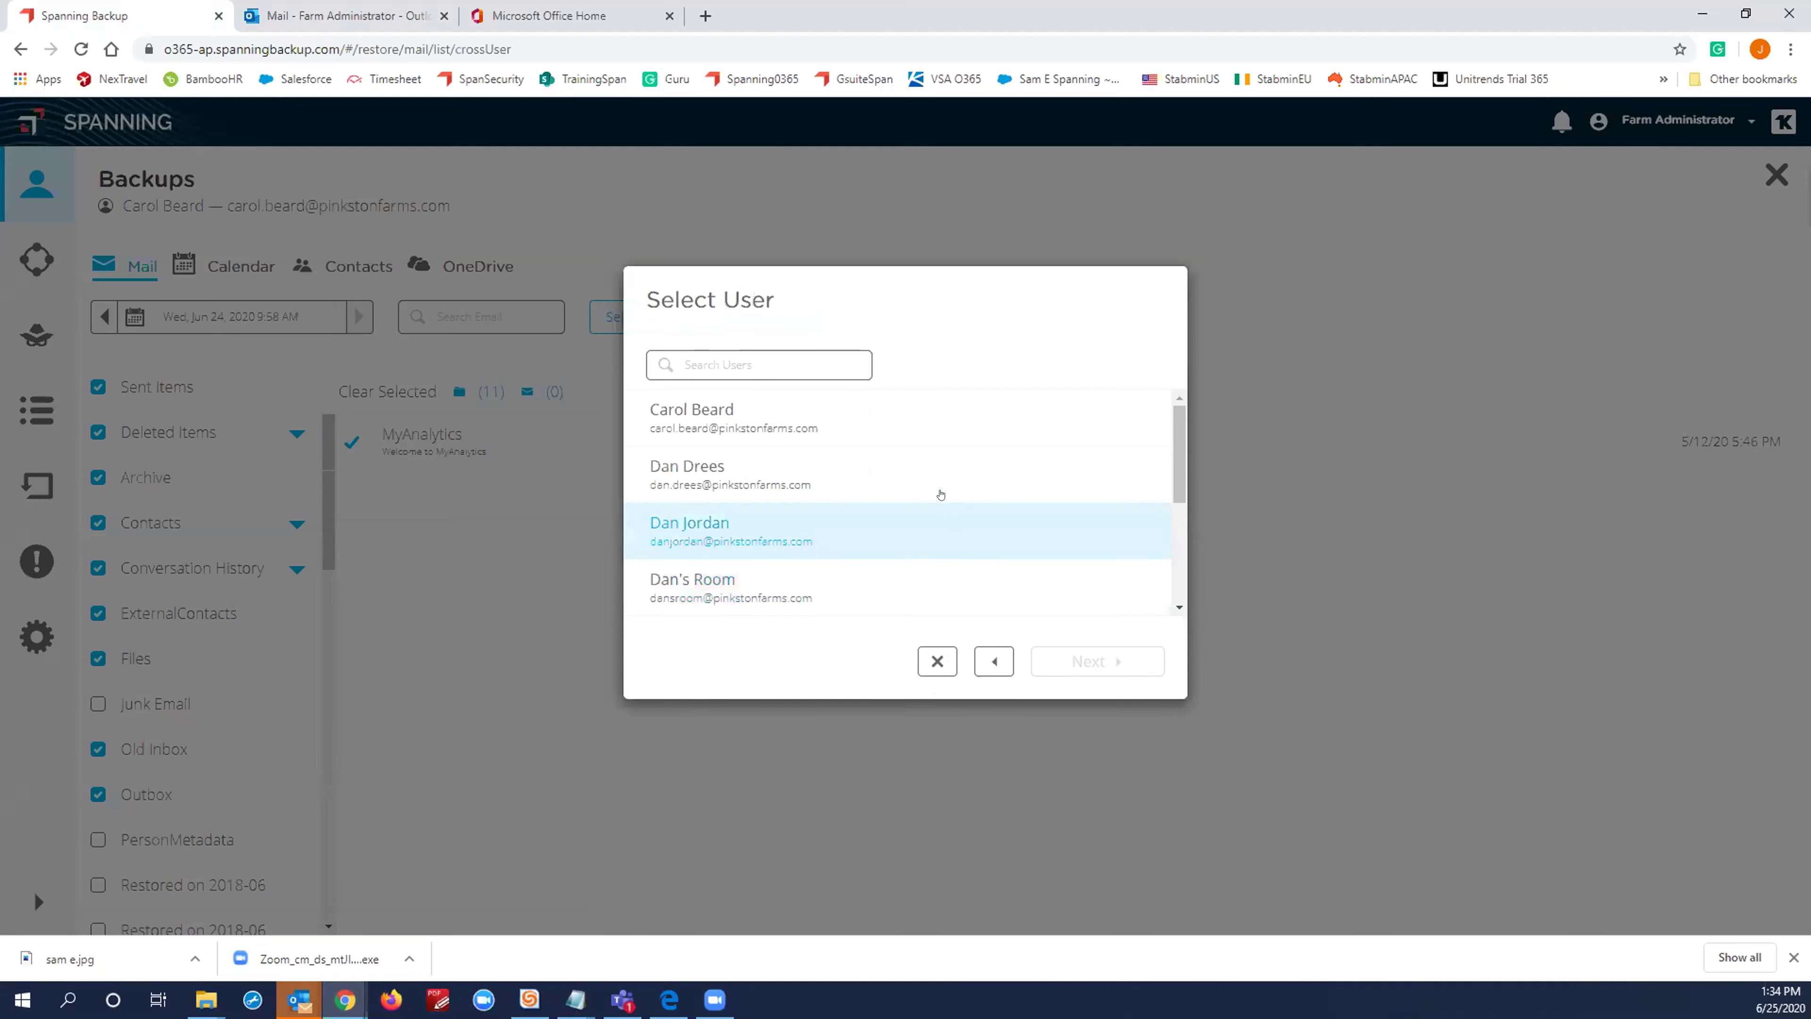
scroll(929, 491, down, 1)
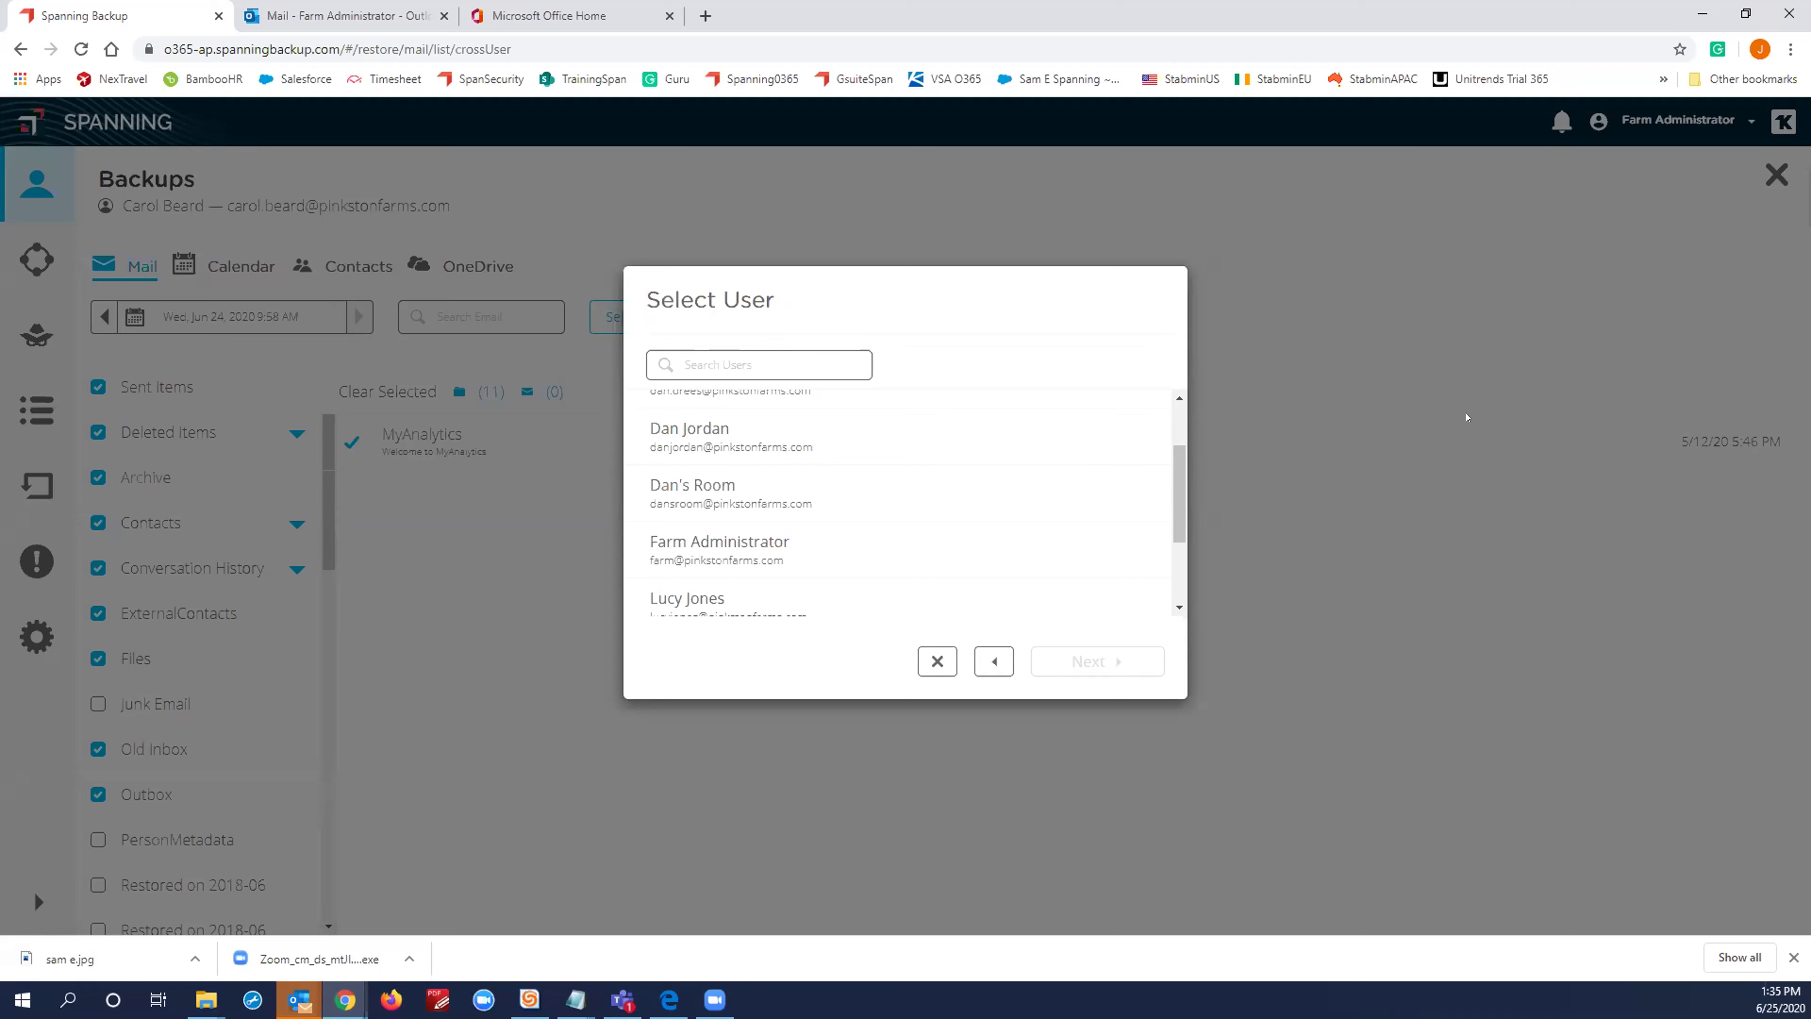
click(1002, 536)
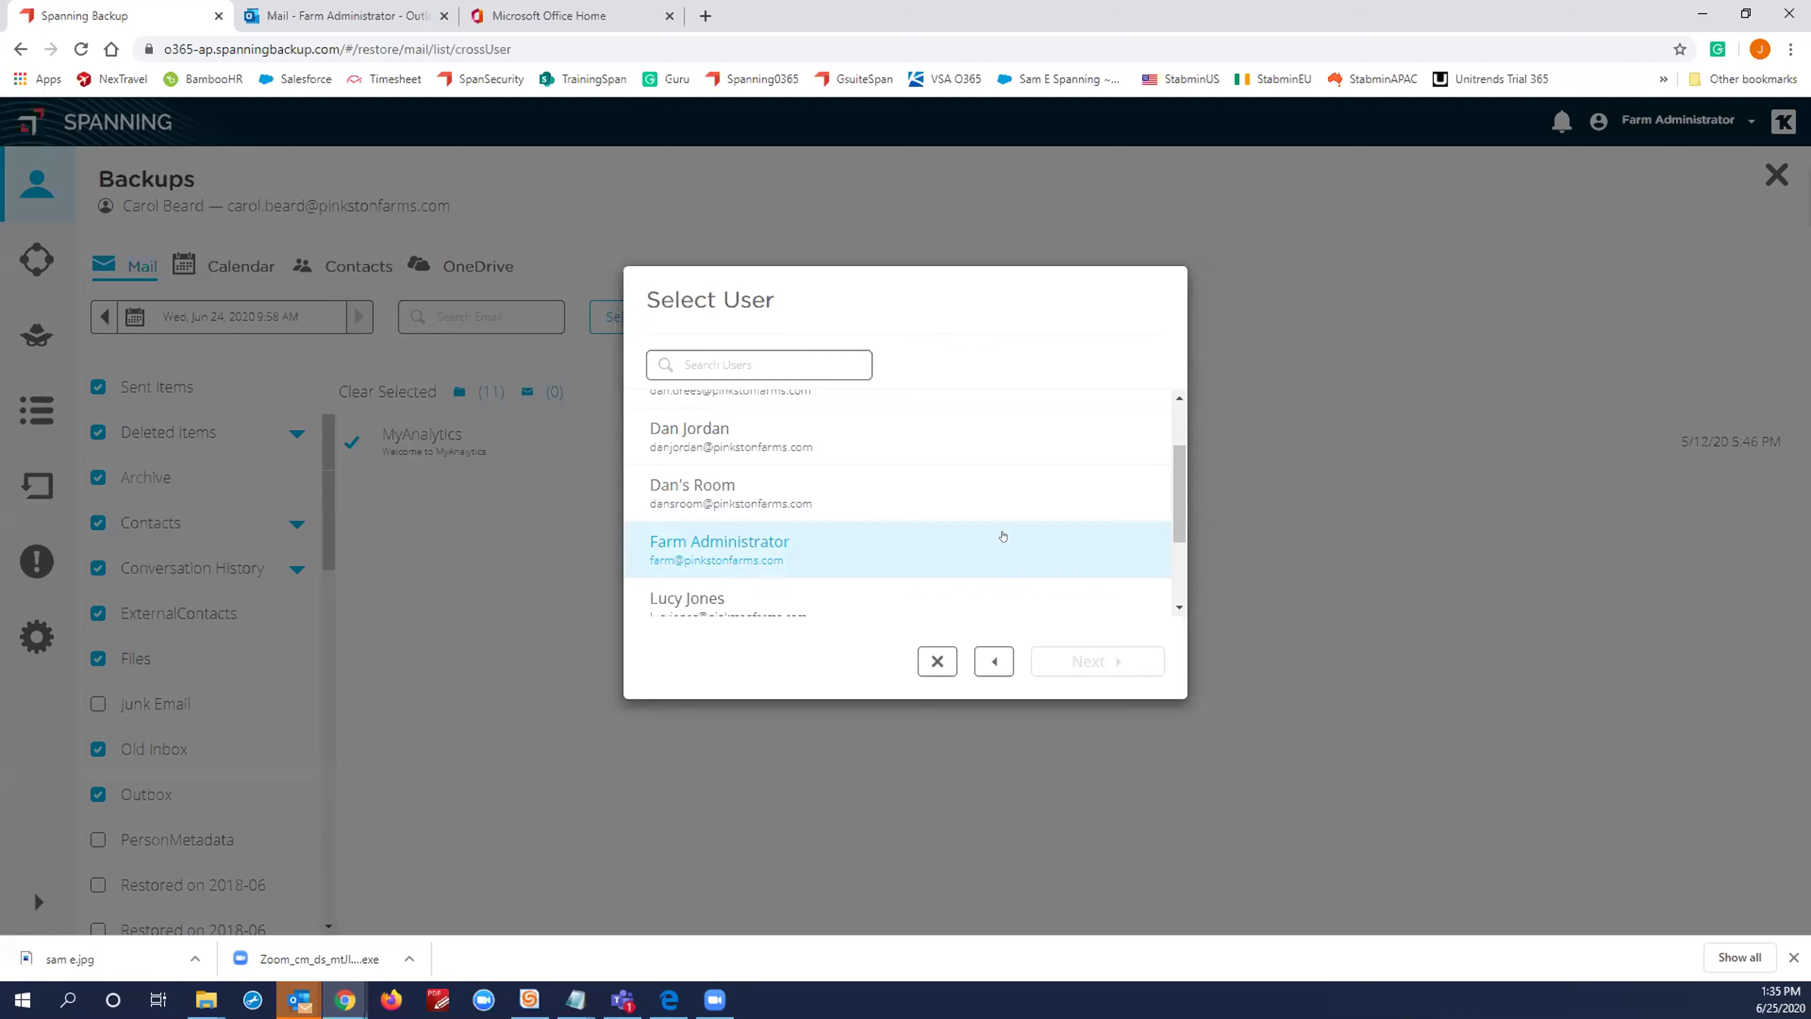
click(928, 555)
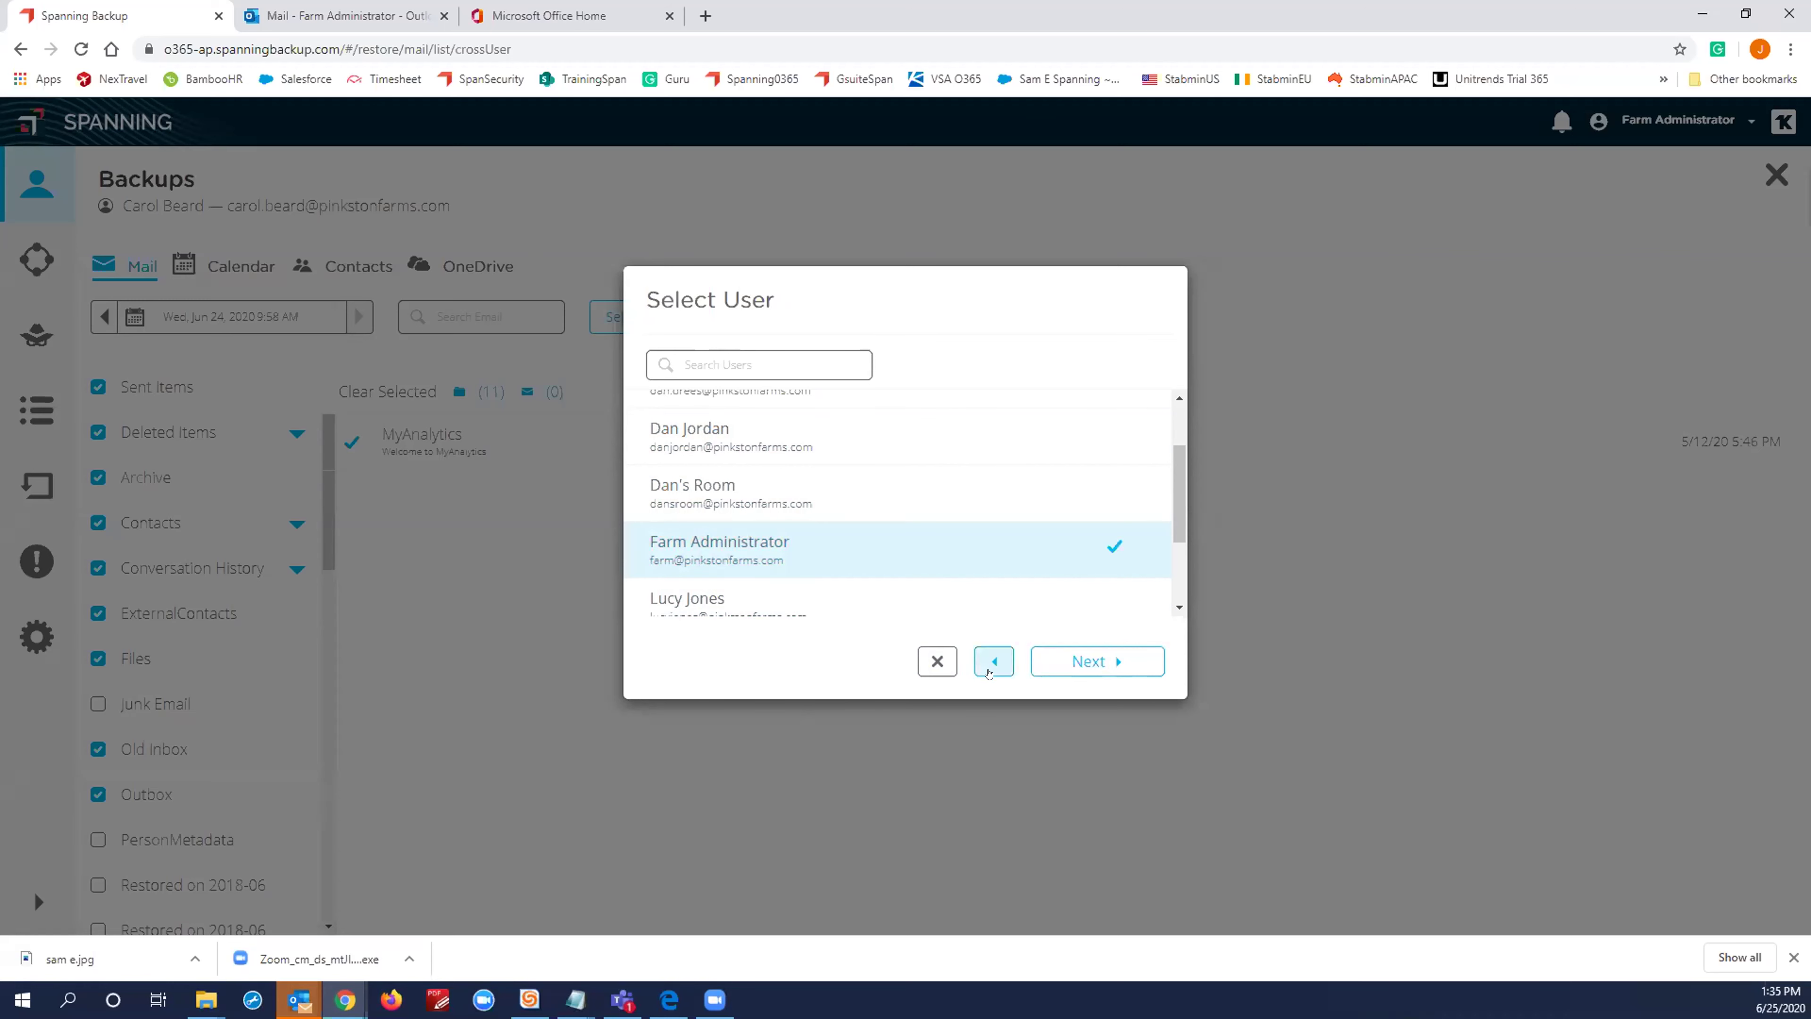
click(938, 659)
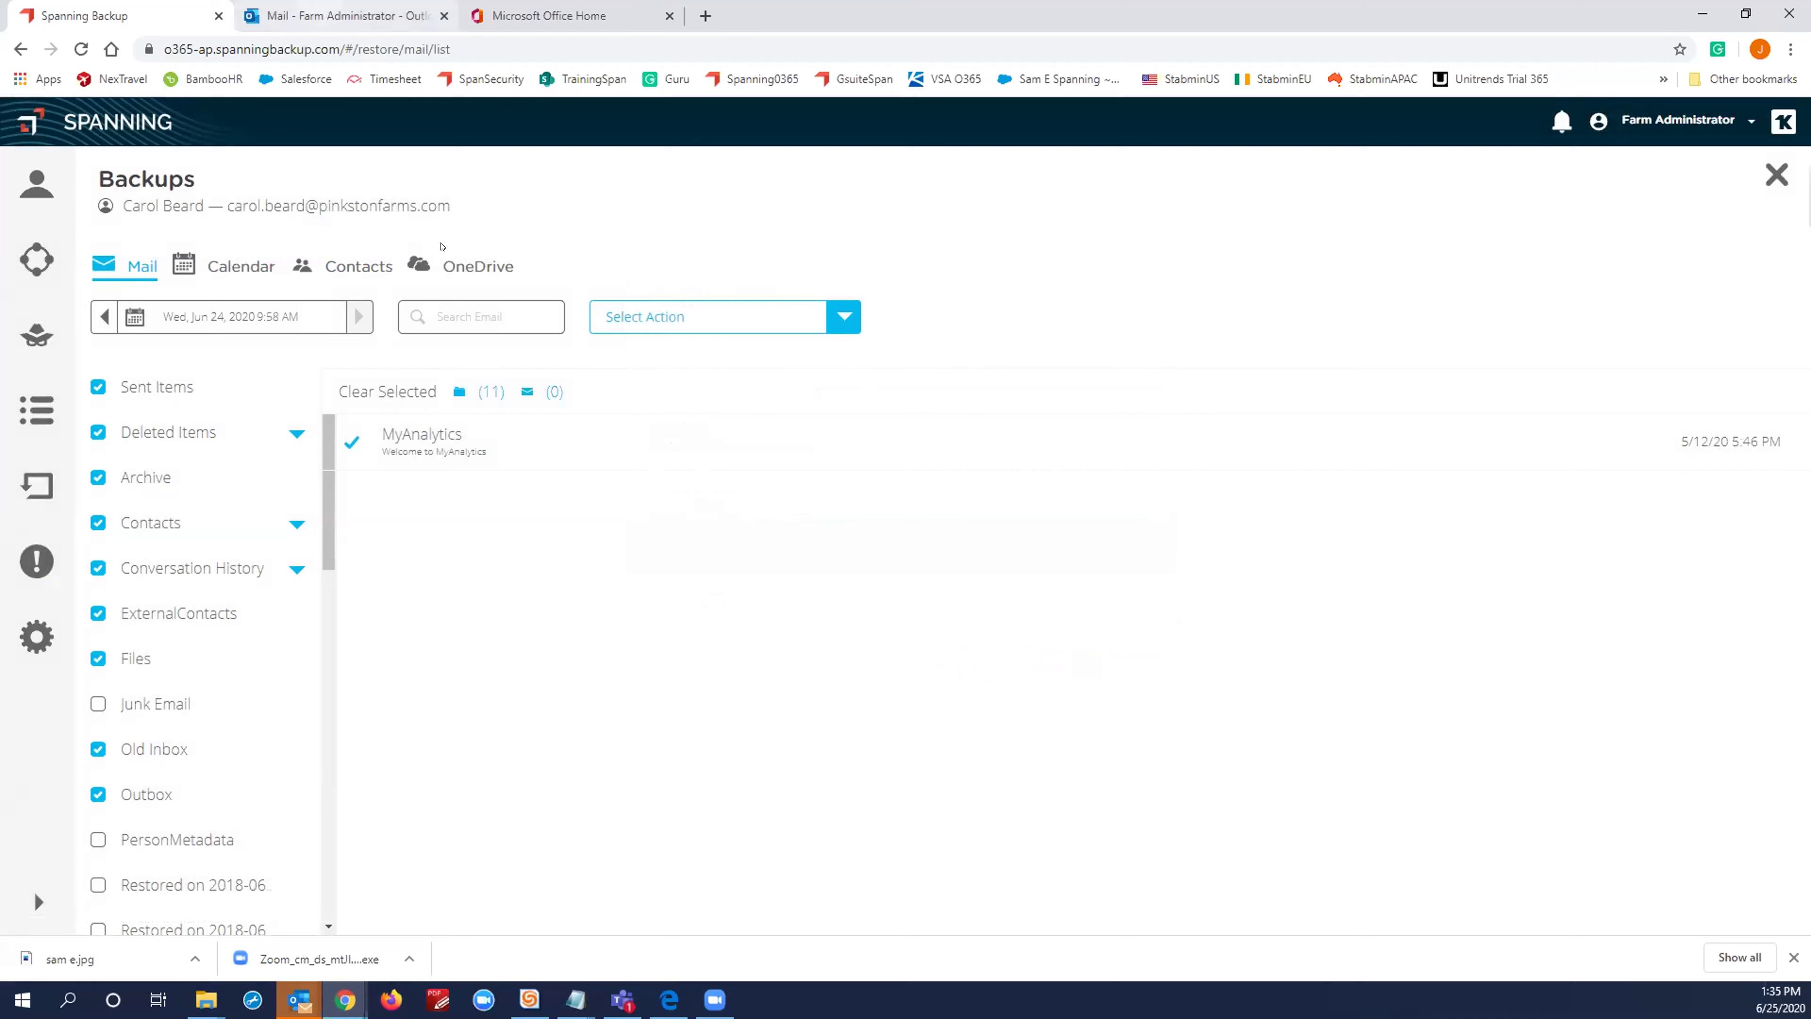
Step: Switch to Outlook and examine the subfolders of the restored CFO mailbox folder dated 6 25 20, collapsing it when done
click(342, 15)
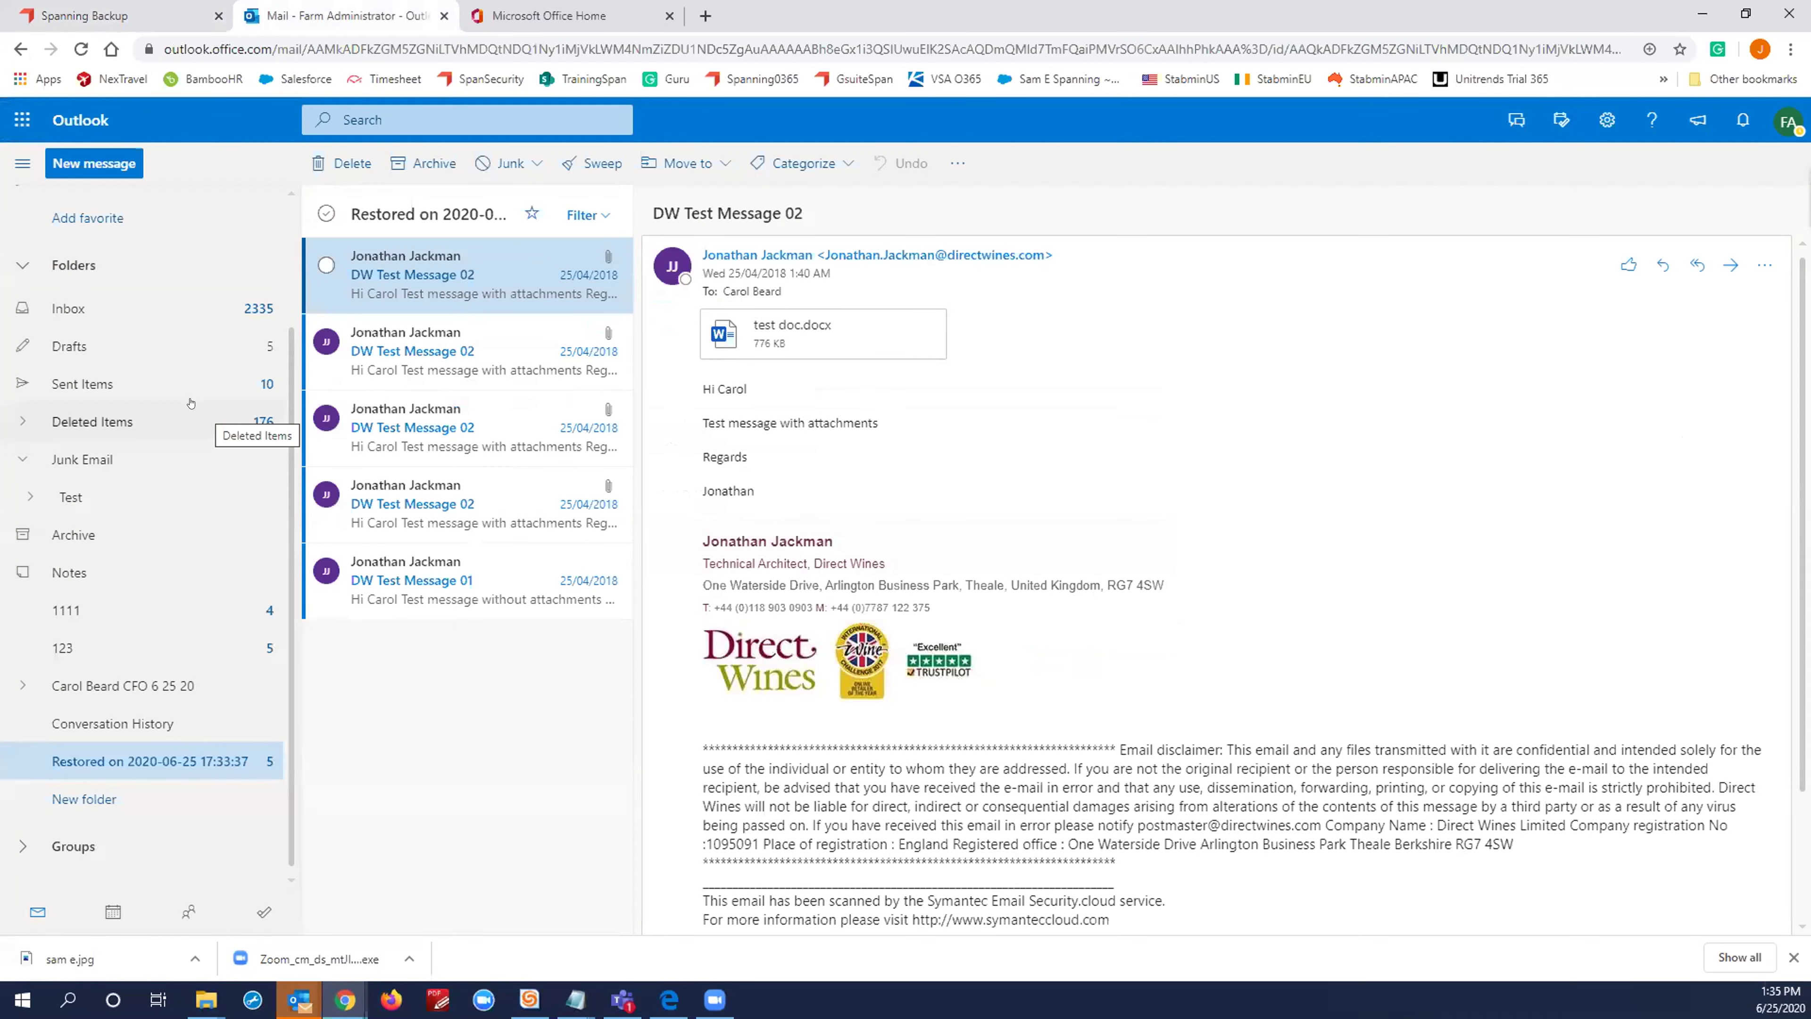
scroll(191, 403, up, 3)
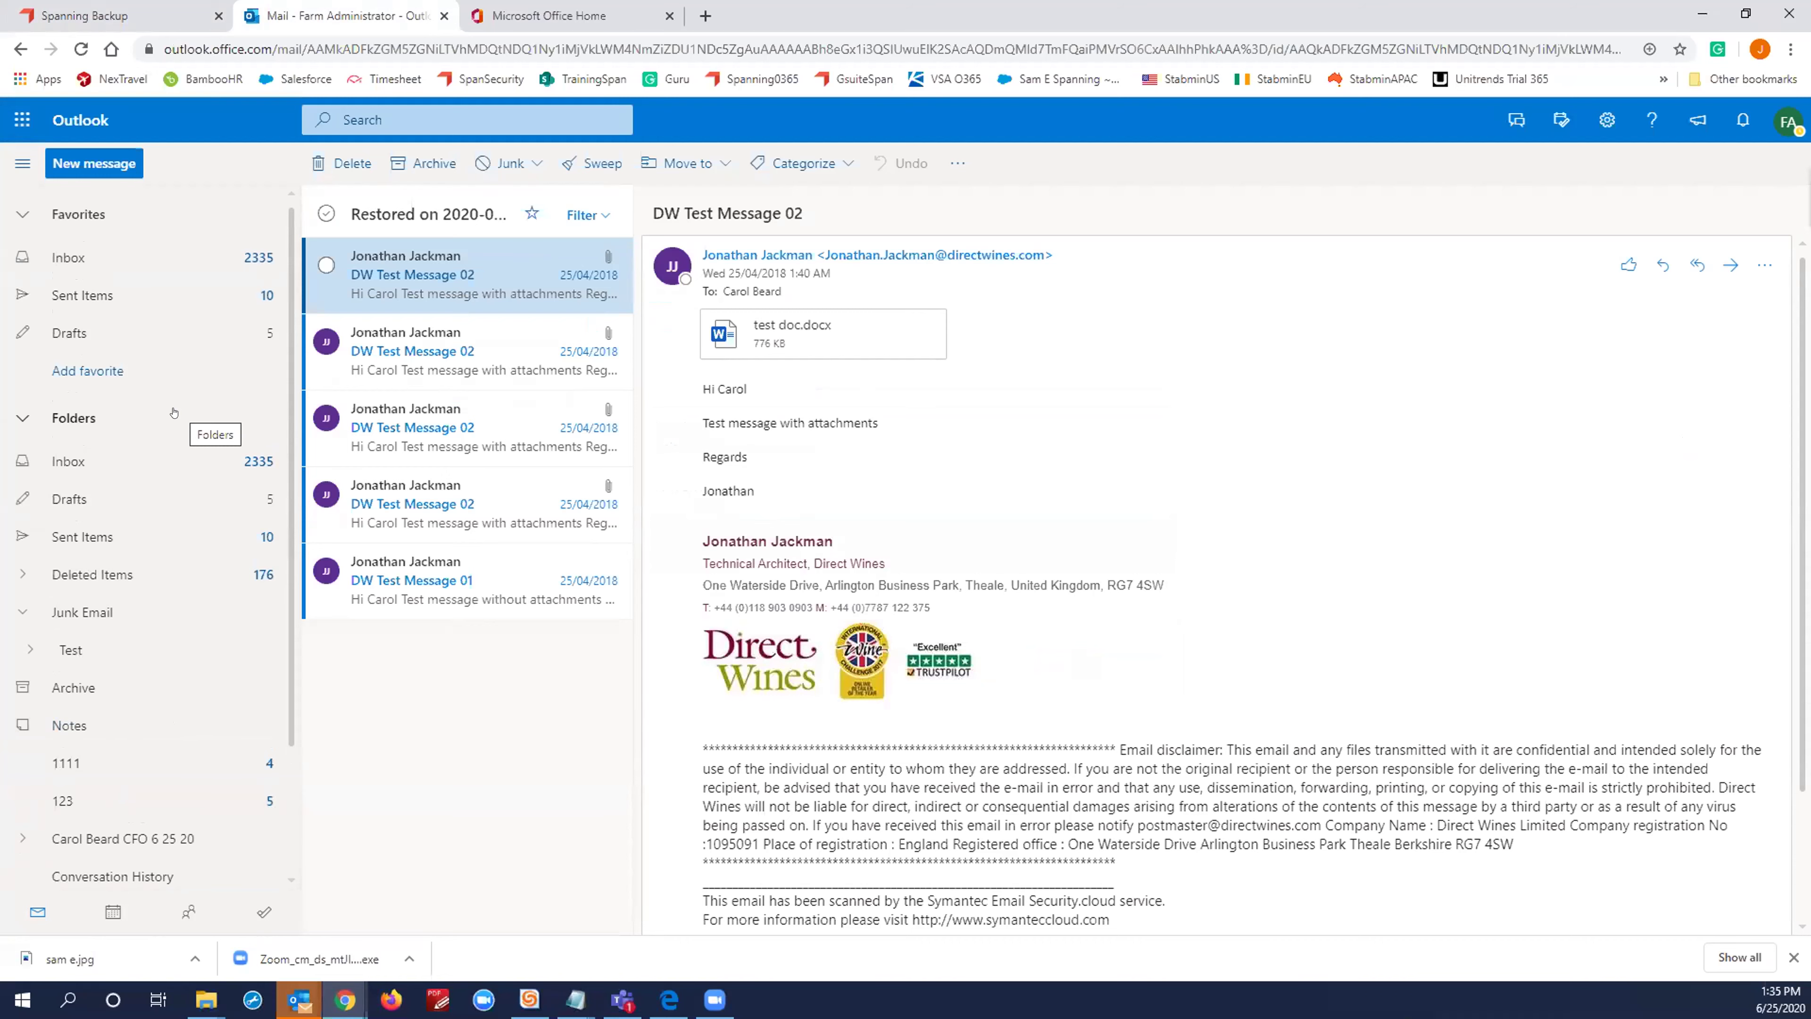
scroll(174, 412, down, 2)
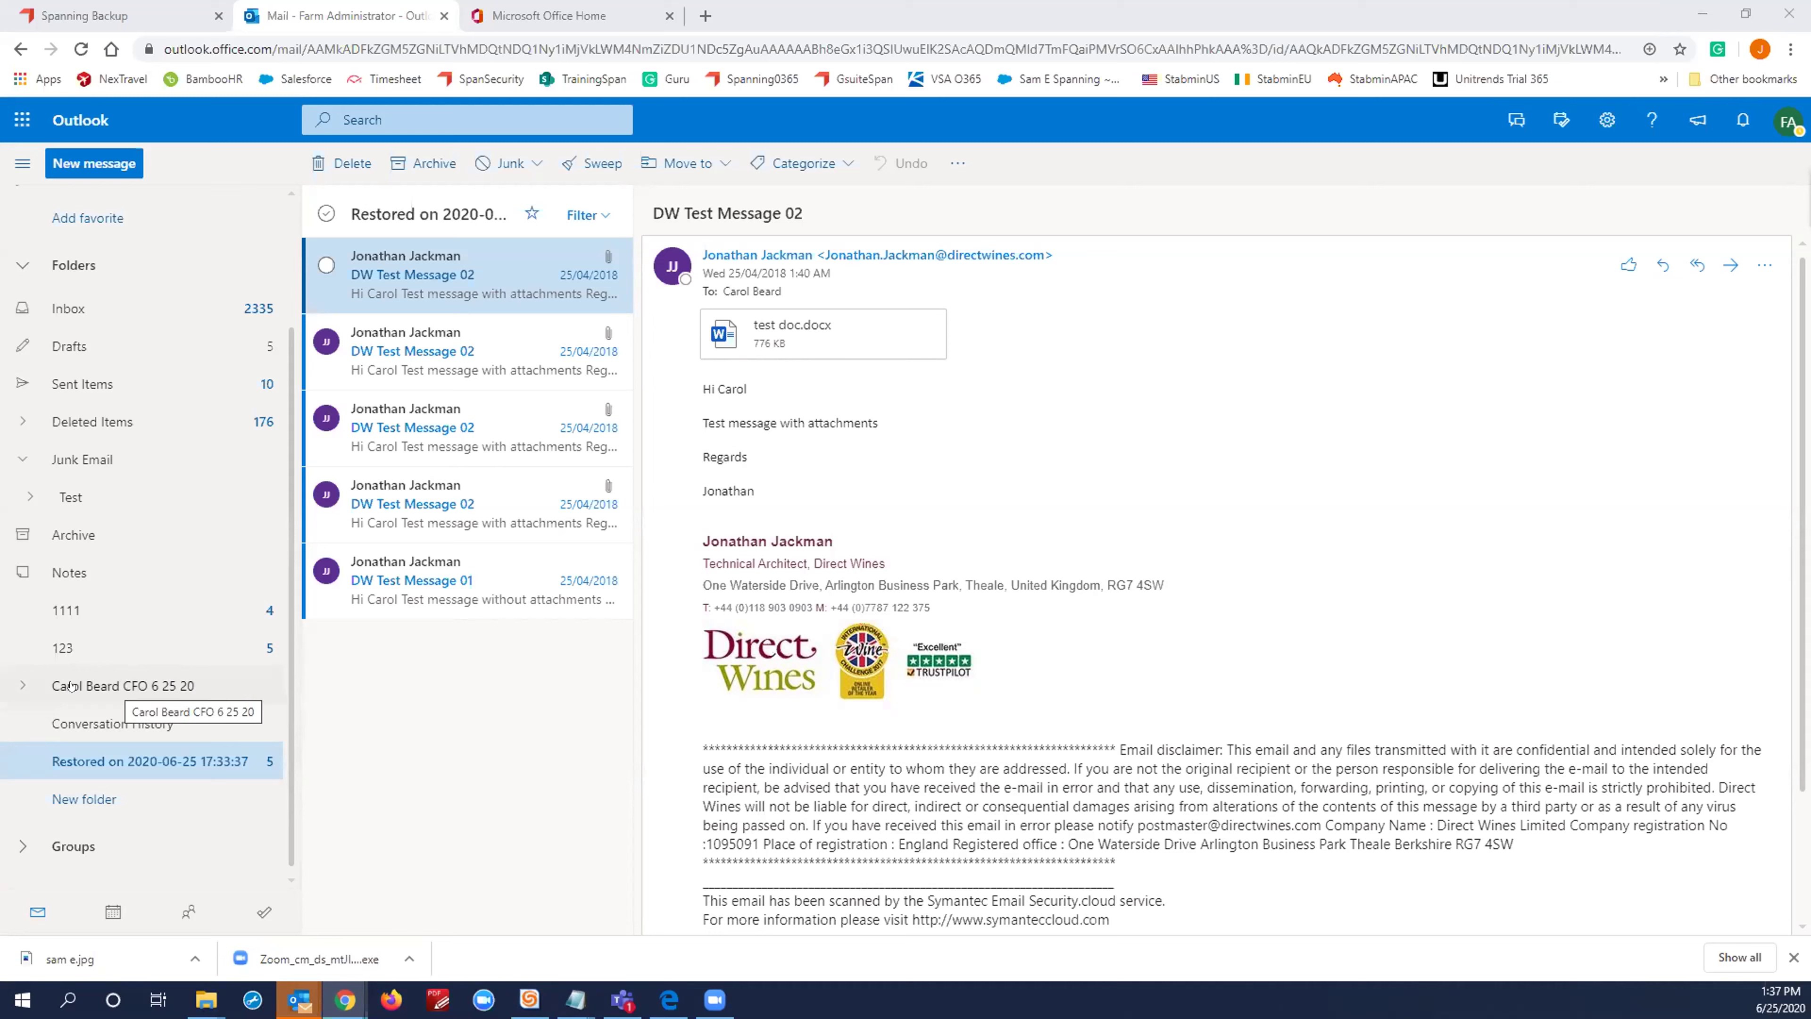
click(16, 686)
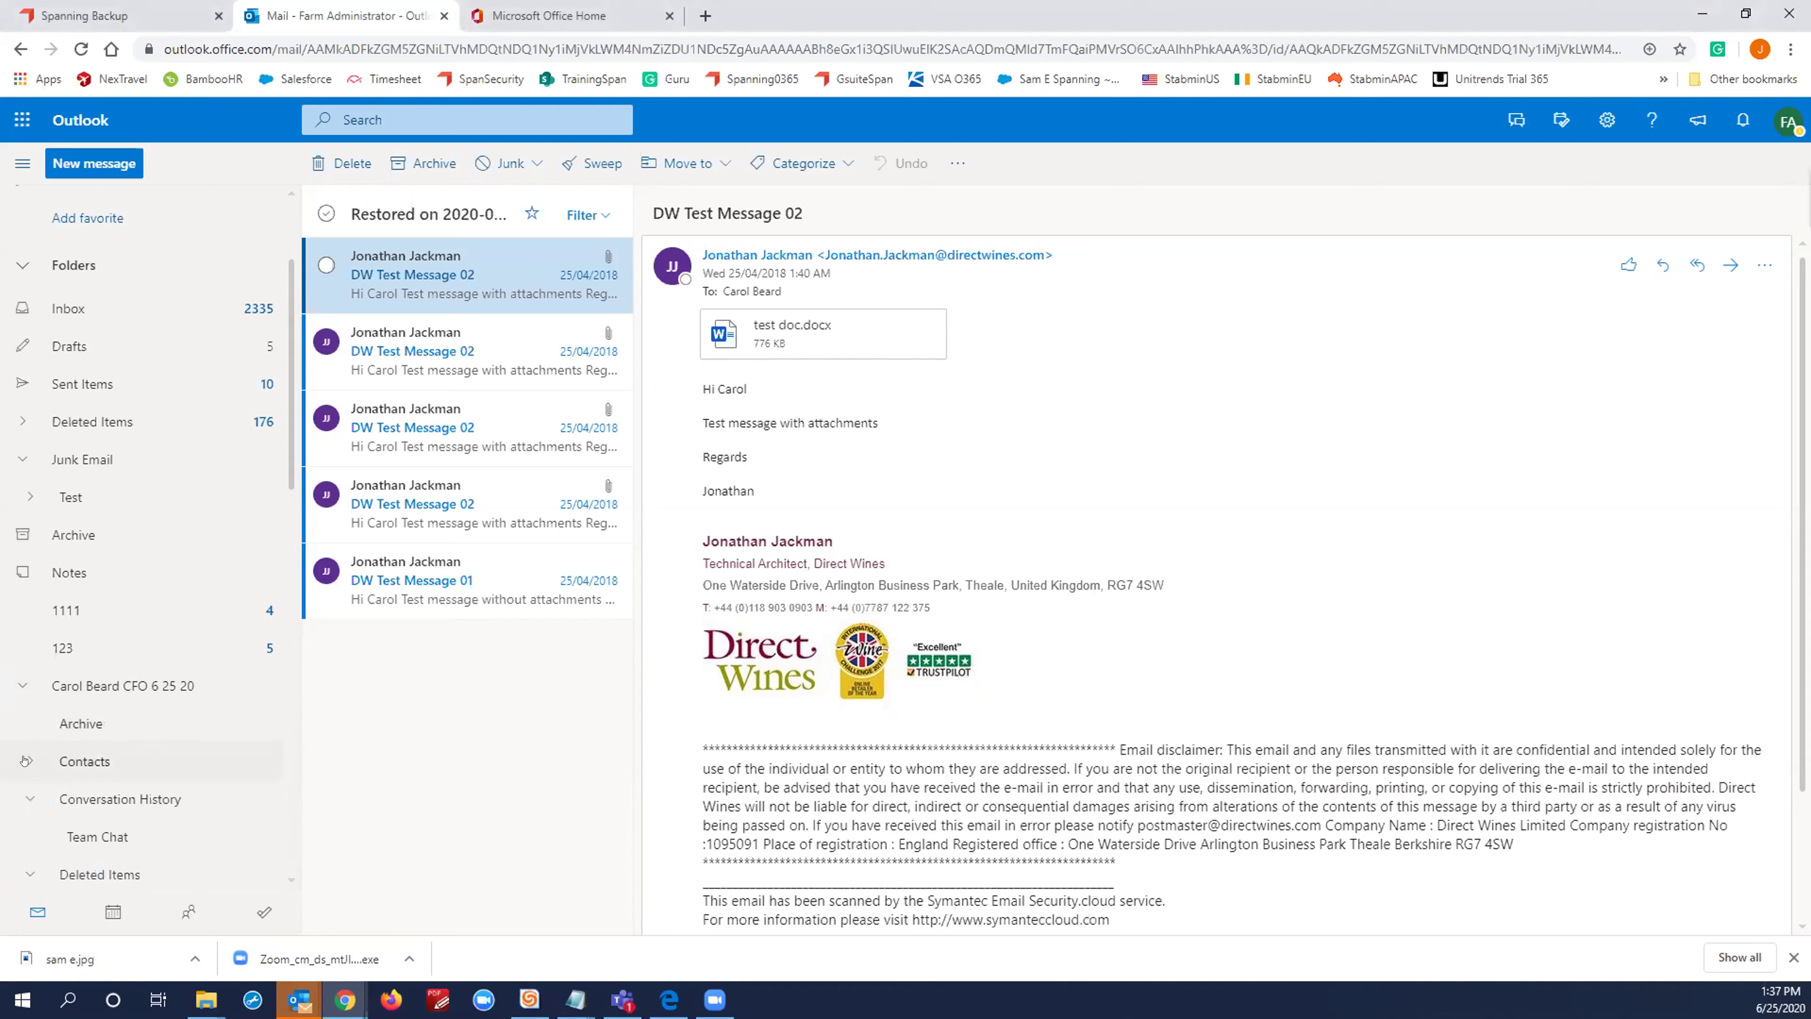
scroll(7, 687, down, 6)
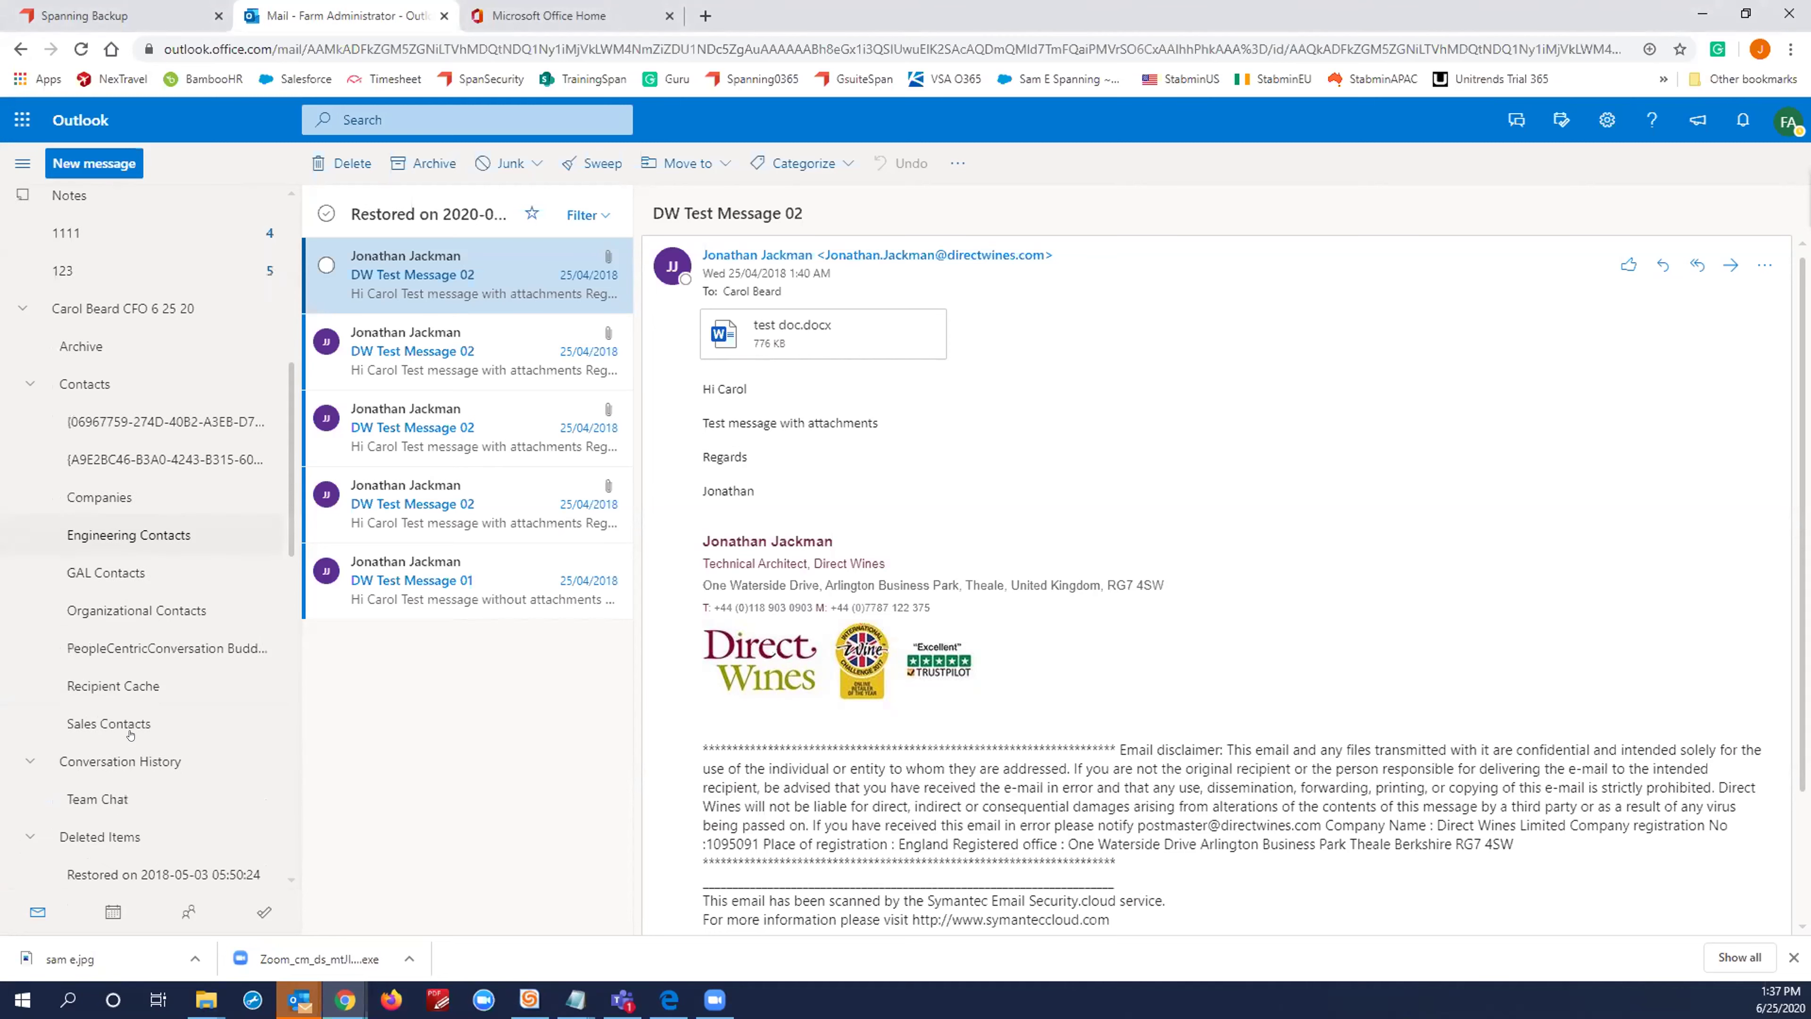
click(30, 667)
scroll(32, 628, down, 3)
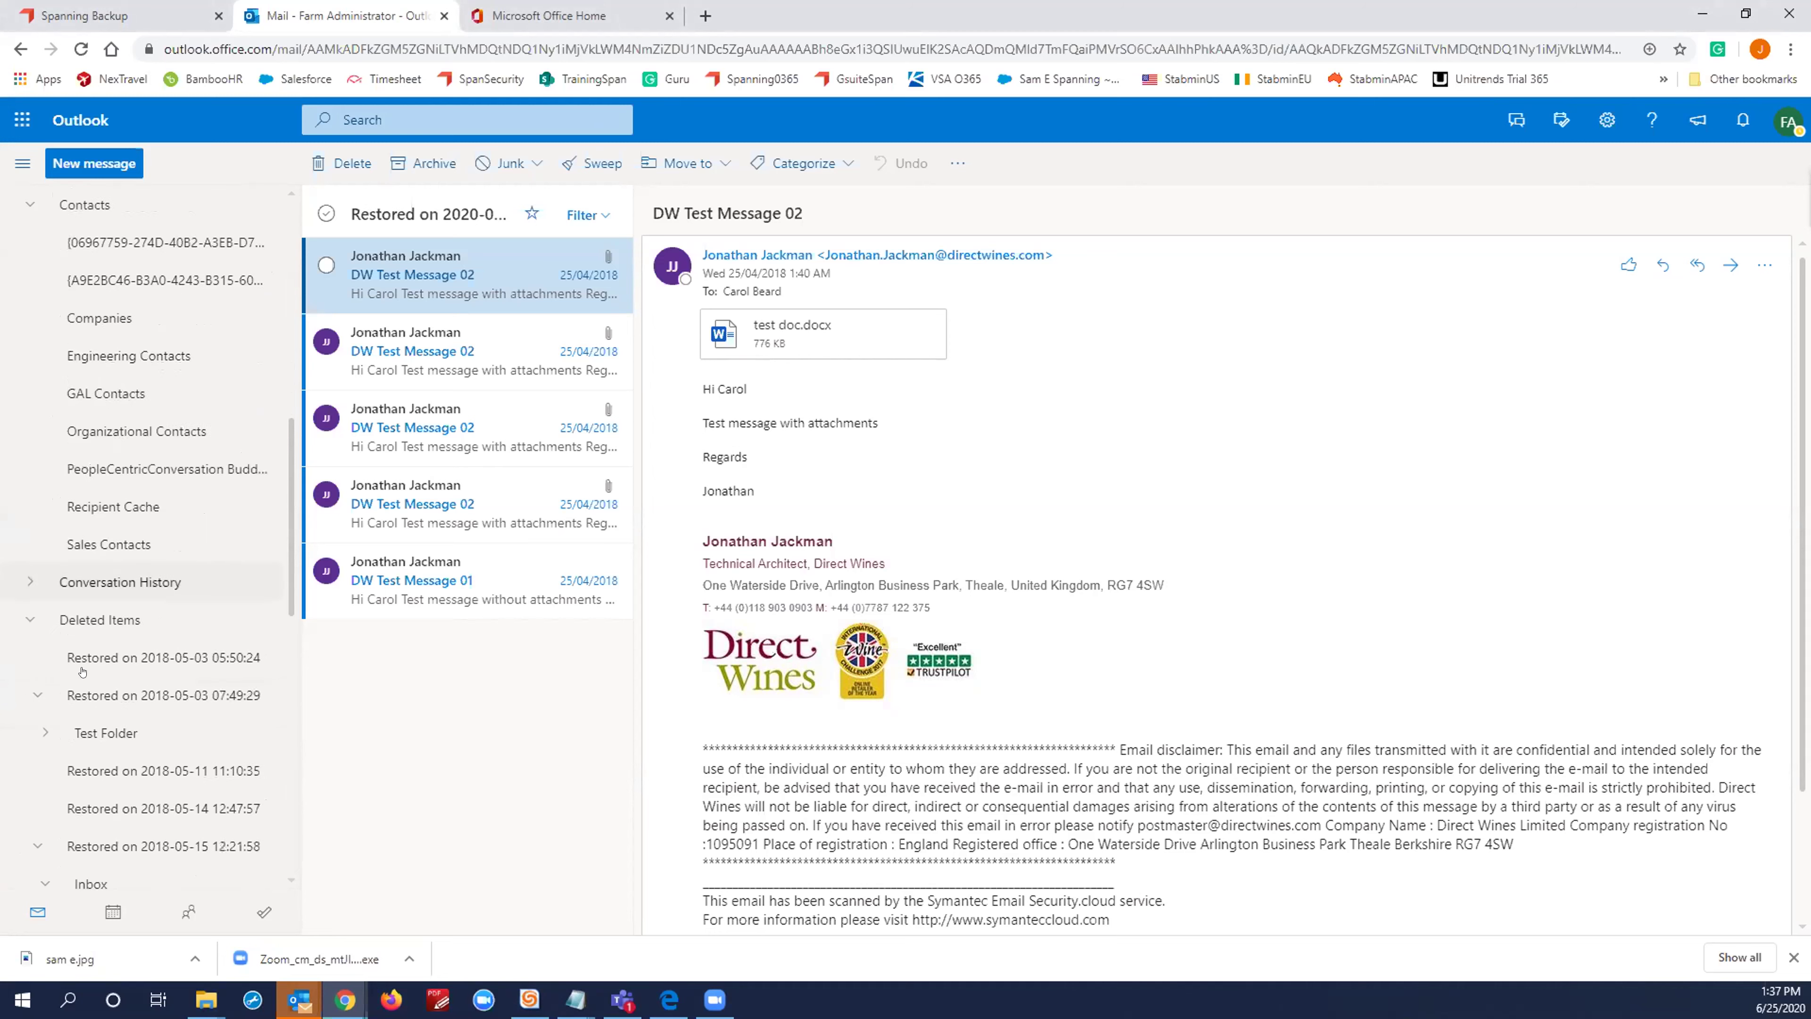
click(44, 629)
scroll(143, 657, up, 9)
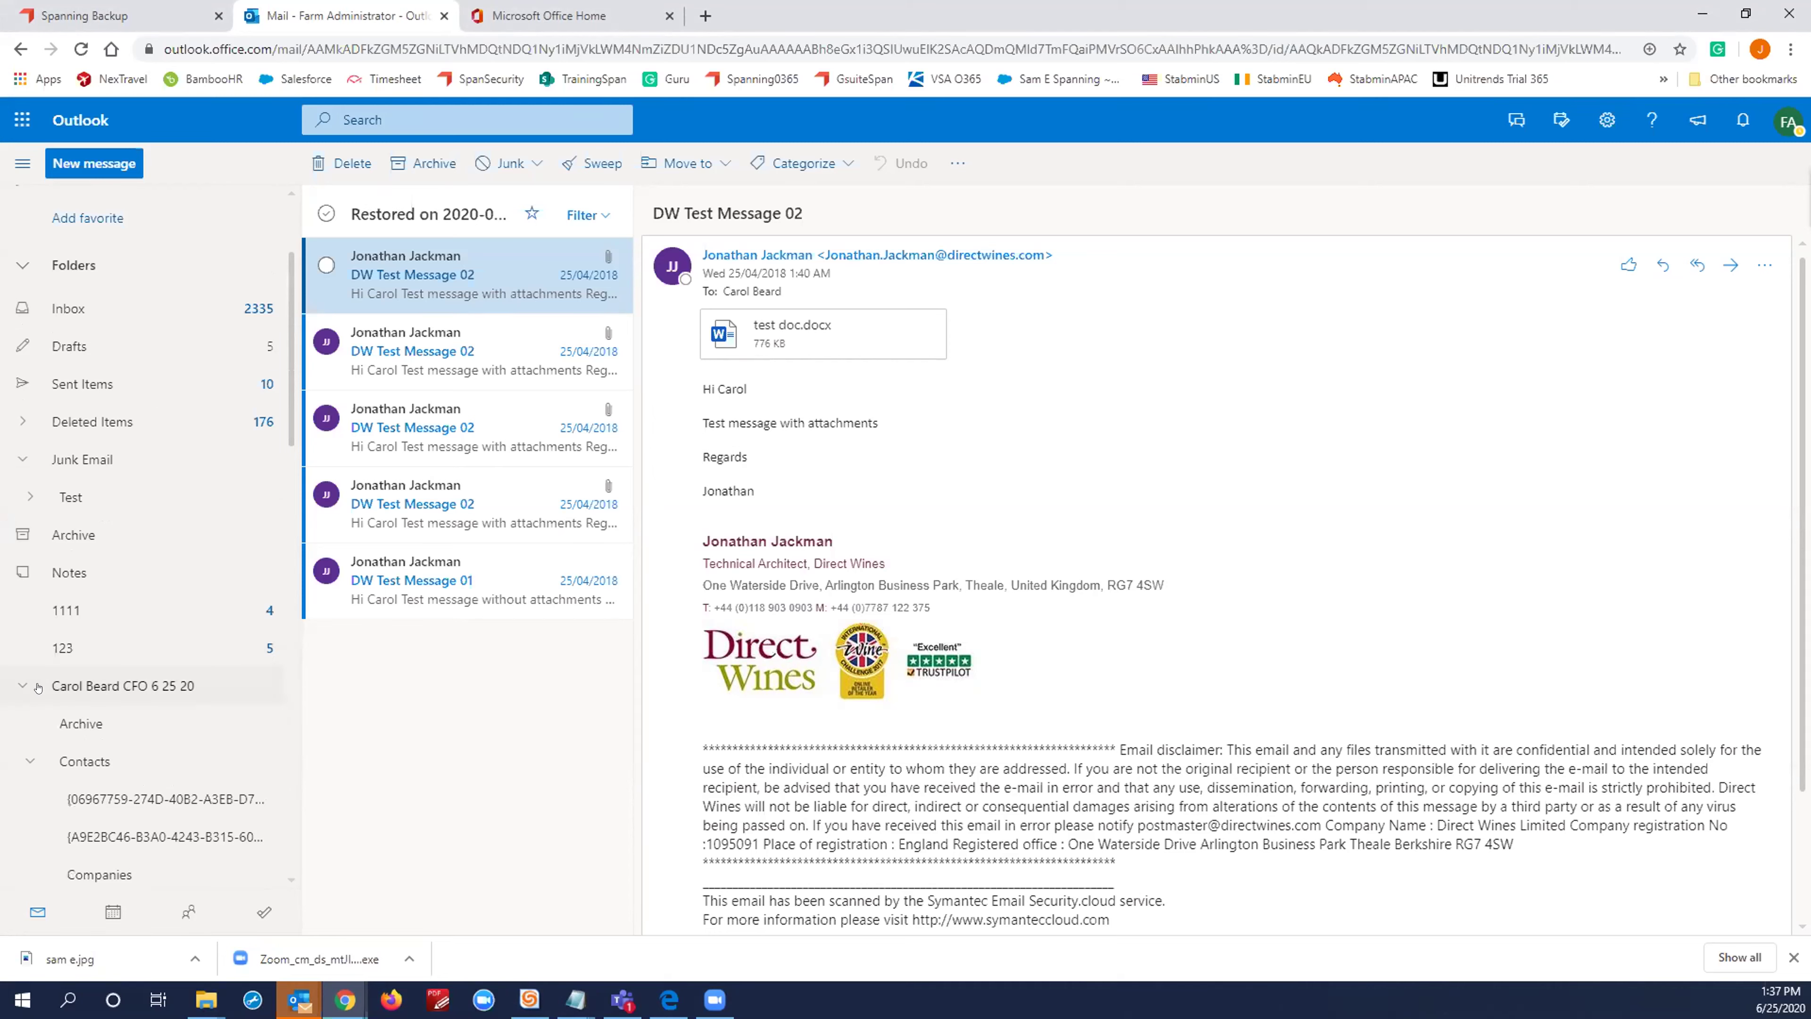
click(38, 686)
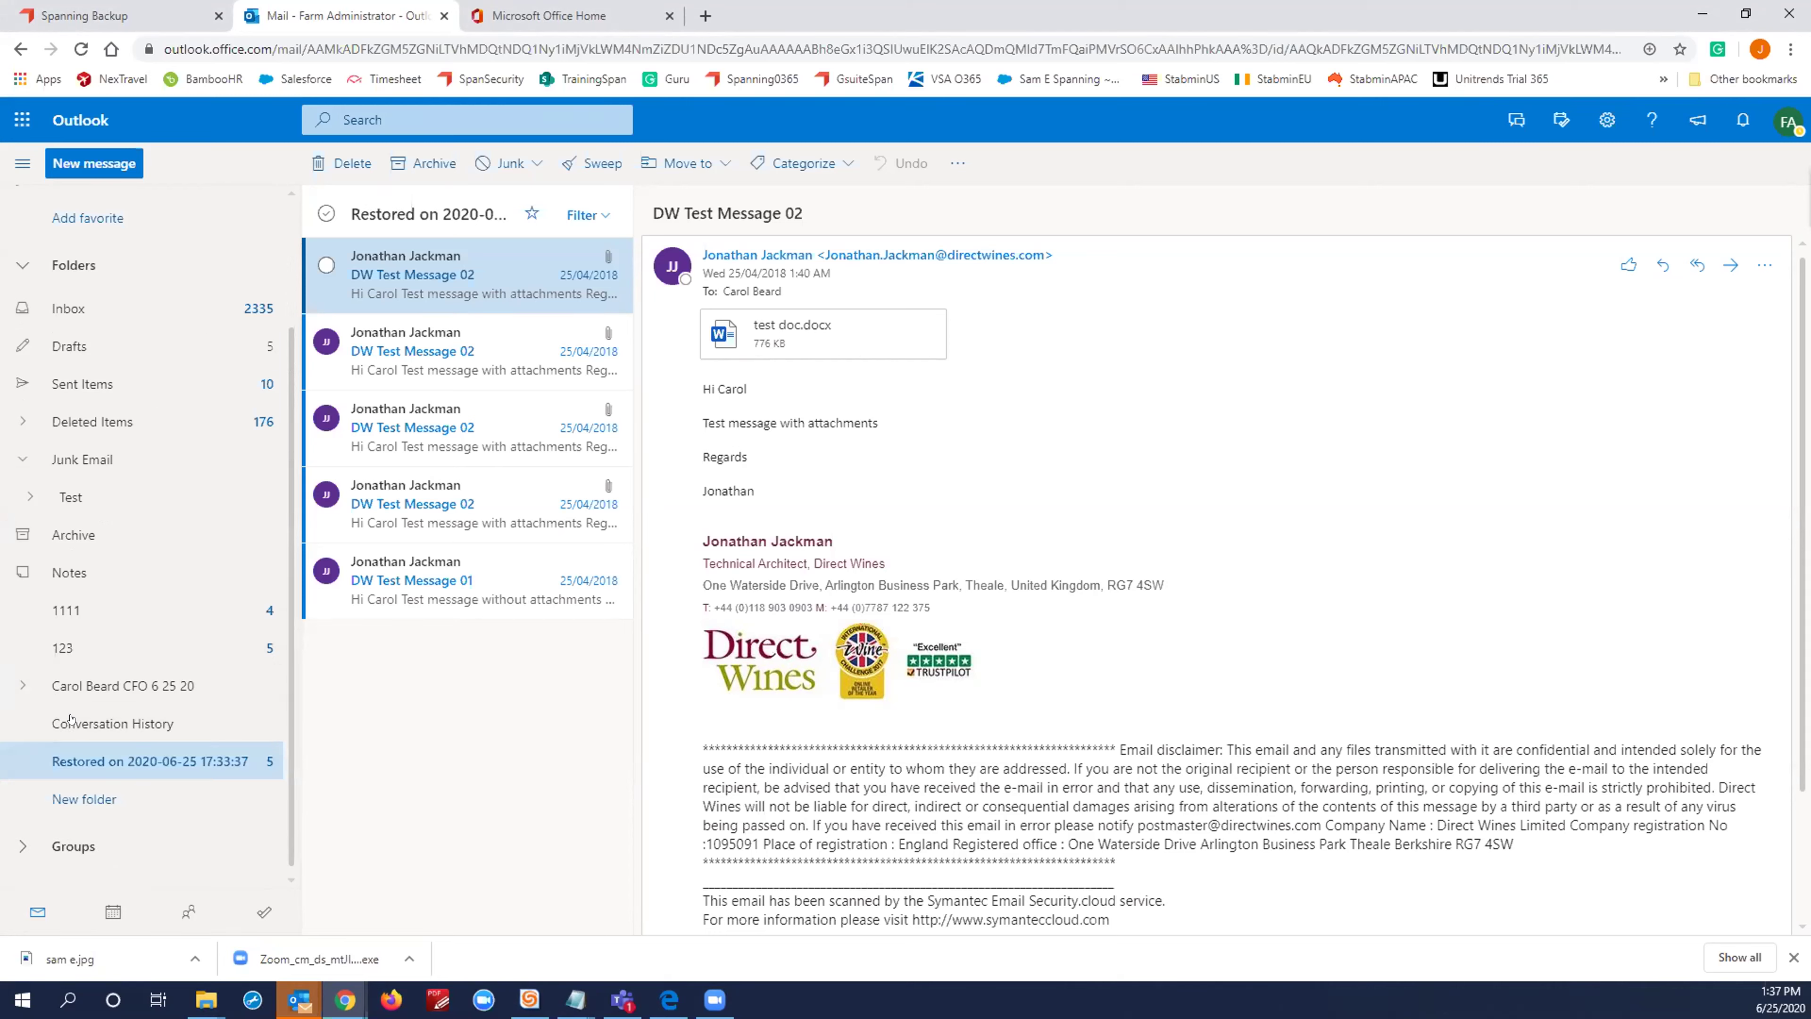
Step: Rename the mail folder 123 to the former employee's full name followed by "Sales 1 15 20"
right_click(125, 644)
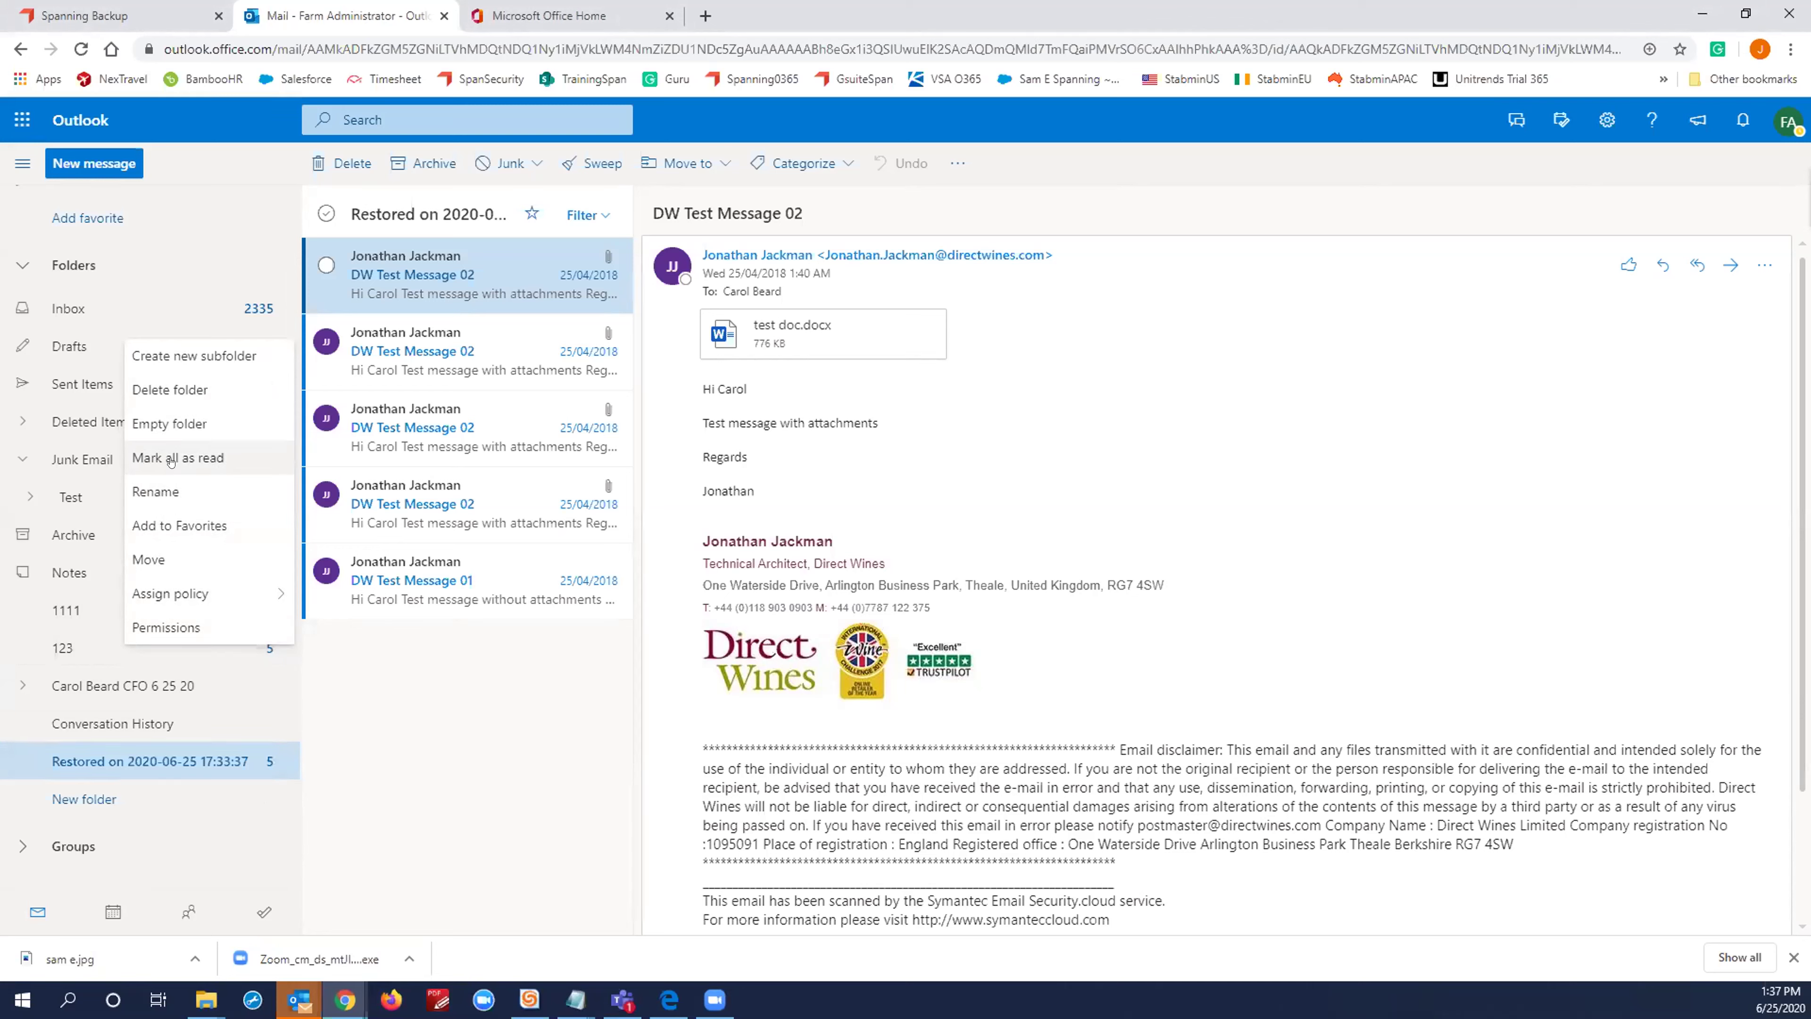
click(156, 491)
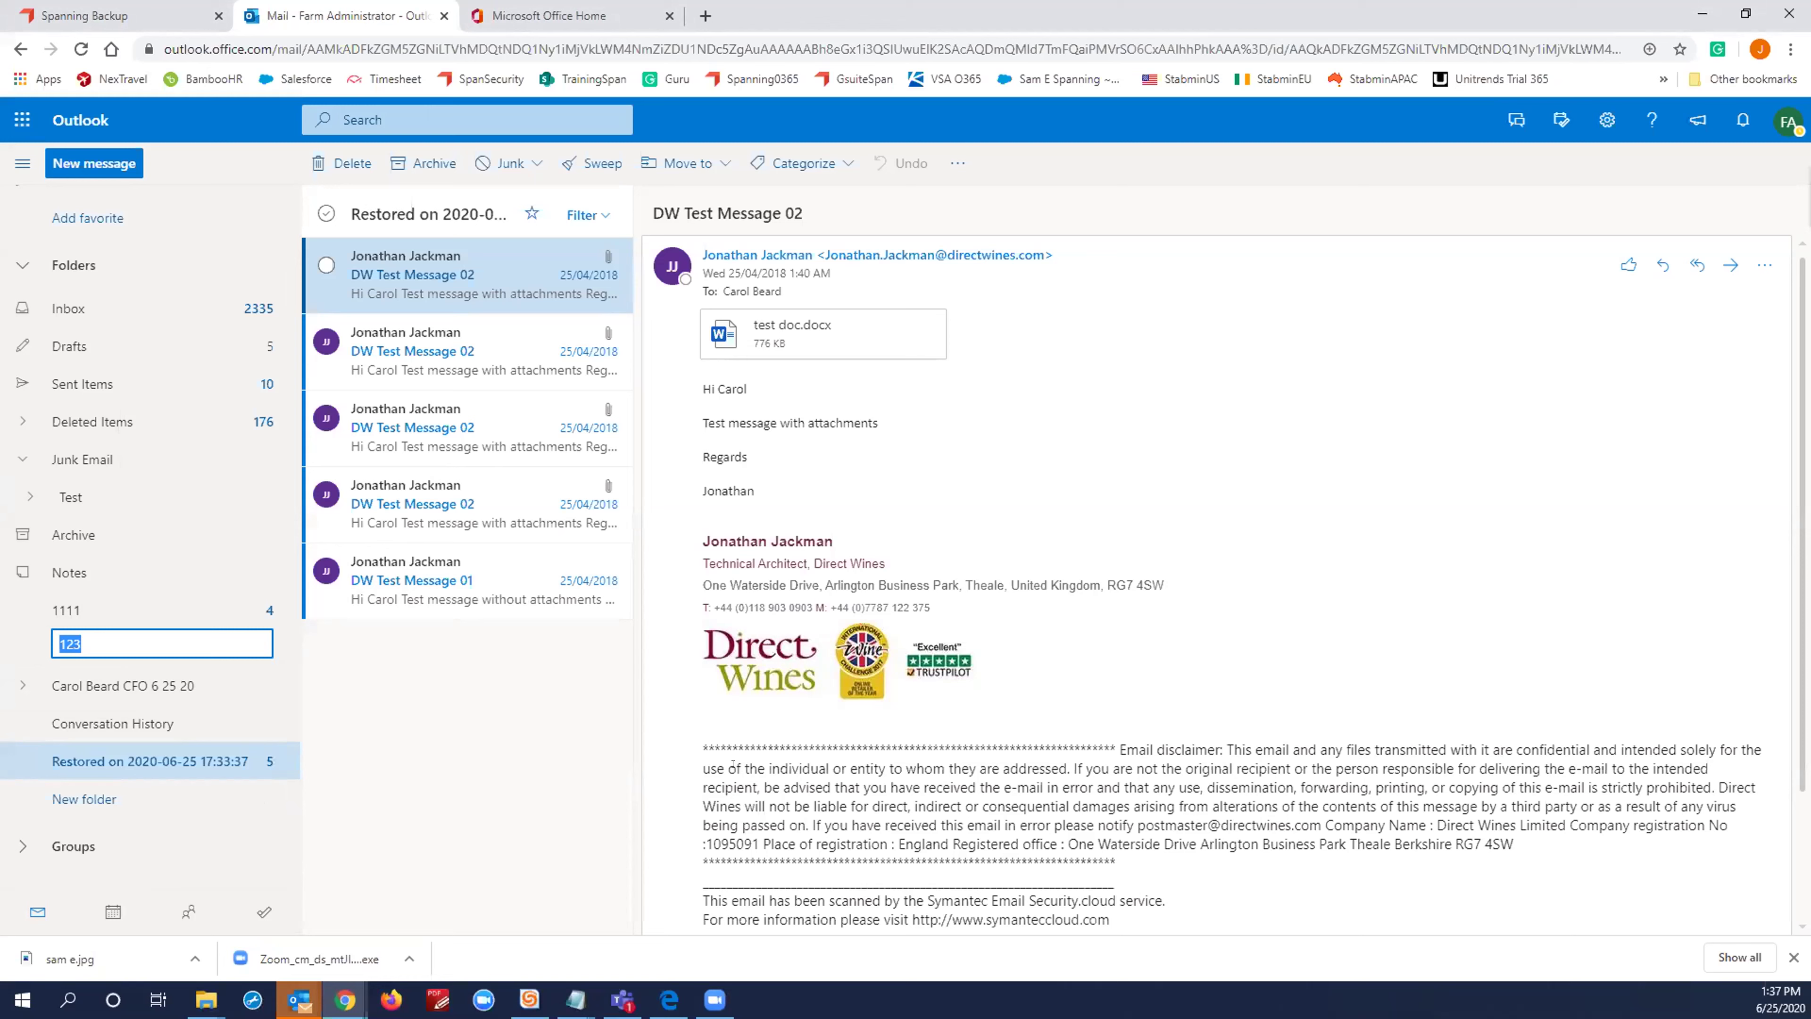
text(John Smith Sales 1 15 20)
key(Return)
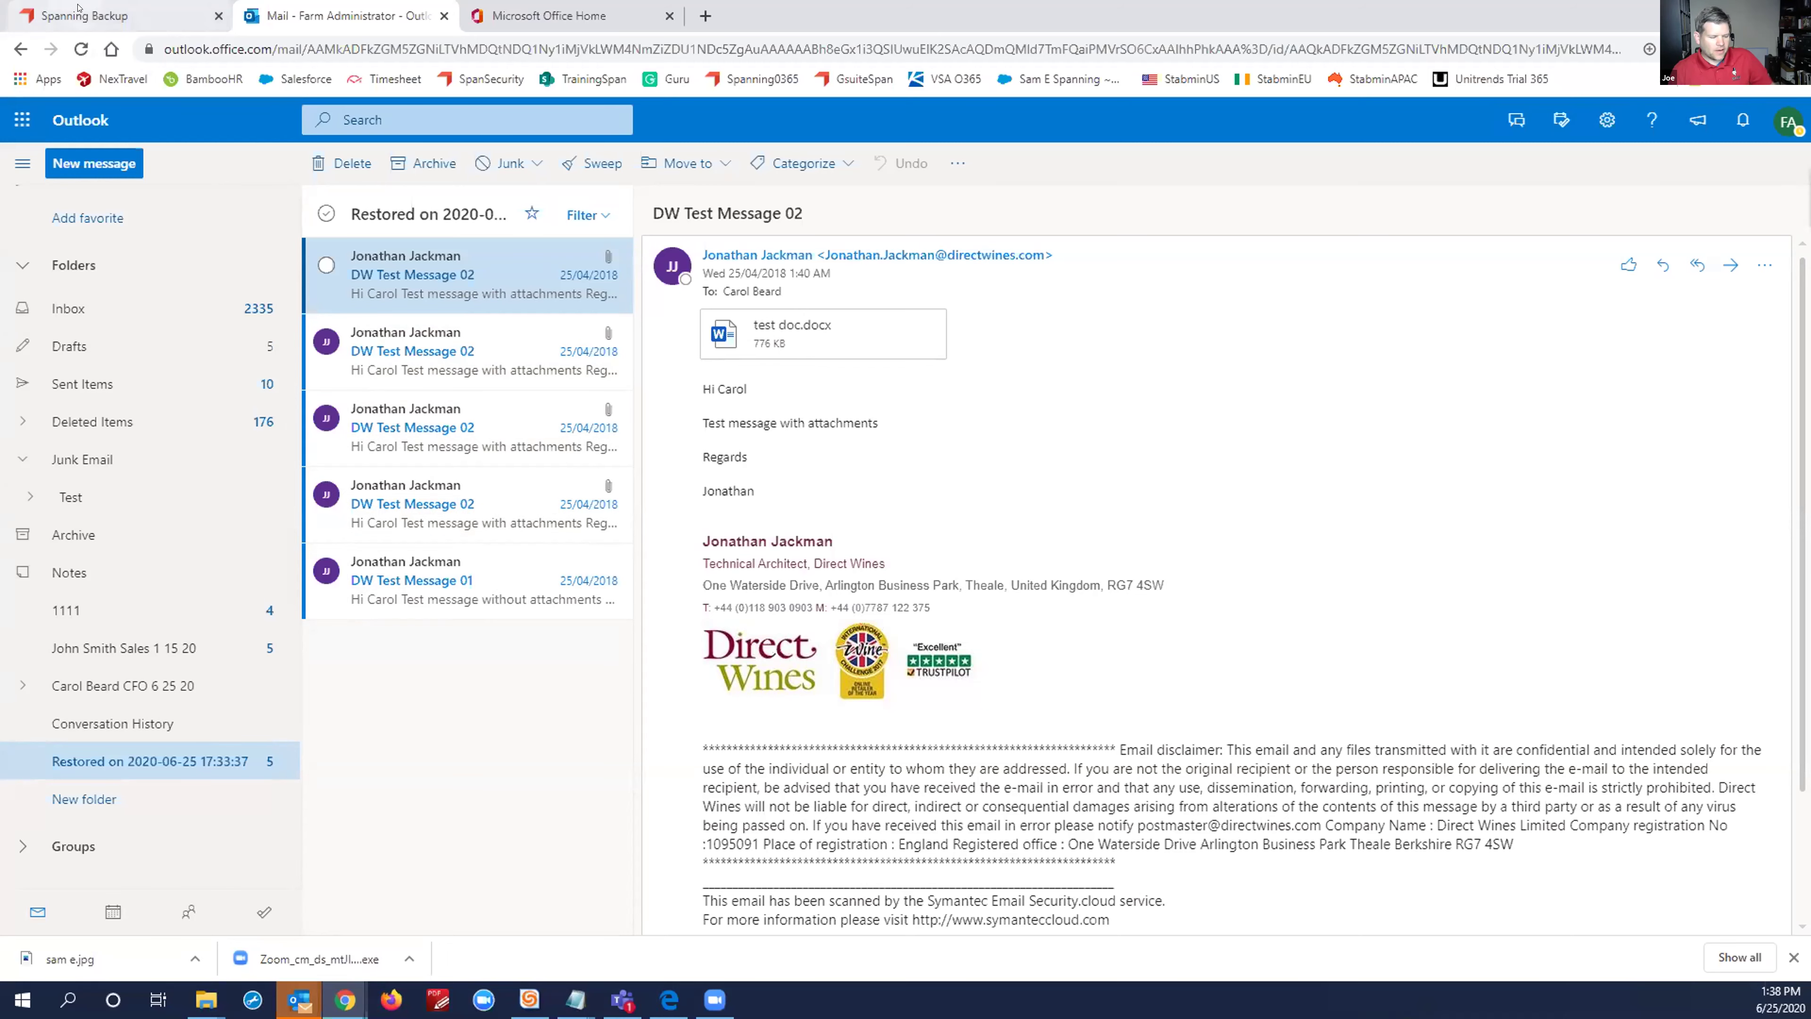
Step: Return to Spanning Backup, view the Calendar backup and select the entire root File folder in the OneDrive backup
click(42, 15)
click(262, 274)
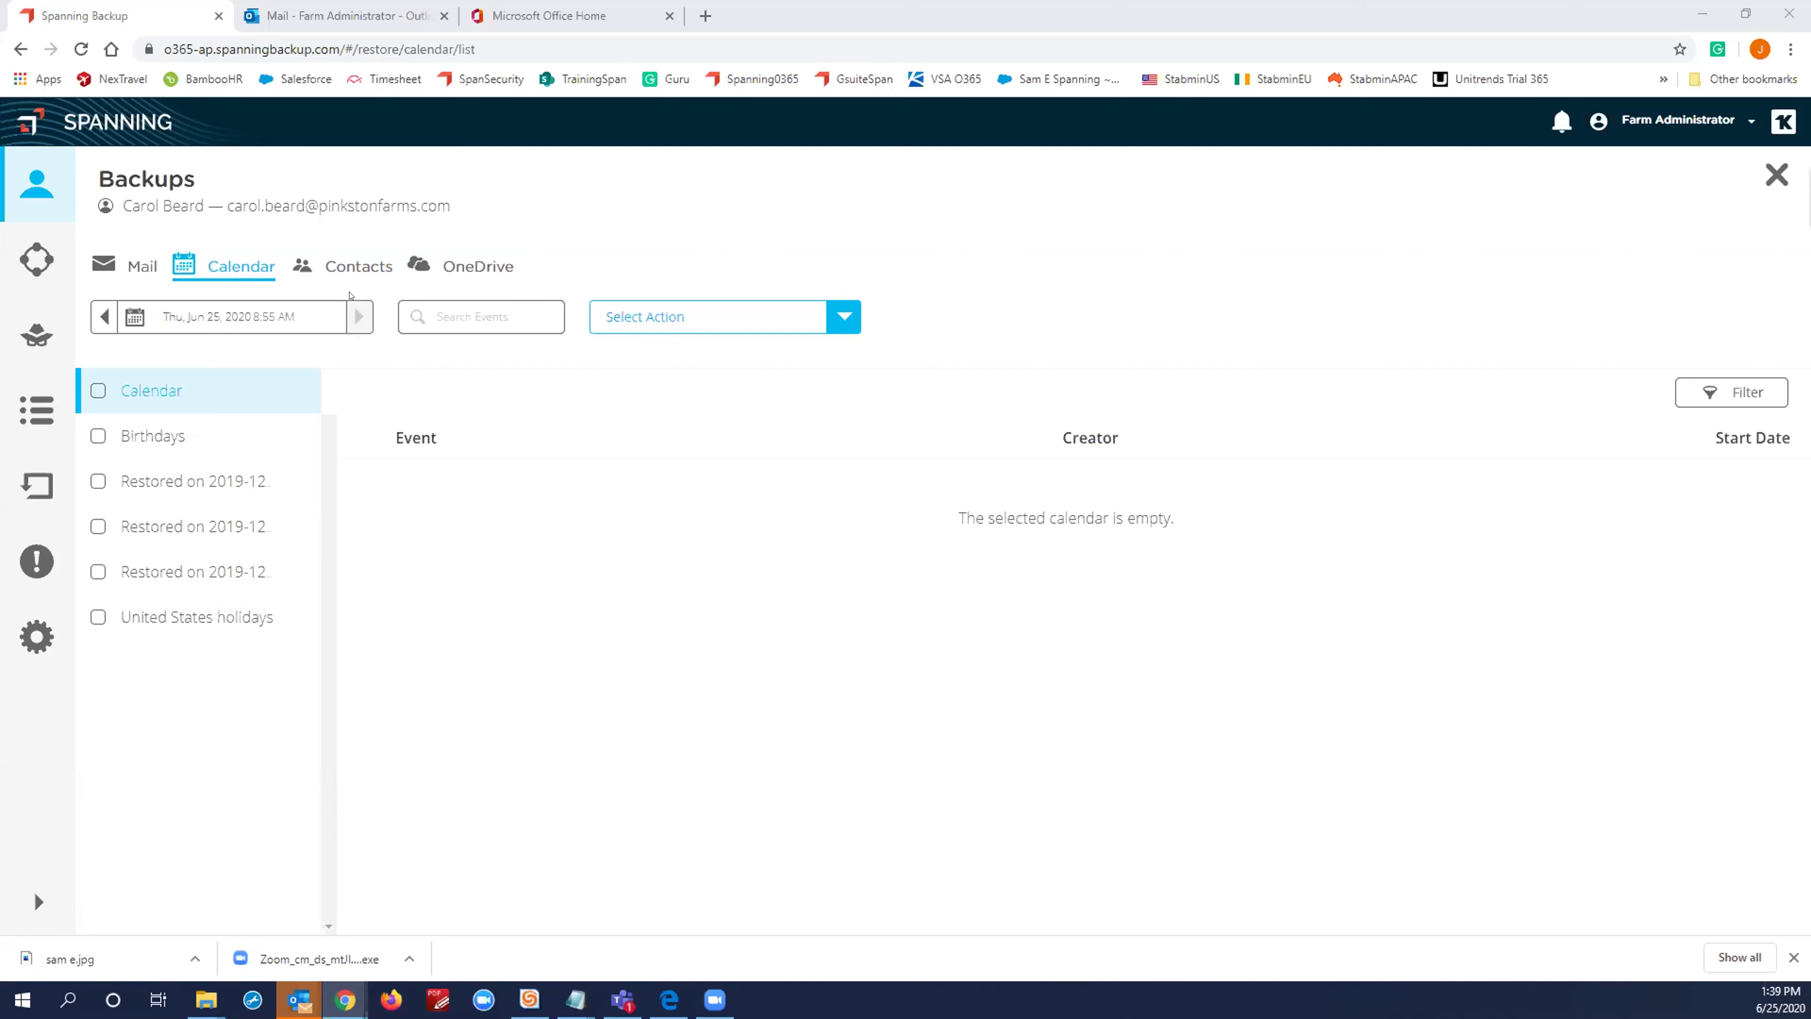
click(471, 266)
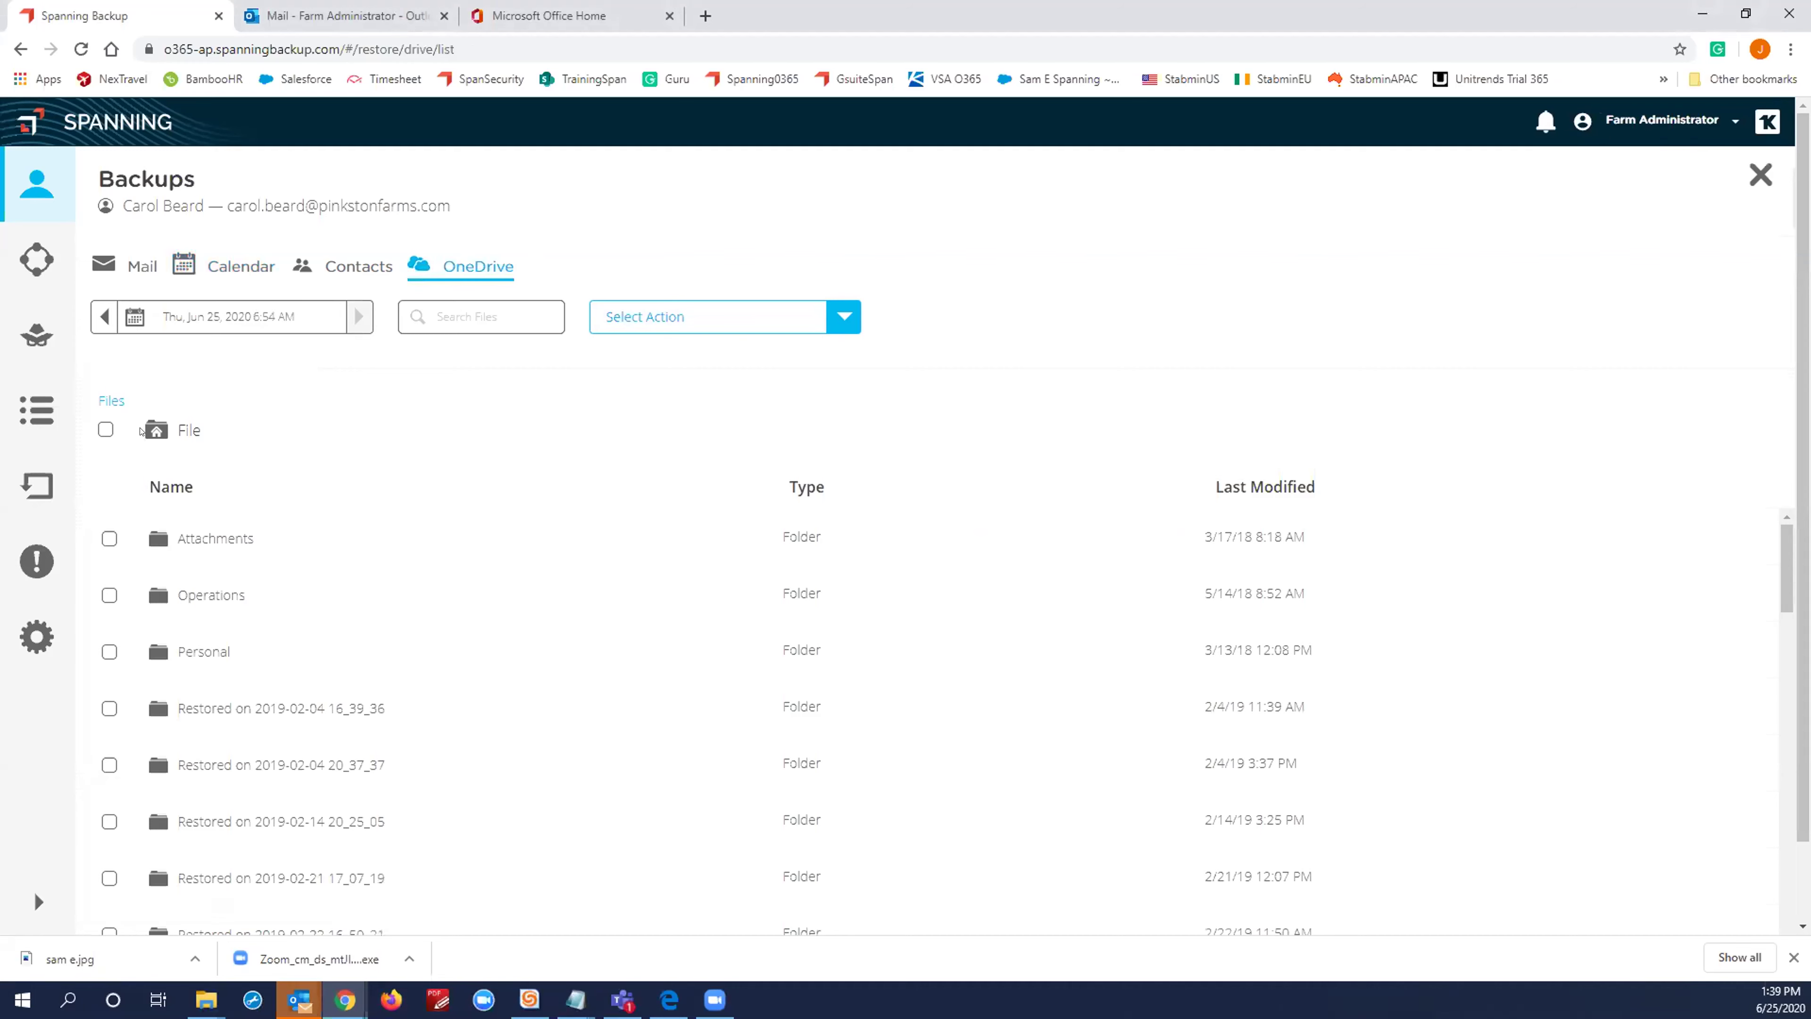
click(105, 429)
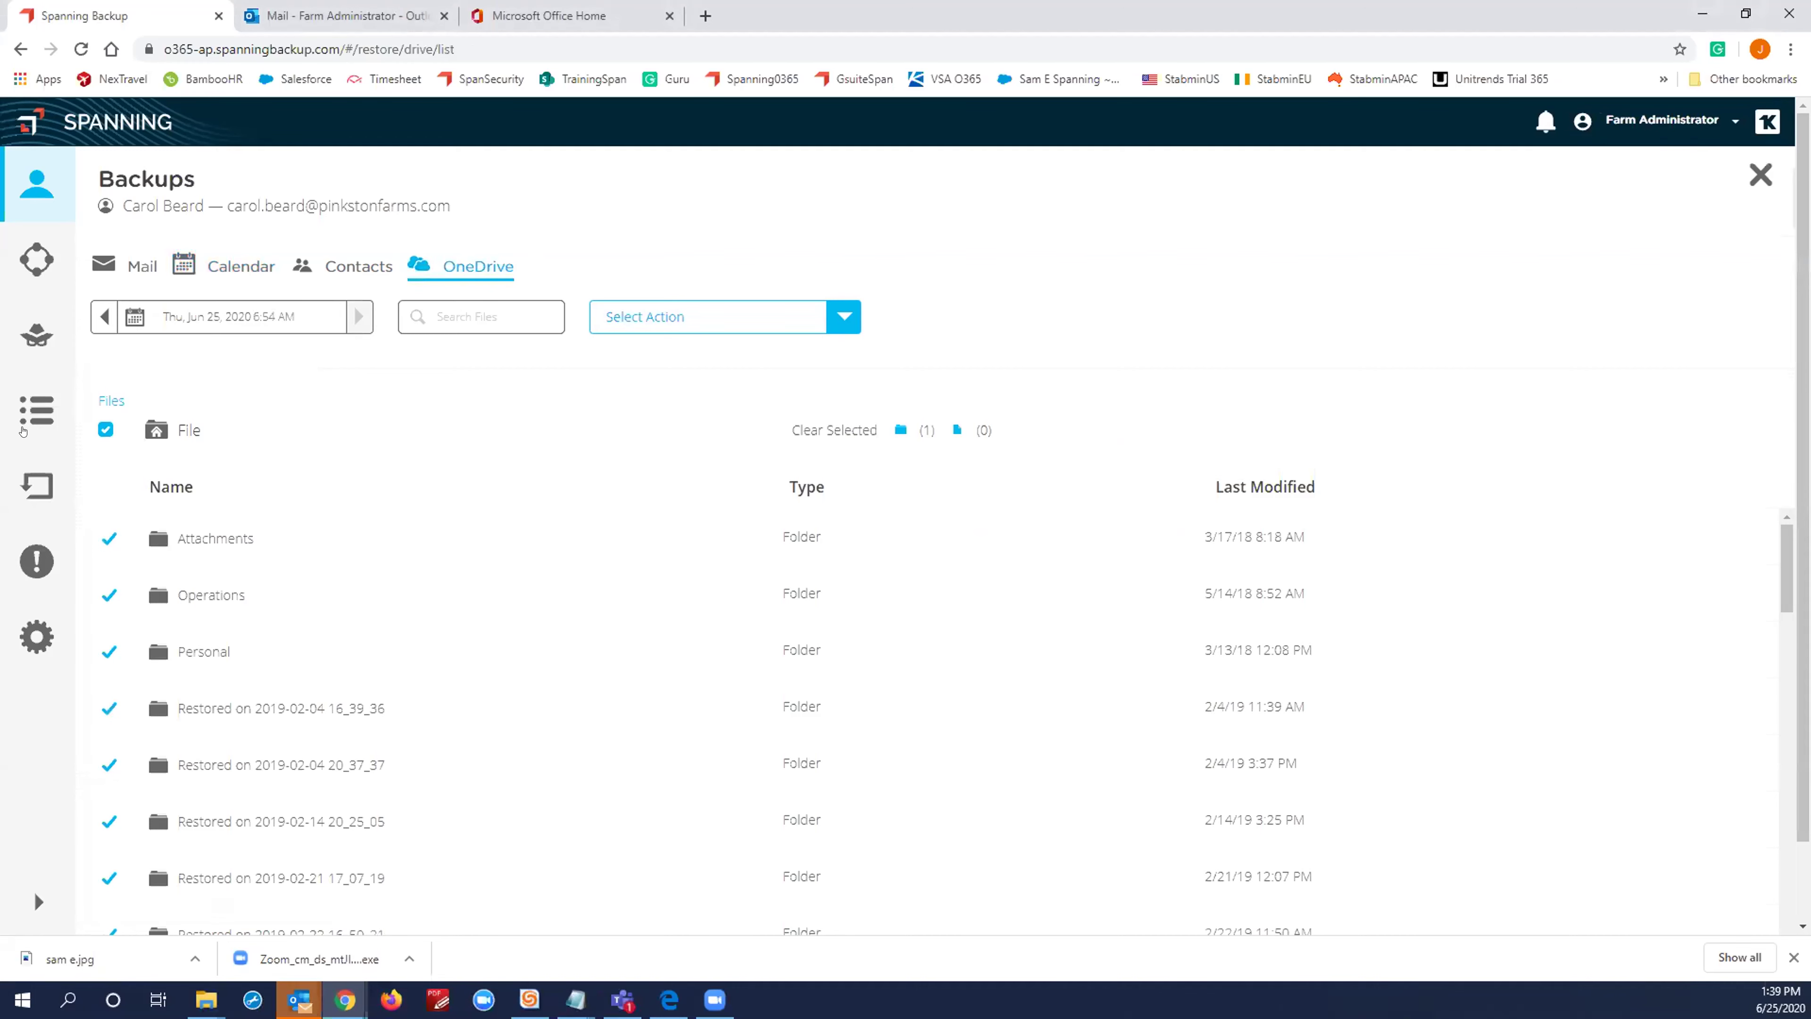
scroll(137, 427, down, 2)
scroll(138, 427, up, 2)
Step: Set up a restore of the selected OneDrive root folder to a different user, Farm Administrator, and cancel it at the confirmation
click(655, 314)
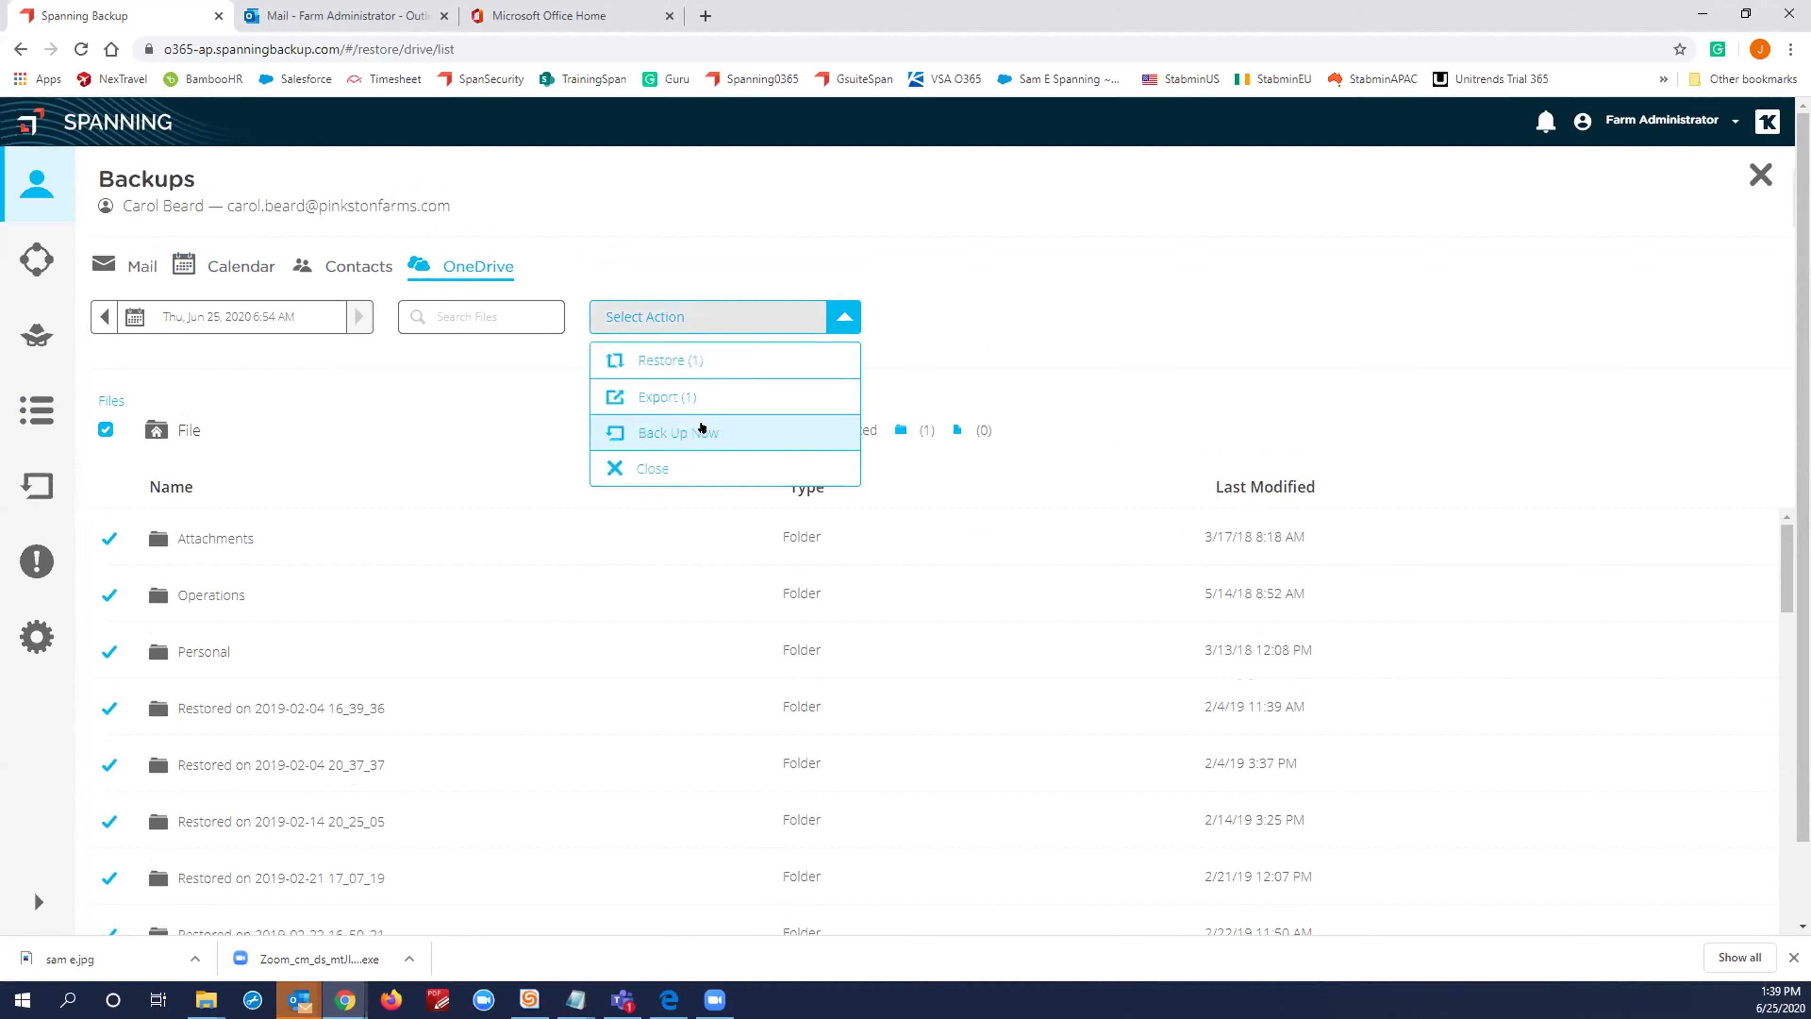
click(706, 361)
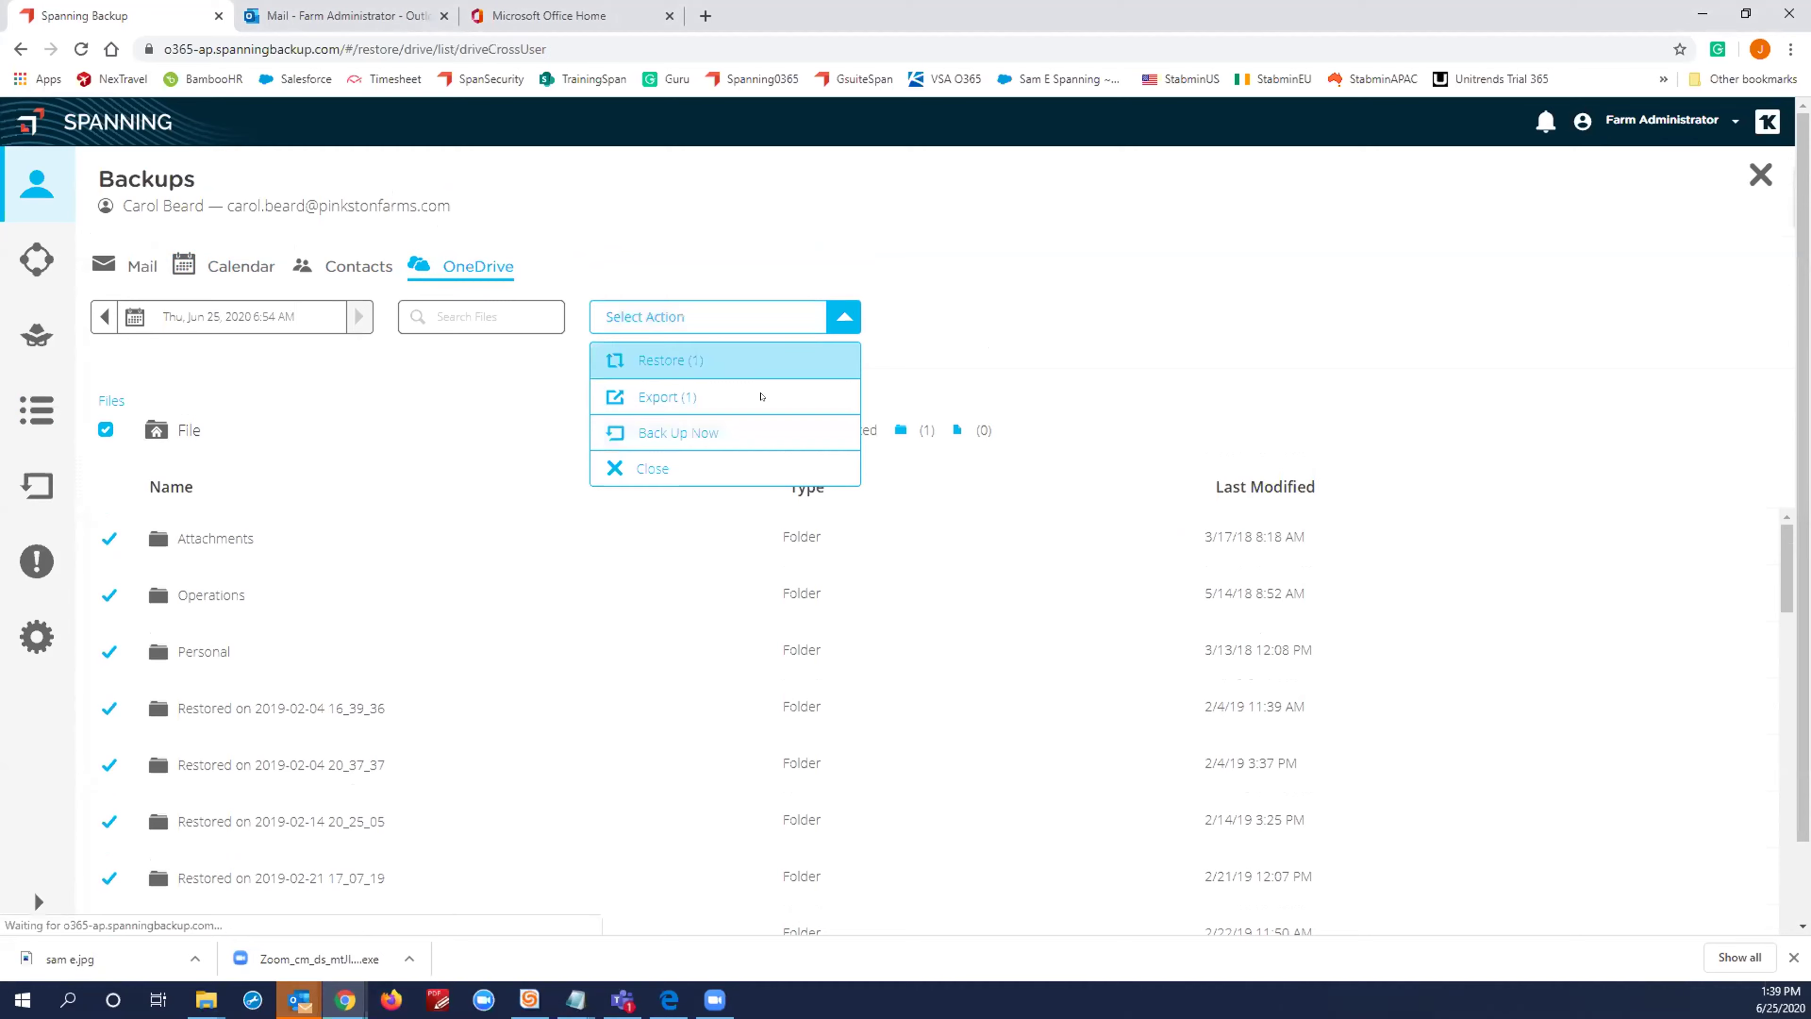
click(777, 496)
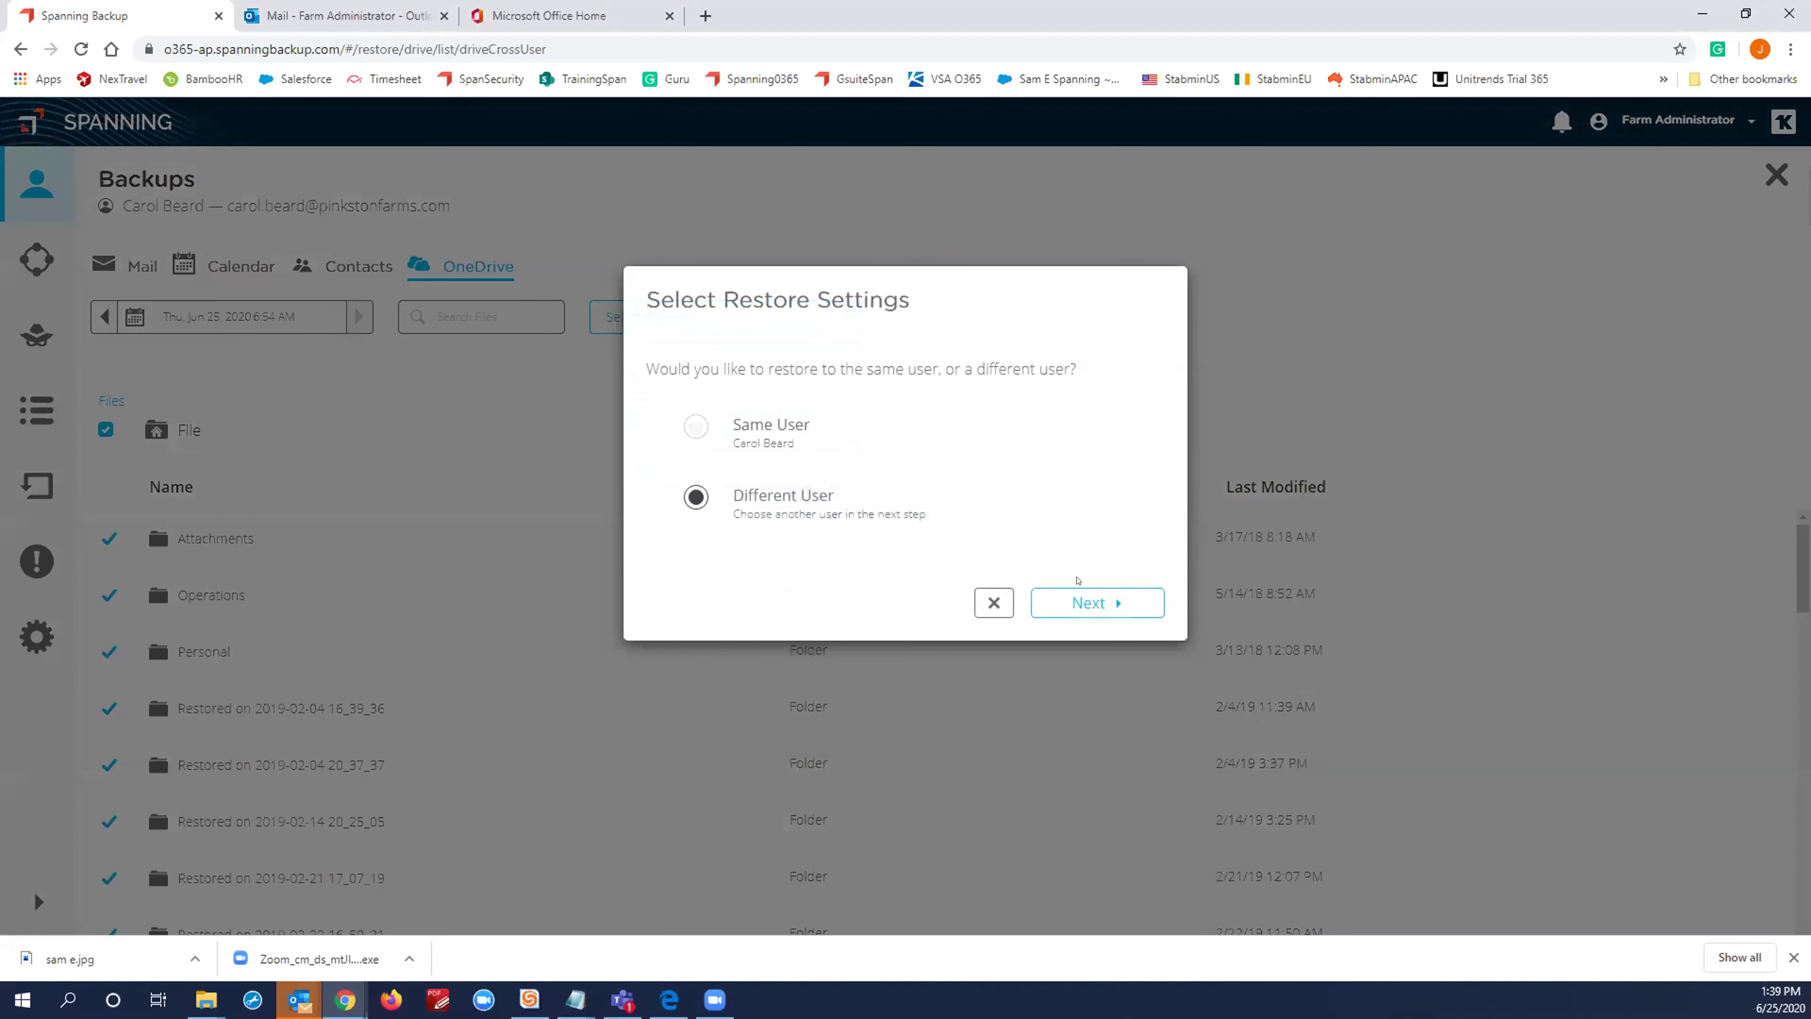
click(1102, 607)
click(891, 473)
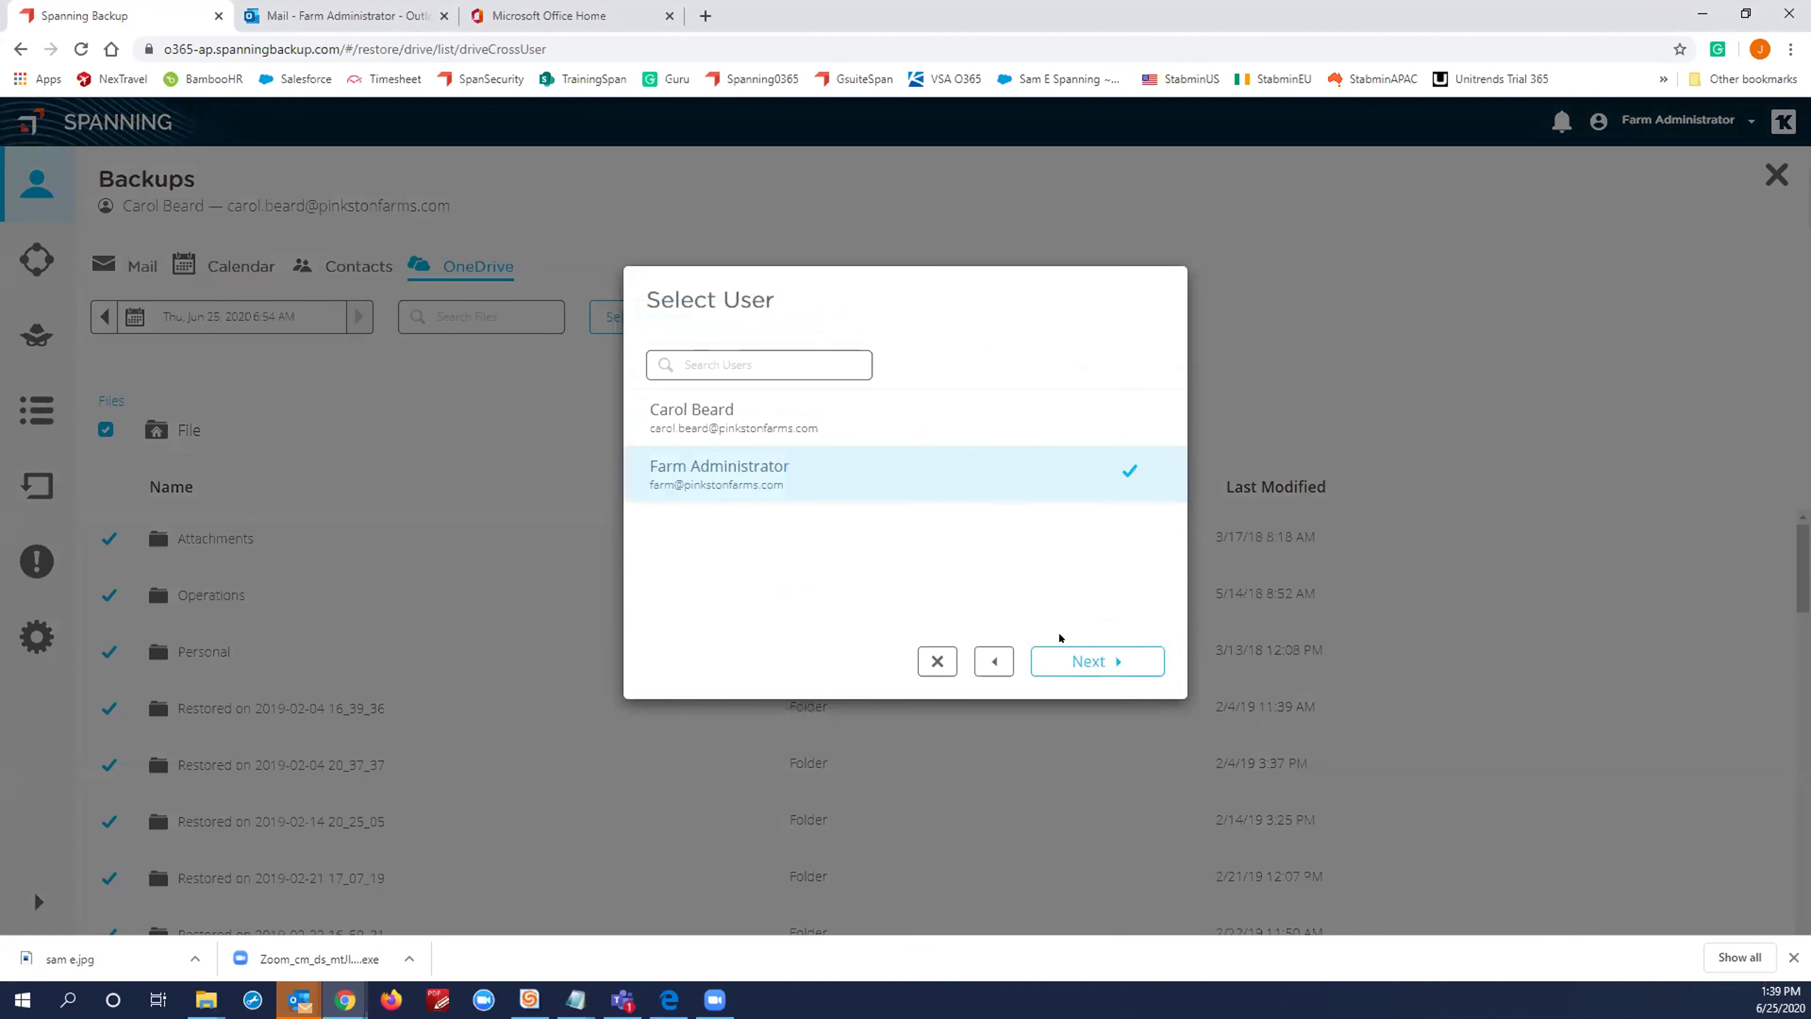
click(1062, 654)
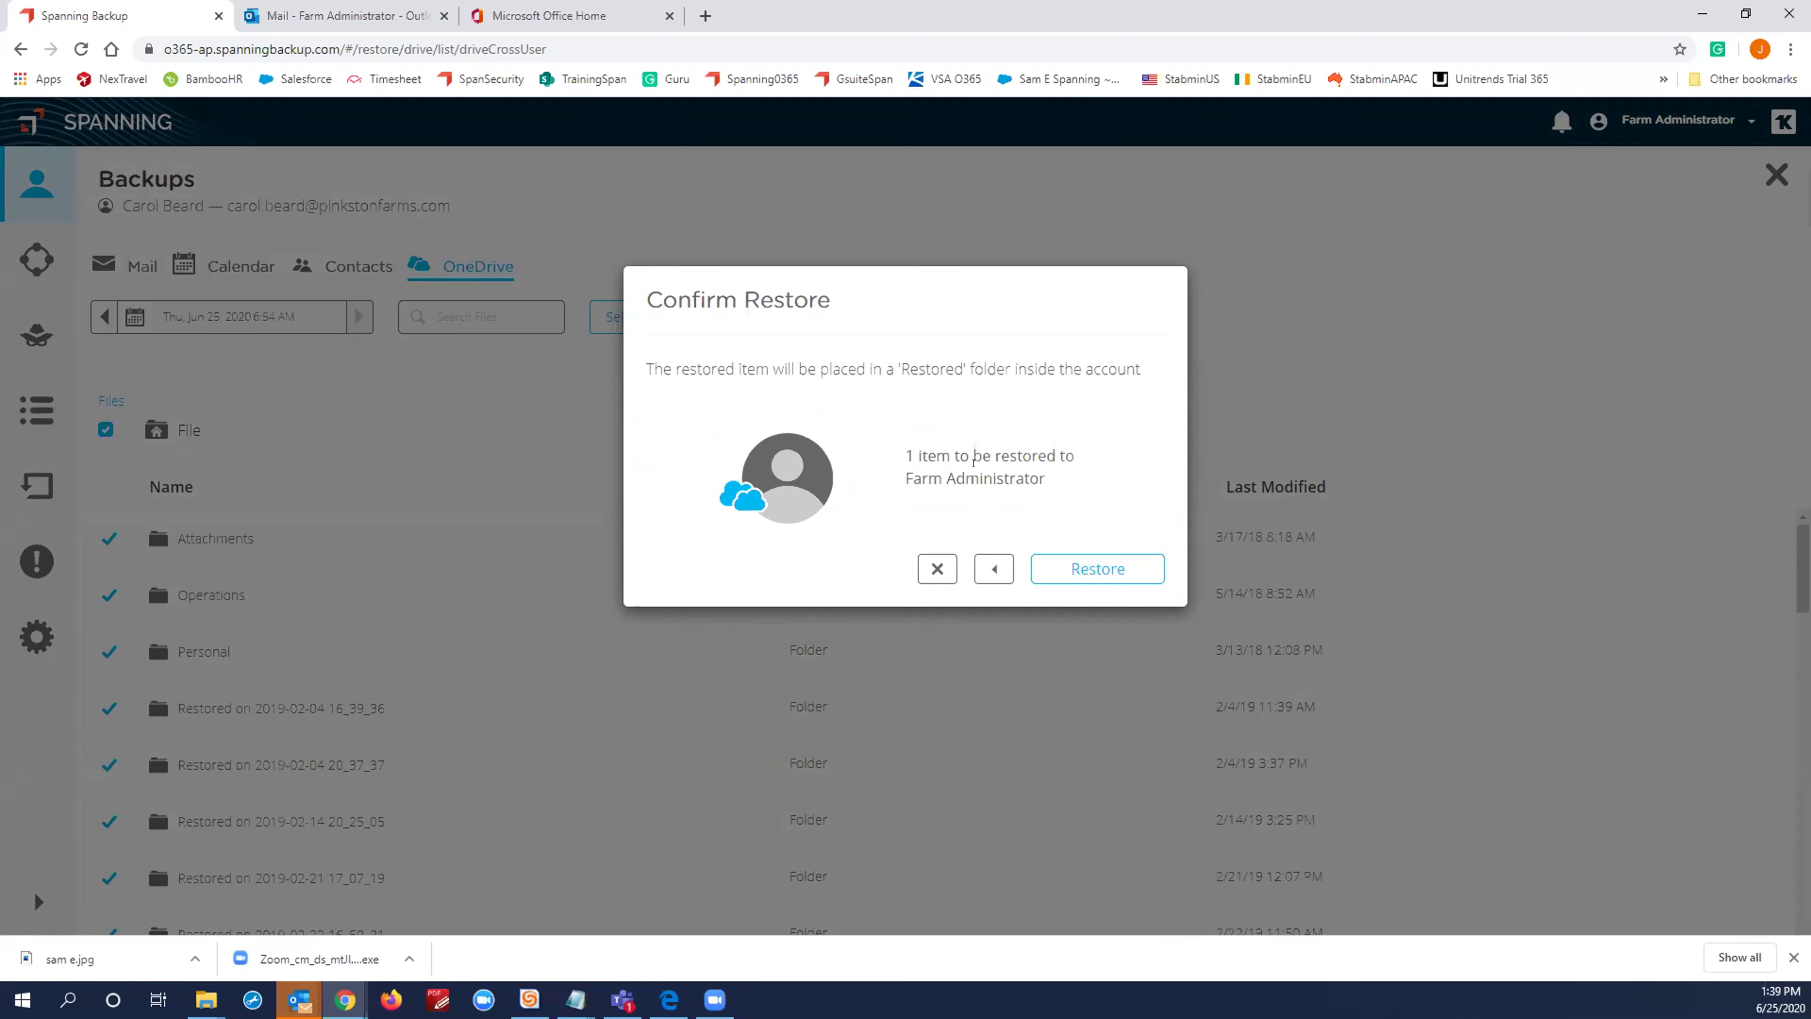
click(937, 569)
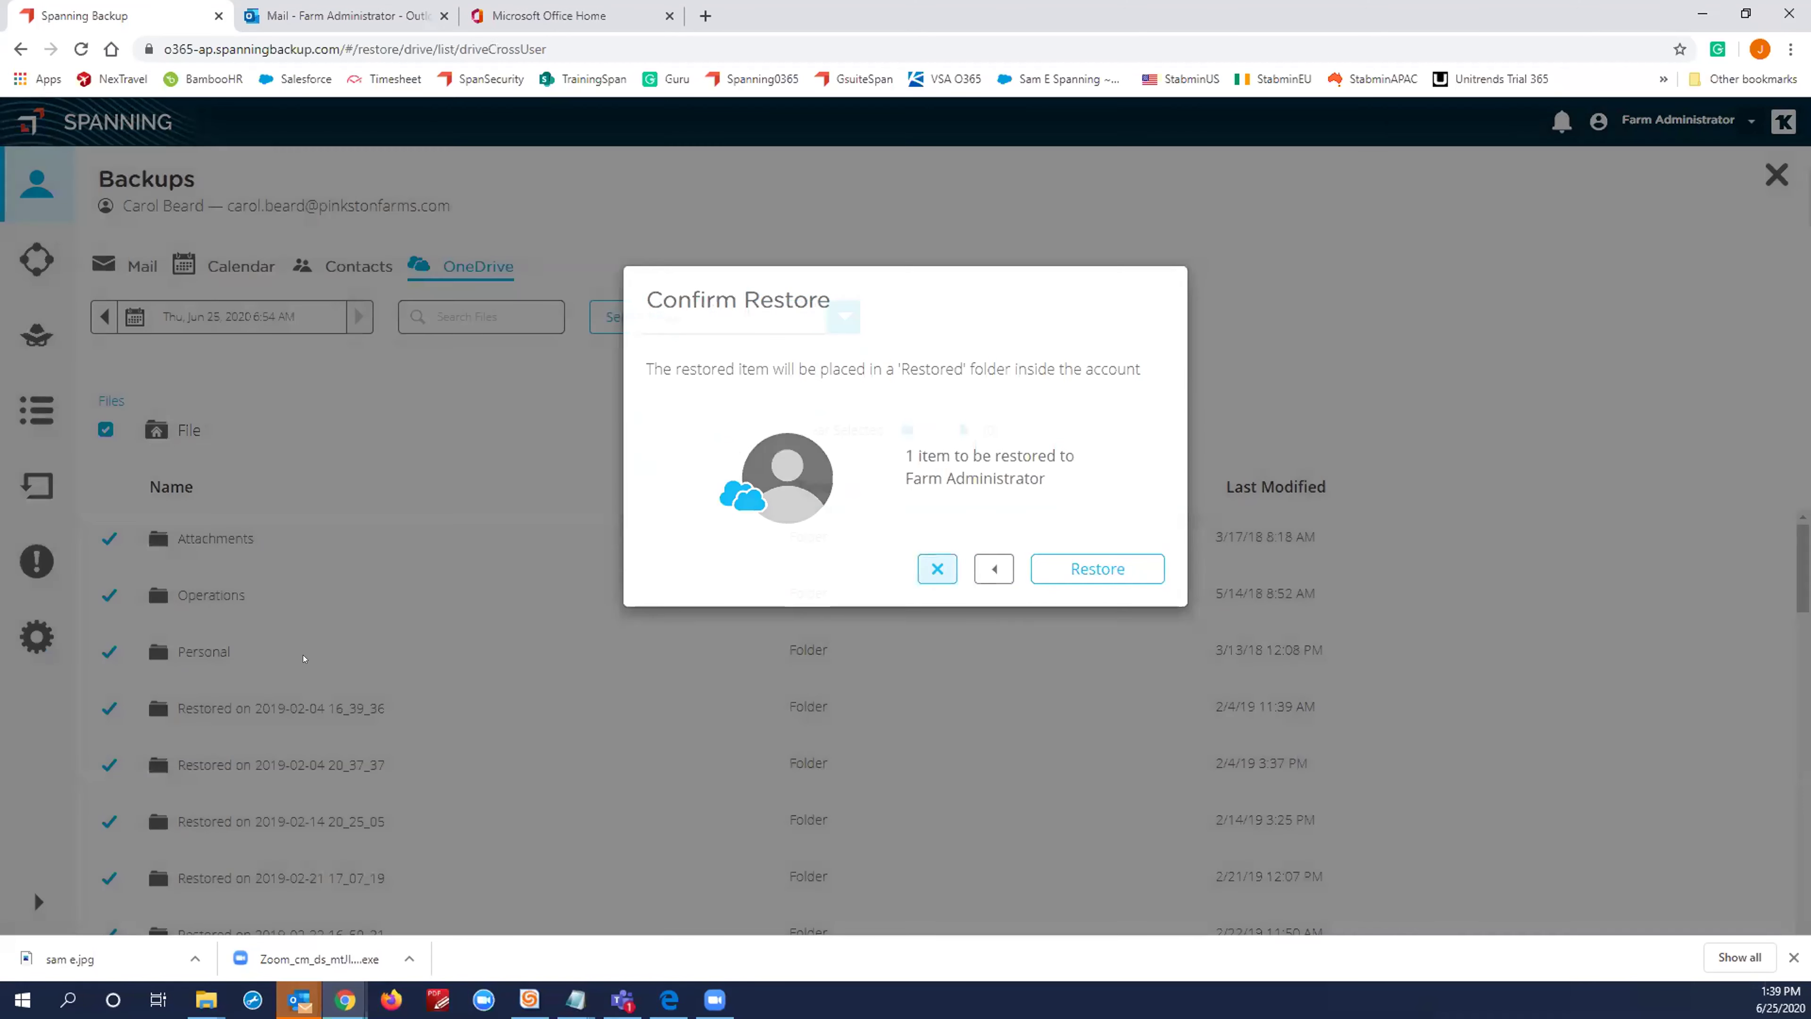
Step: Open license management from the settings and switch off the license of the first listed user without saving
click(37, 639)
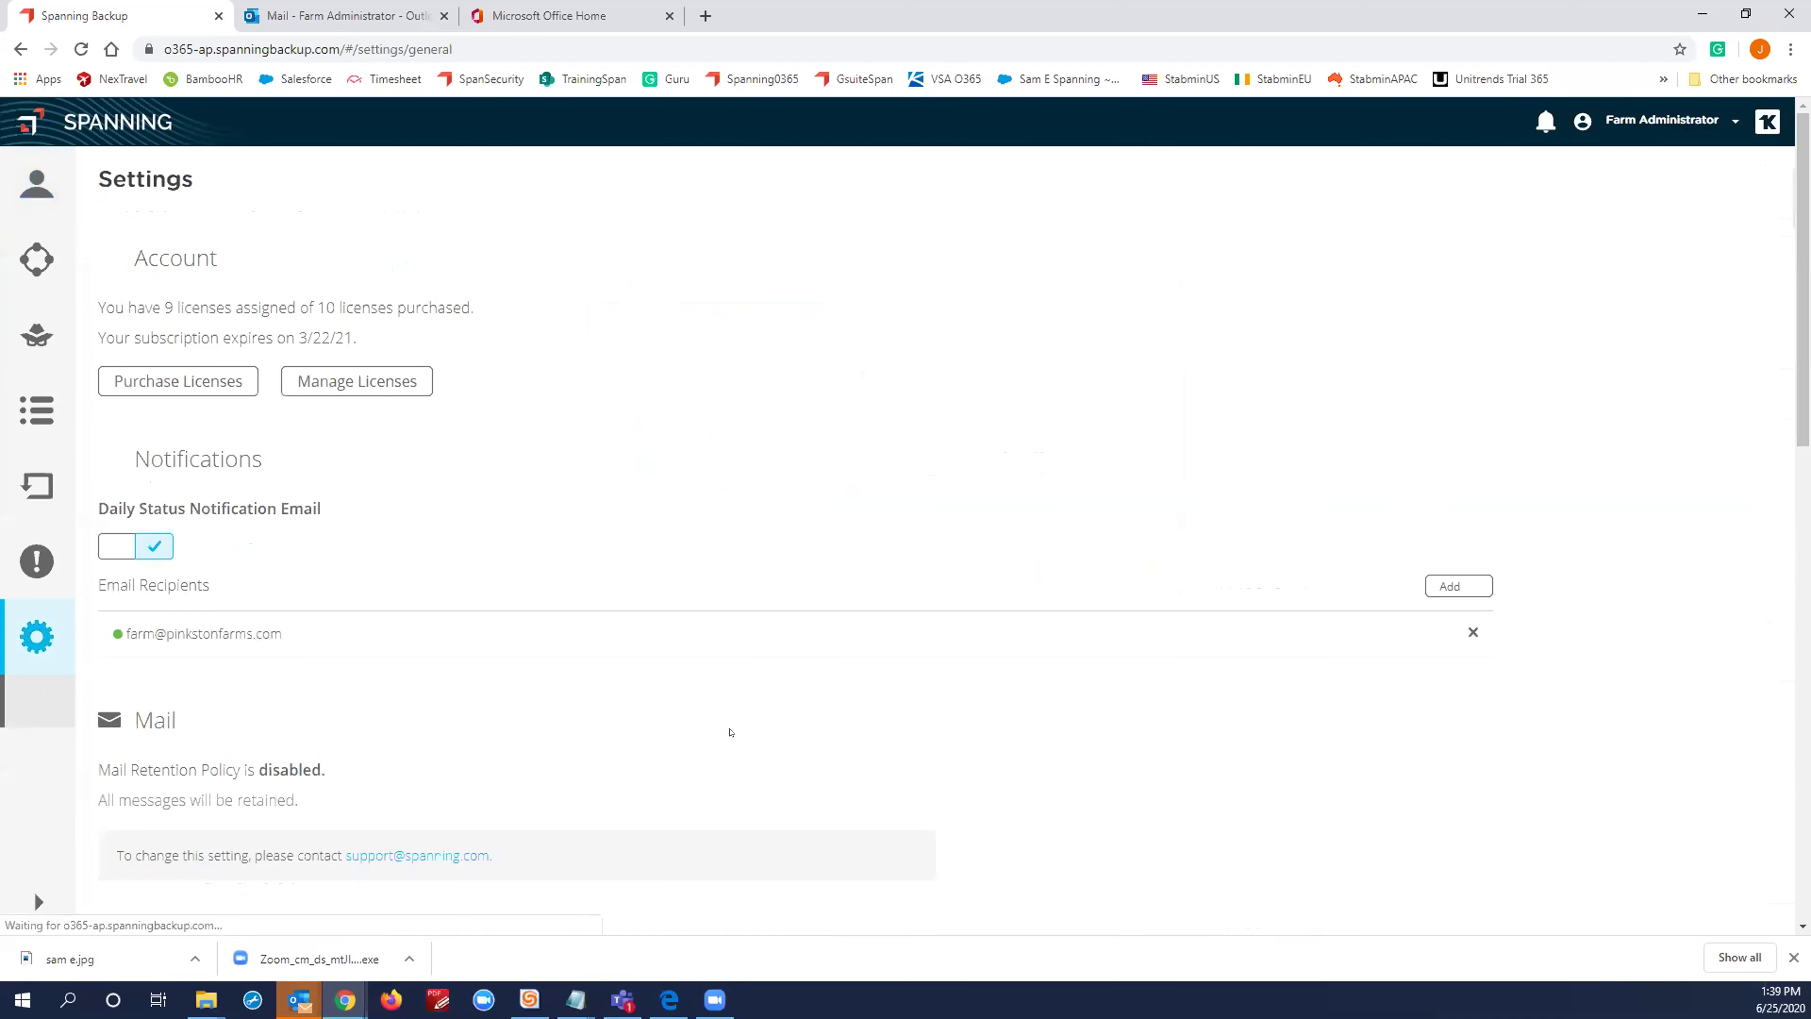
click(356, 381)
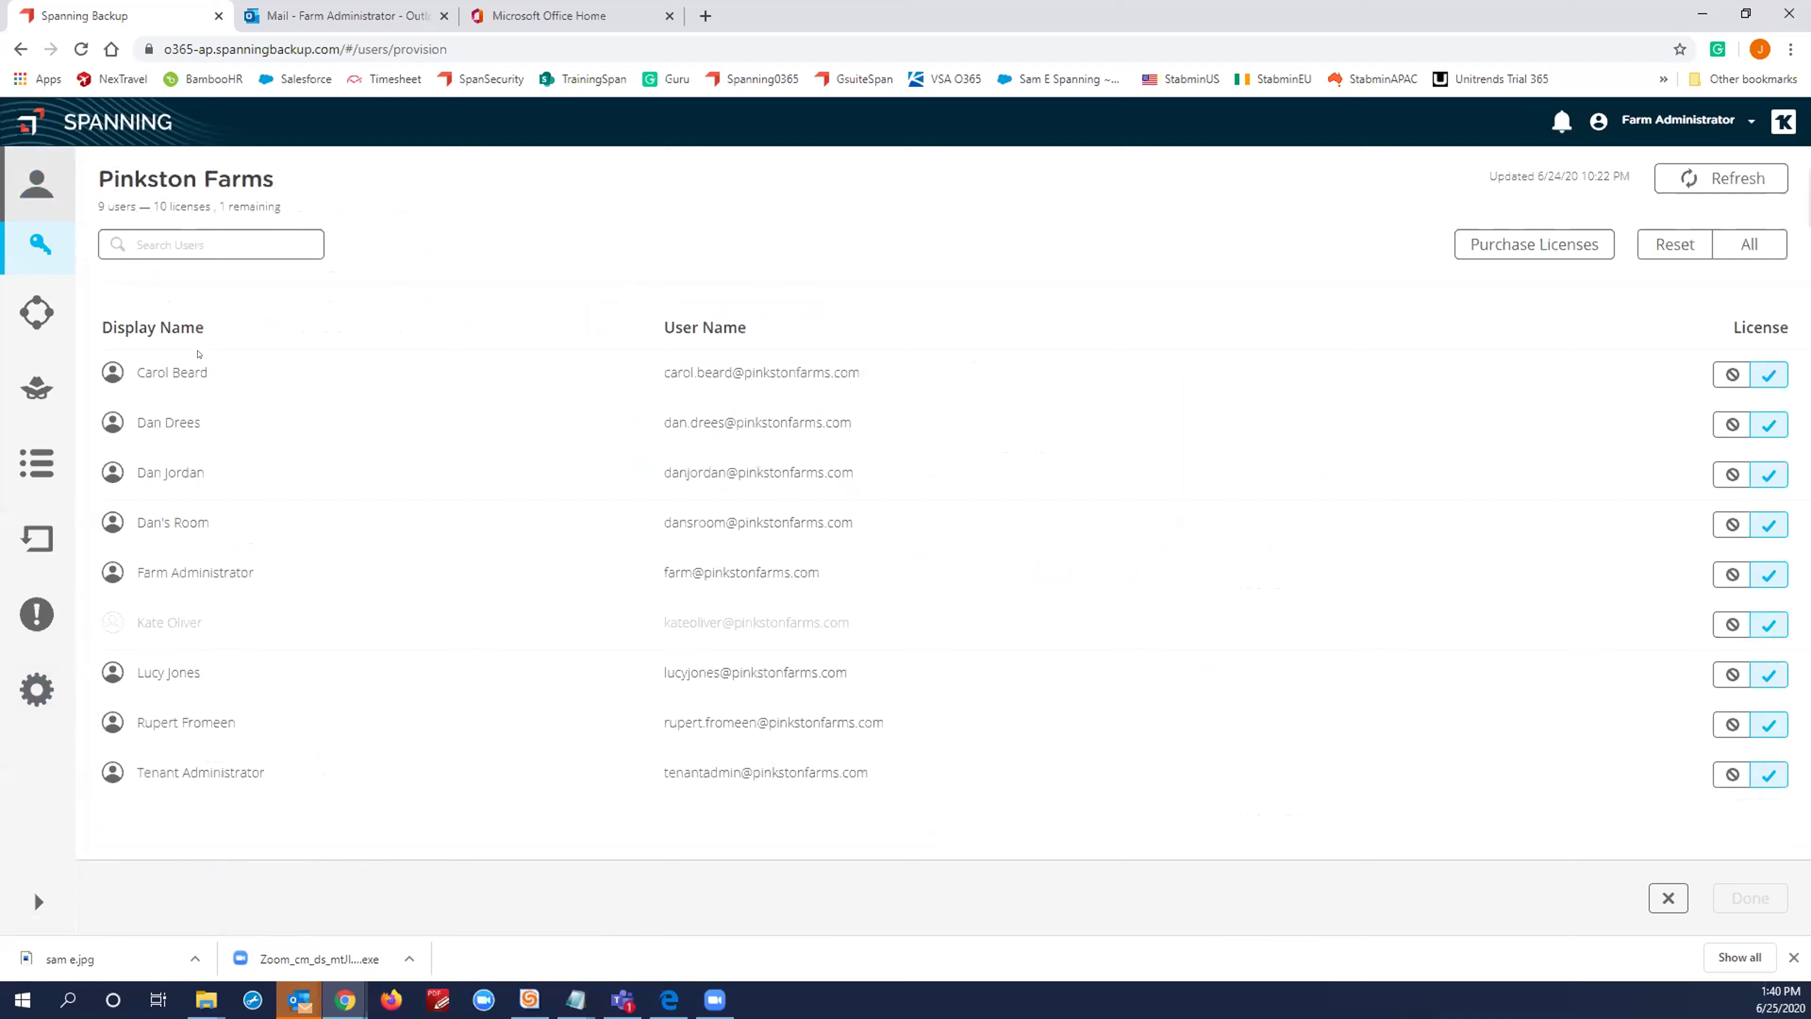
click(1732, 374)
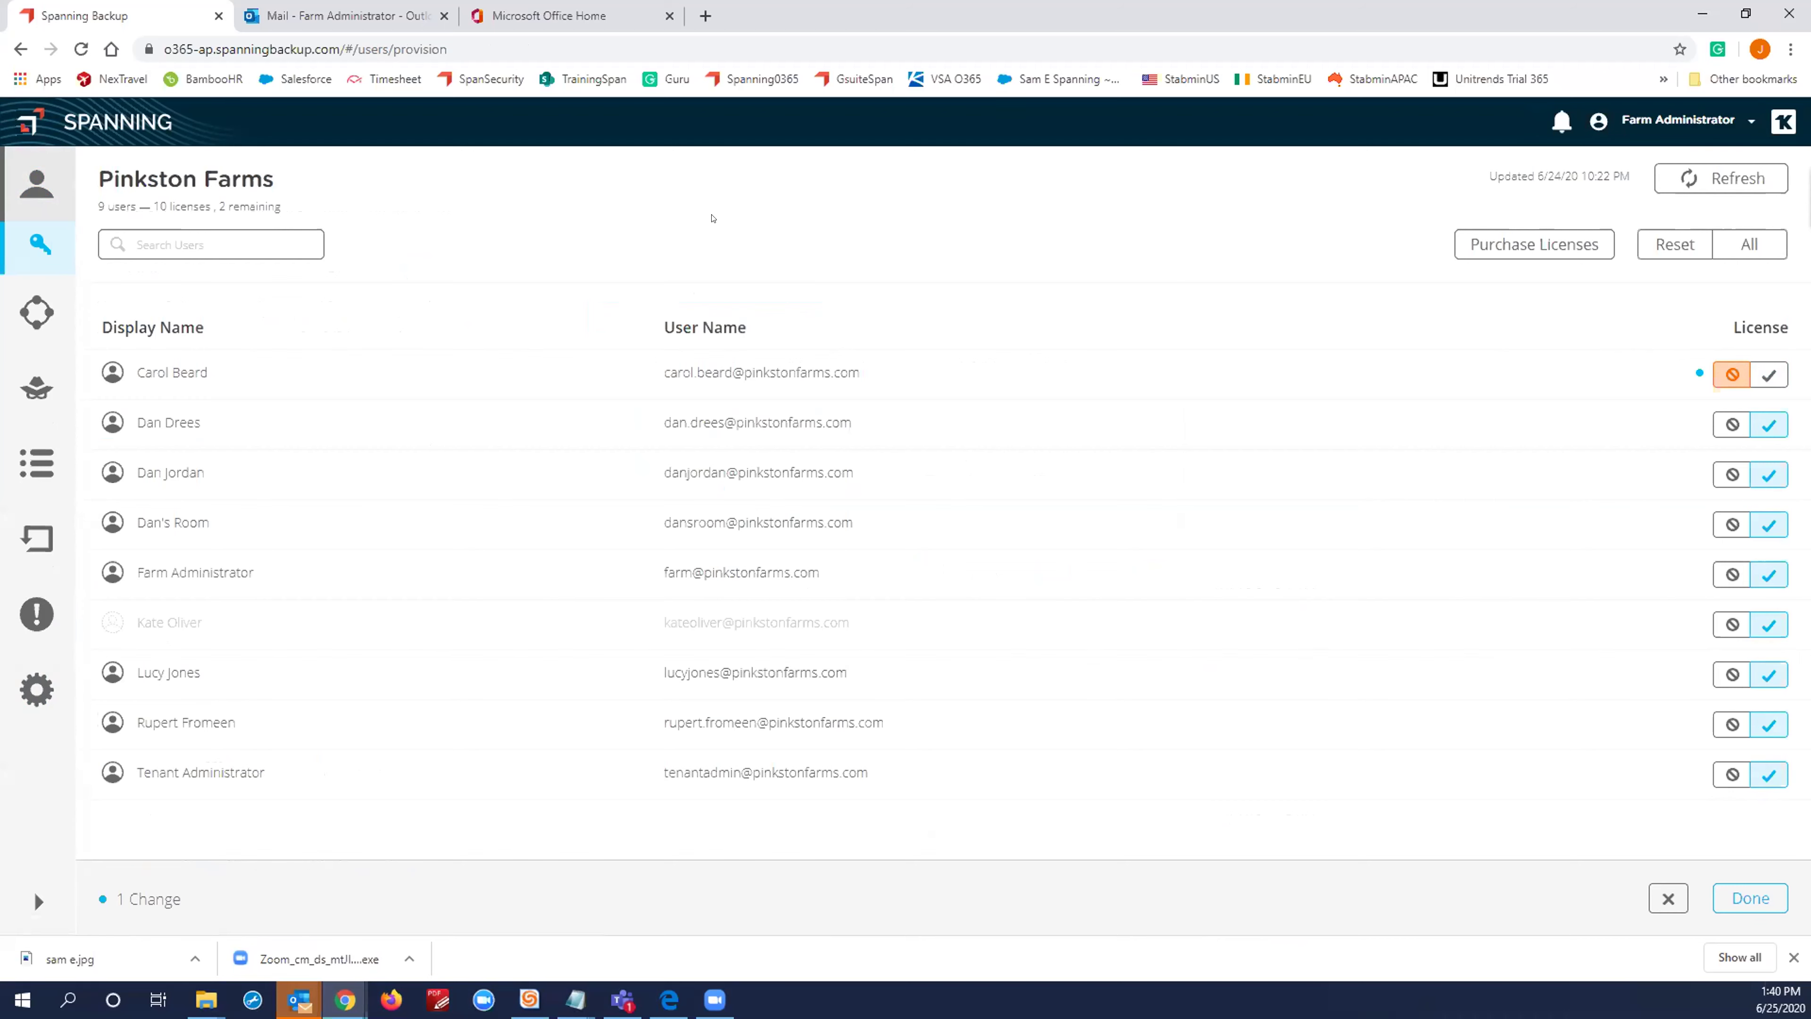
Step: Go to the SharePoint backups and open the backed-up contents of the All Company site collection
click(35, 326)
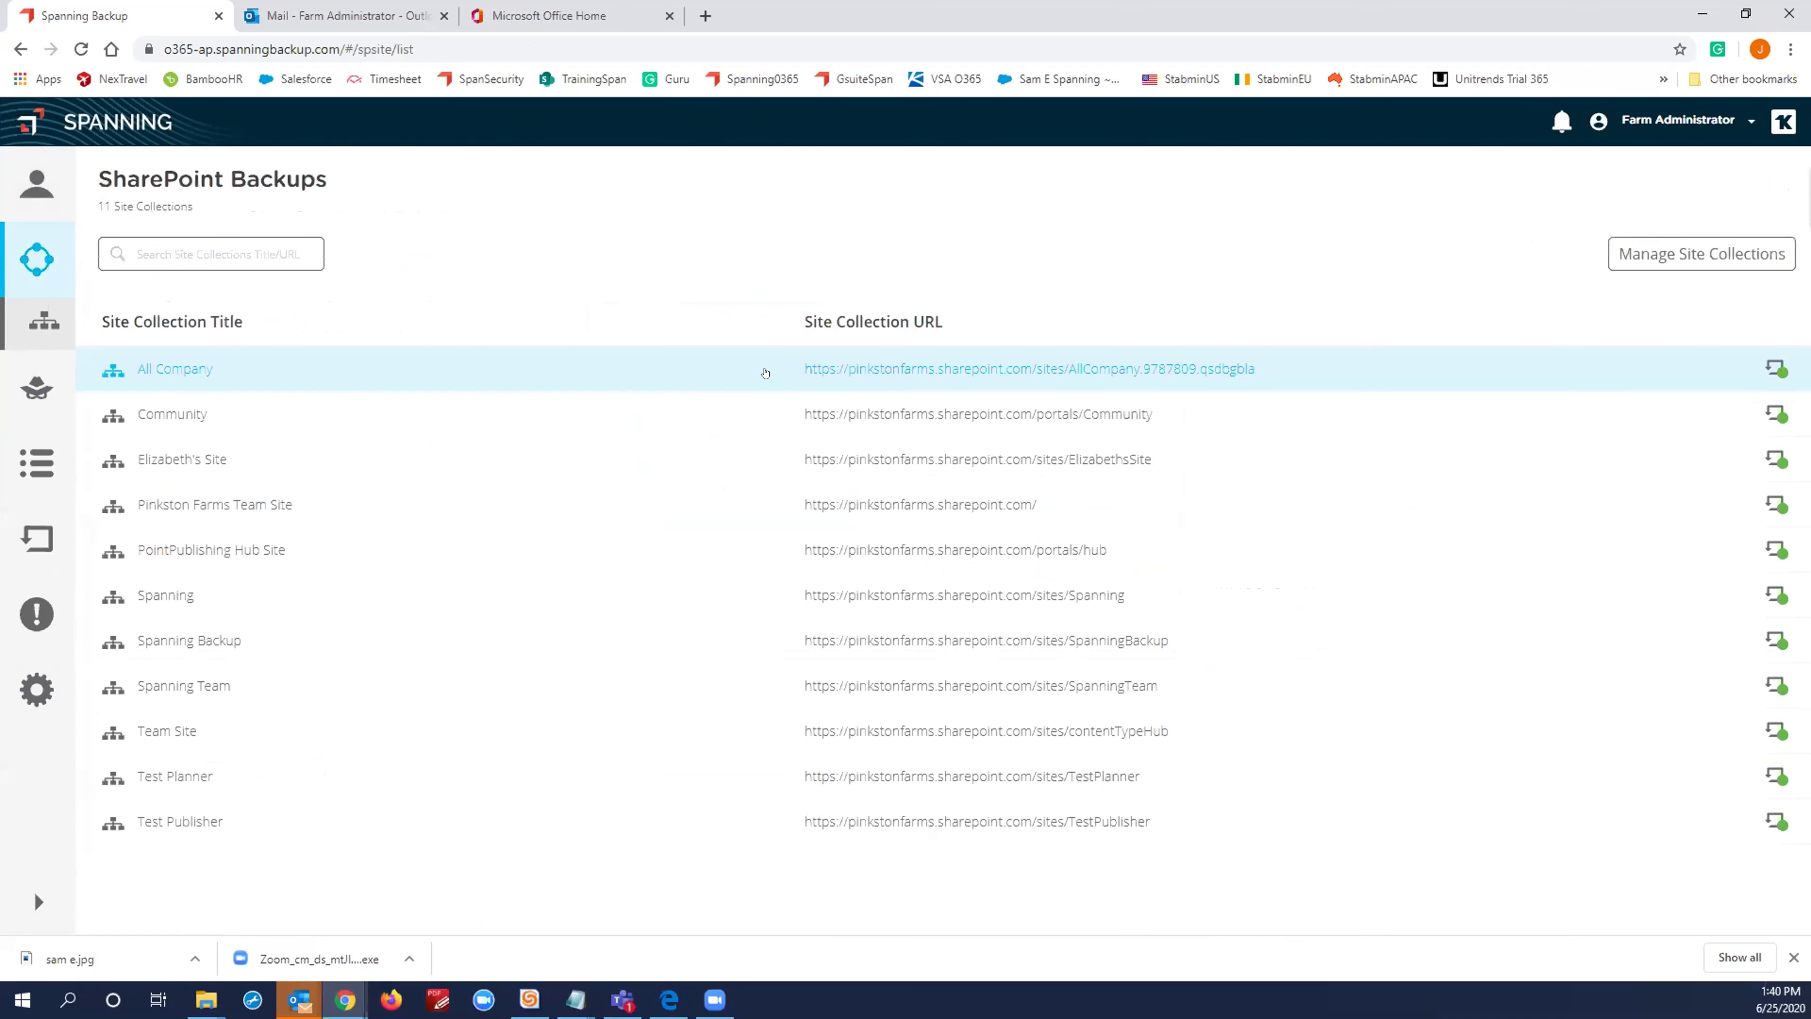
click(765, 372)
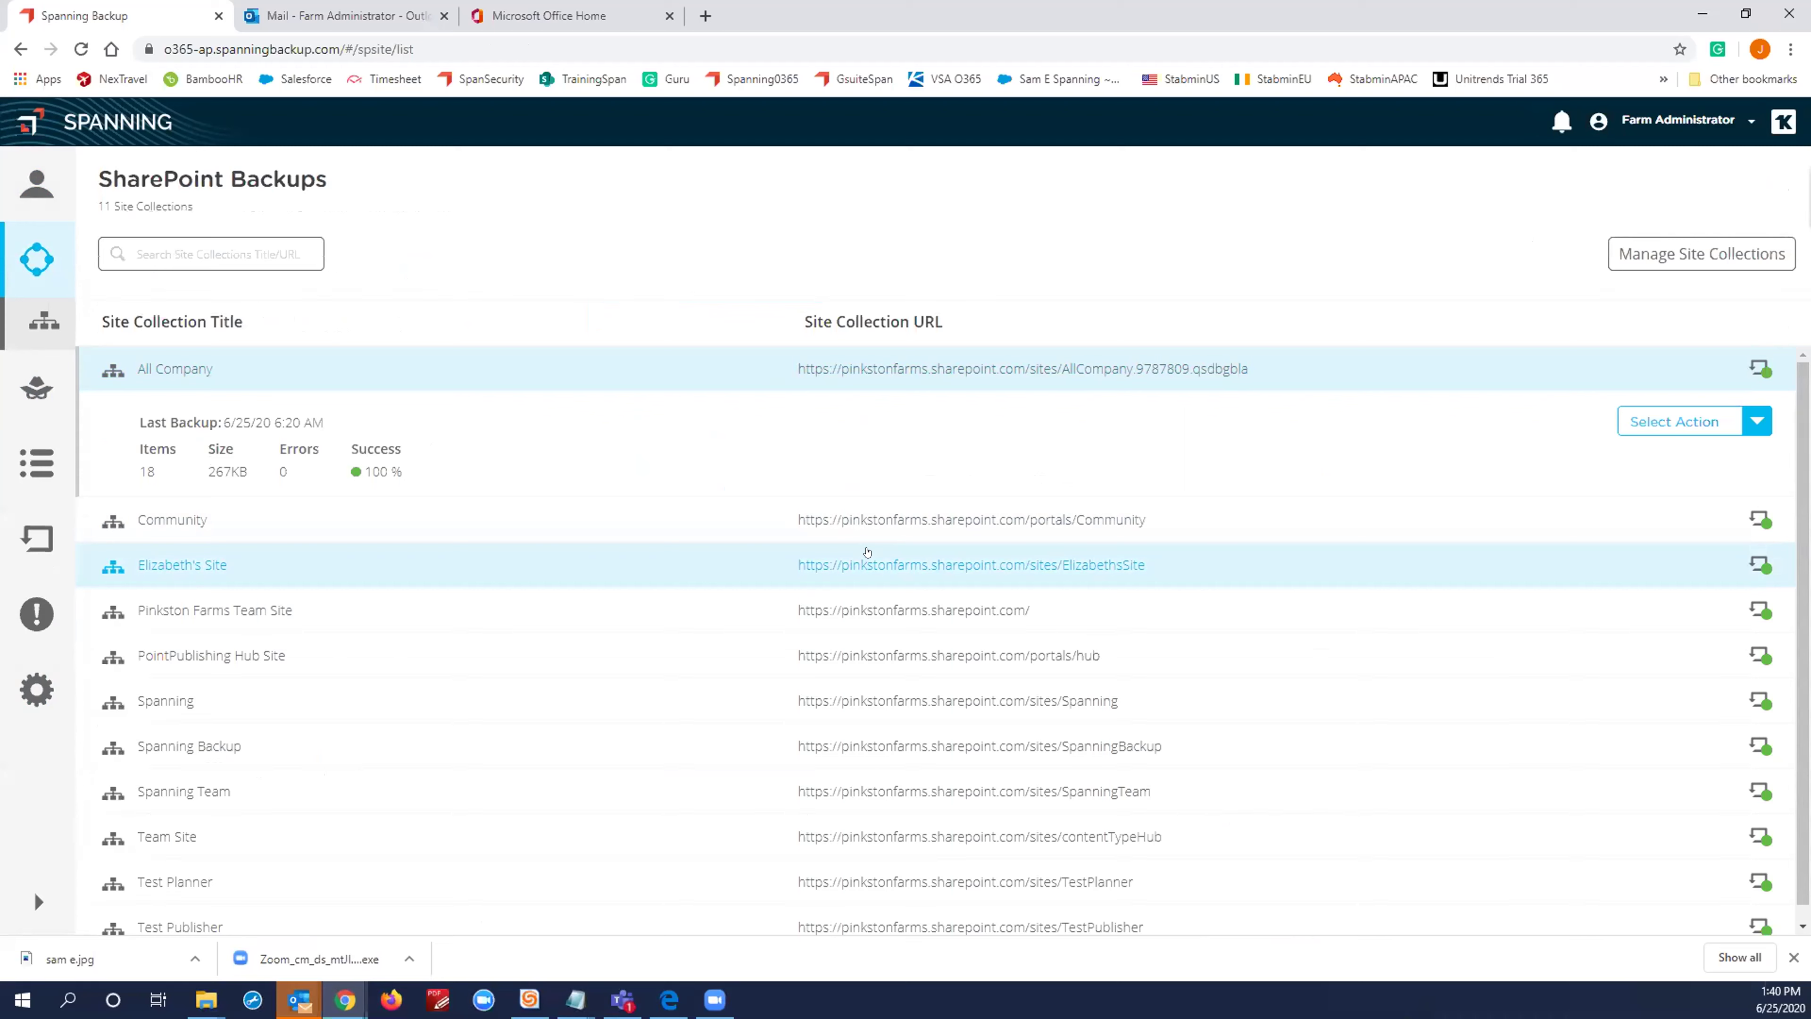
click(1696, 422)
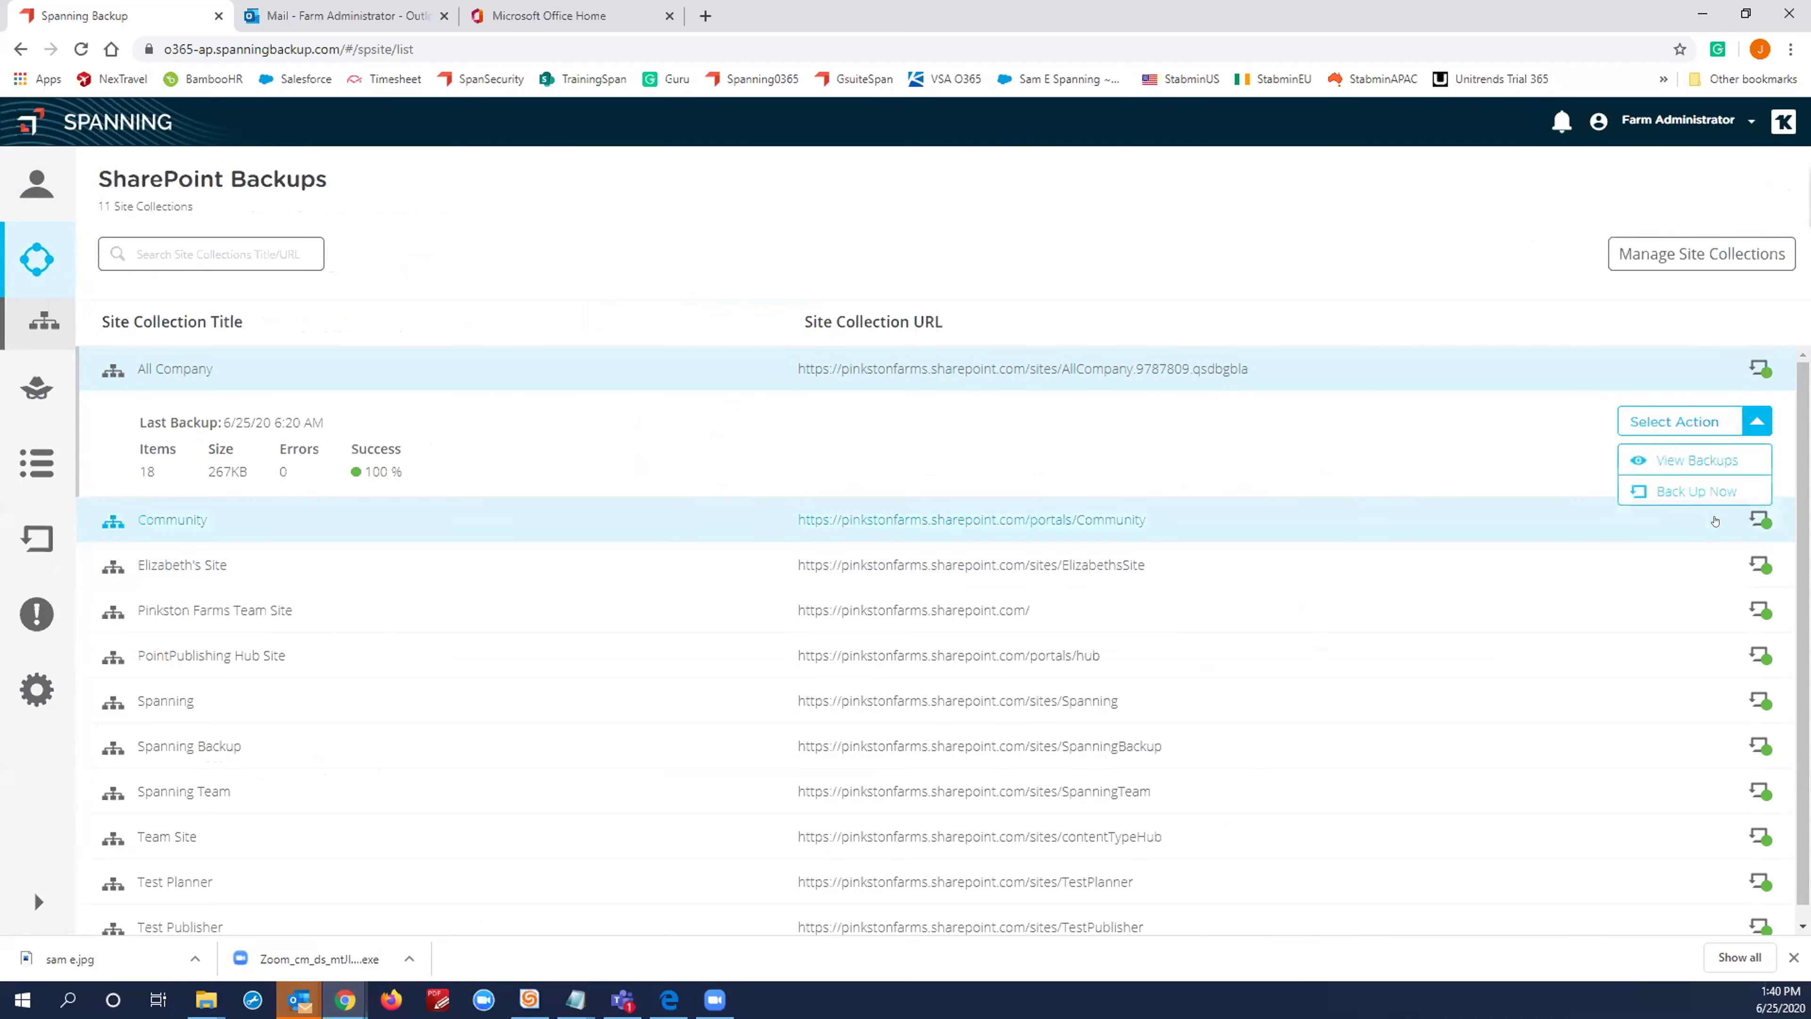
click(1698, 460)
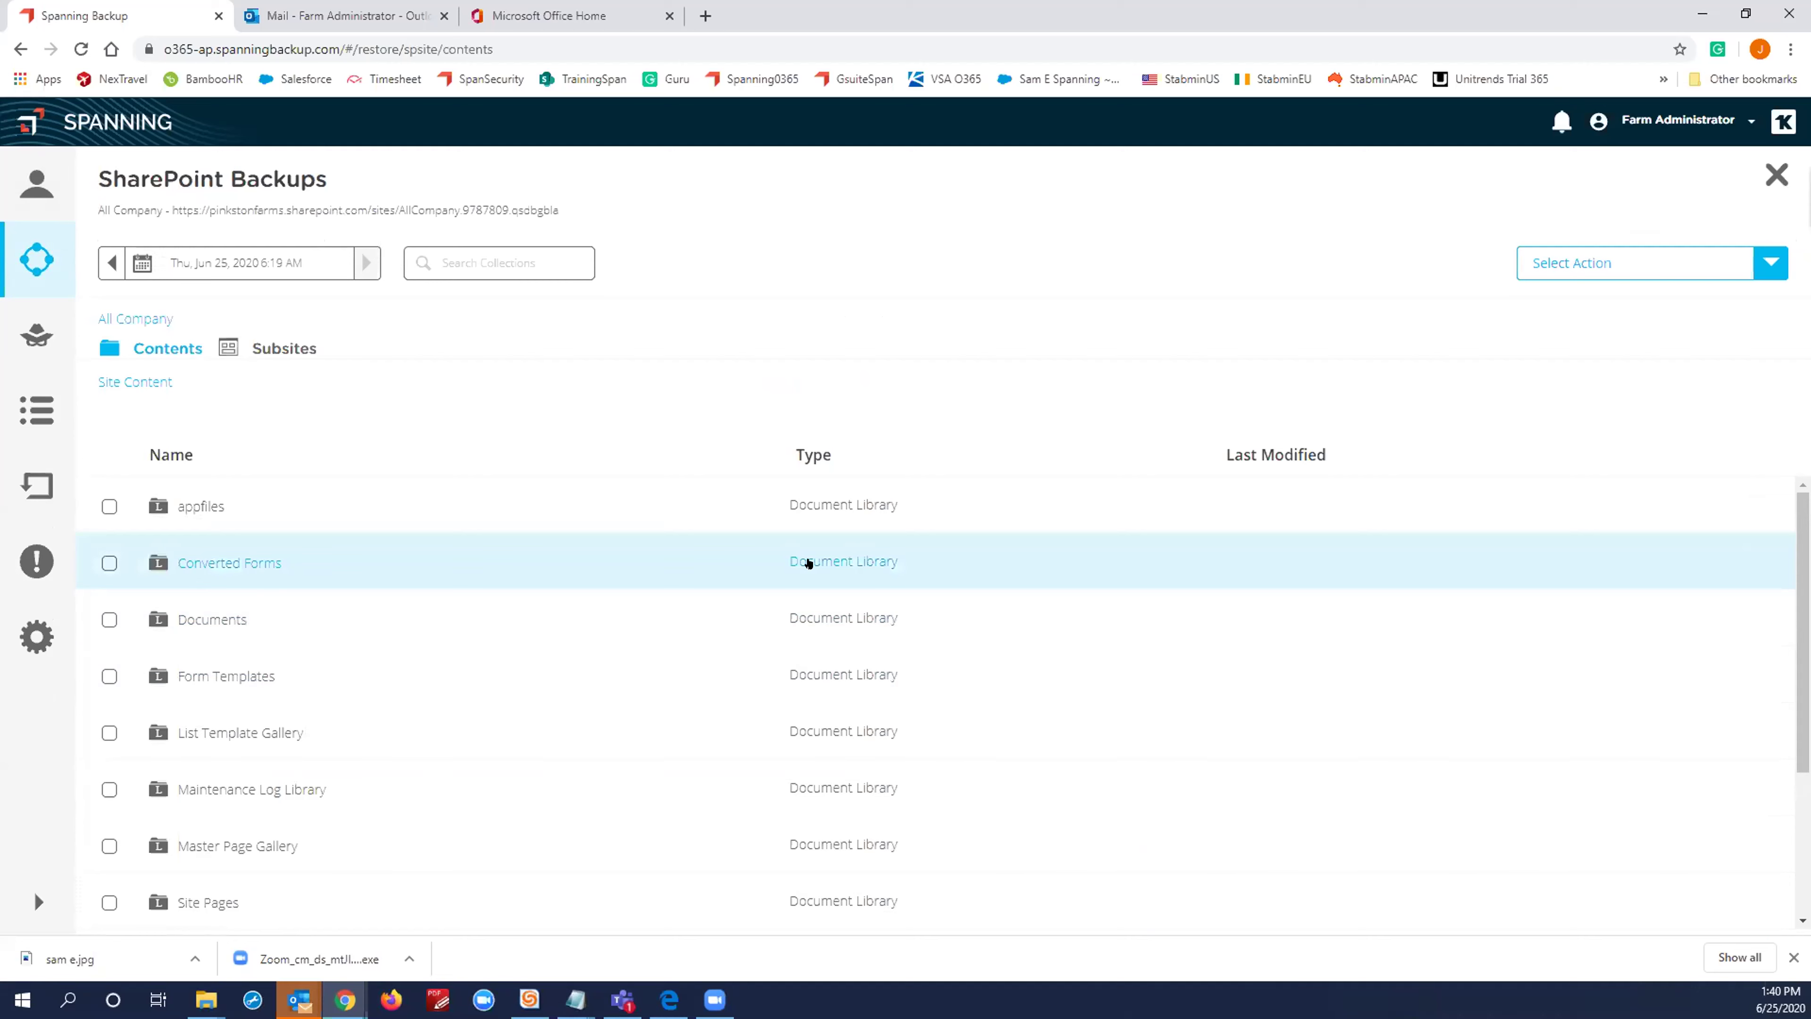
Step: Look through the backed-up contents of the All Company site and switch to the June 17, 2020 backup
scroll(823, 582, down, 2)
scroll(855, 570, up, 2)
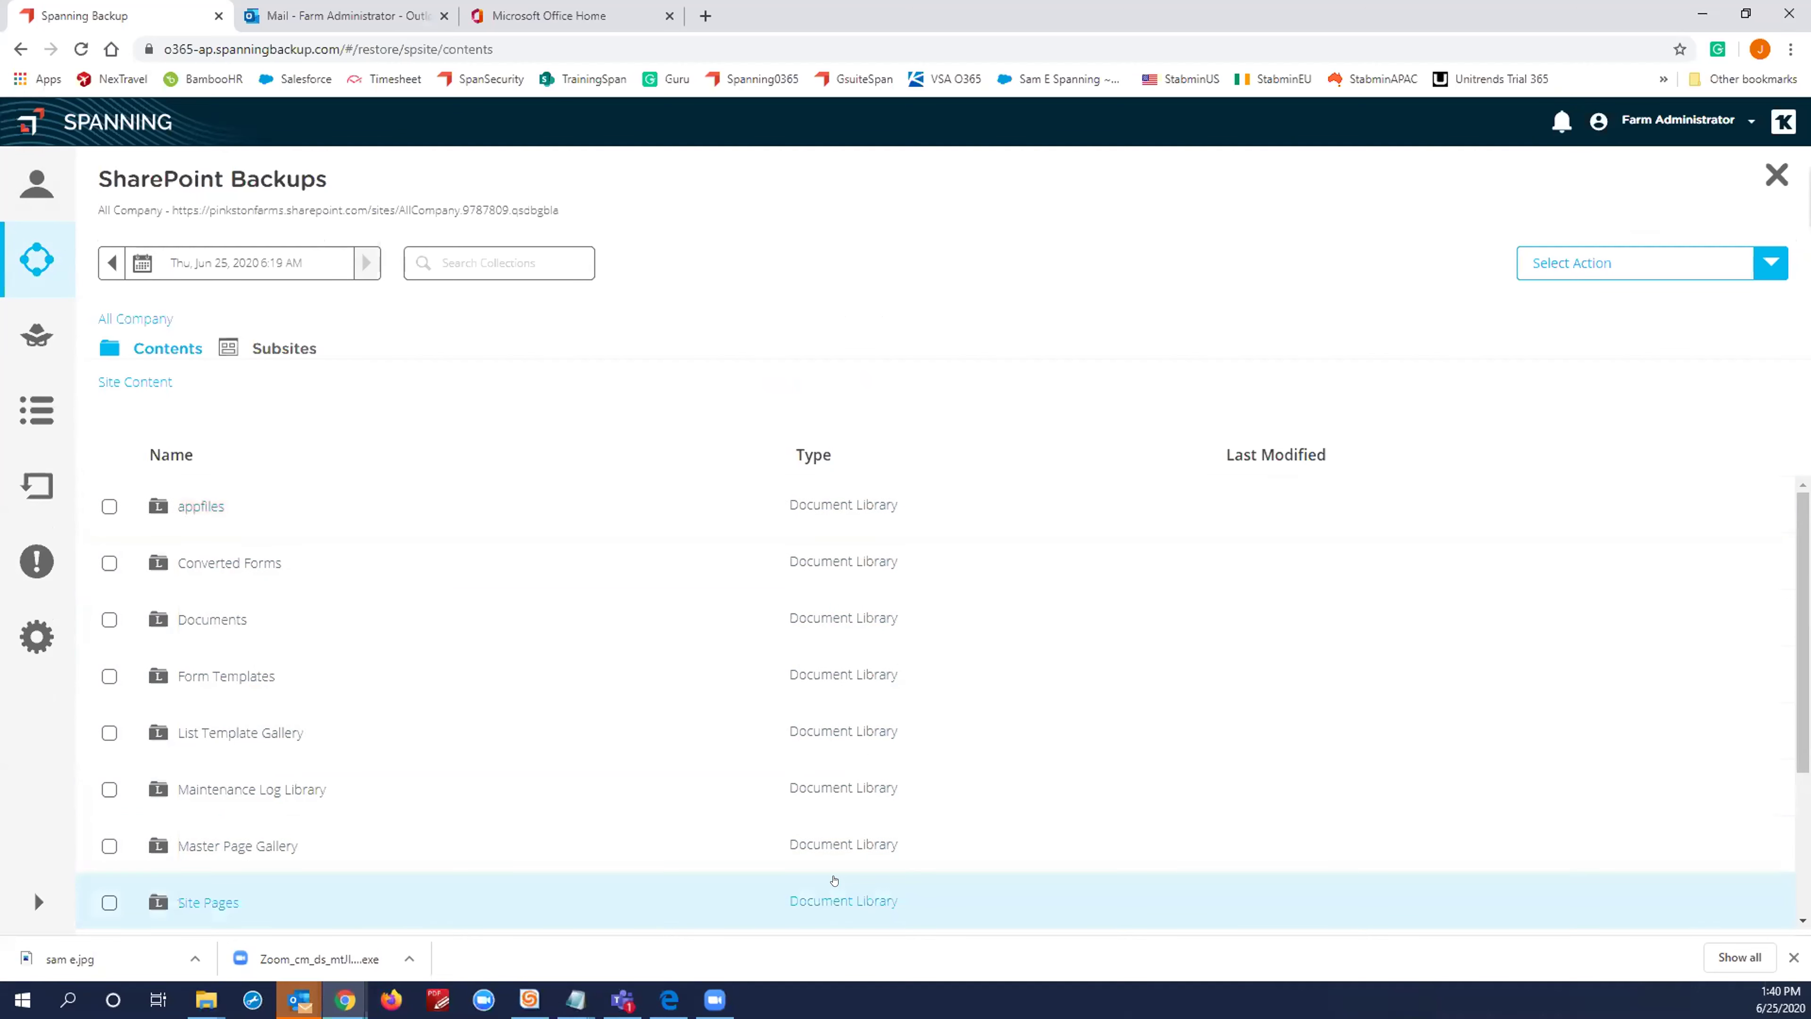
scroll(833, 688, down, 4)
scroll(640, 675, up, 4)
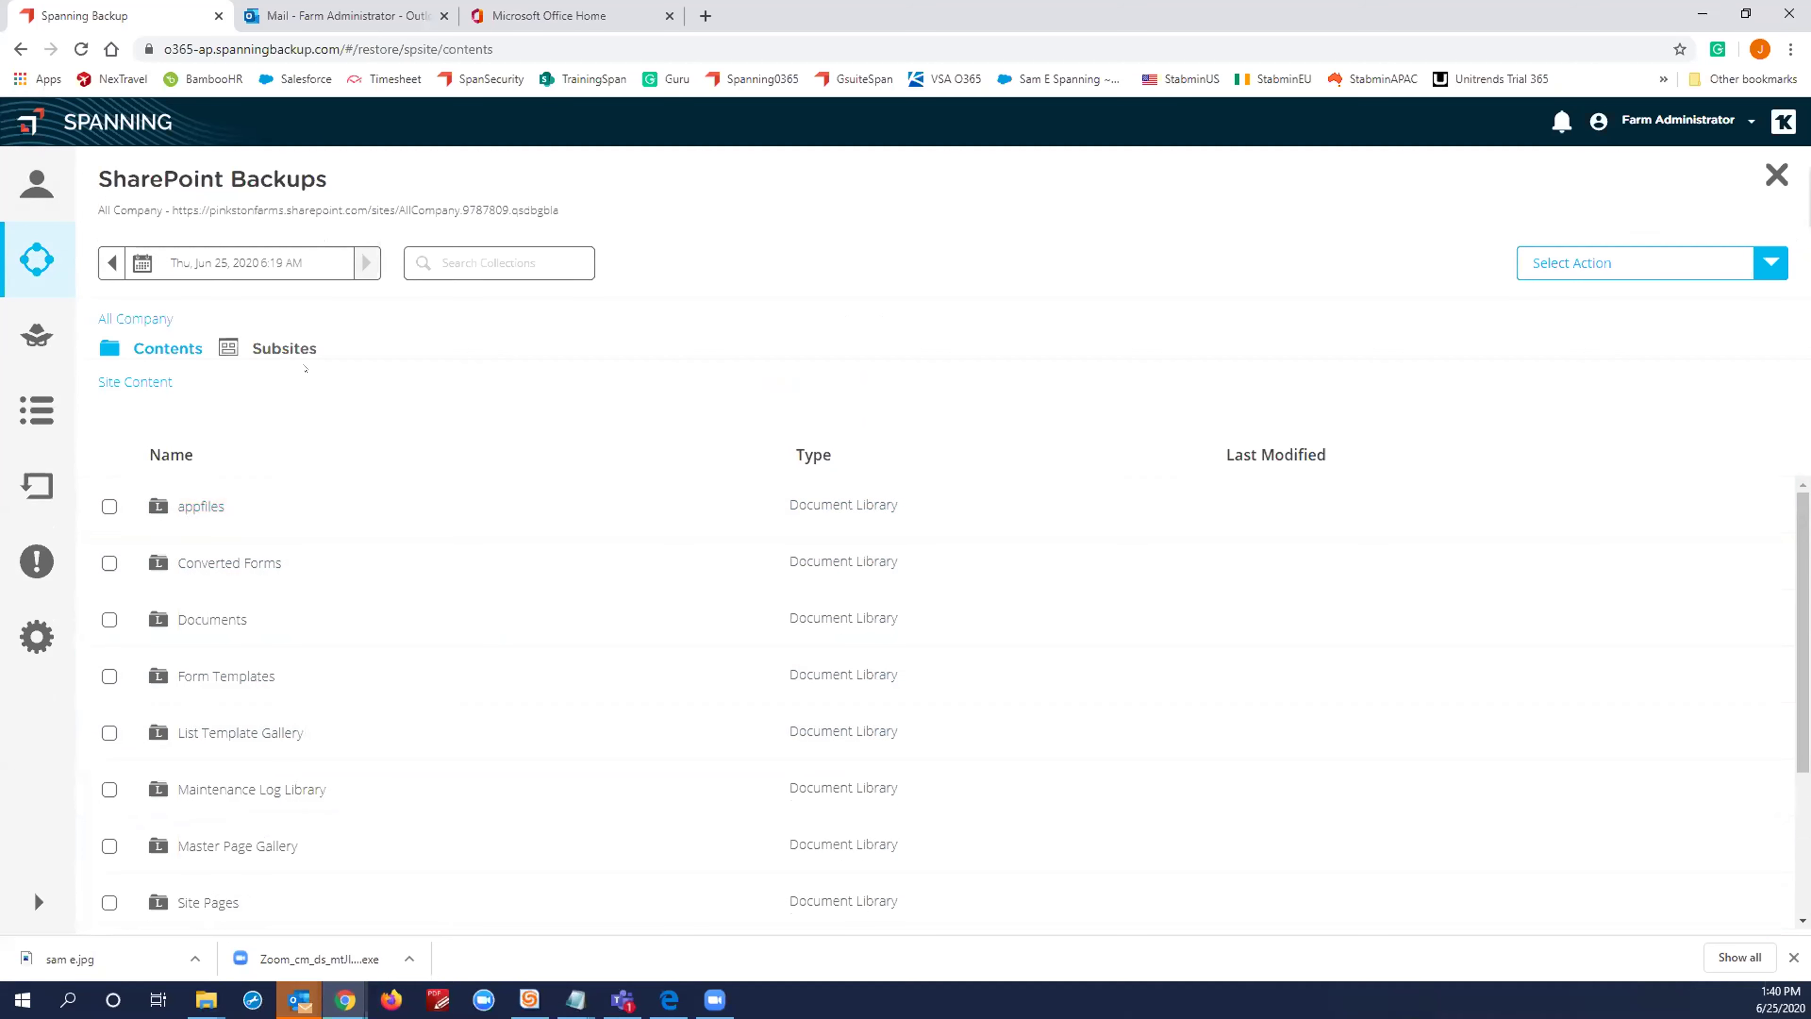
click(234, 271)
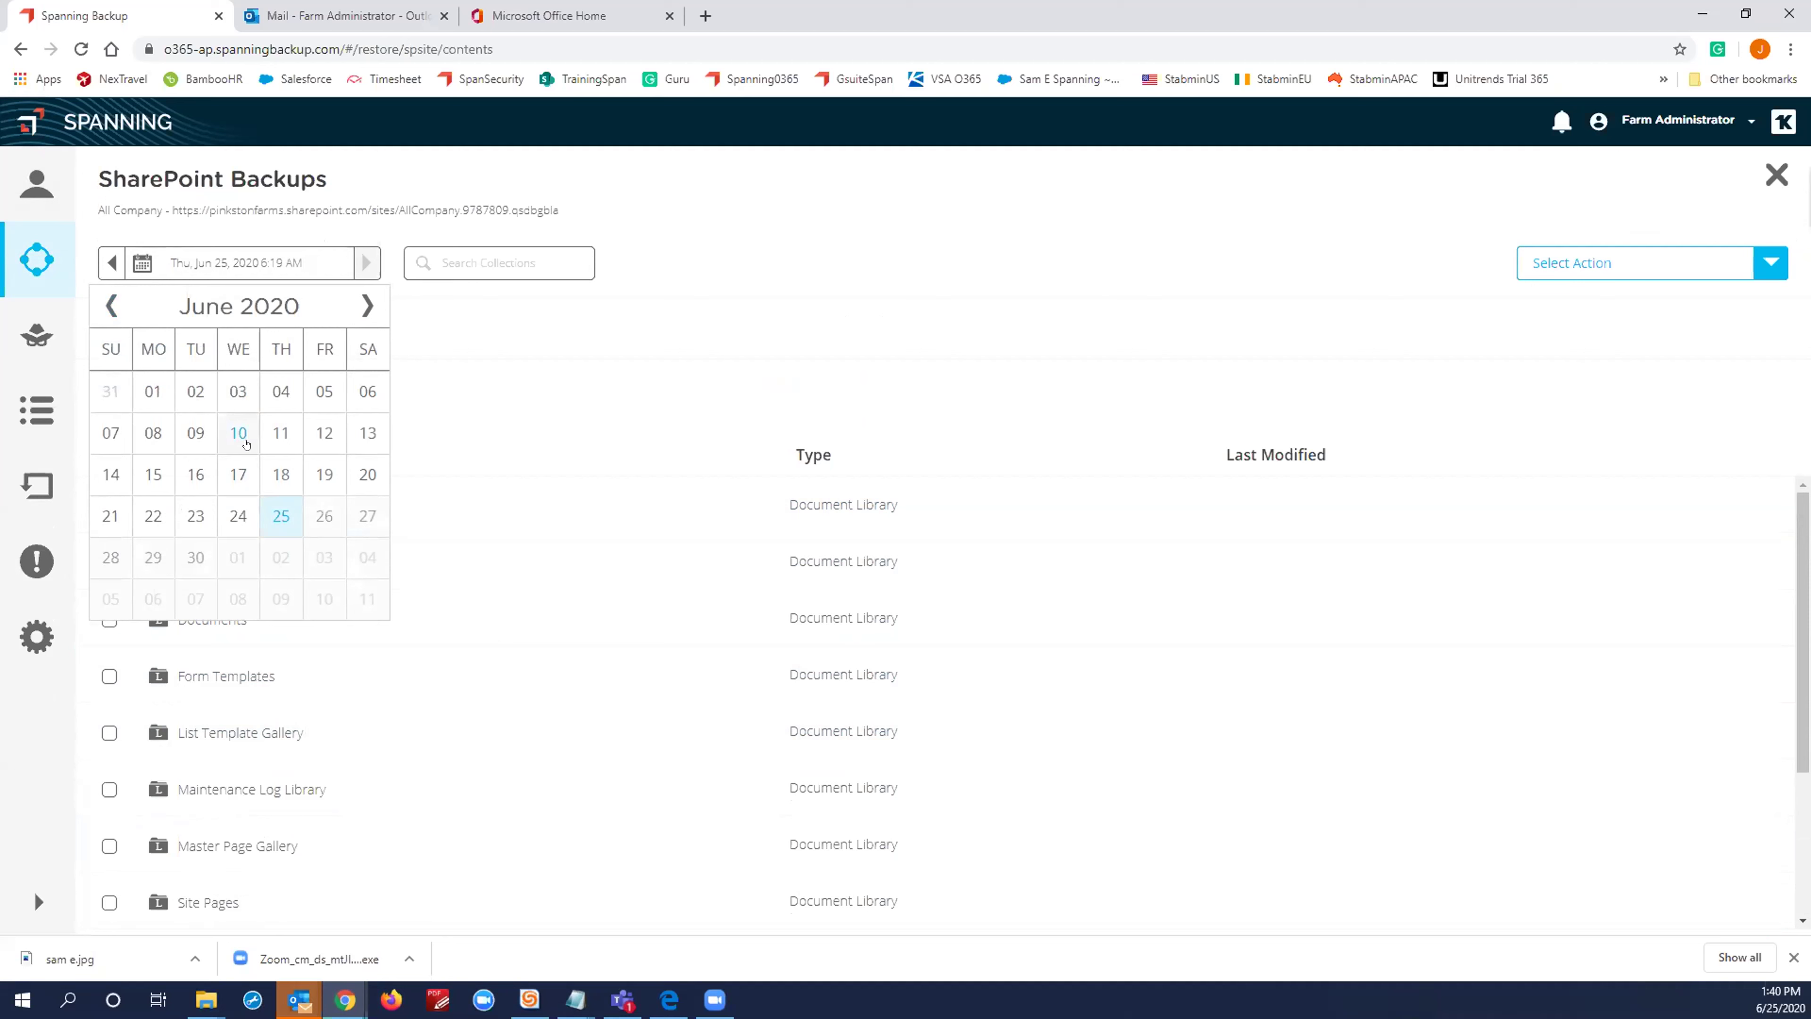
click(236, 462)
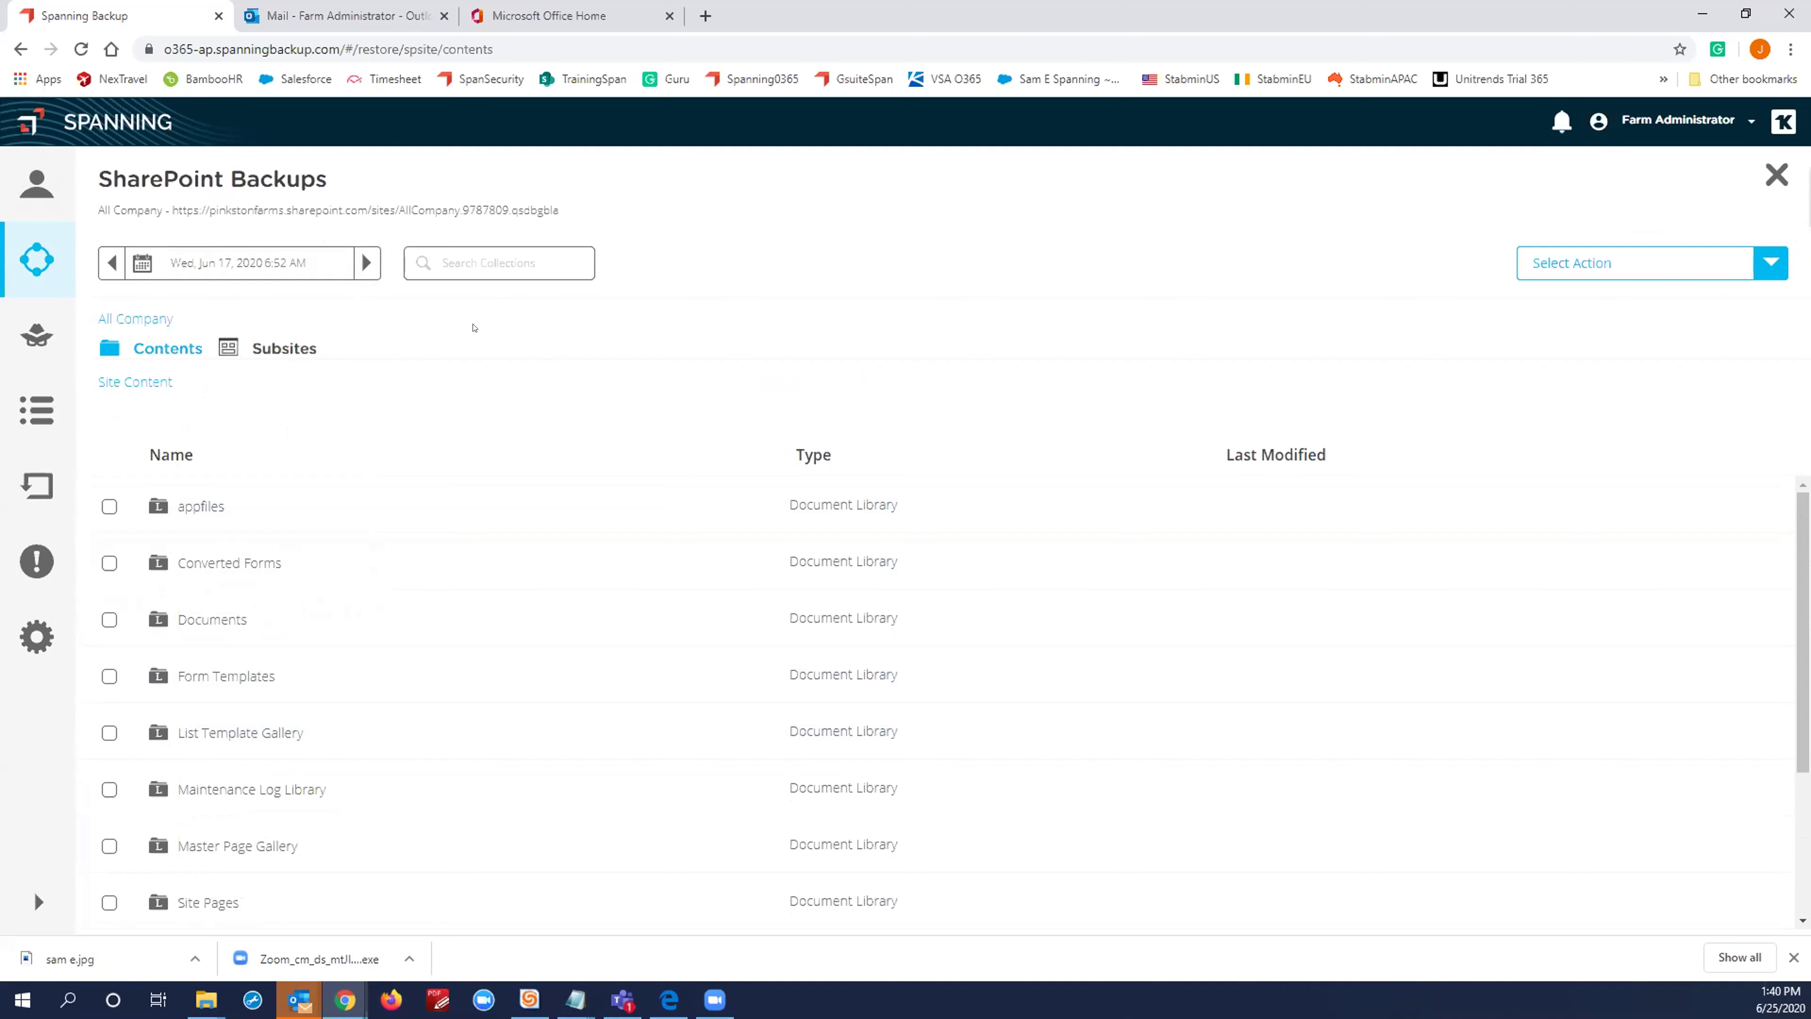
Step: Restore the appfiles library of the Restored_on_2020-05-13 subsite to the same site collection
click(356, 424)
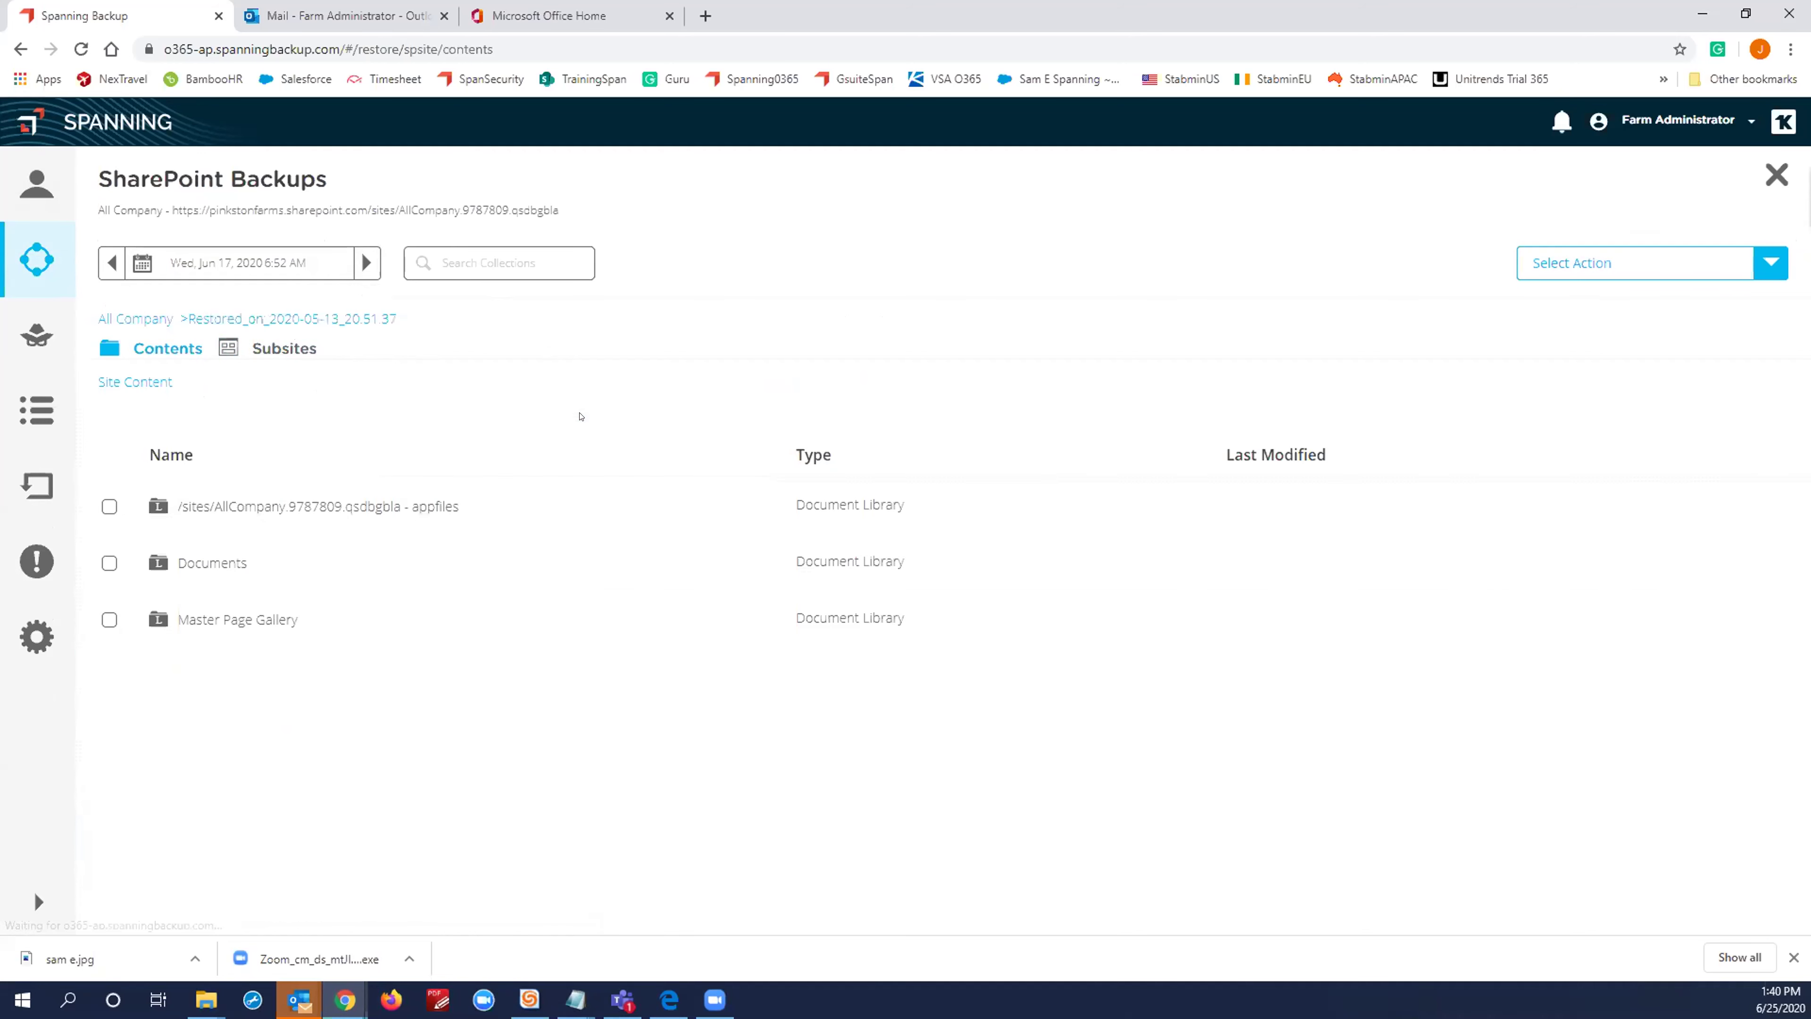
click(200, 508)
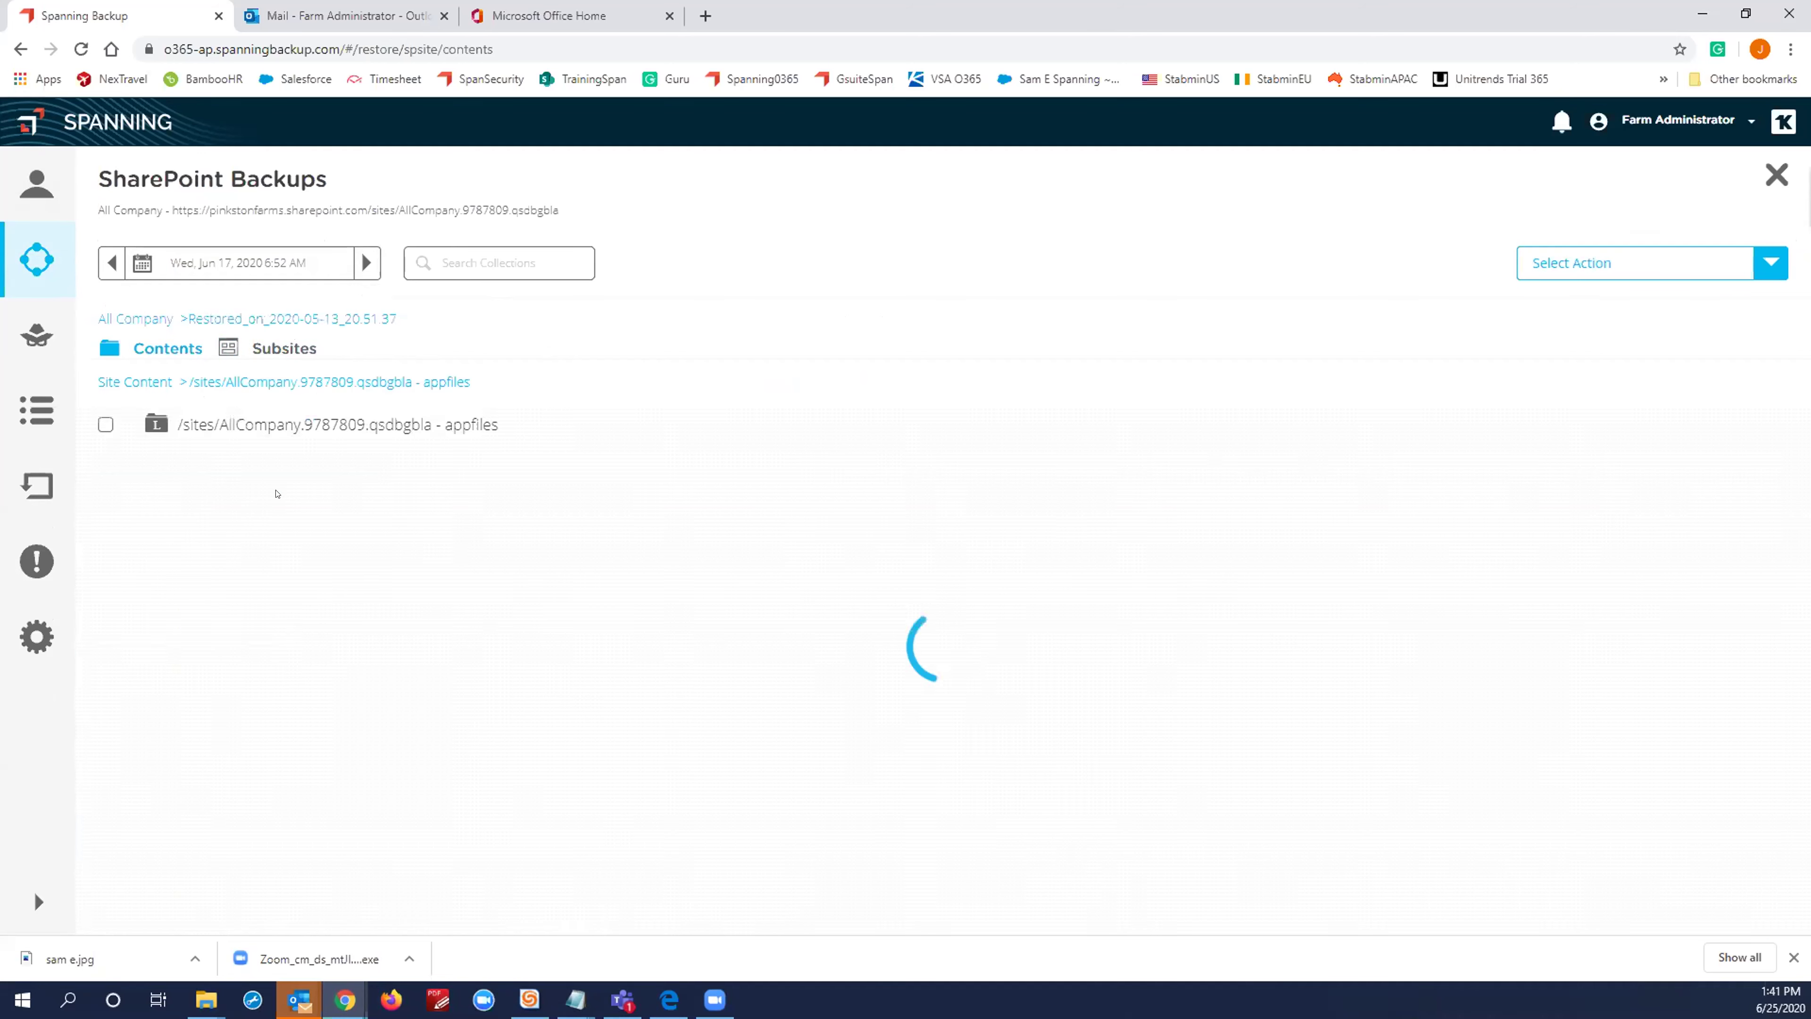
click(106, 424)
click(1696, 267)
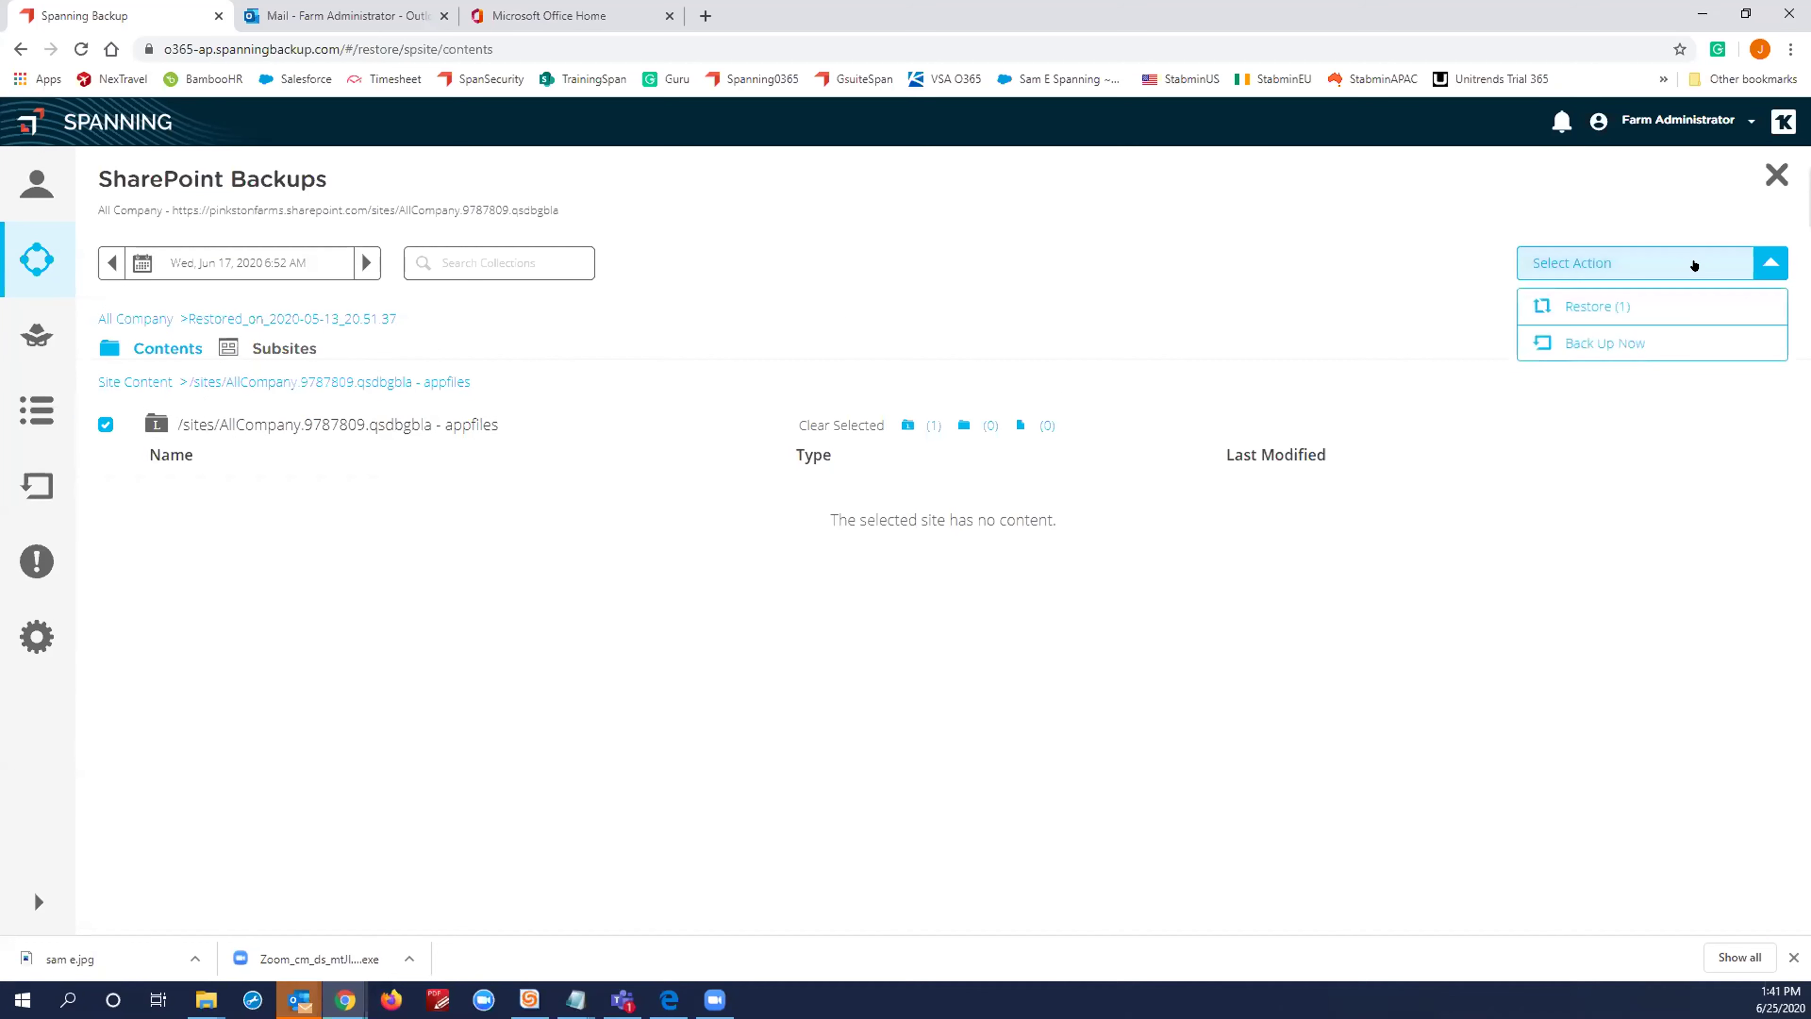
click(1622, 305)
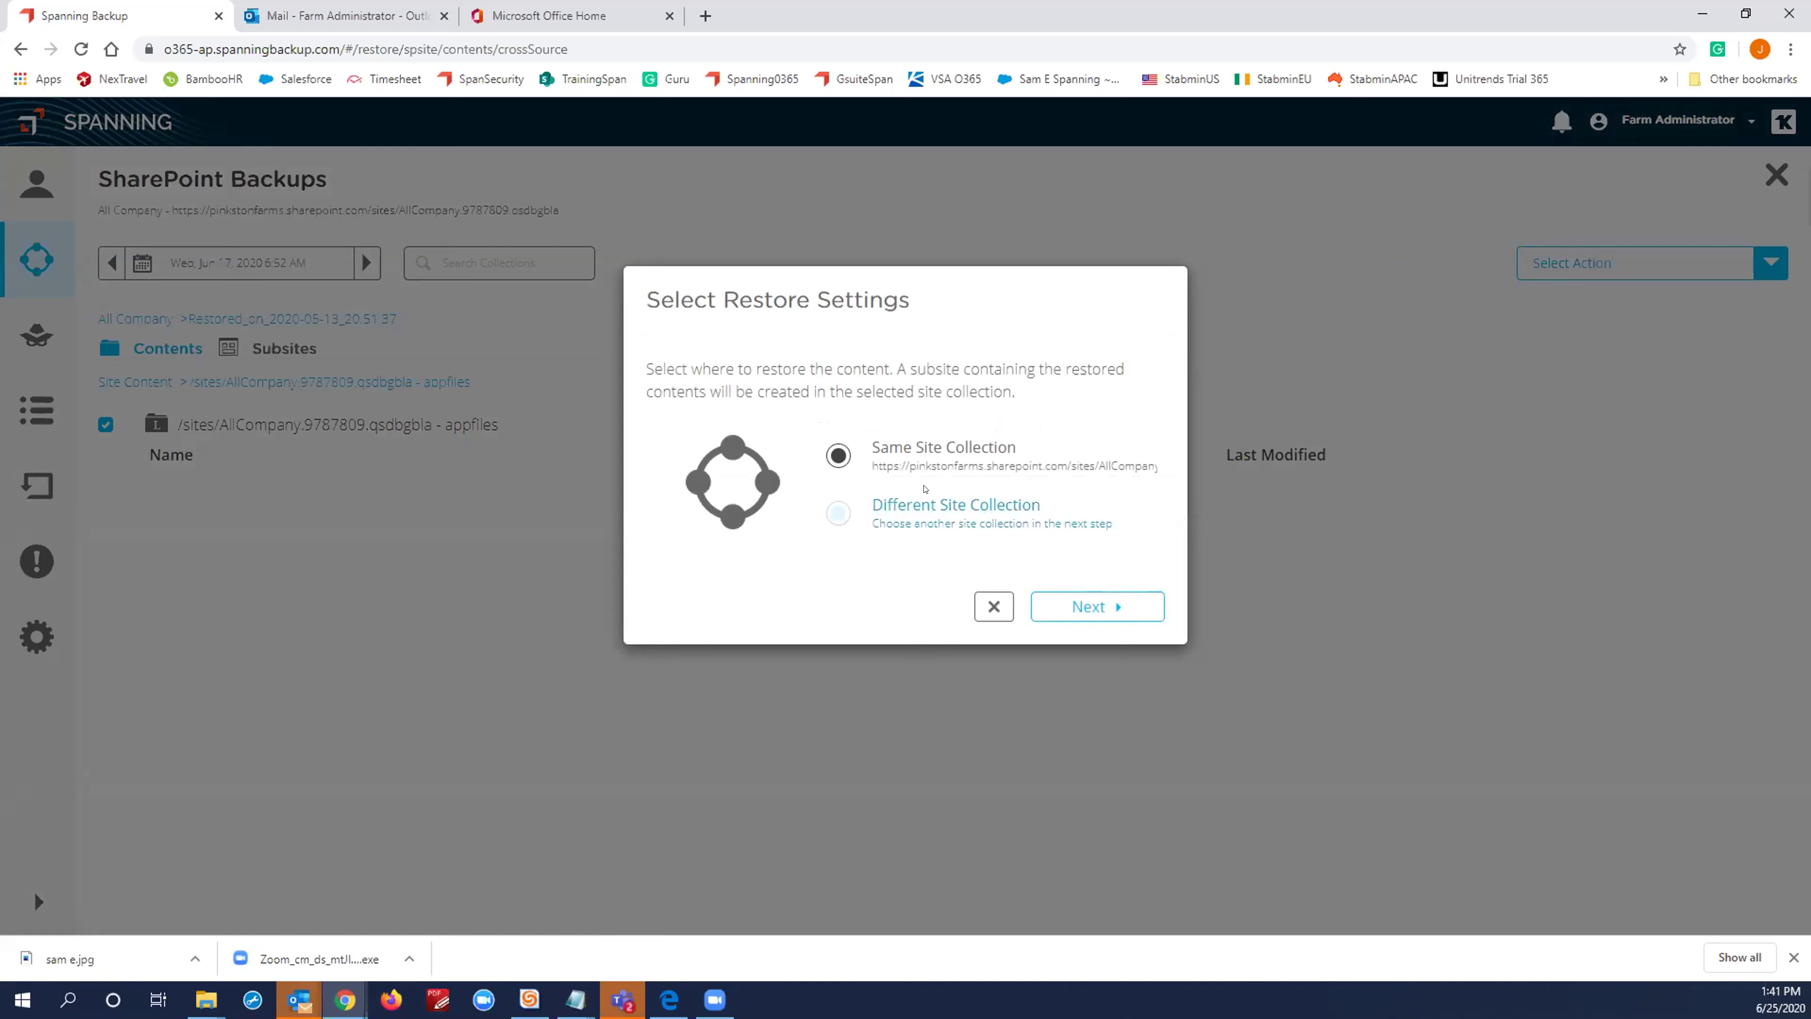
click(1095, 607)
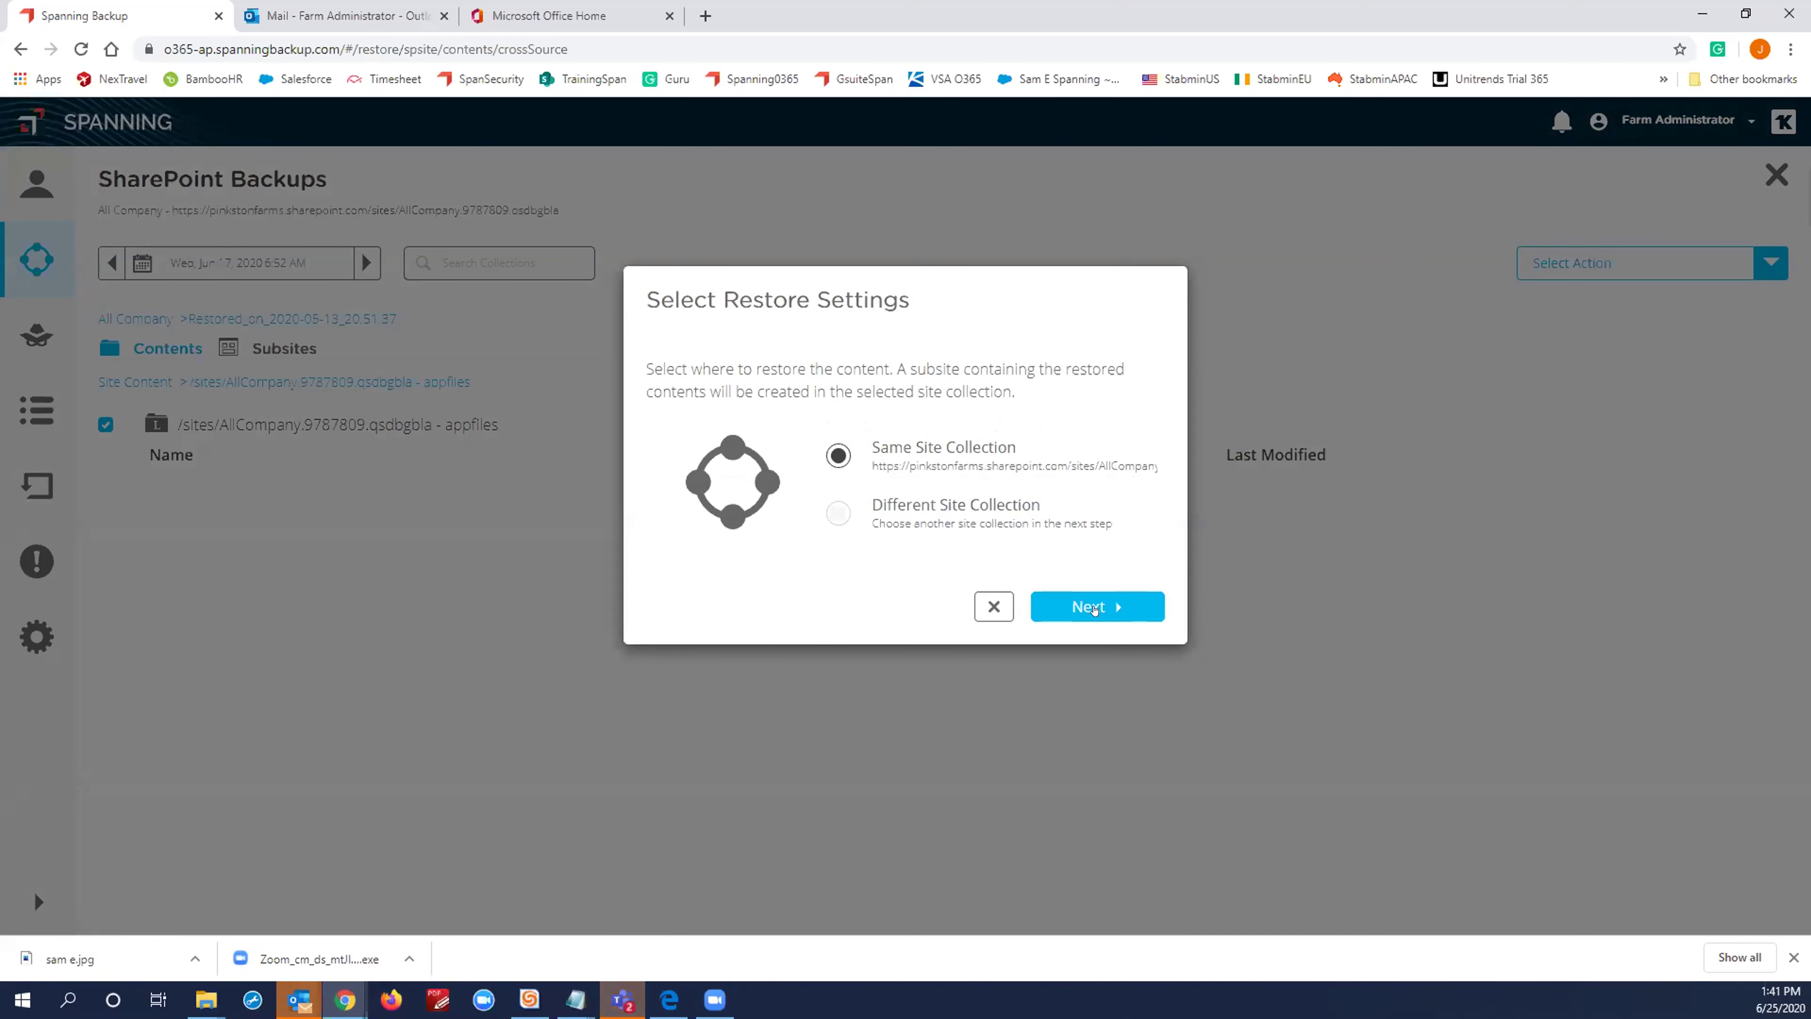
click(1097, 597)
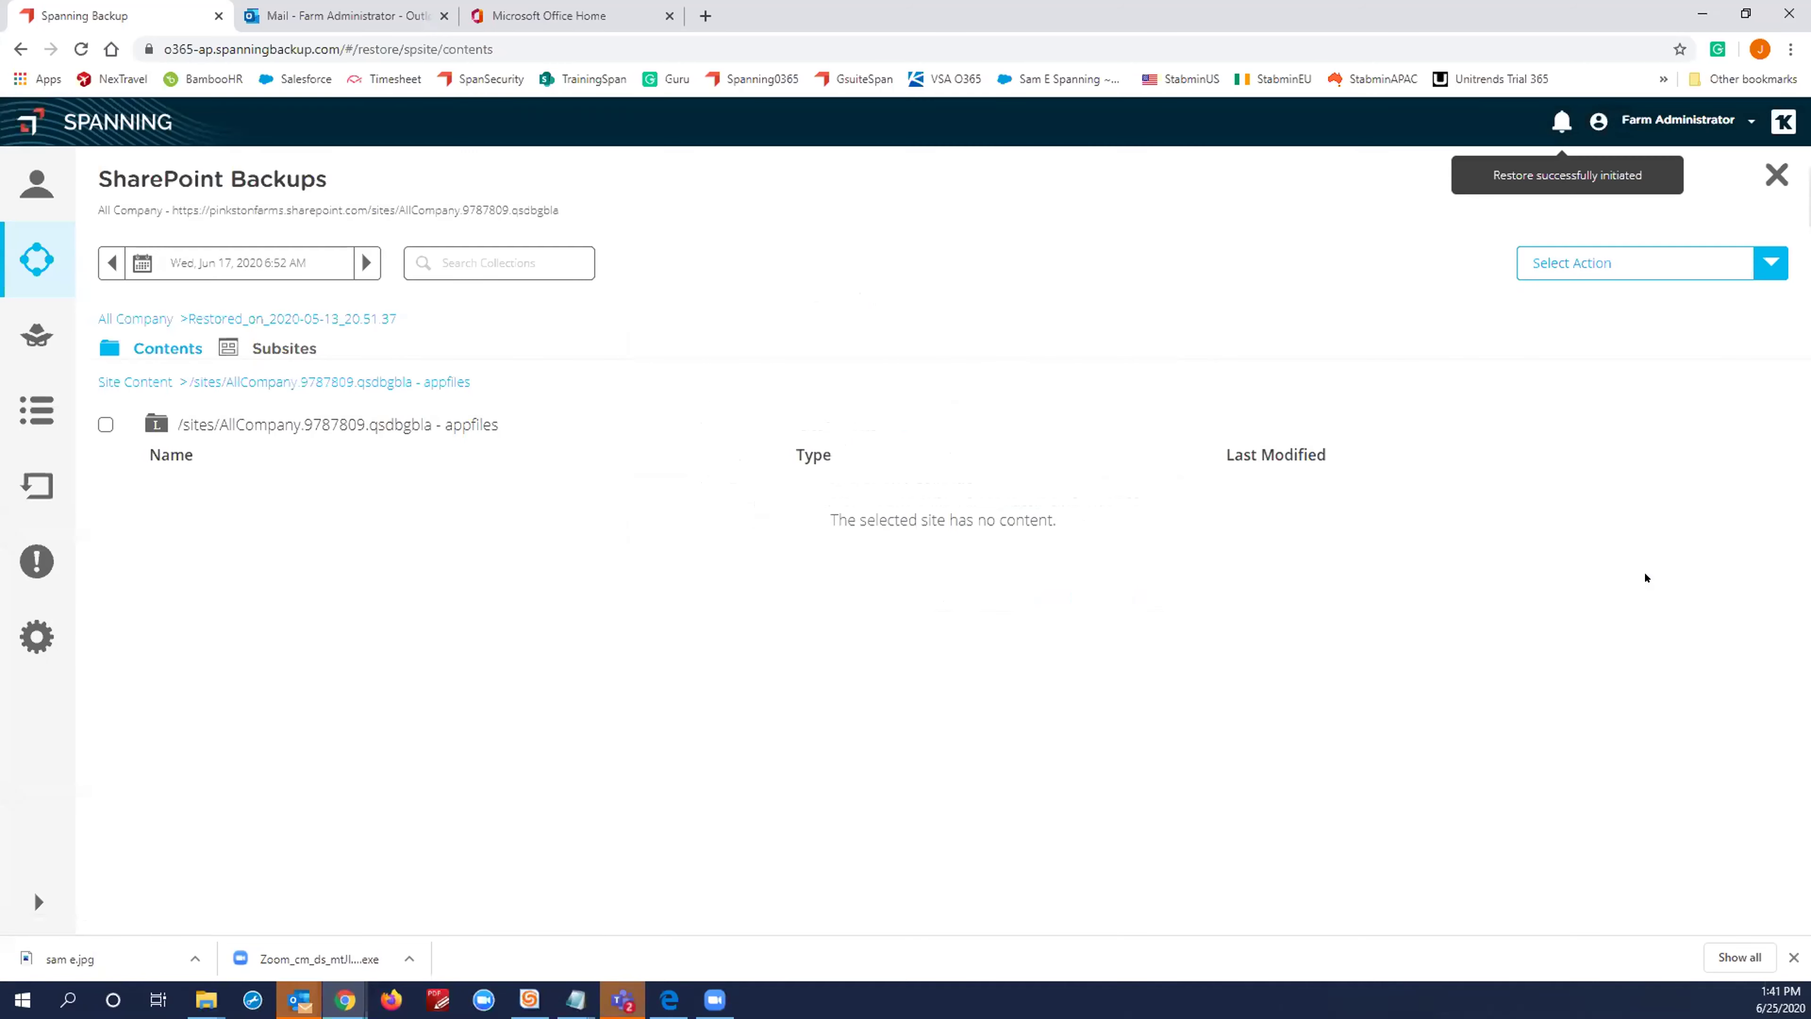
Step: Open the past activity log and filter it to show only Restore events
click(1561, 123)
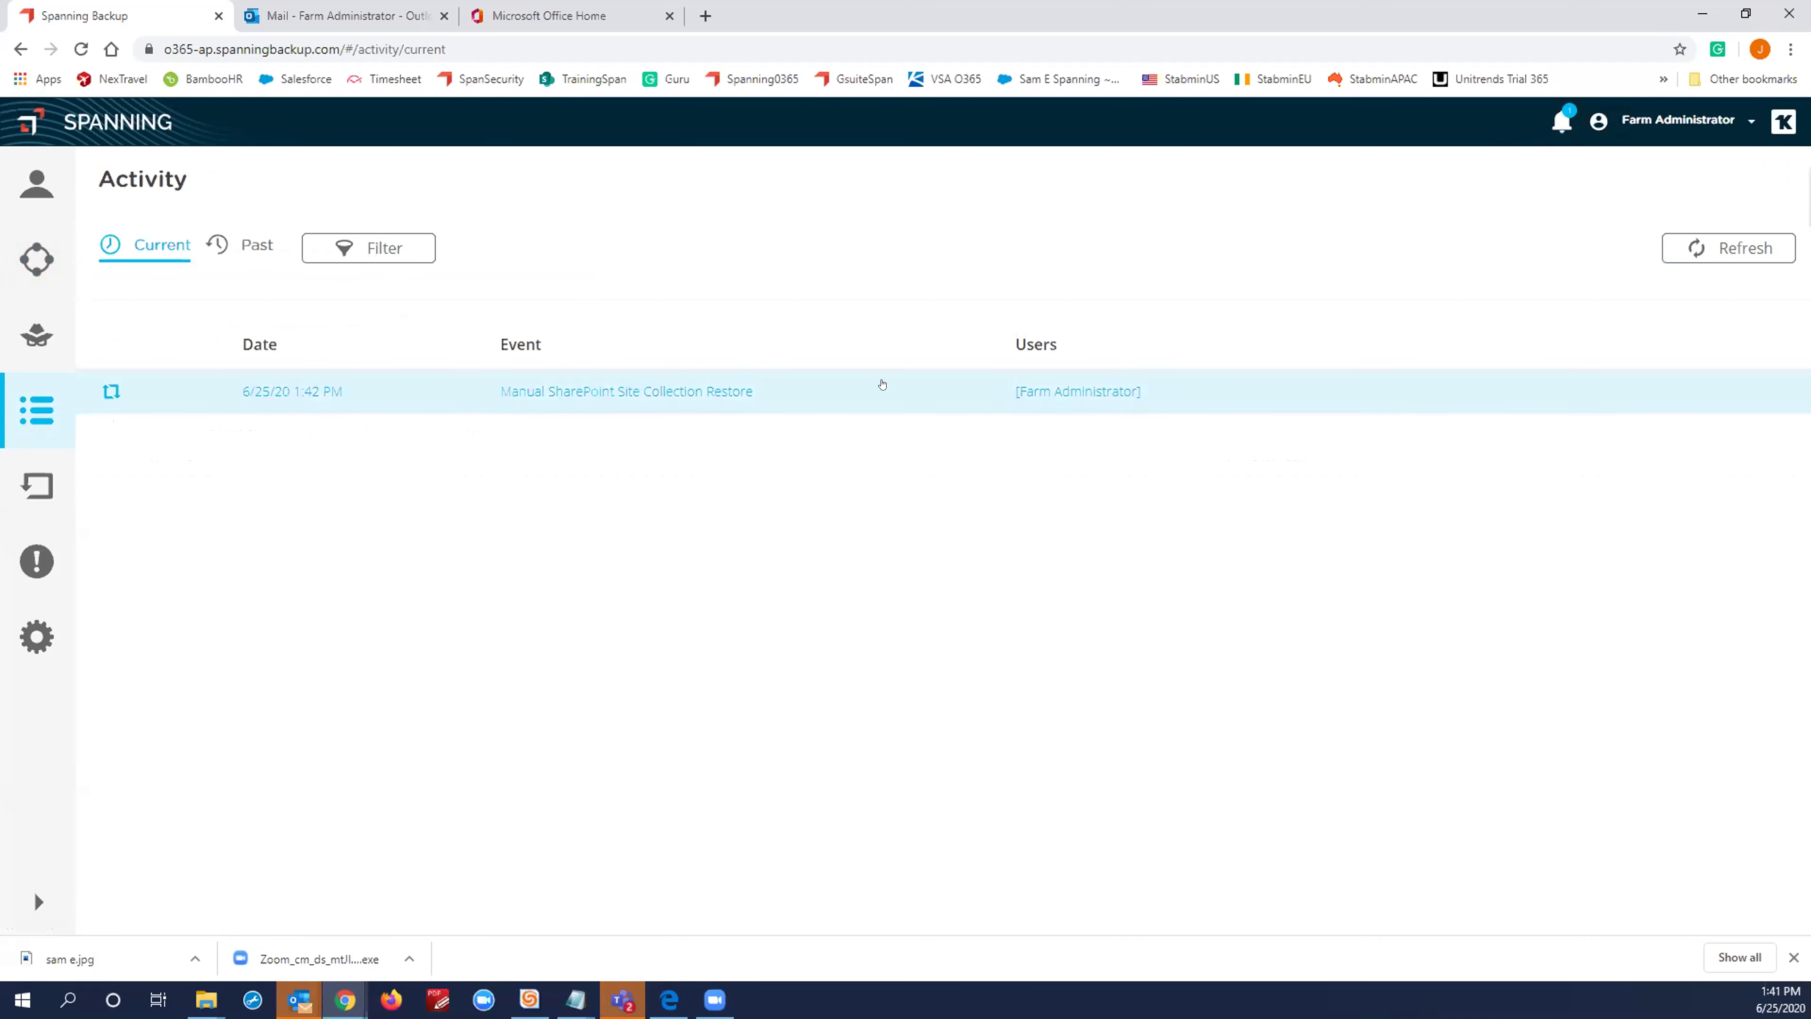
click(247, 246)
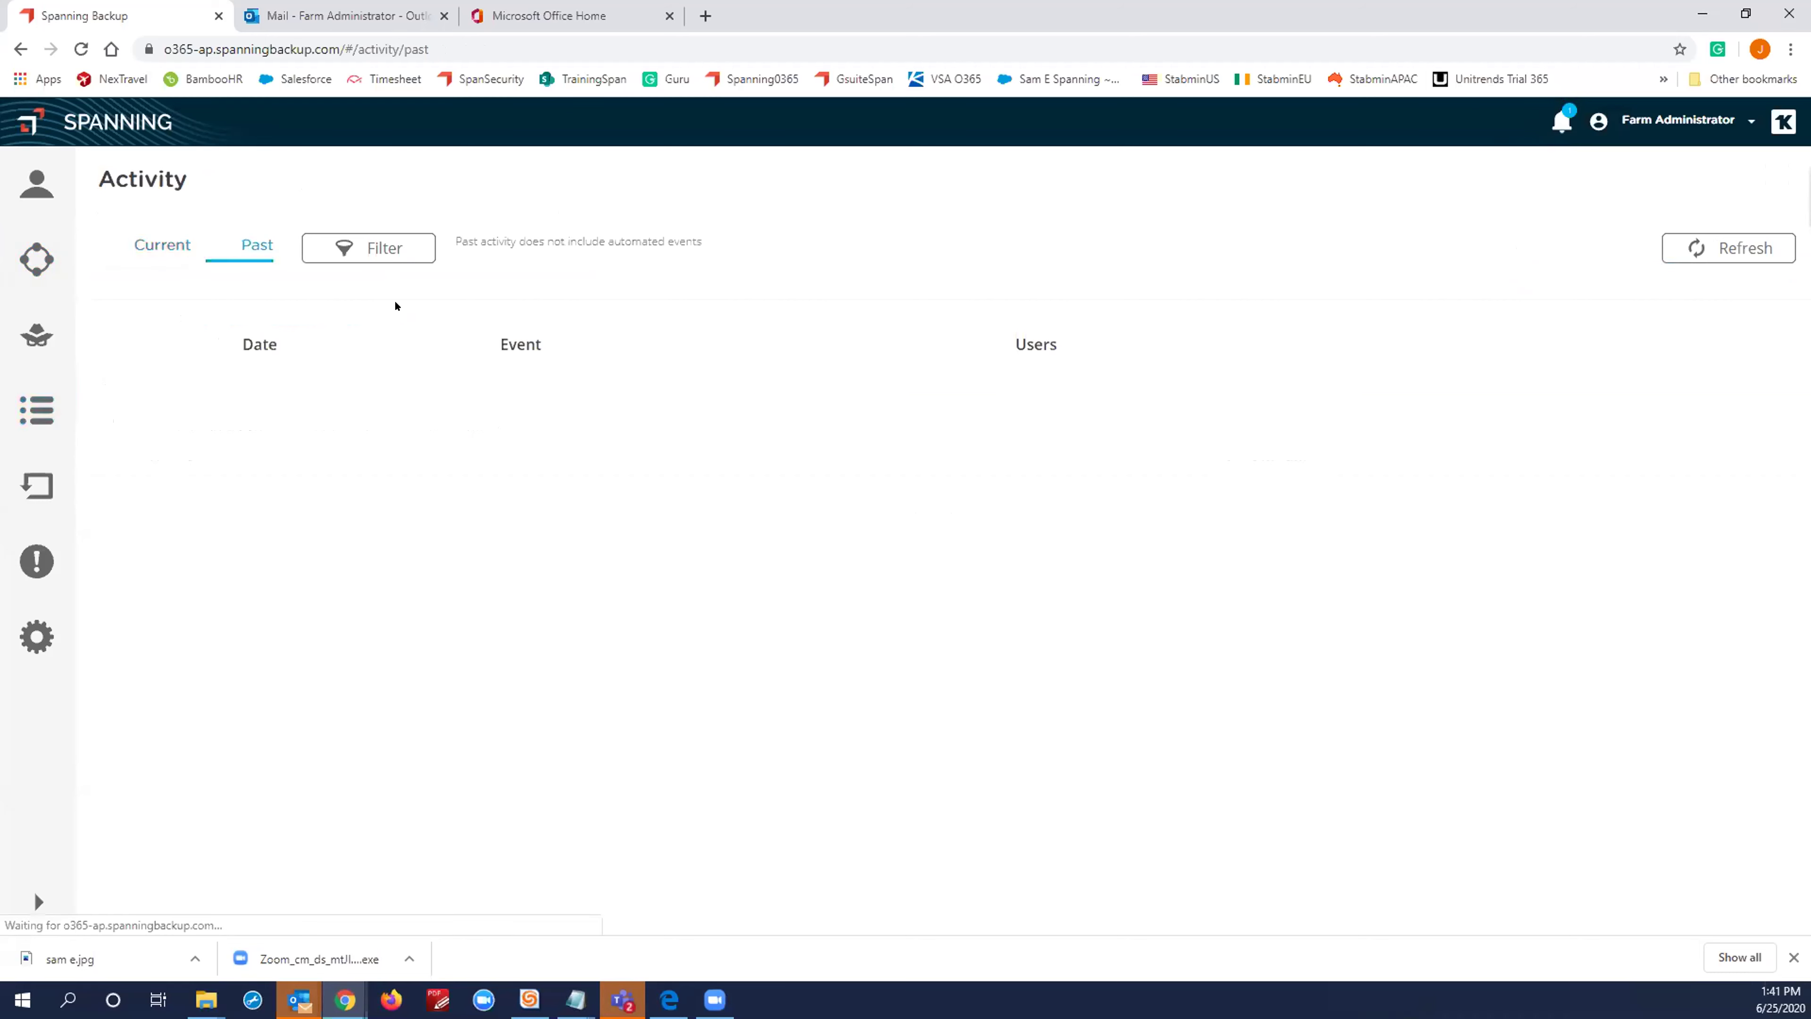
click(356, 248)
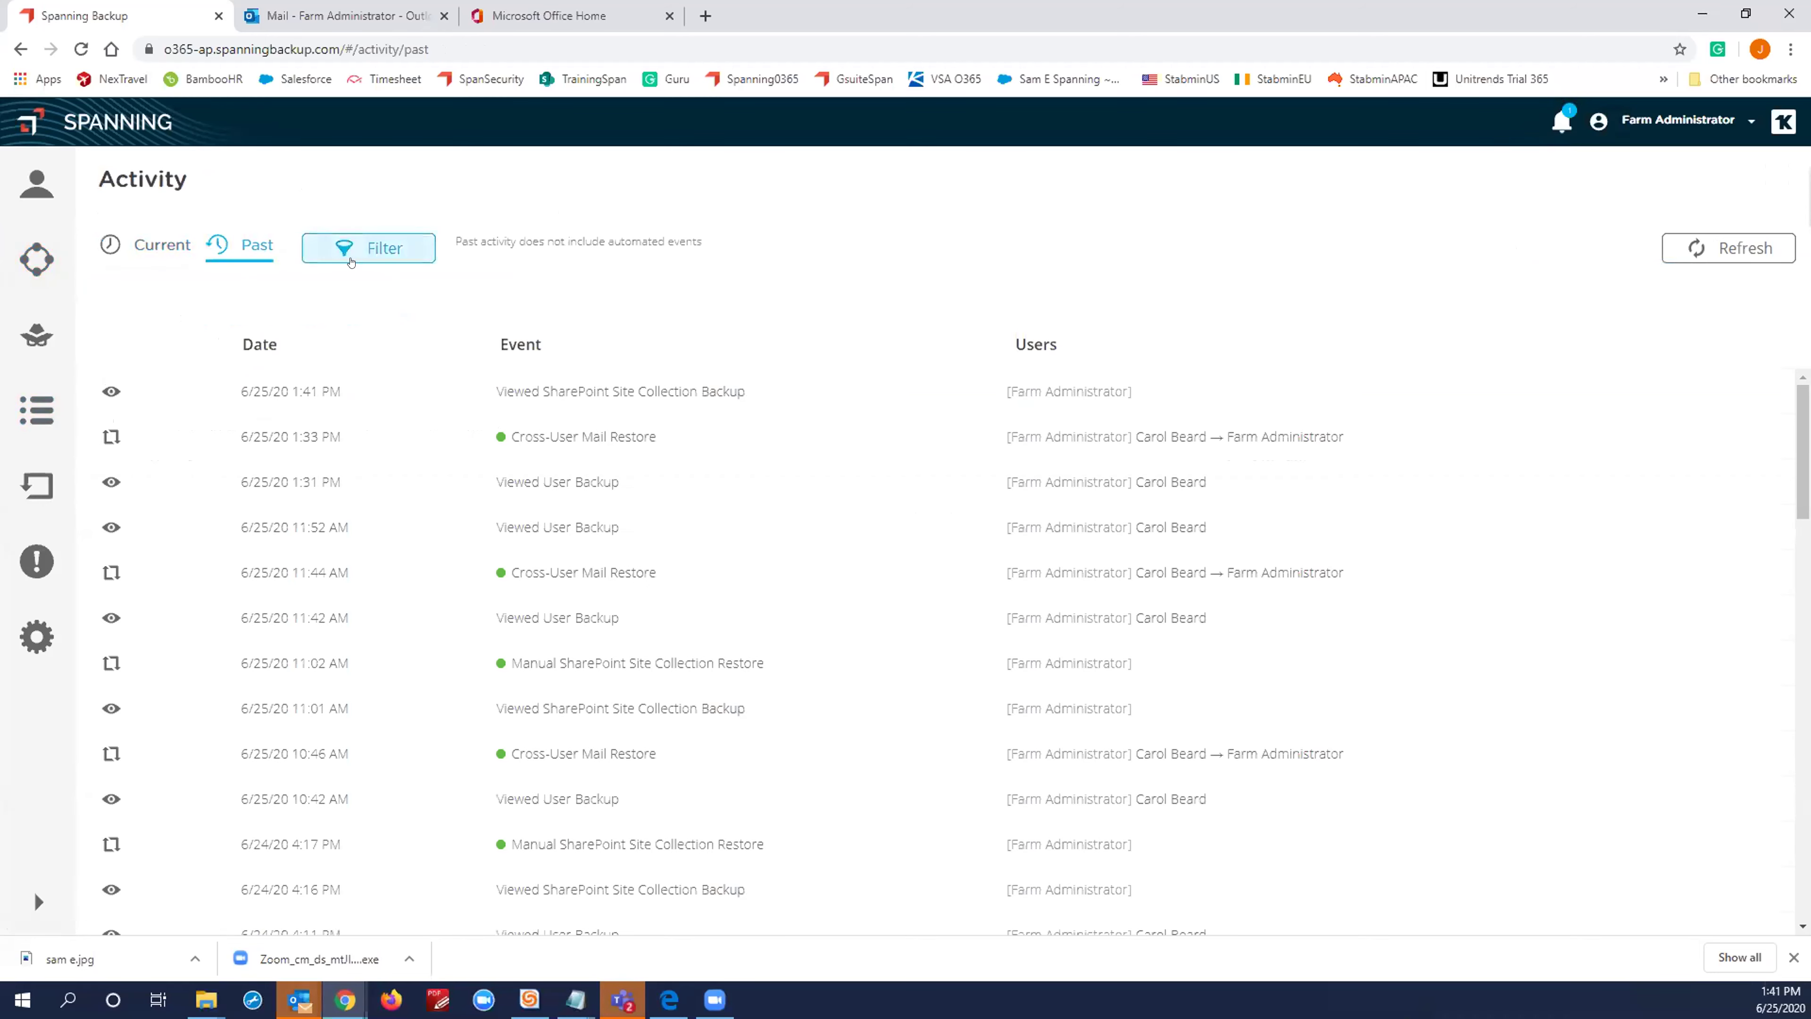
click(247, 350)
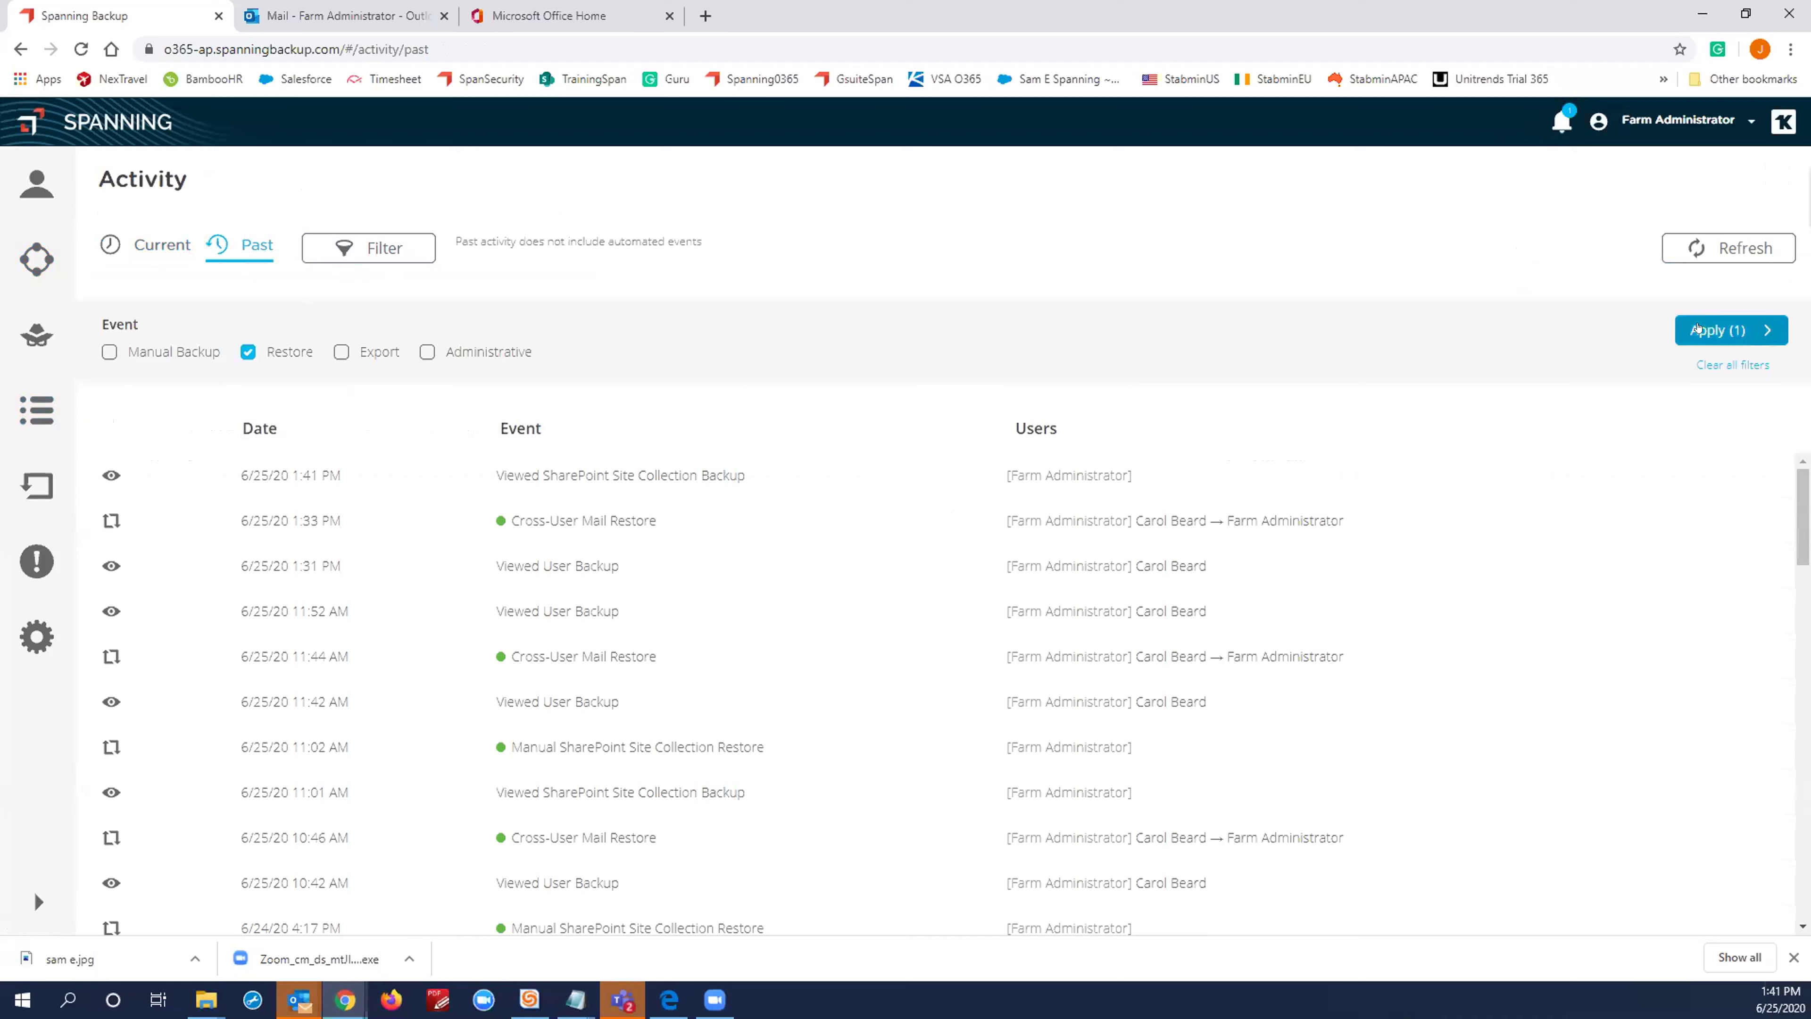
click(1731, 329)
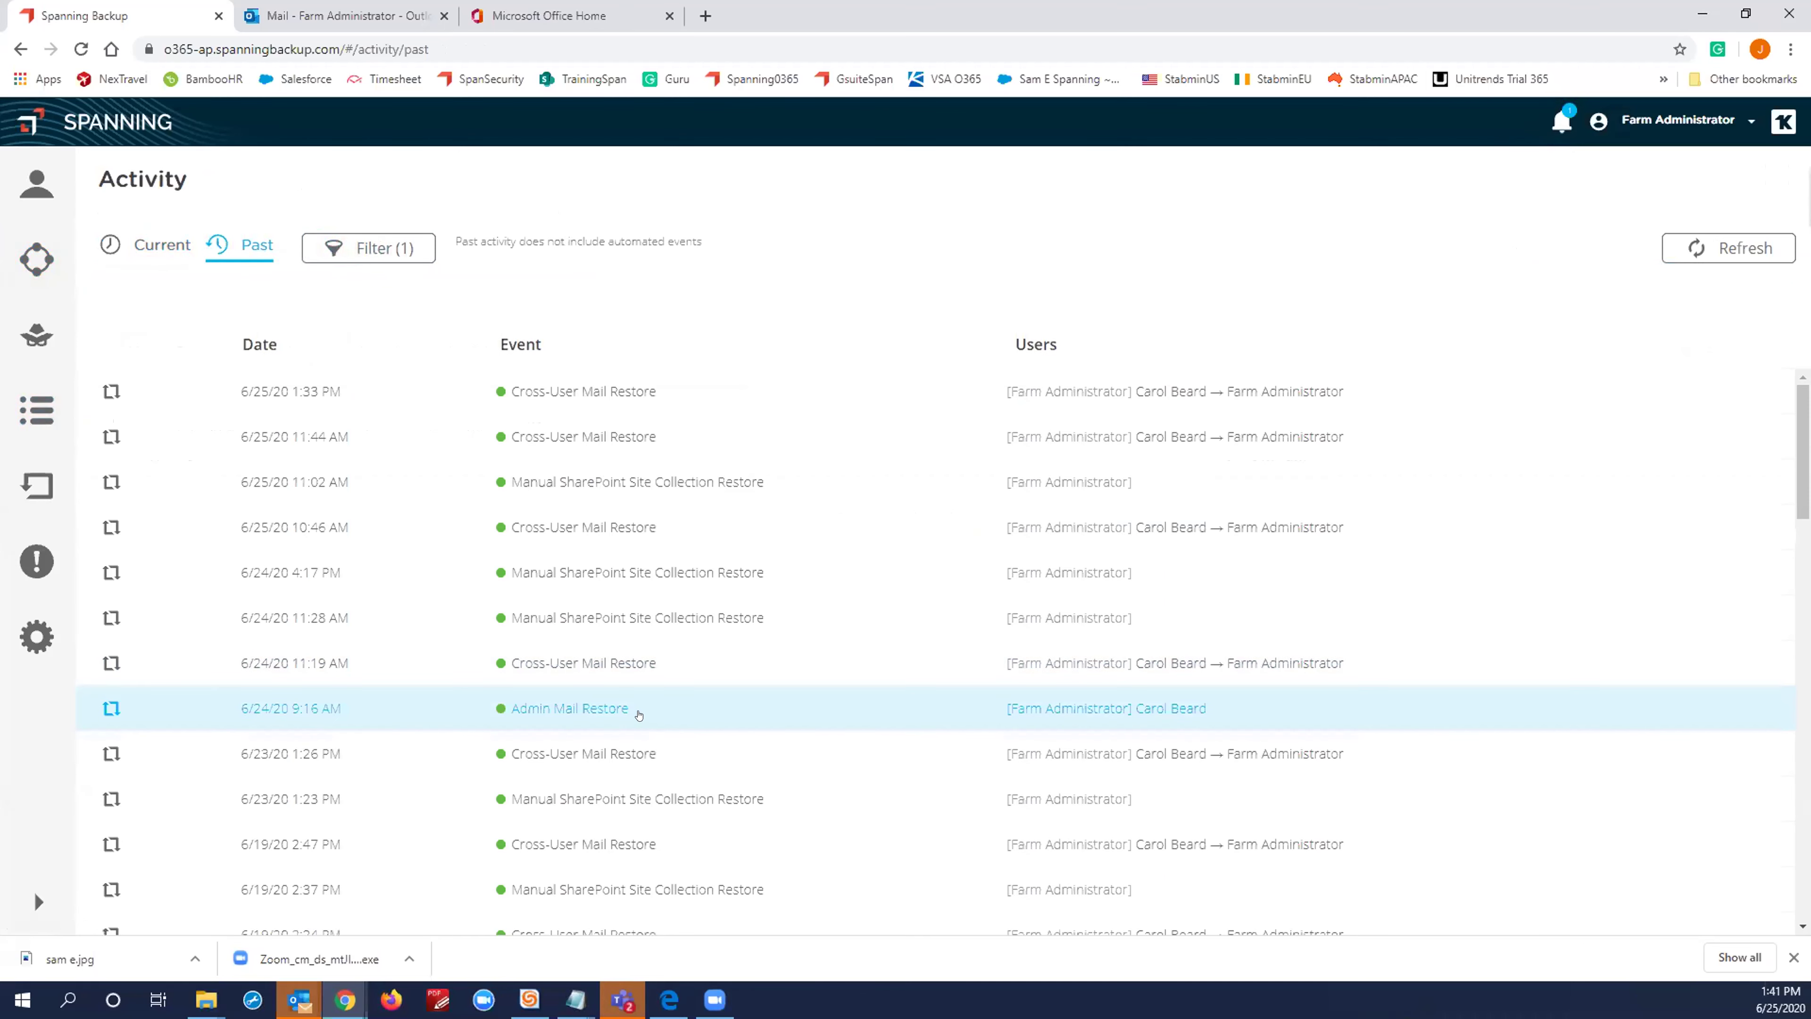
Step: View the restored site linked in the 6/25/20 11:02 AM manual SharePoint site collection restore, and return to the activity log
click(552, 485)
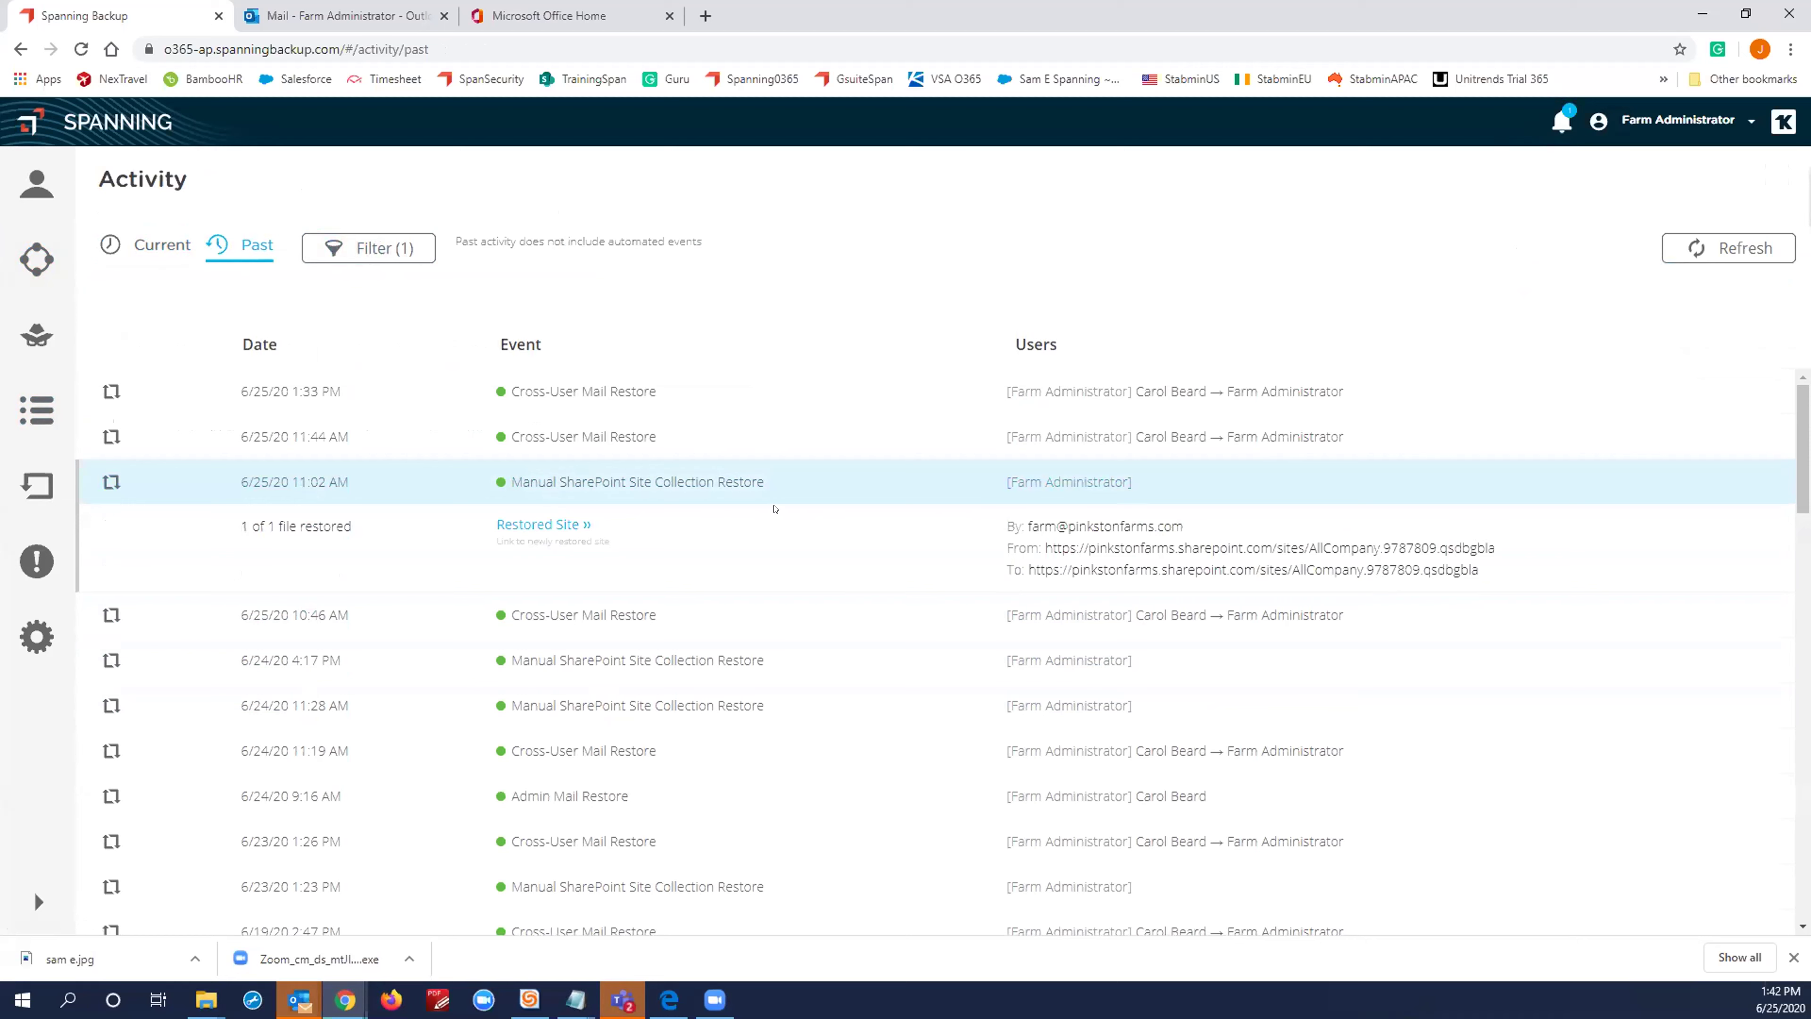
click(522, 524)
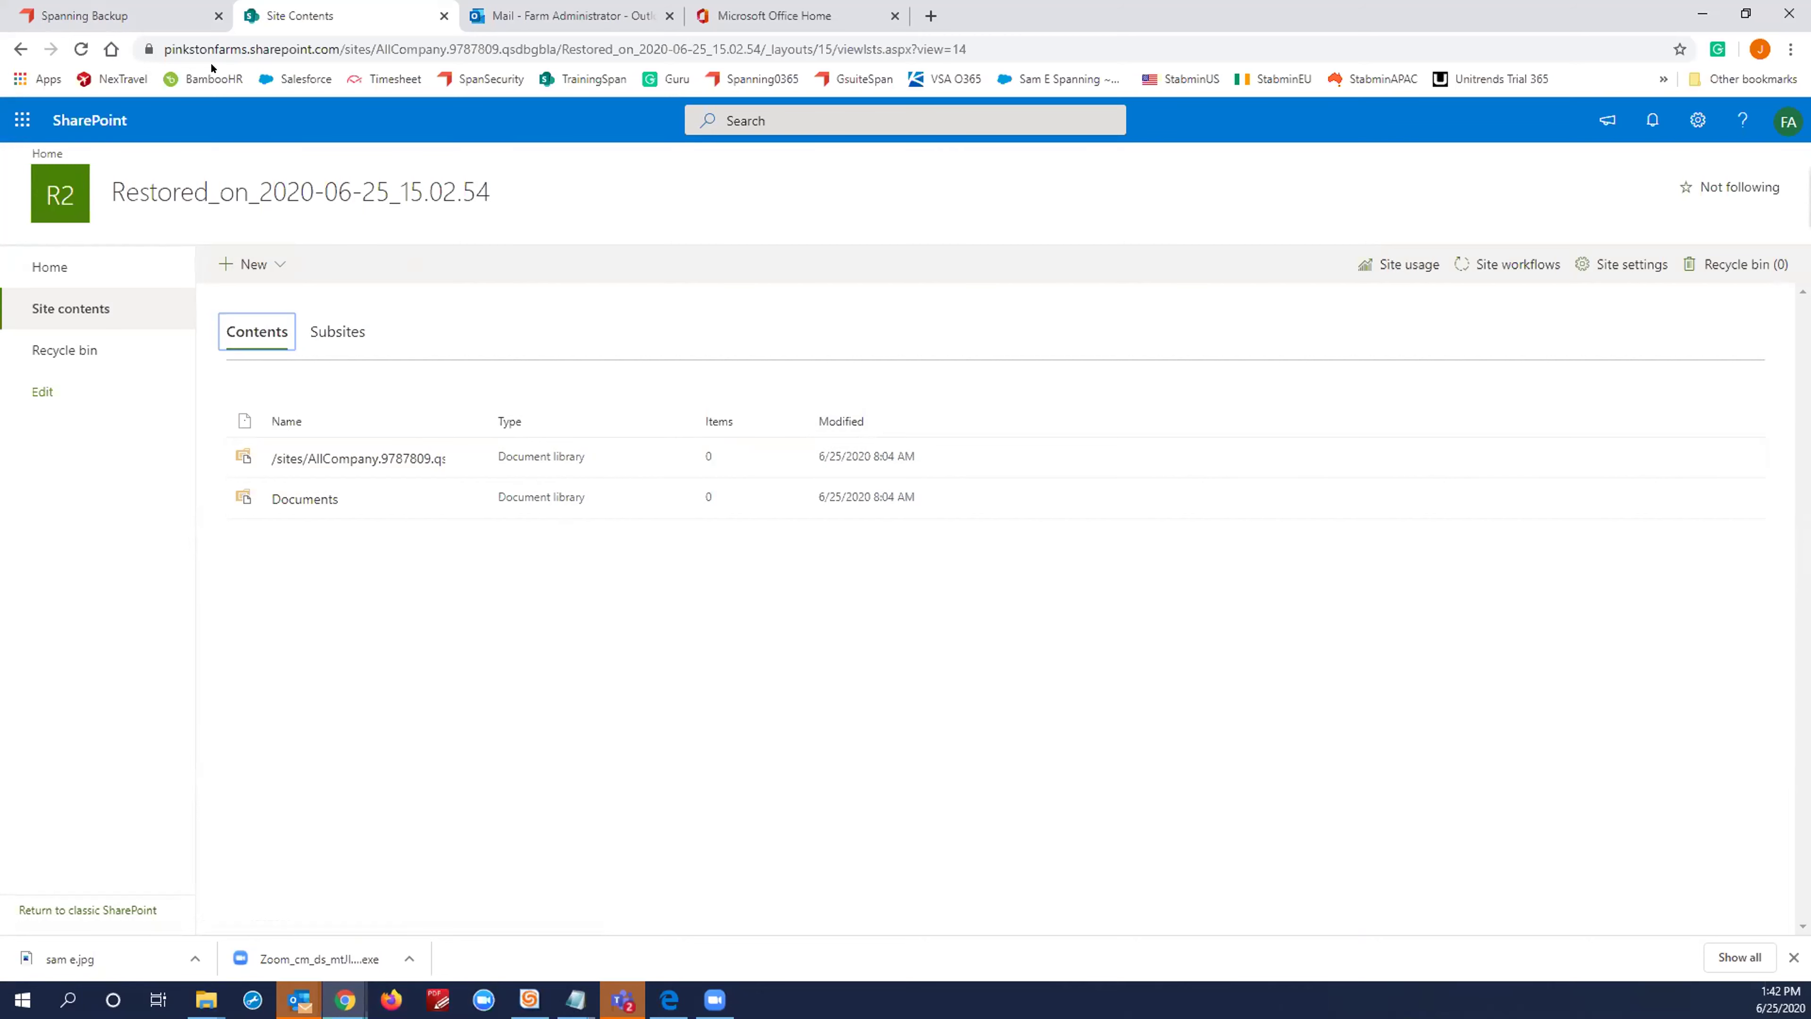
key(ctrl+1)
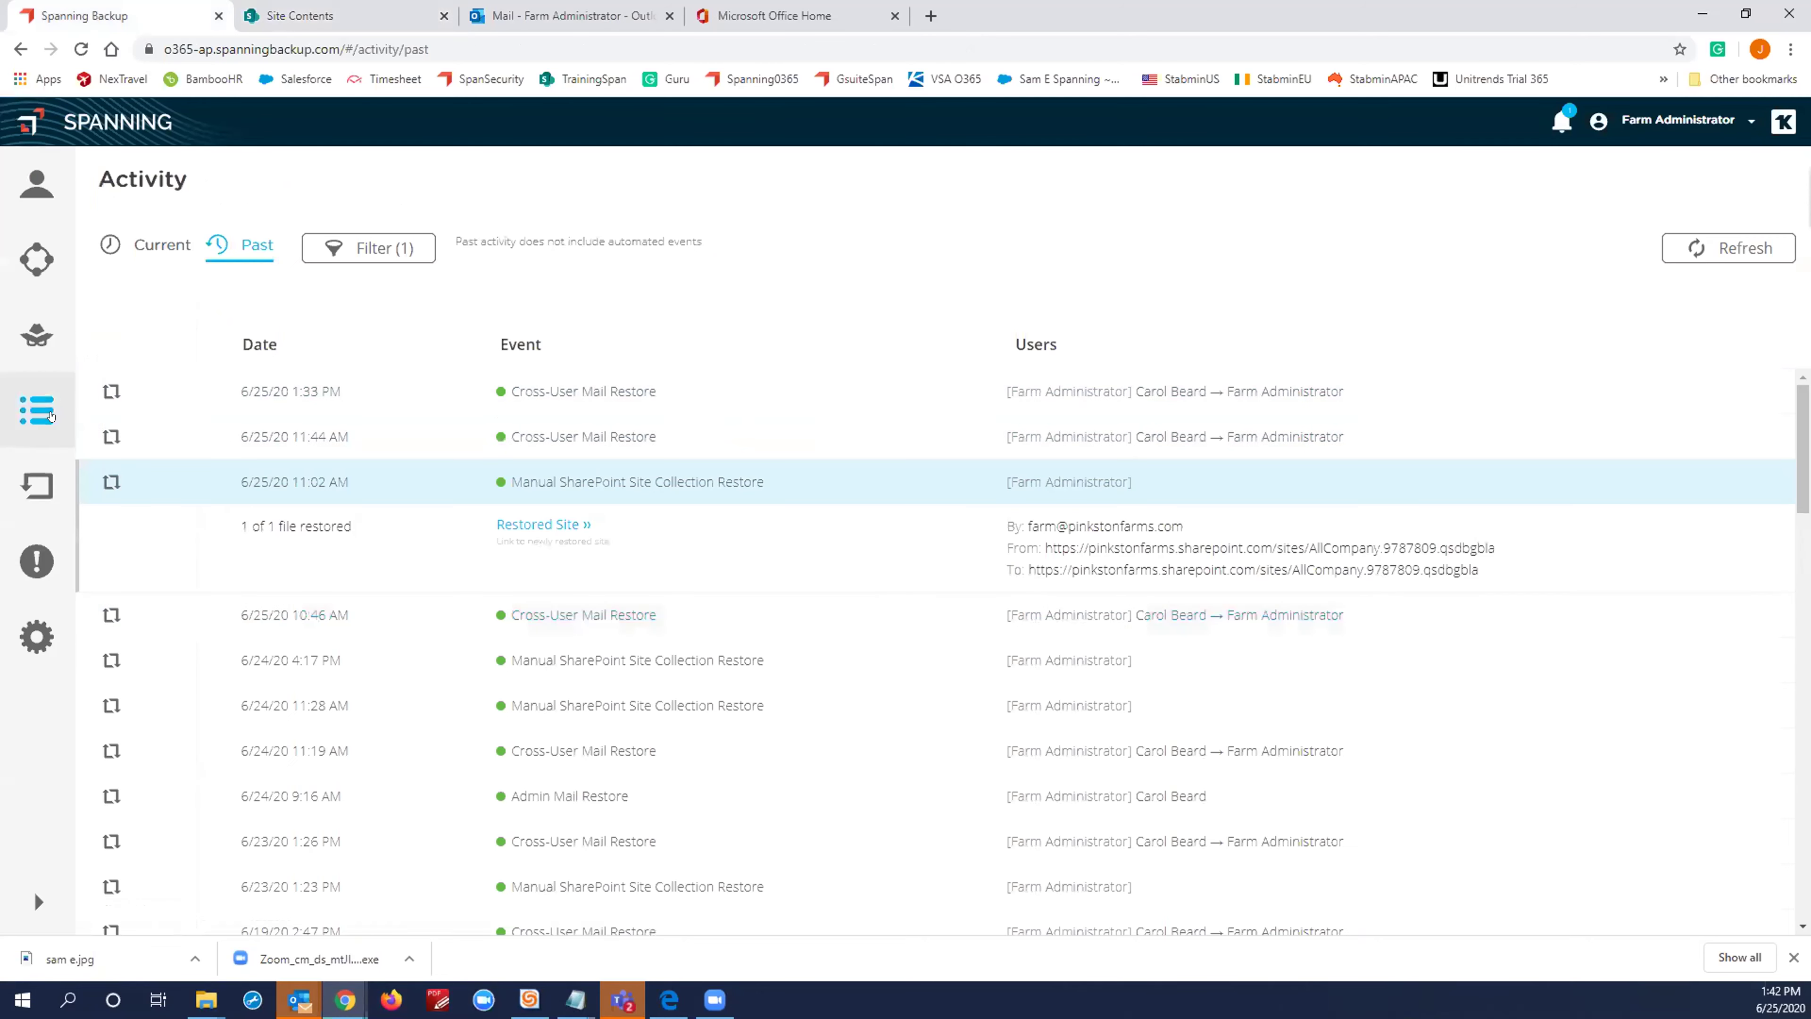
Step: Remove the Restore event filter from the past activity log
click(401, 251)
click(246, 353)
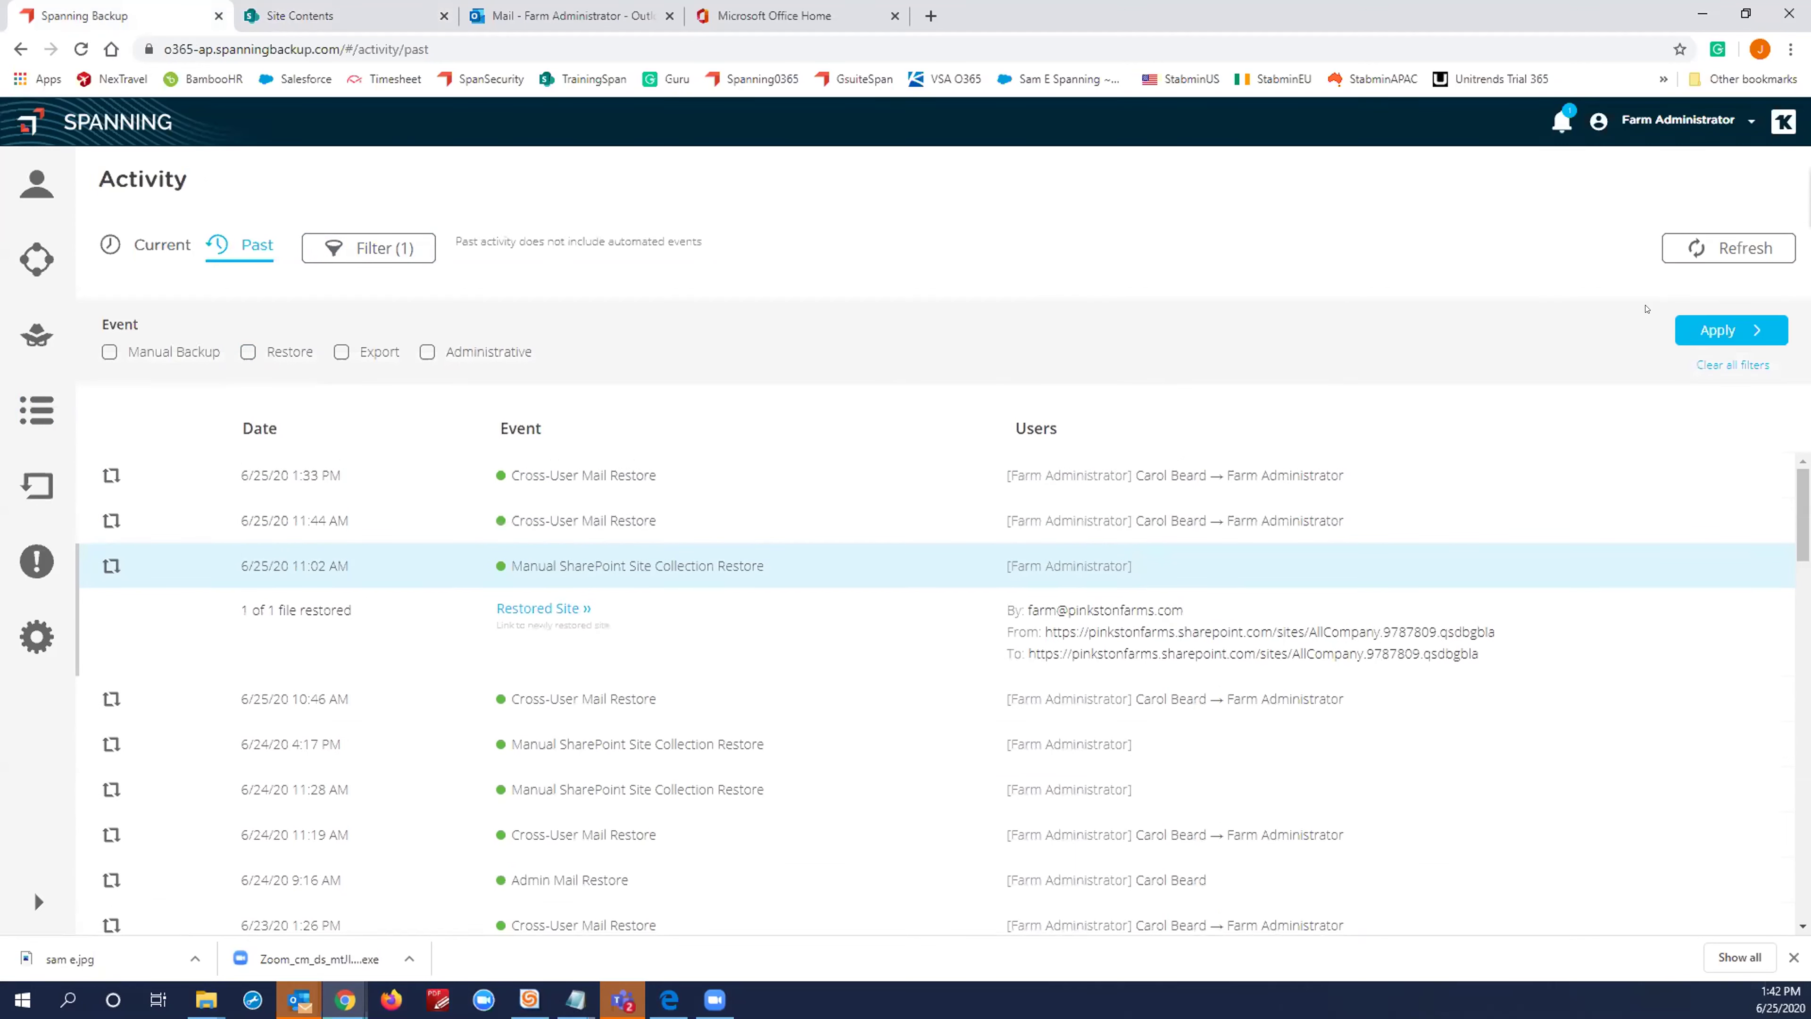
click(1740, 328)
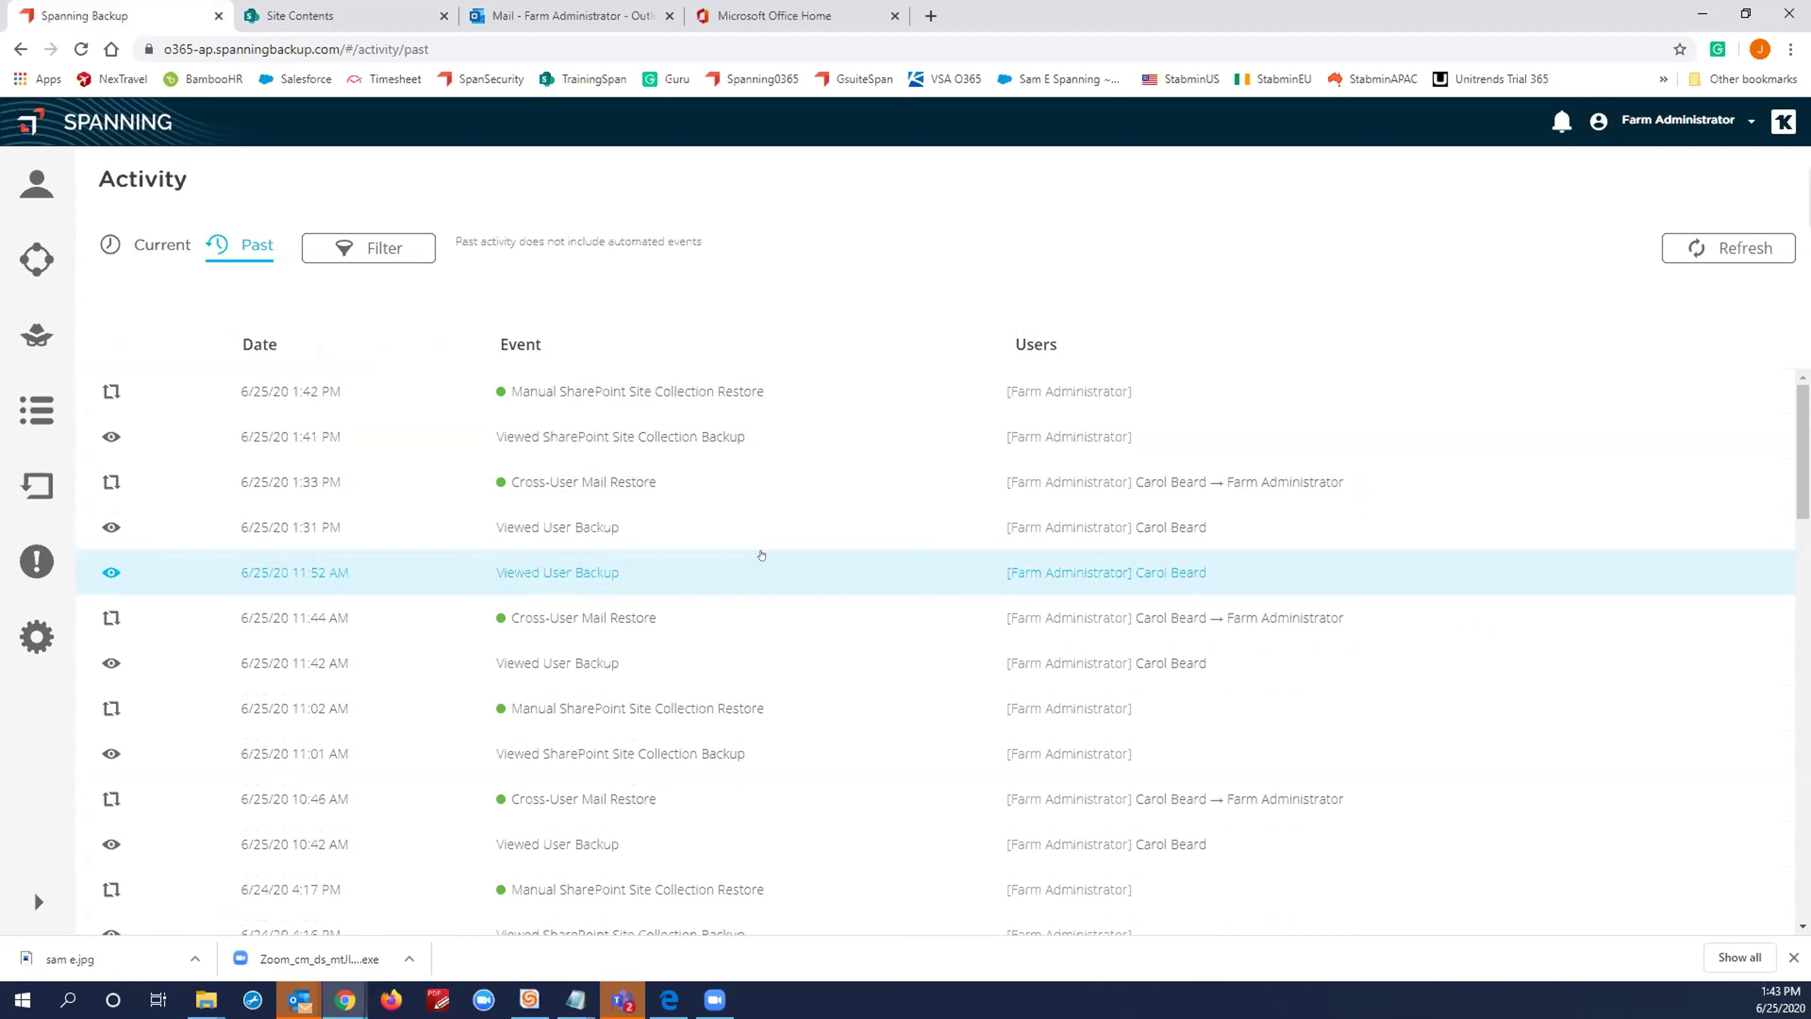
Step: Examine the details of the newest SharePoint restore, the newest SharePoint backup view and the 1:31 PM user backup view
click(687, 403)
click(720, 541)
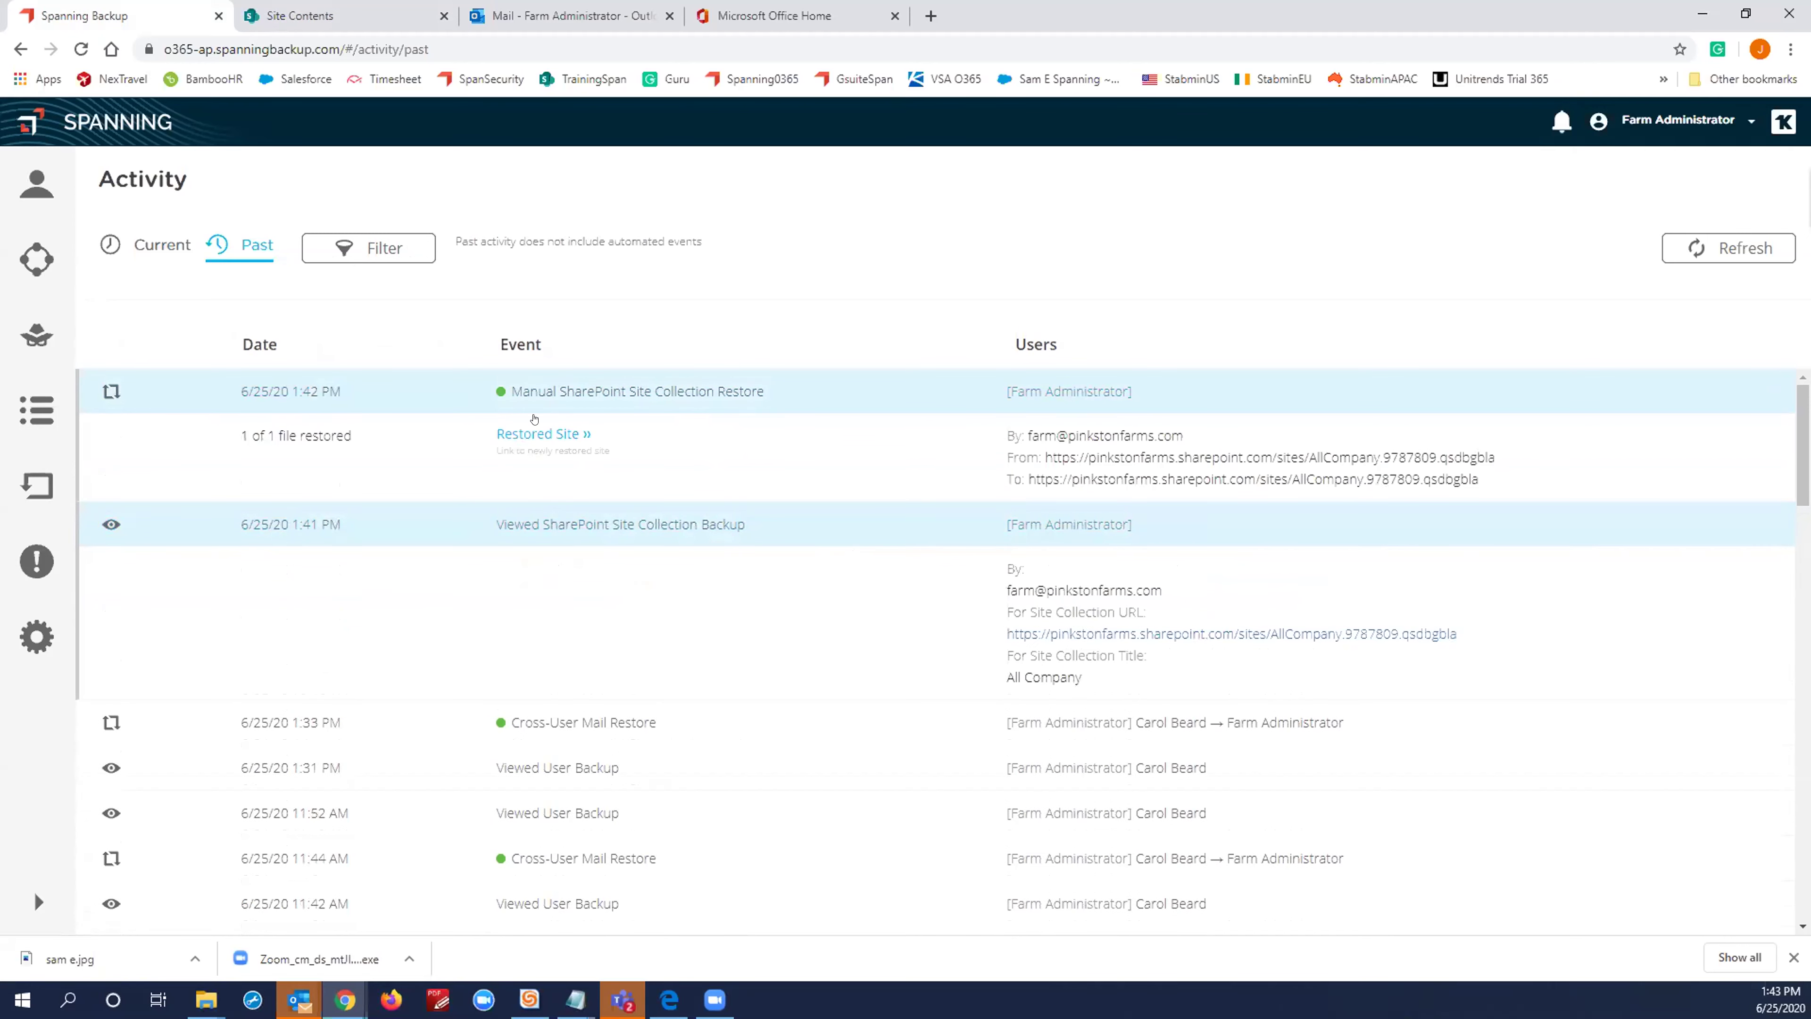
scroll(689, 560, down, 2)
scroll(689, 565, down, 10)
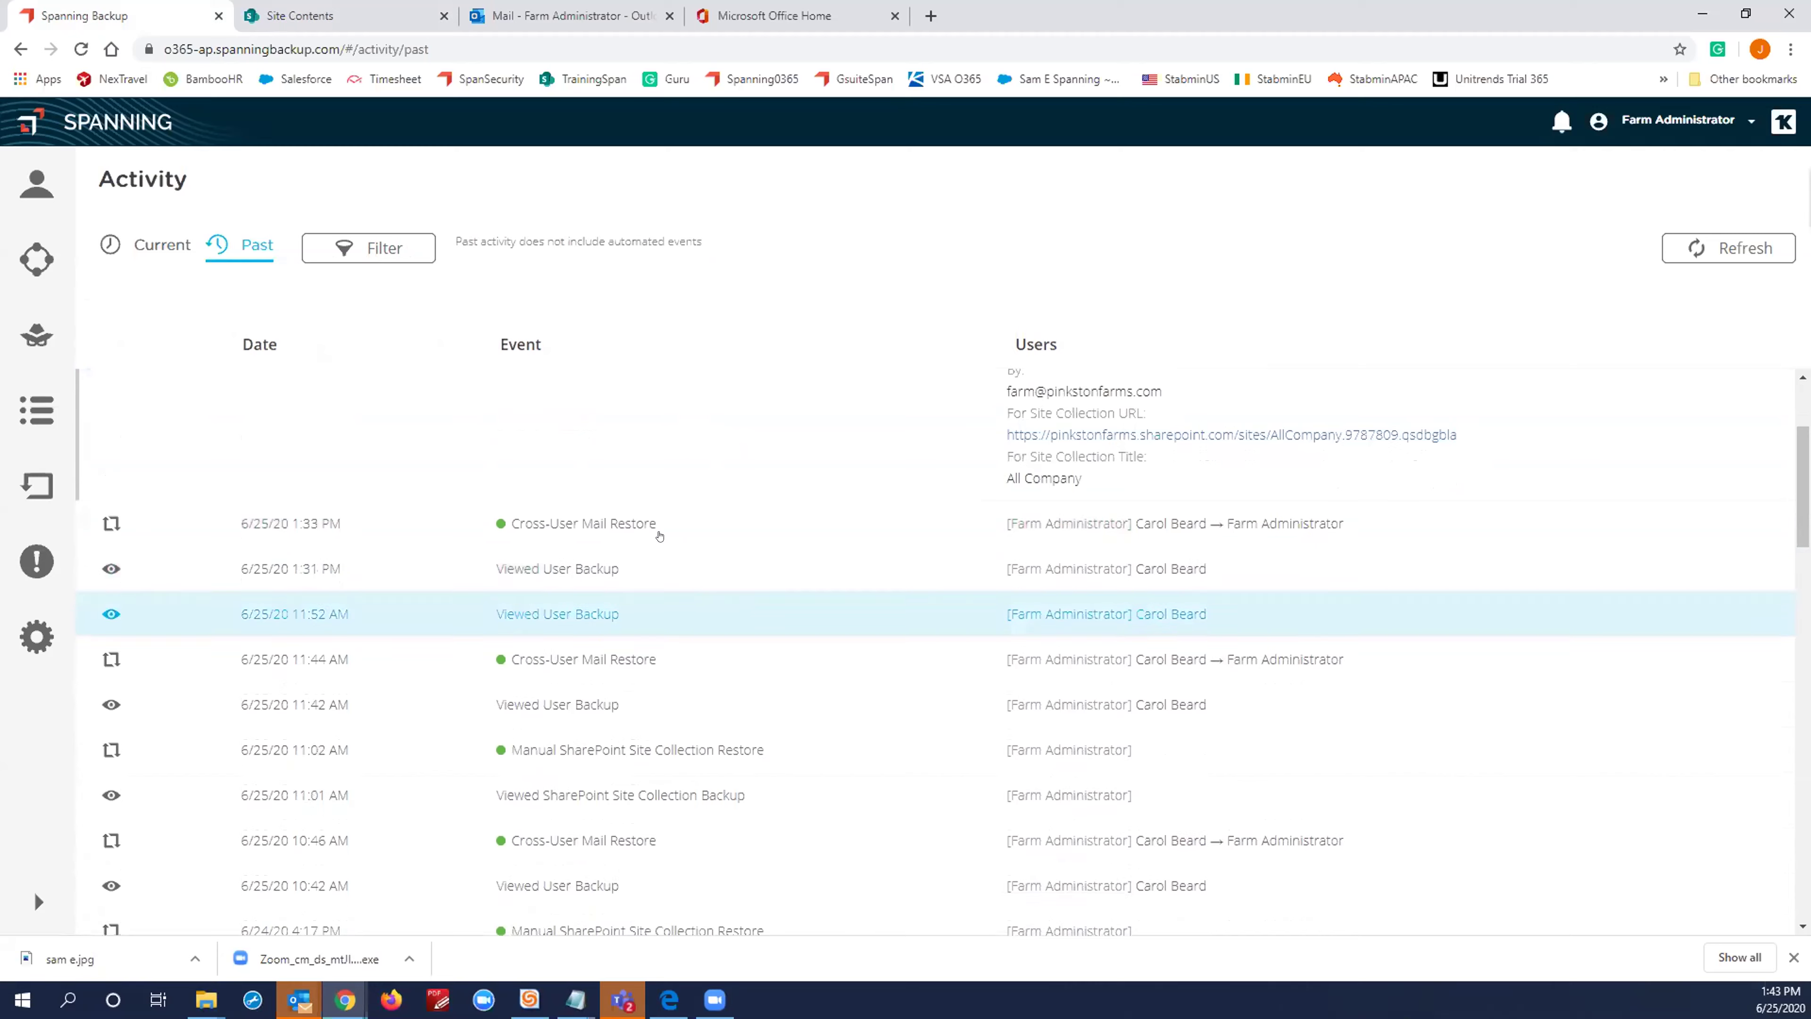
scroll(701, 597, up, 12)
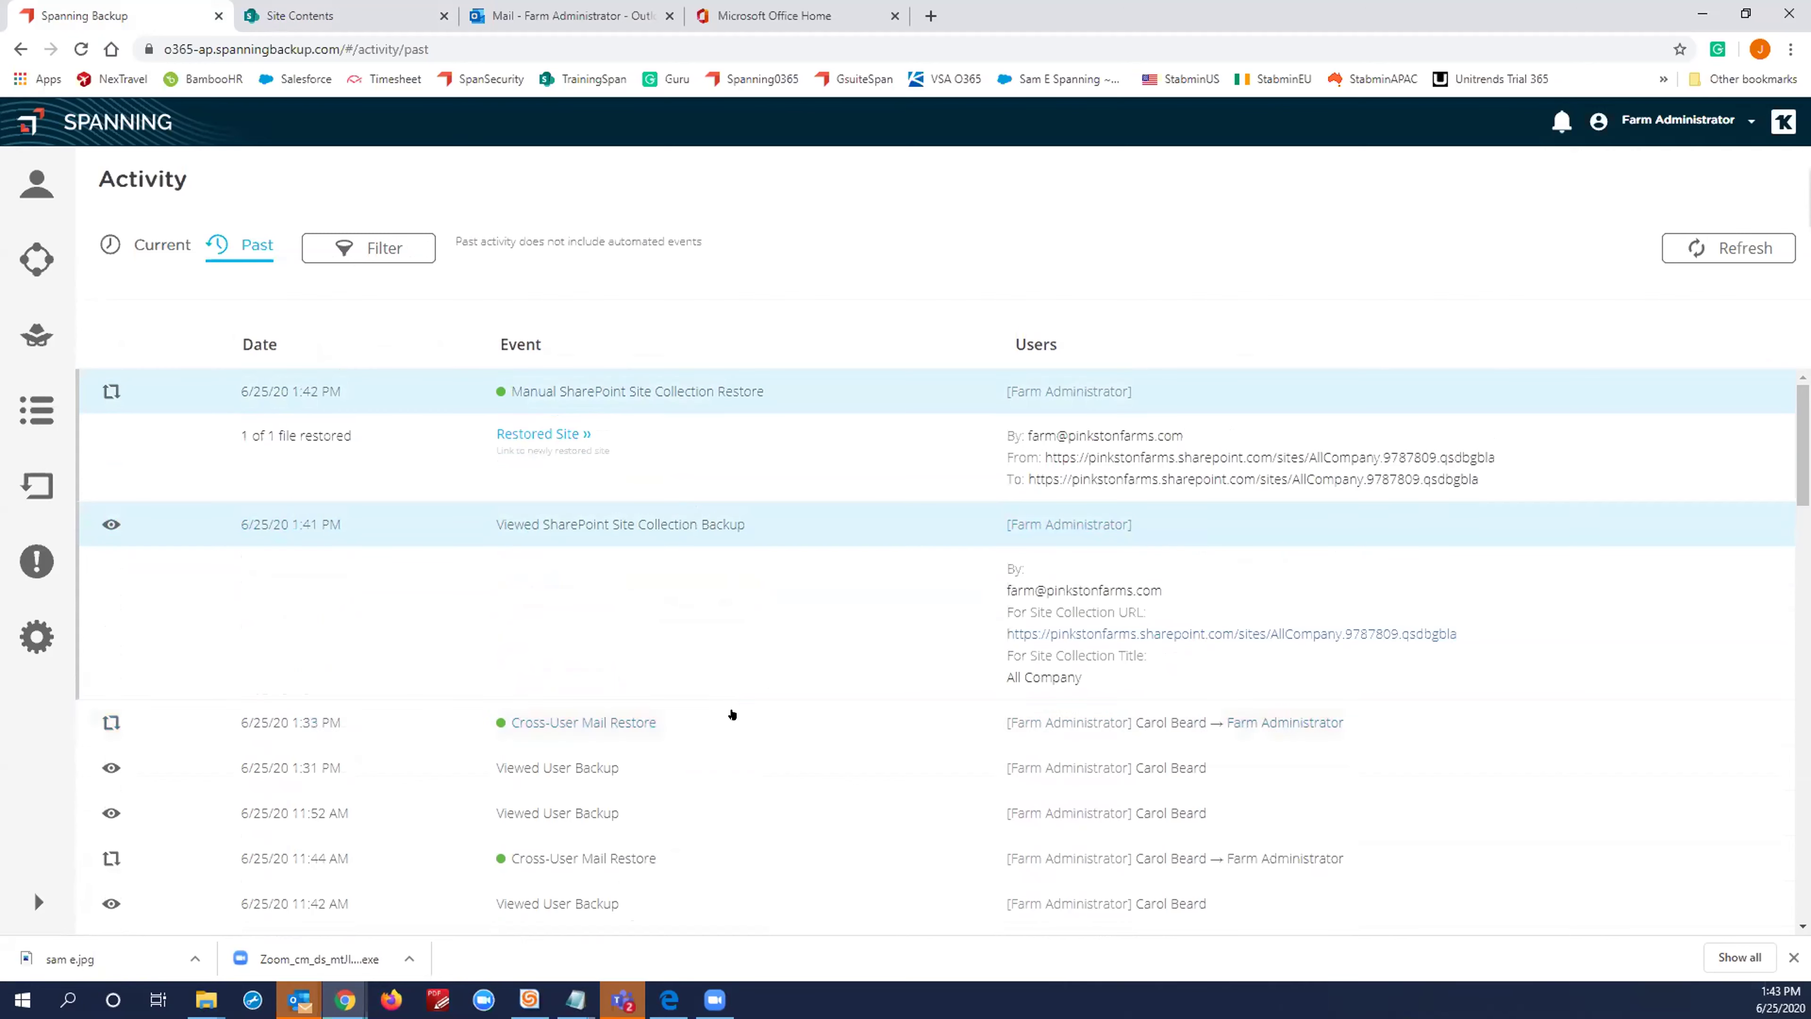
click(660, 767)
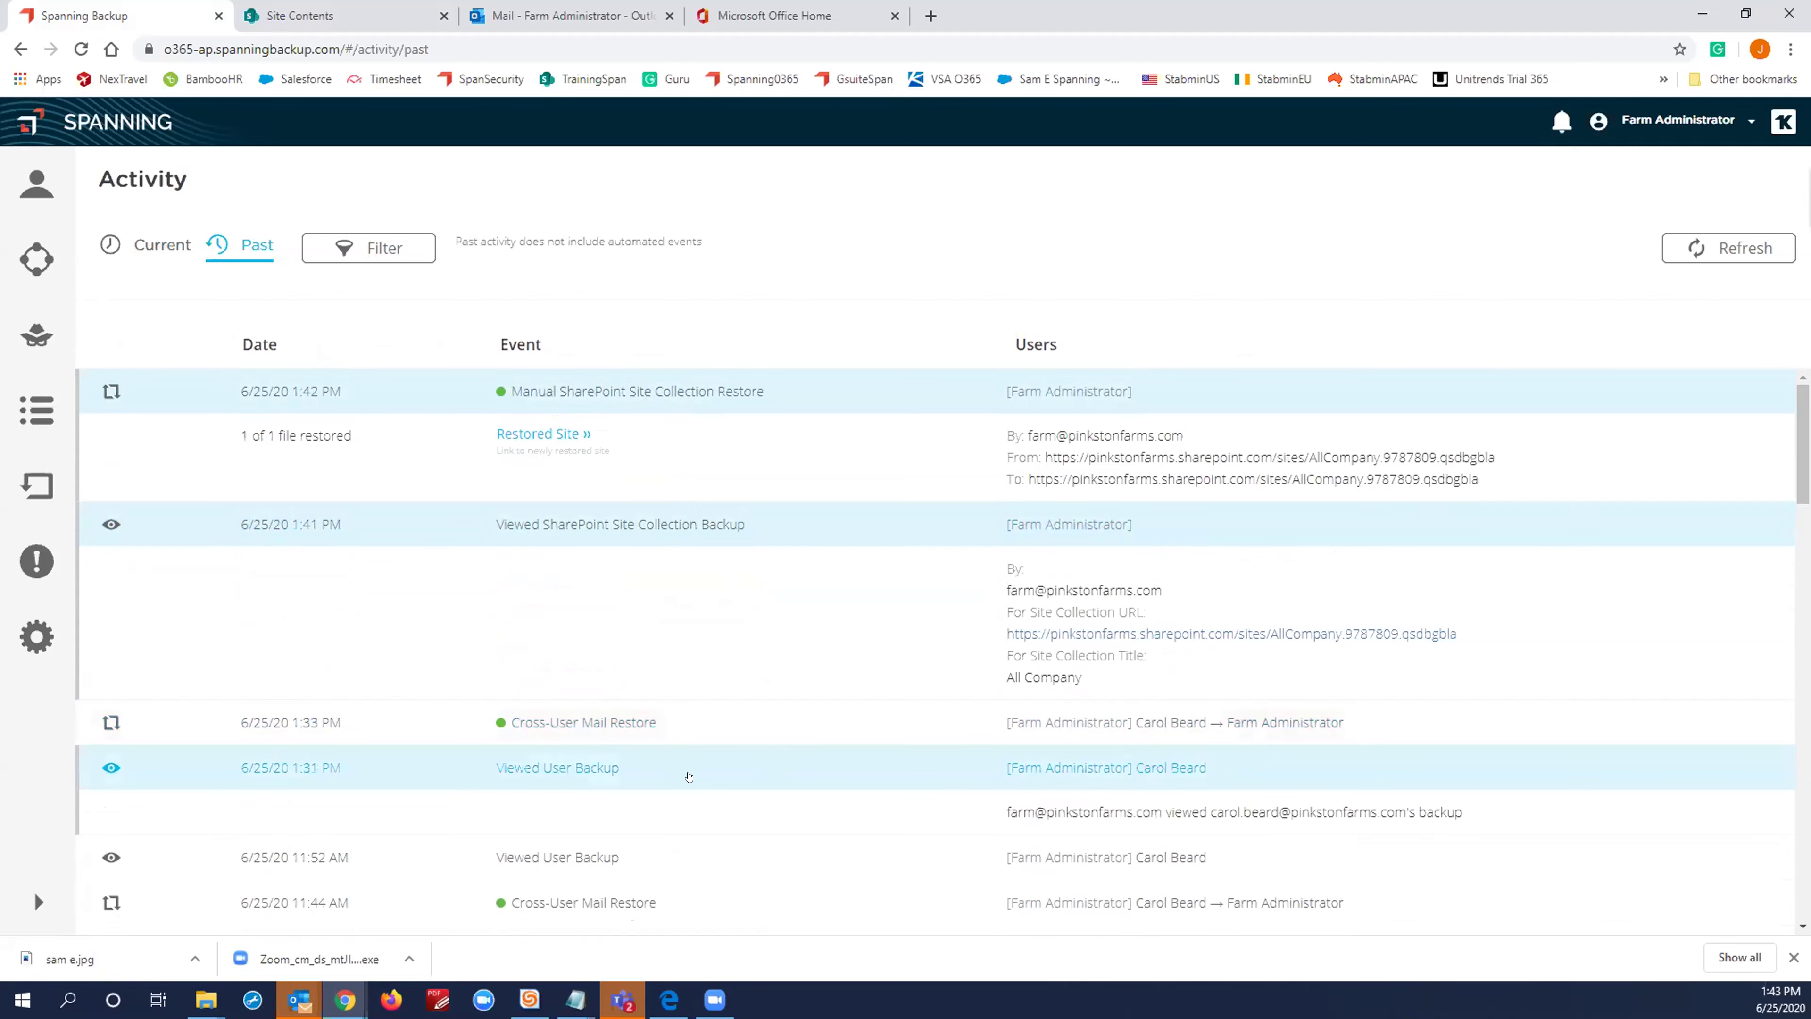
scroll(401, 671, down, 1)
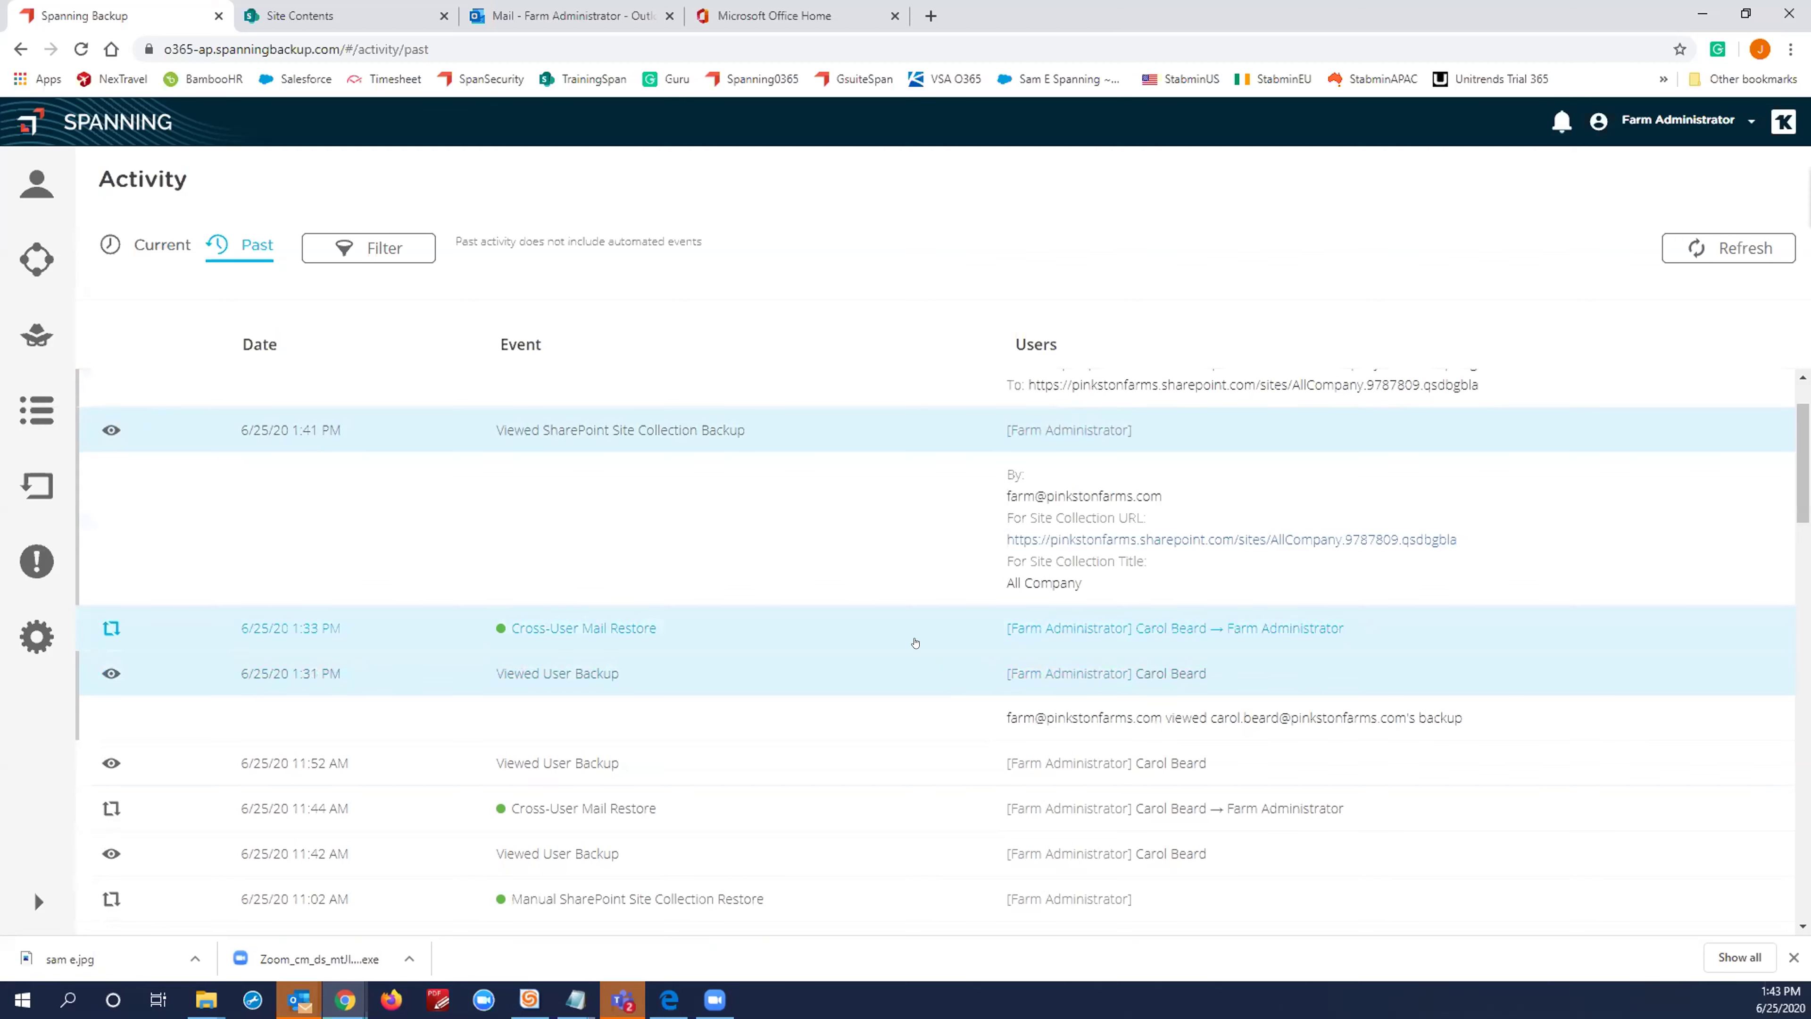
scroll(931, 659, down, 4)
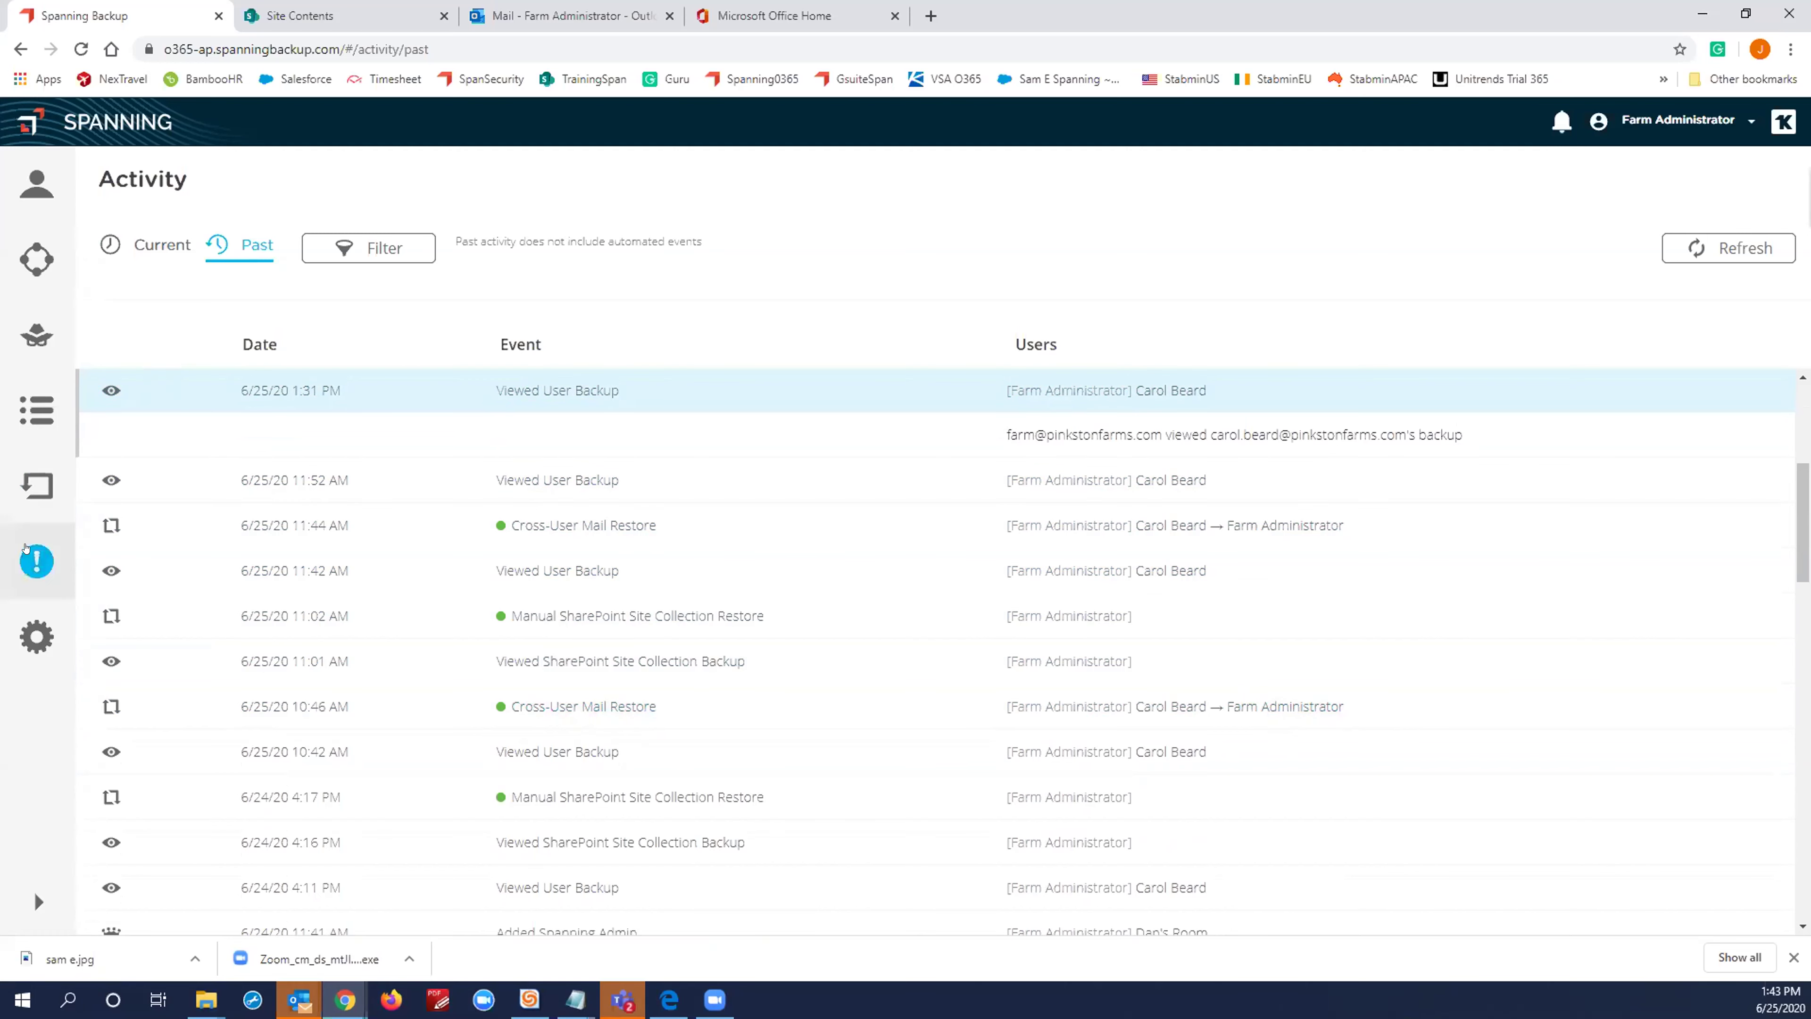
Step: Open the Problems list and read the details and problem codes of the three most recent backup errors
click(37, 561)
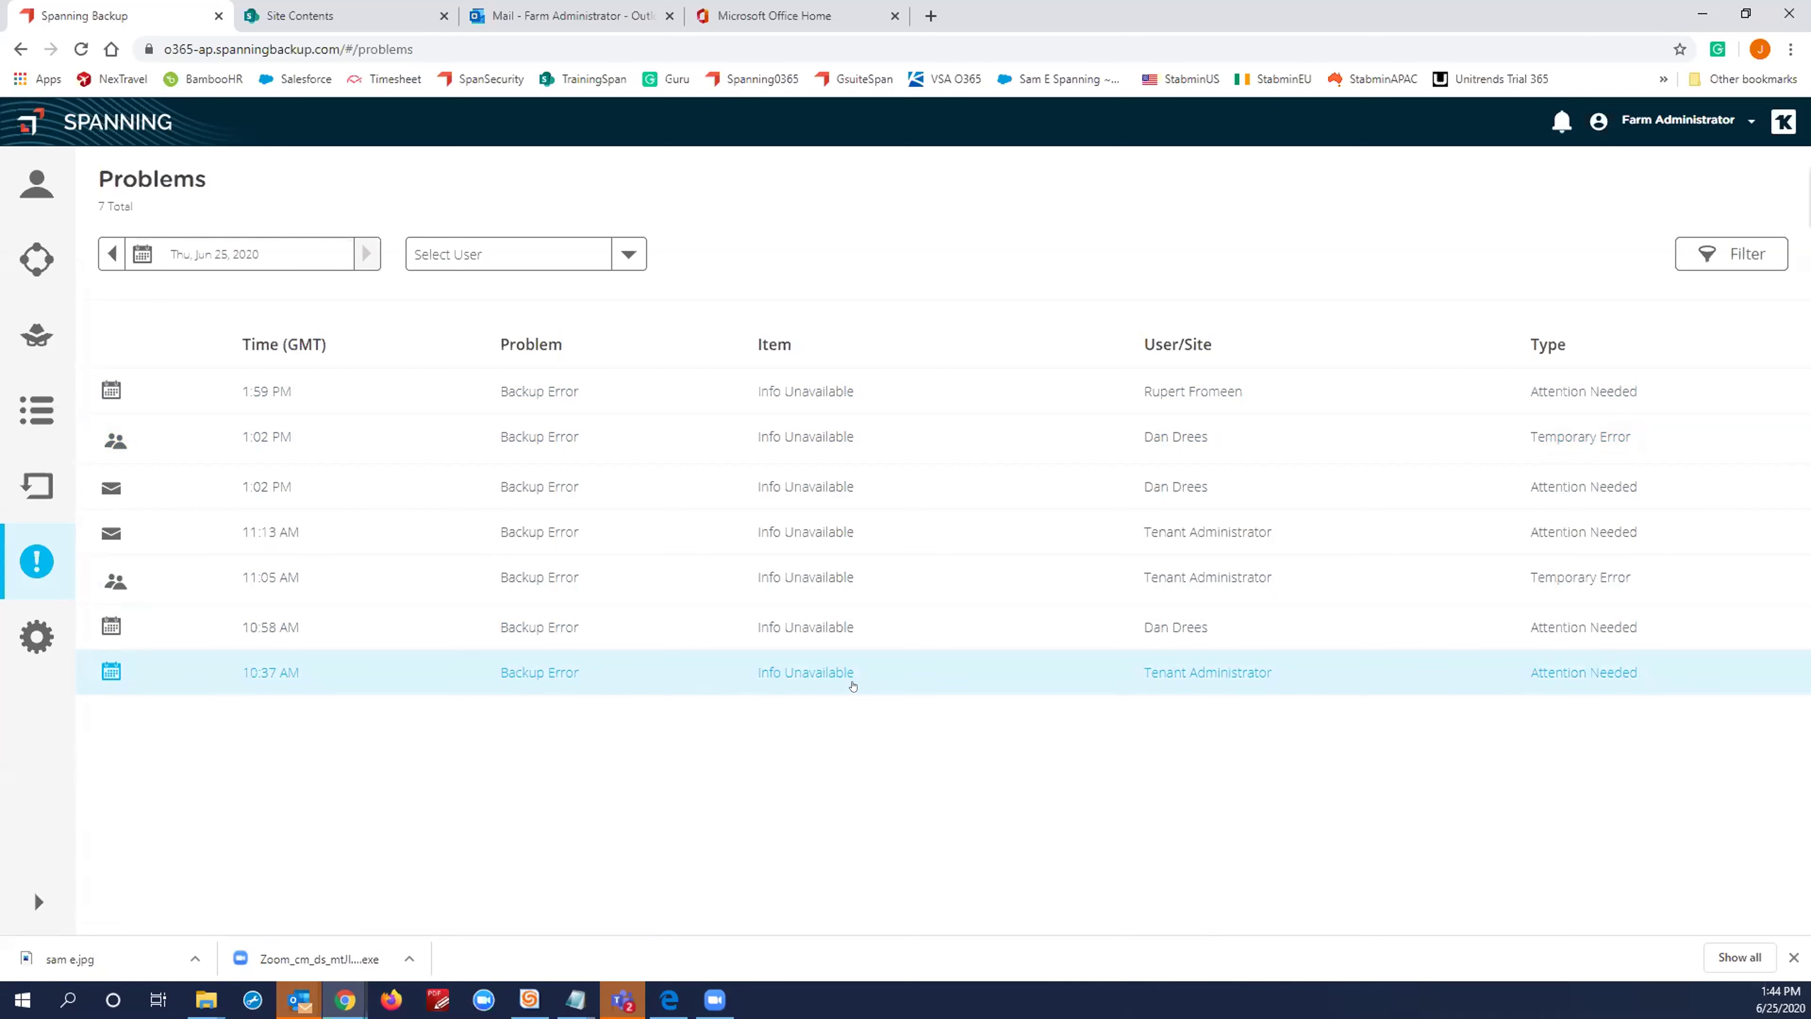
click(731, 389)
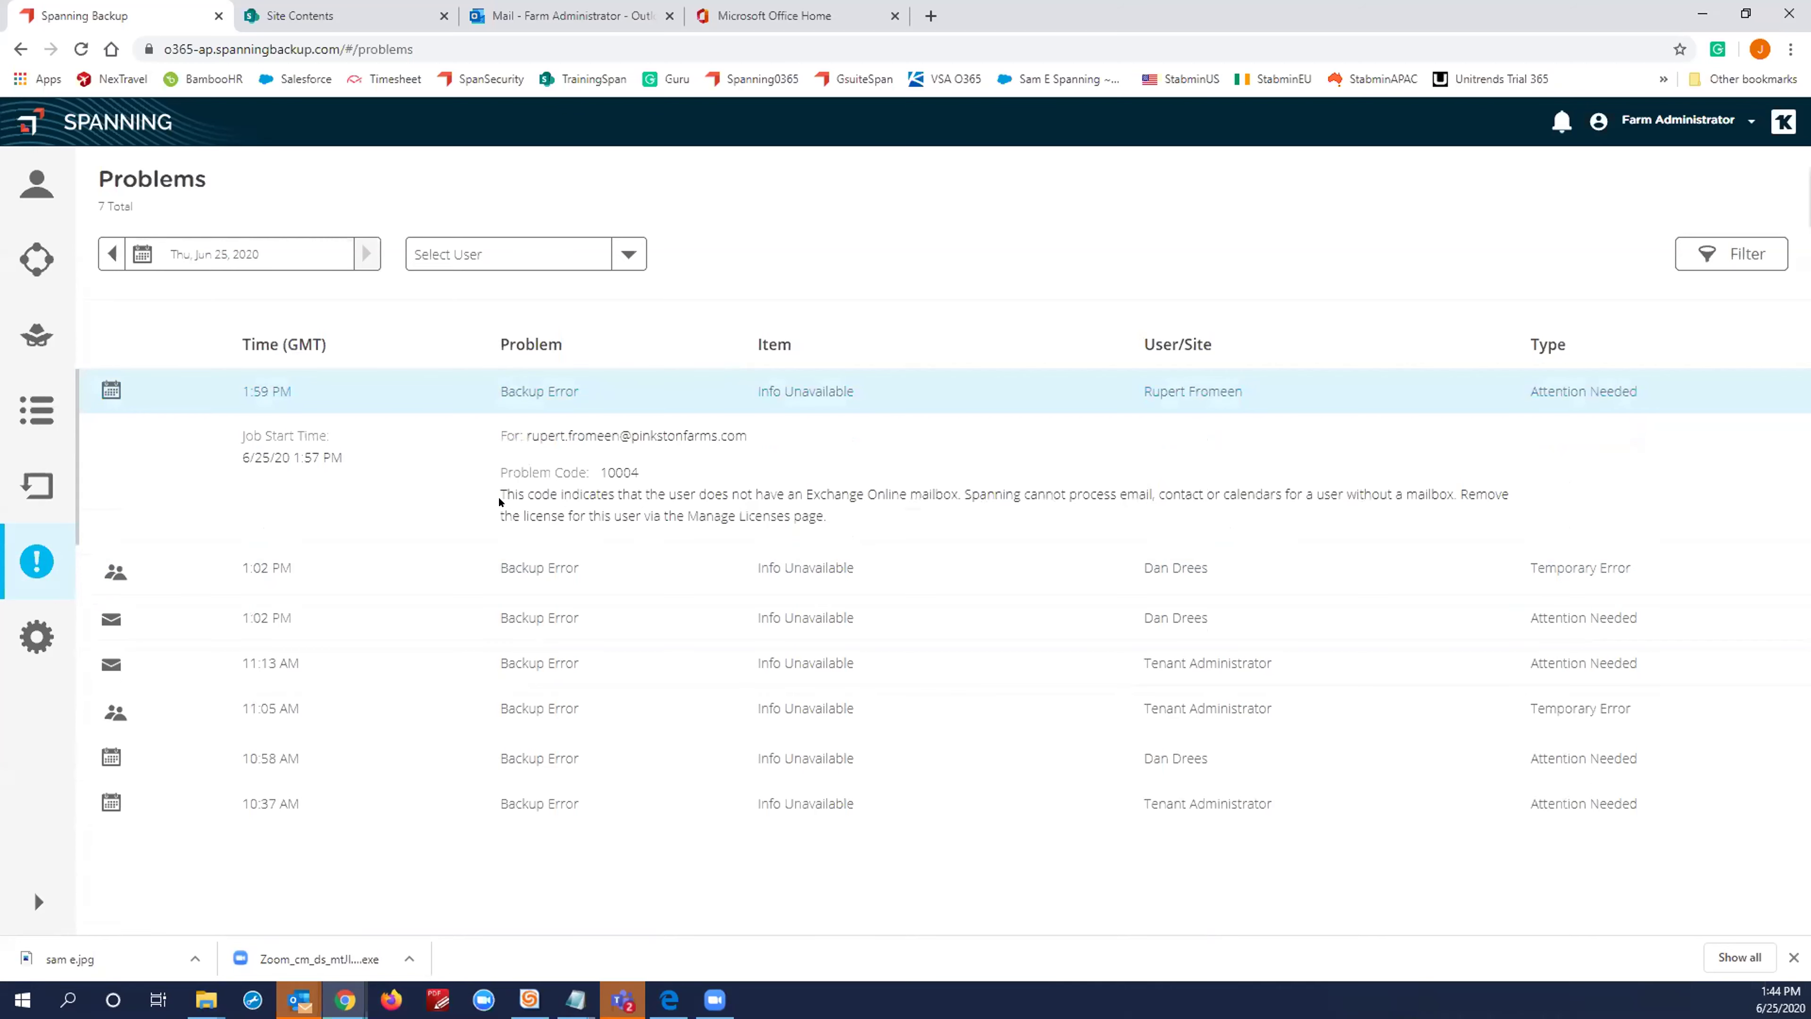
drag(500, 494, 944, 488)
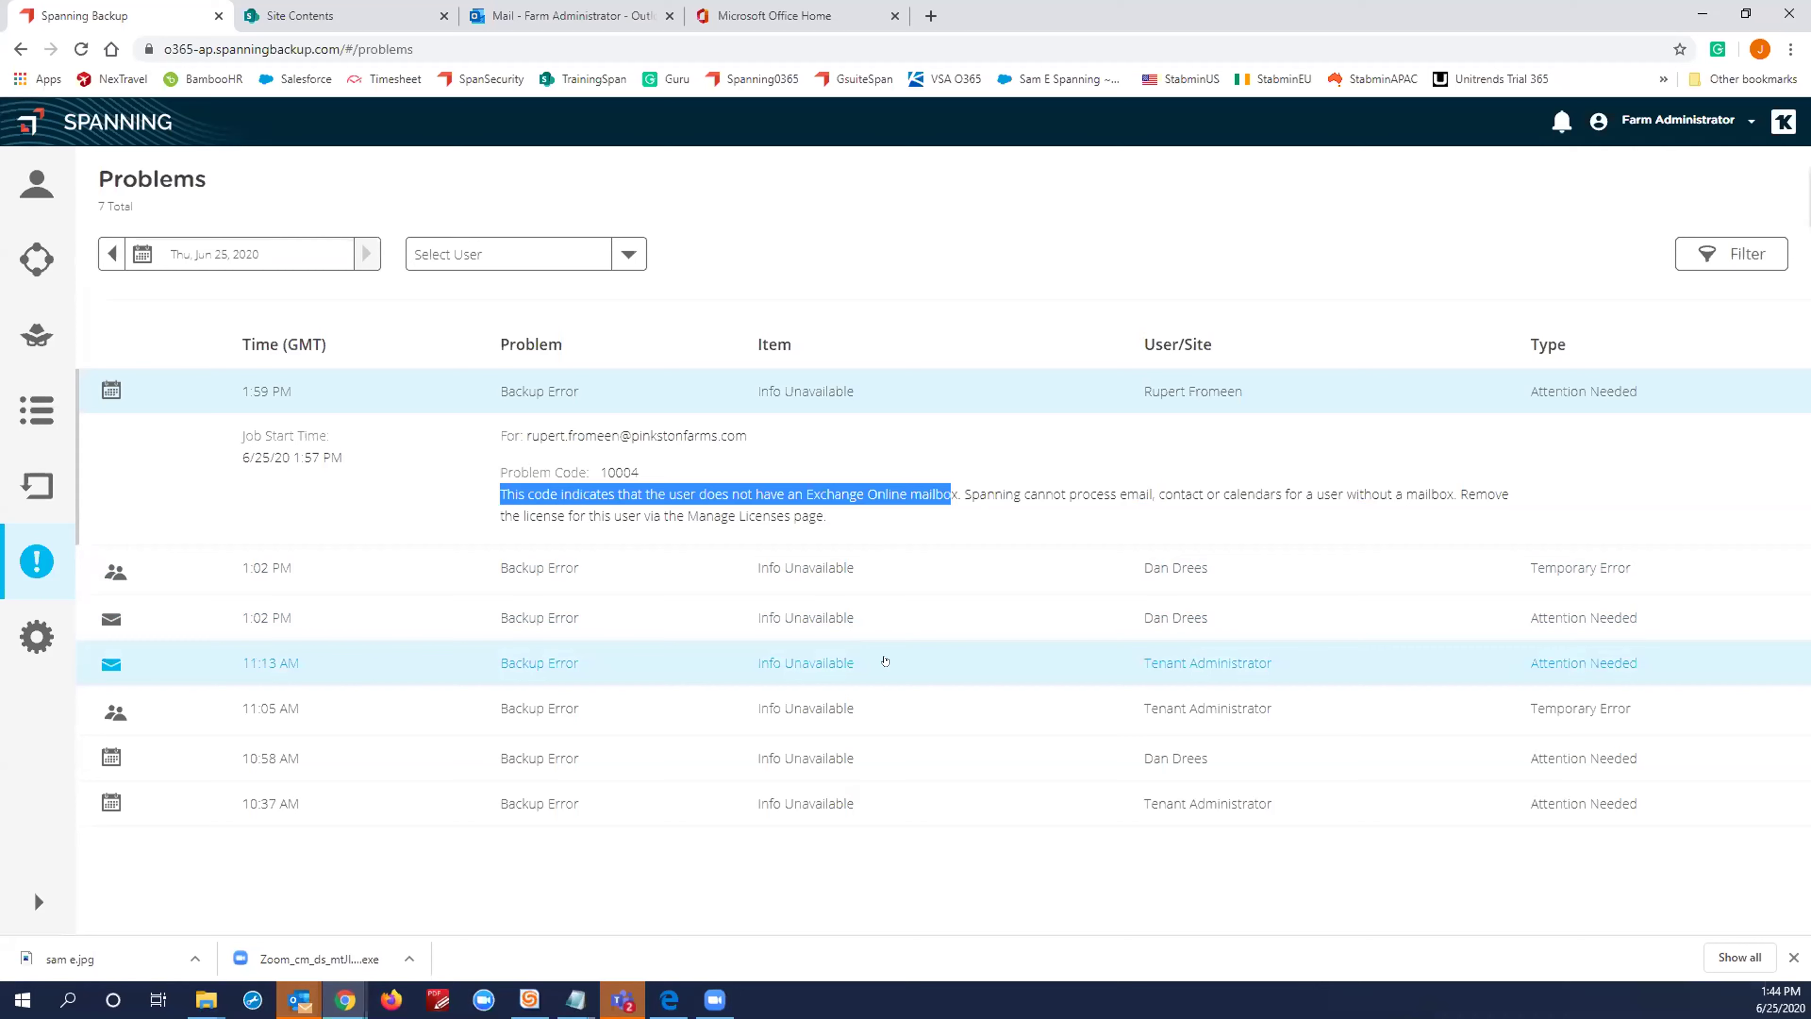
click(954, 568)
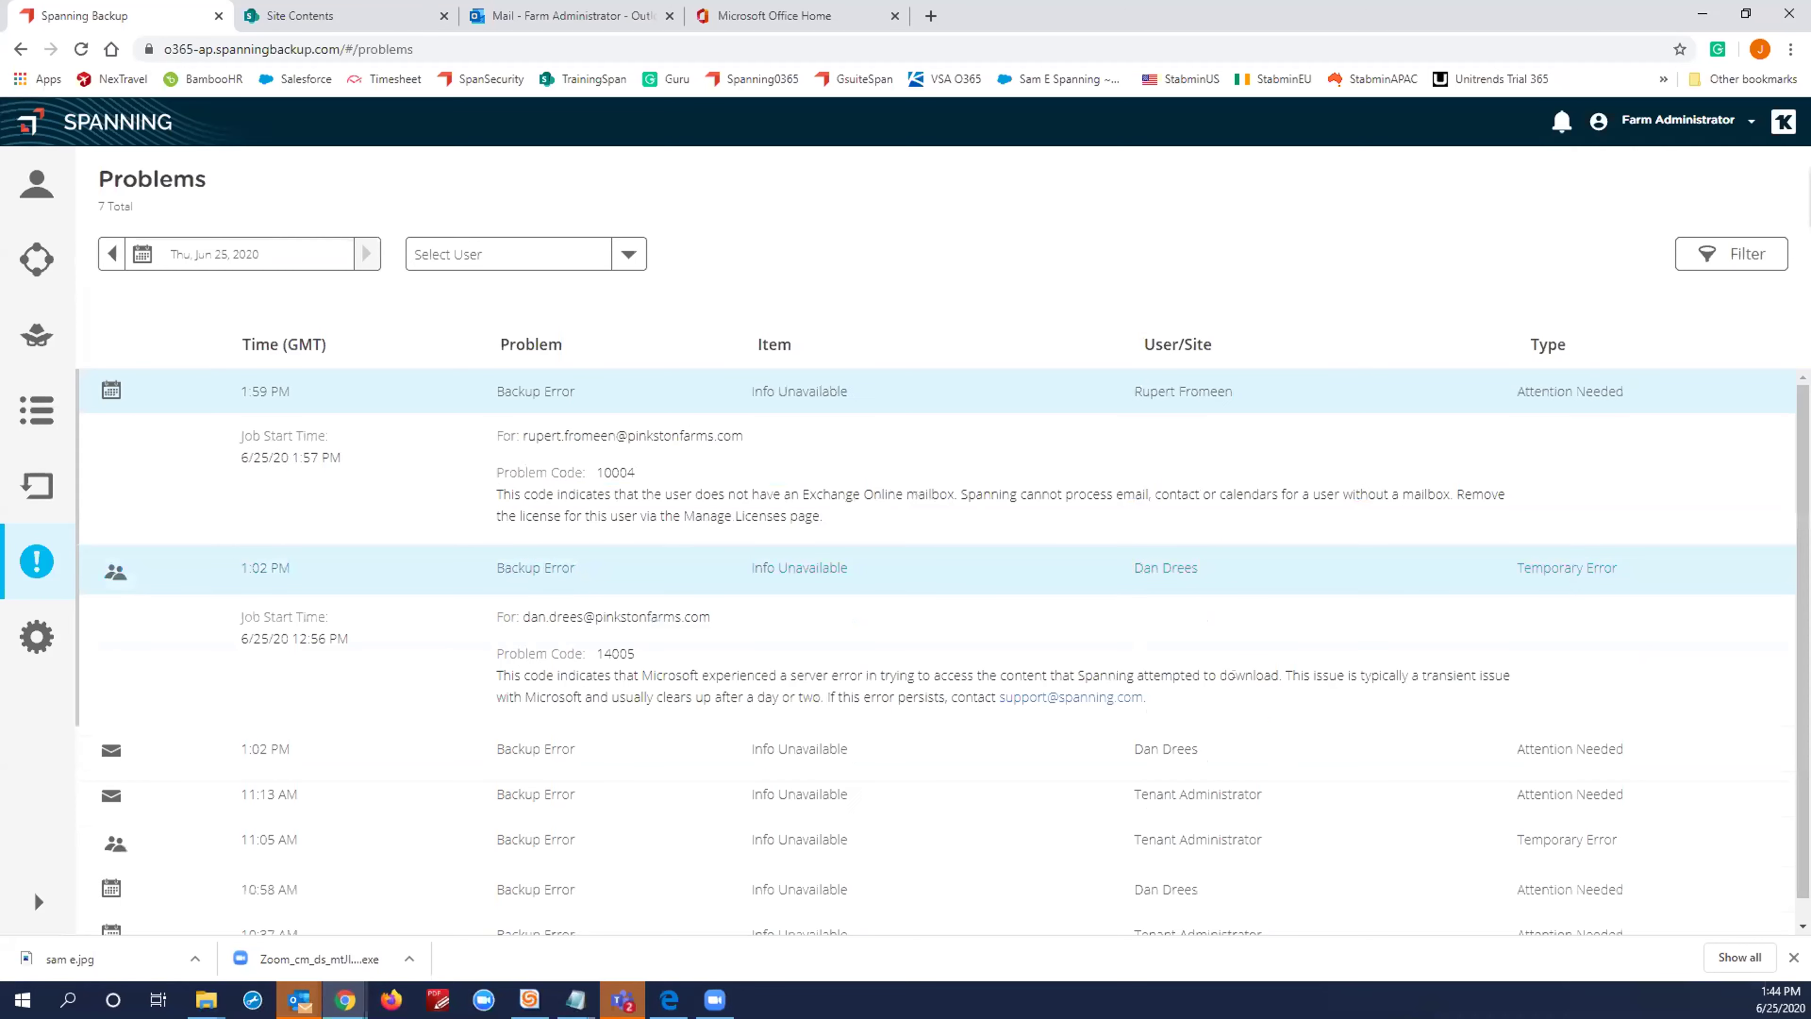
click(960, 750)
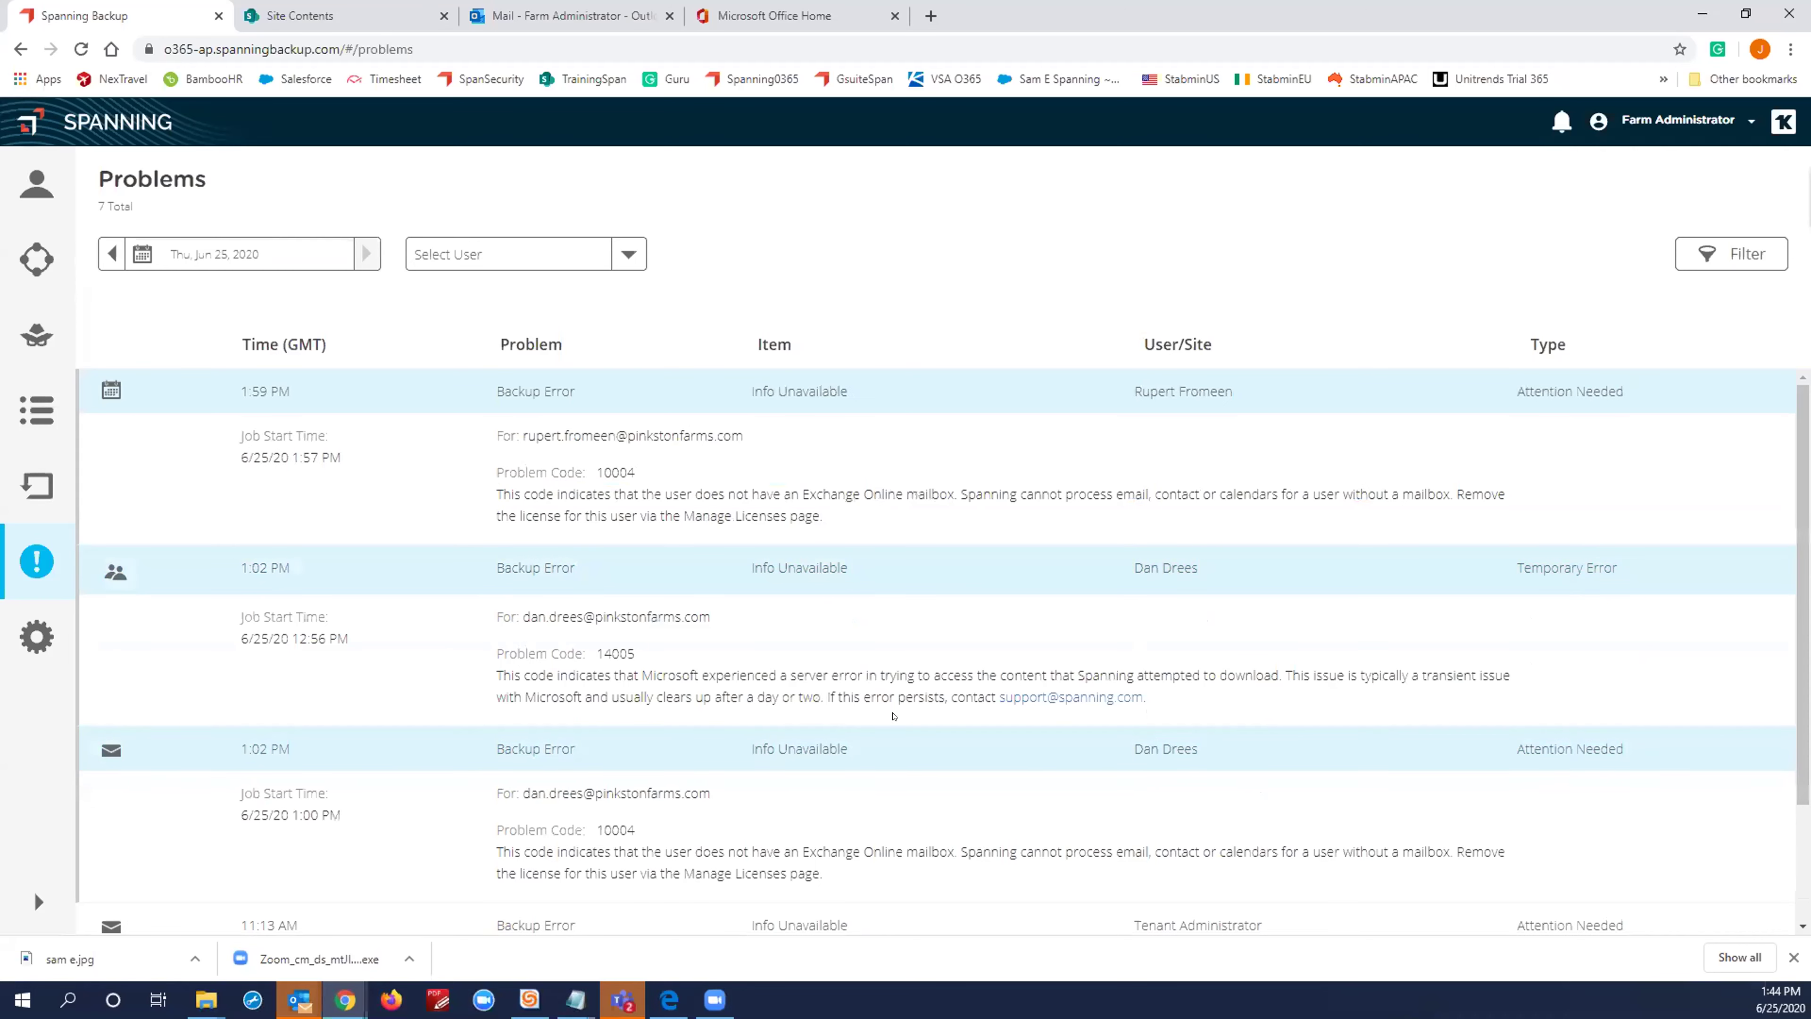
scroll(893, 716, down, 1)
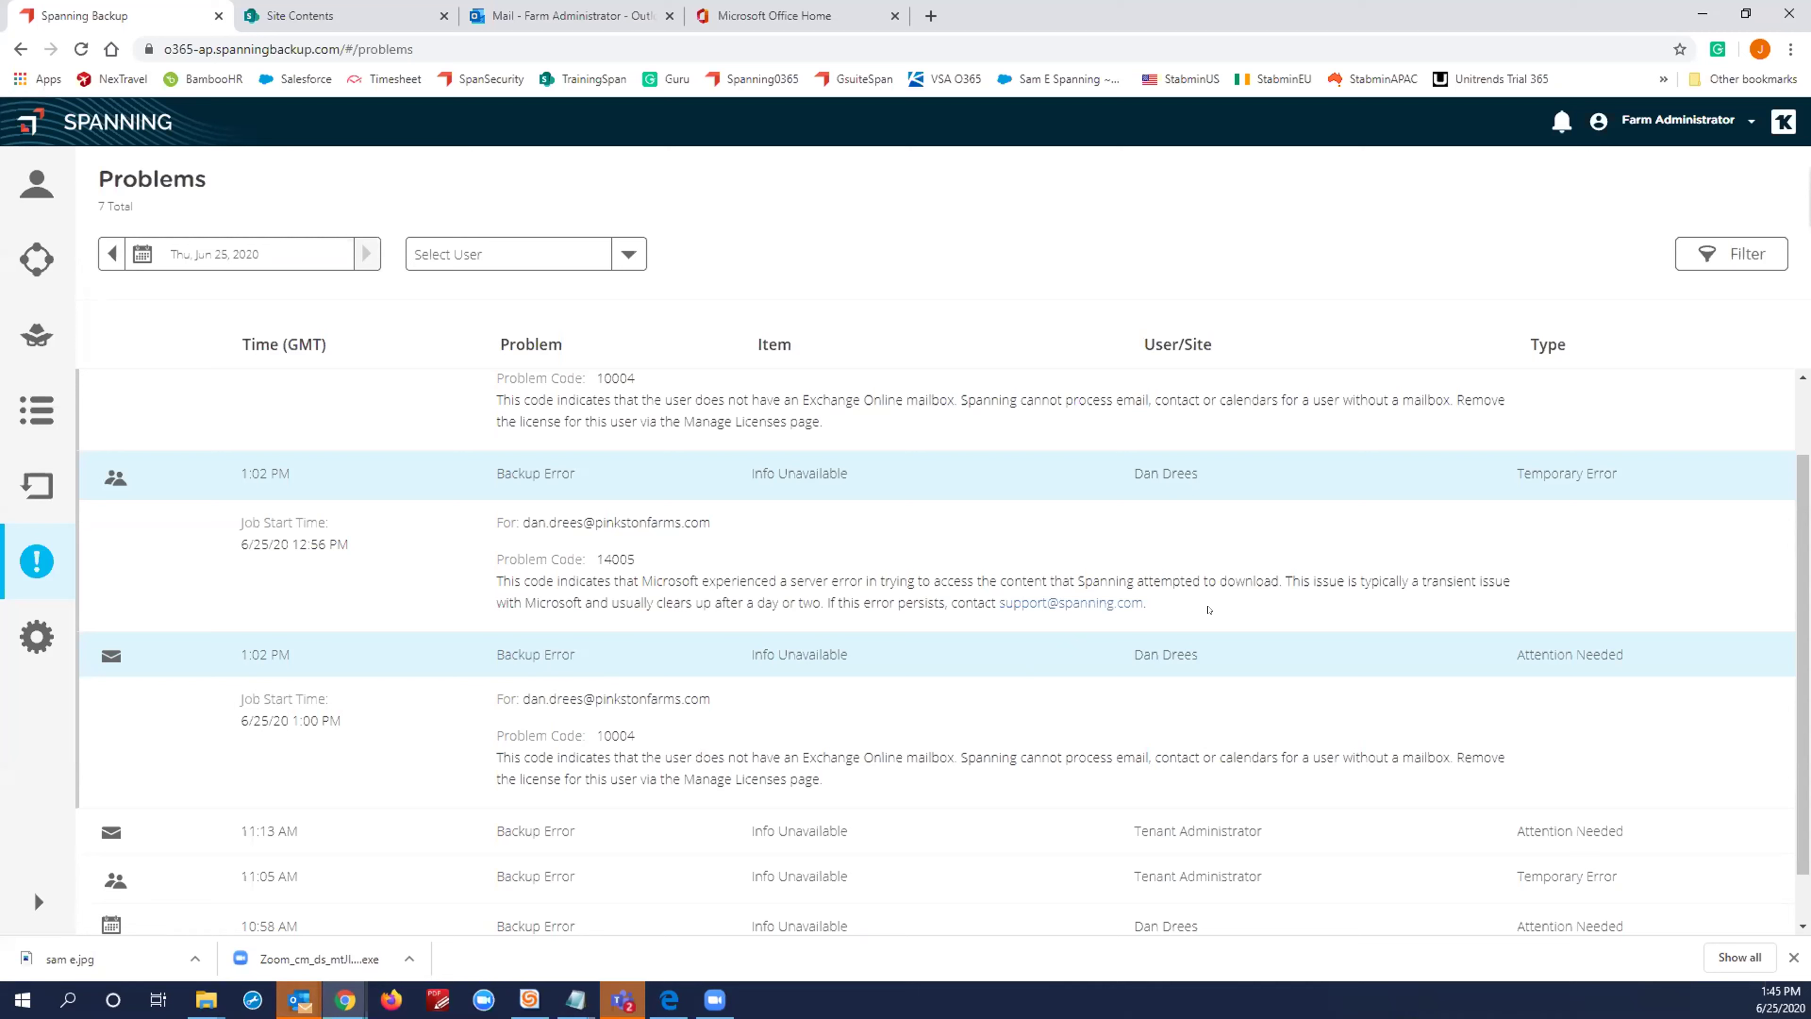
scroll(1109, 672, down, 1)
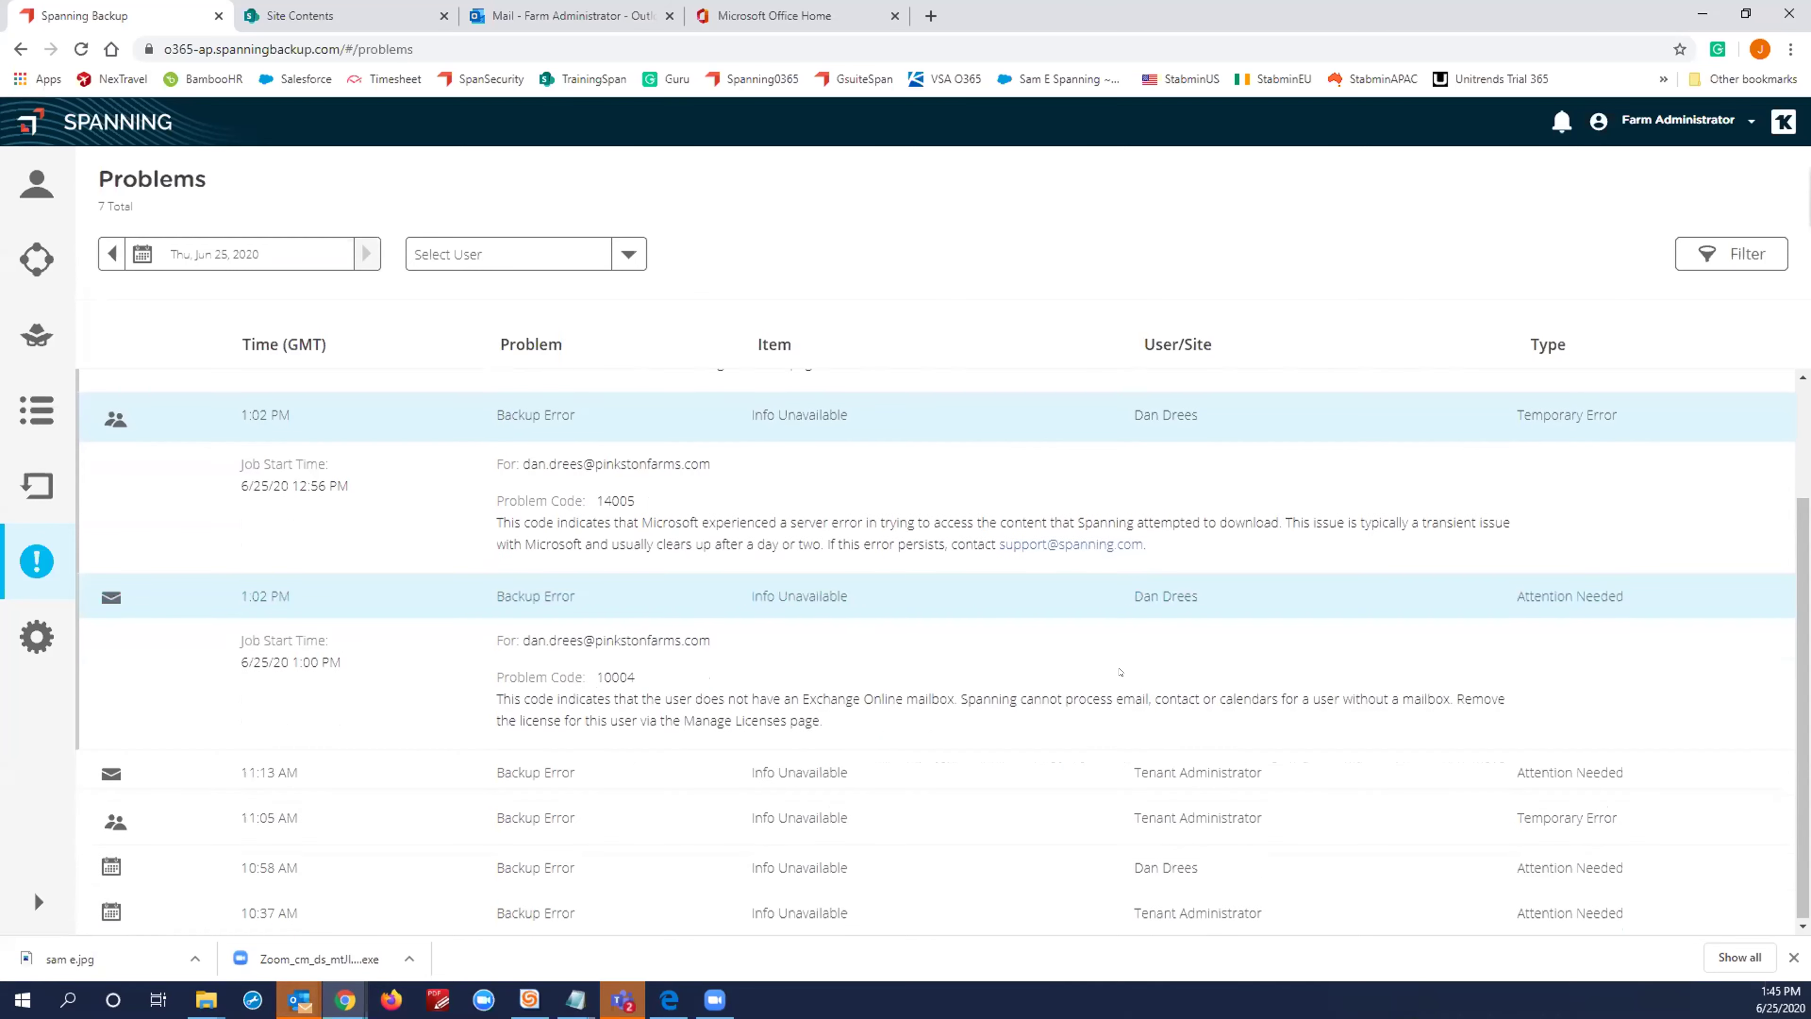
Step: Expand the details of the 11:13 AM, 11:05 AM and 10:58 AM backup errors
click(1006, 776)
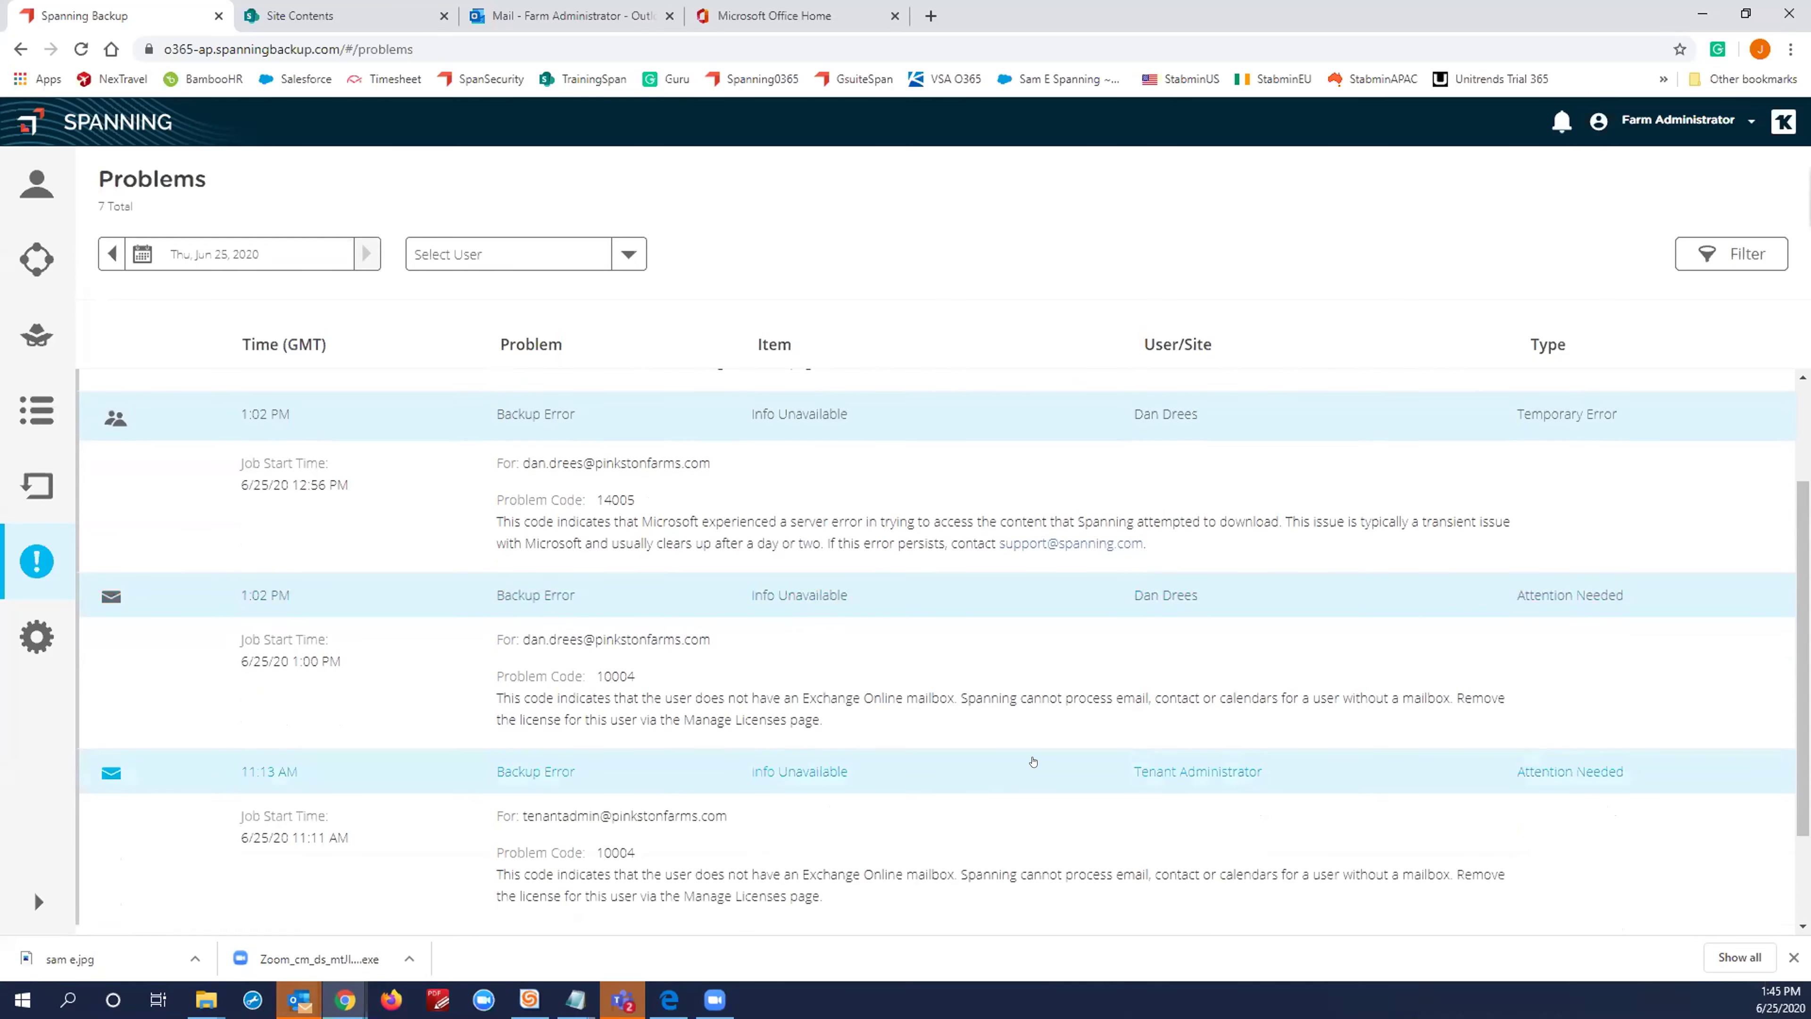
scroll(856, 784, down, 2)
click(734, 828)
scroll(926, 785, down, 2)
click(945, 869)
scroll(969, 841, down, 2)
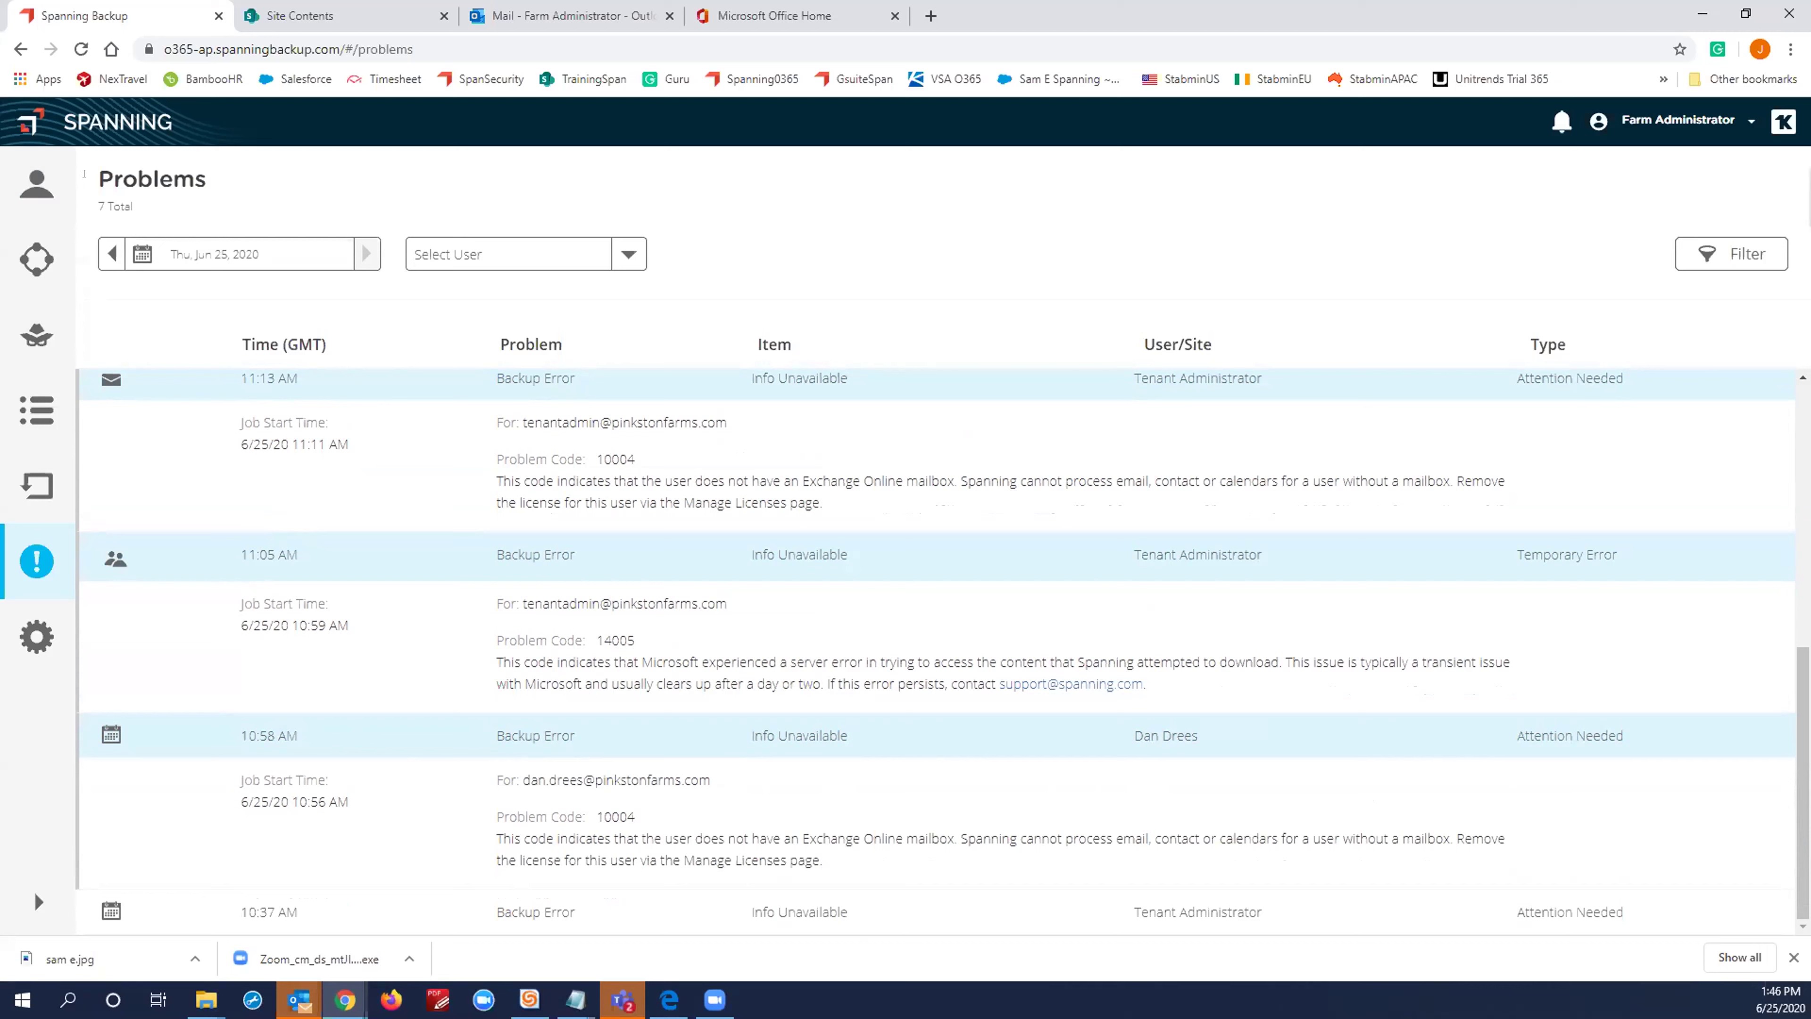
Step: Browse the user filter of the Problems list and choose the user affected by the 10:58 AM backup error
click(592, 265)
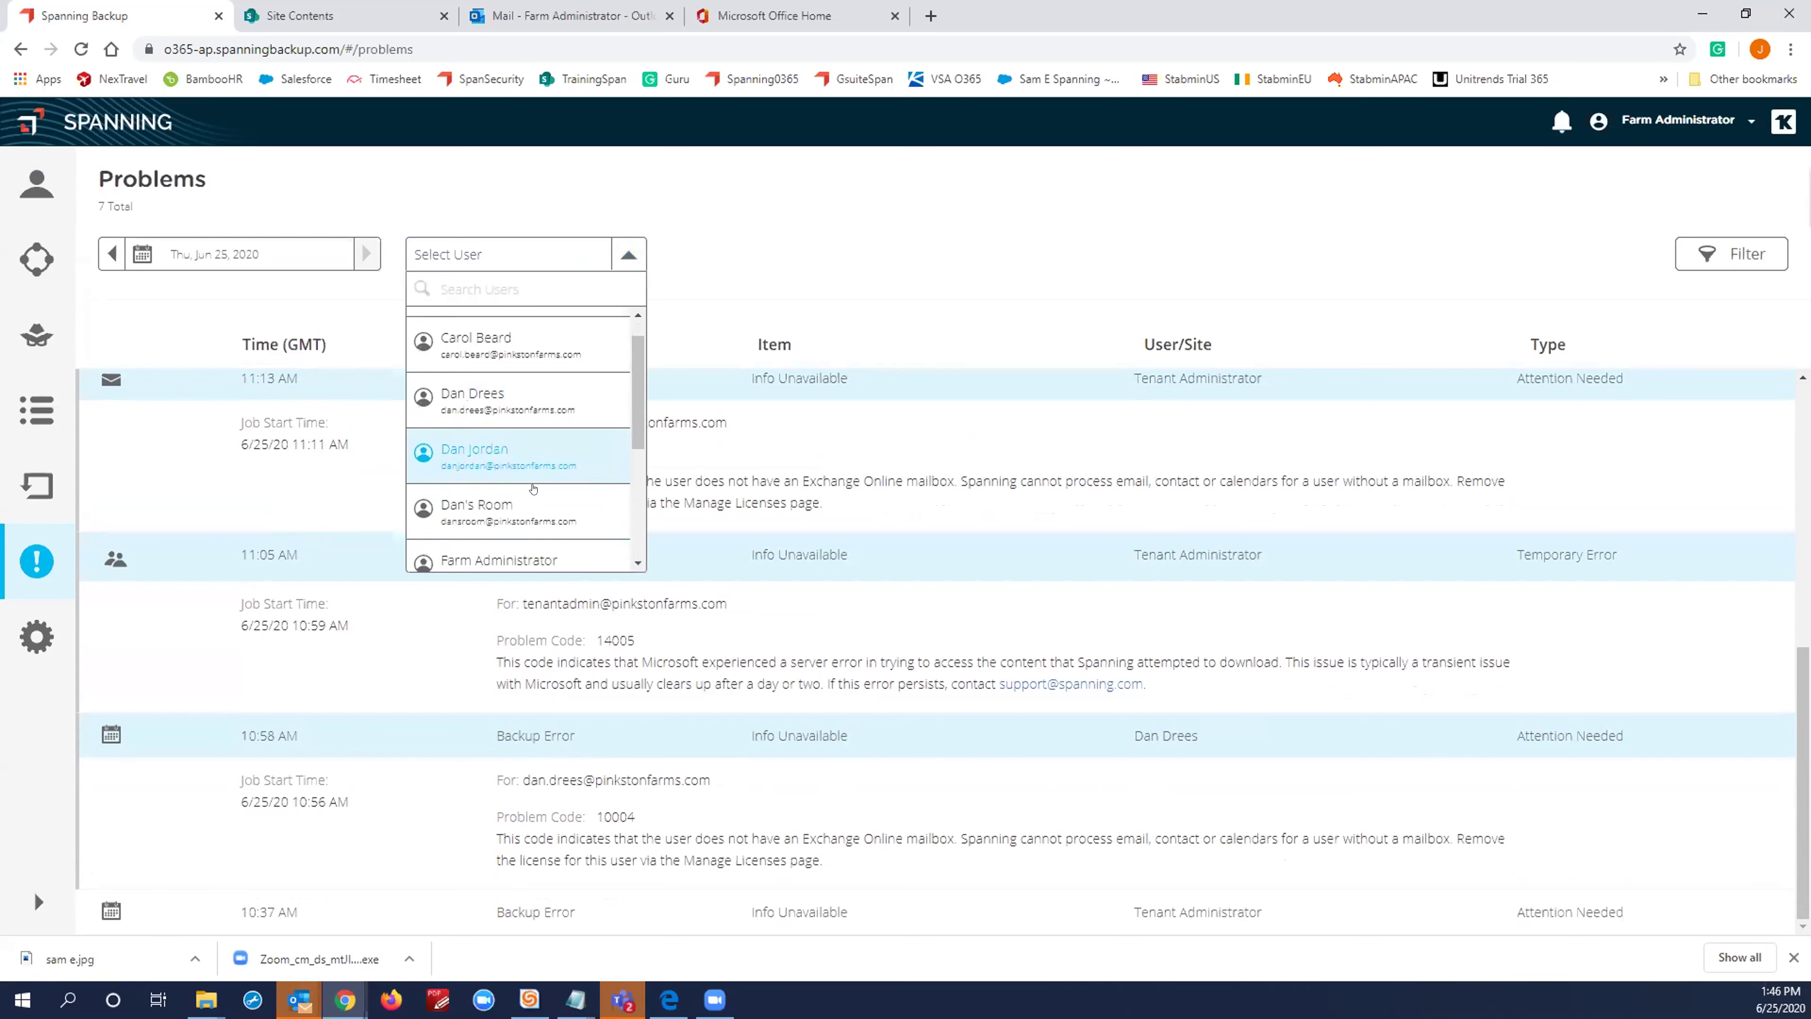
scroll(528, 507, down, 2)
scroll(522, 525, up, 3)
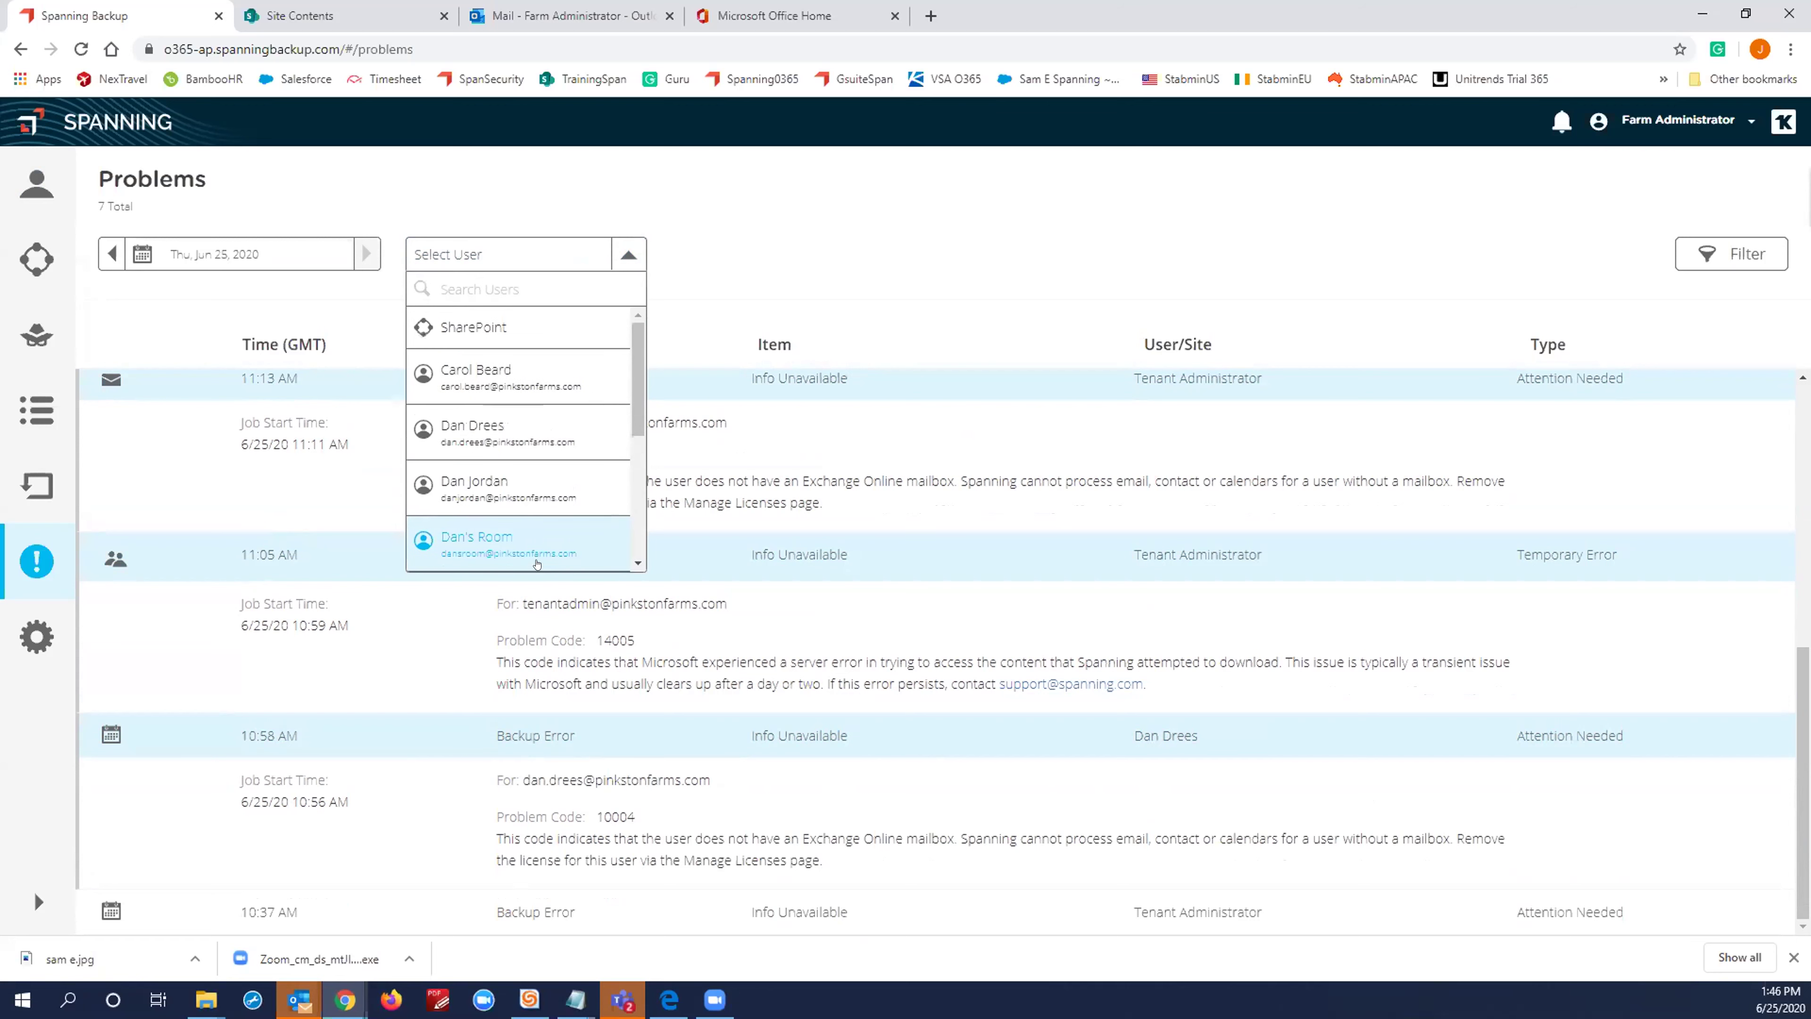
click(504, 444)
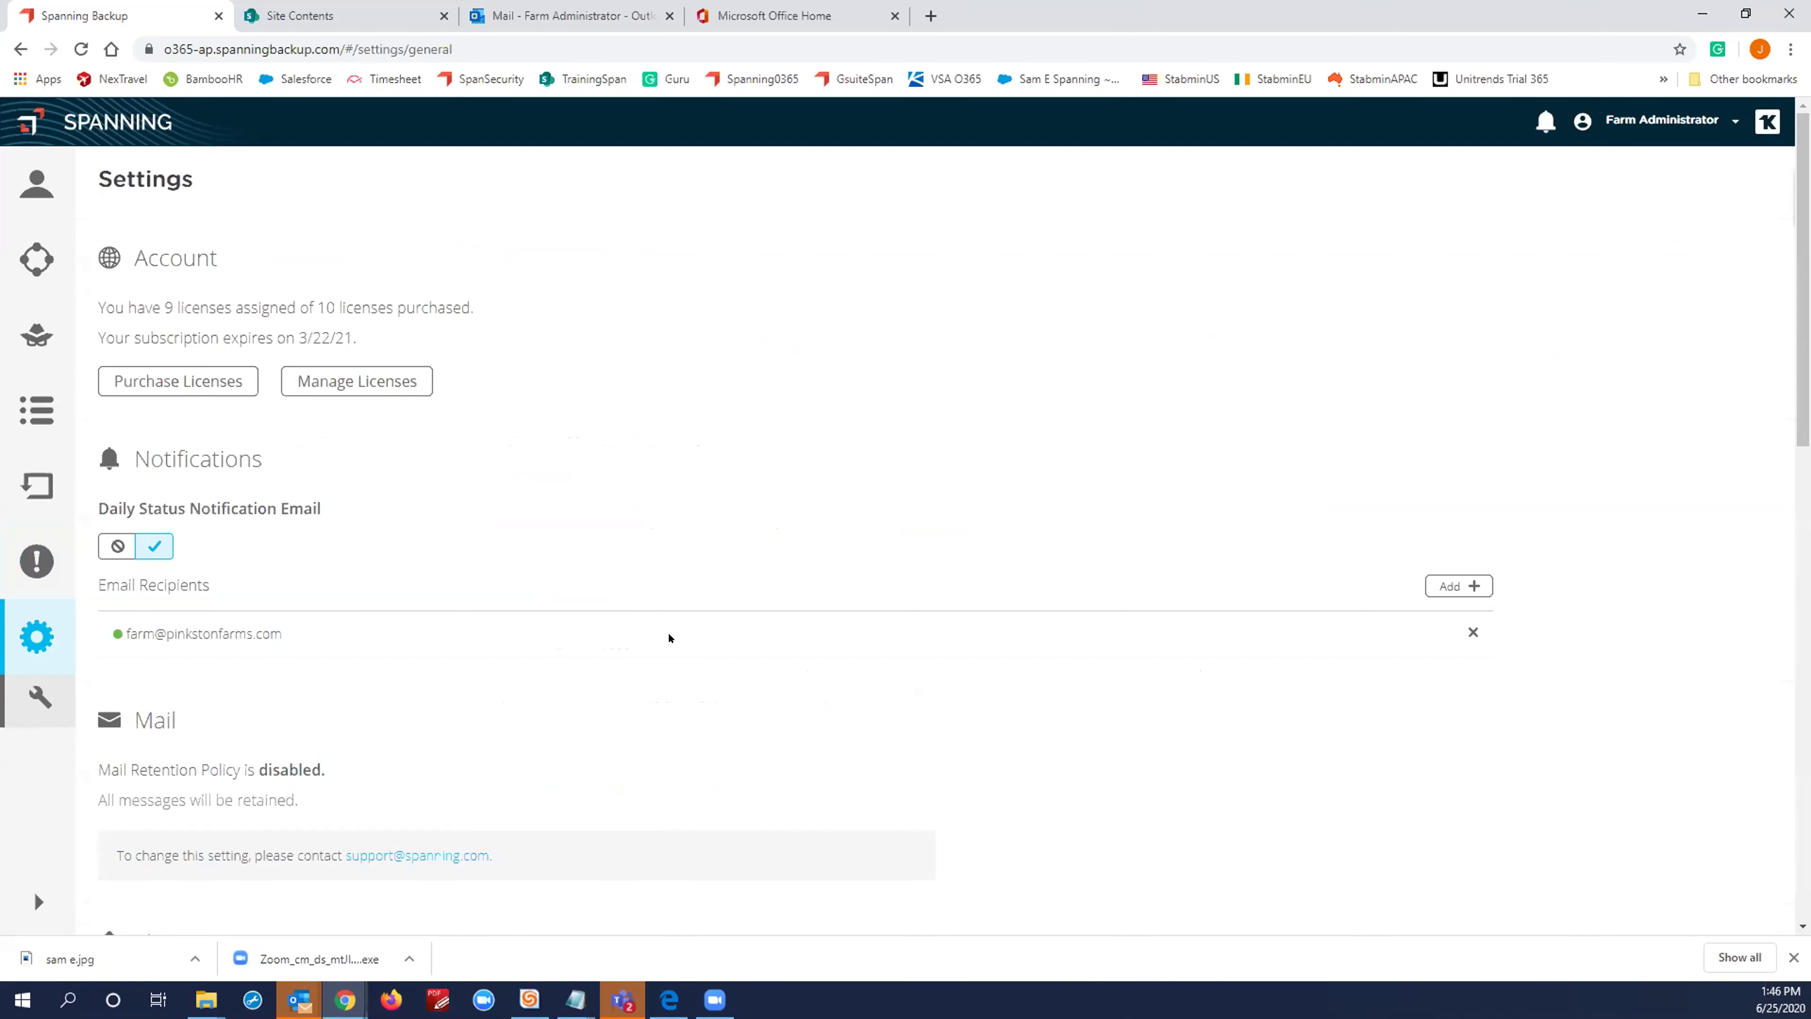
Step: Review the general settings from Notifications through Mail, SharePoint, Encryption Key and API Token to the Office 365 Global Admins
scroll(669, 637, down, 4)
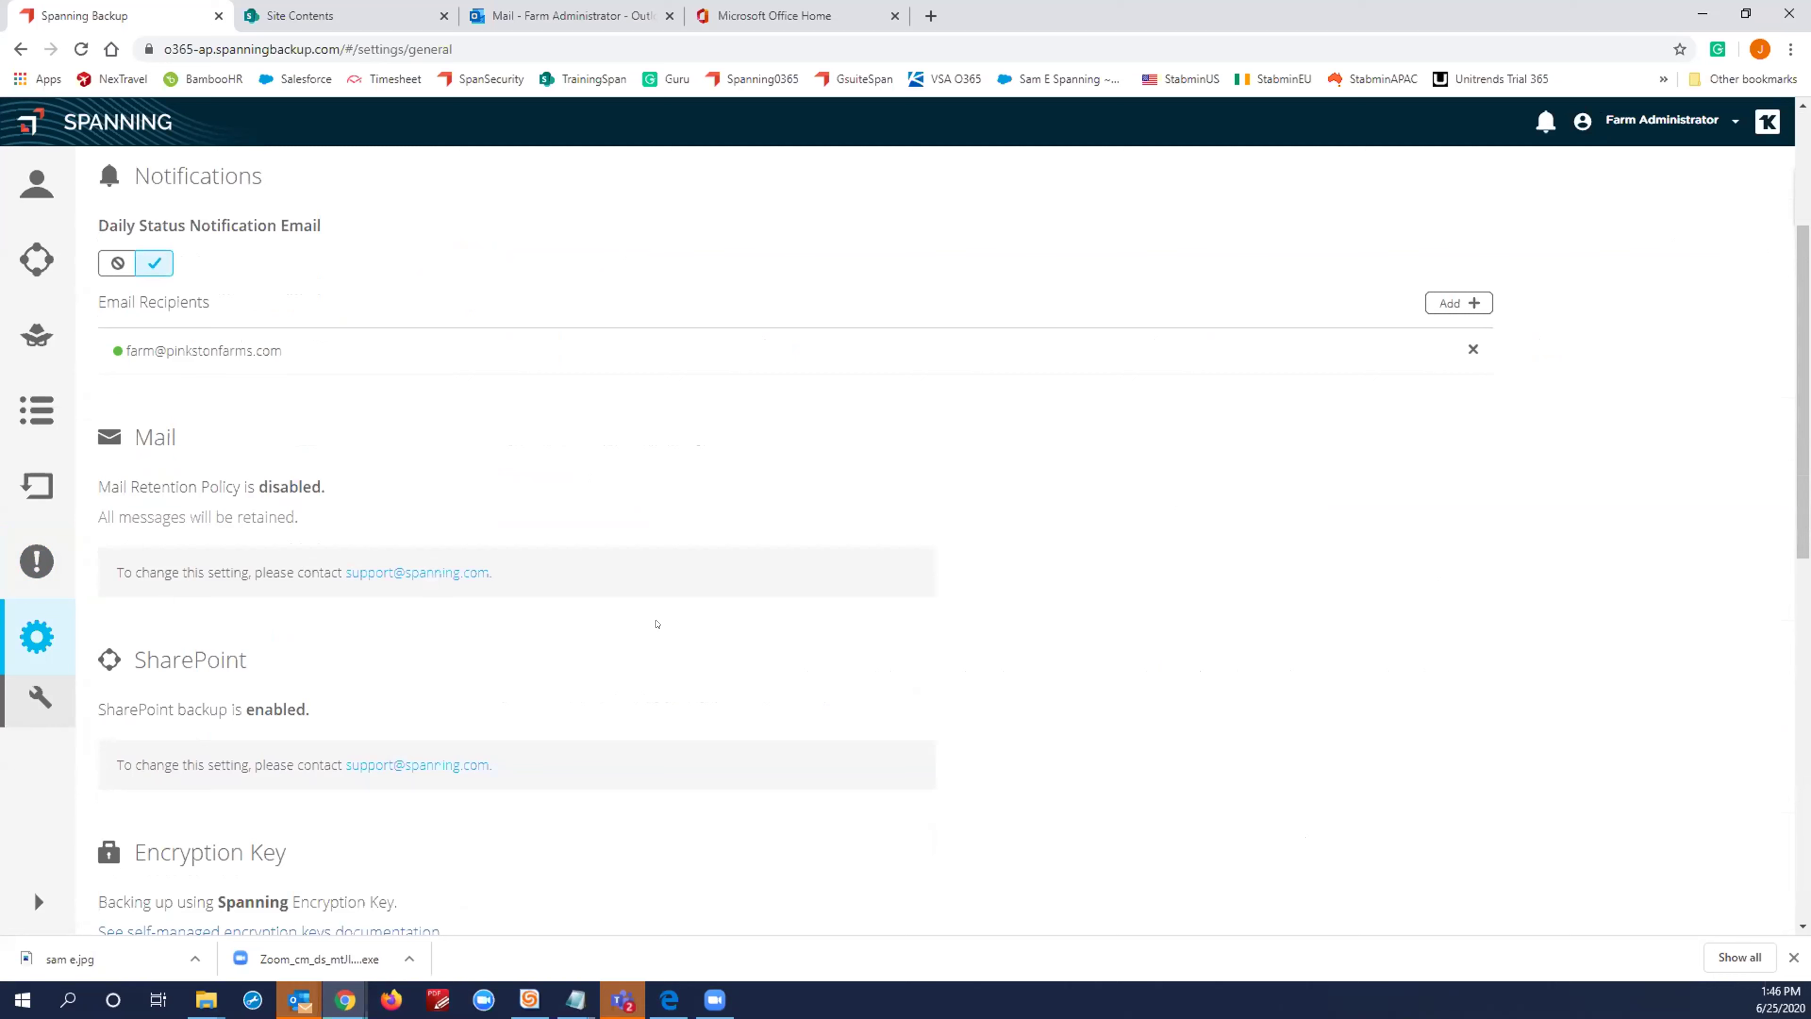
scroll(657, 623, down, 6)
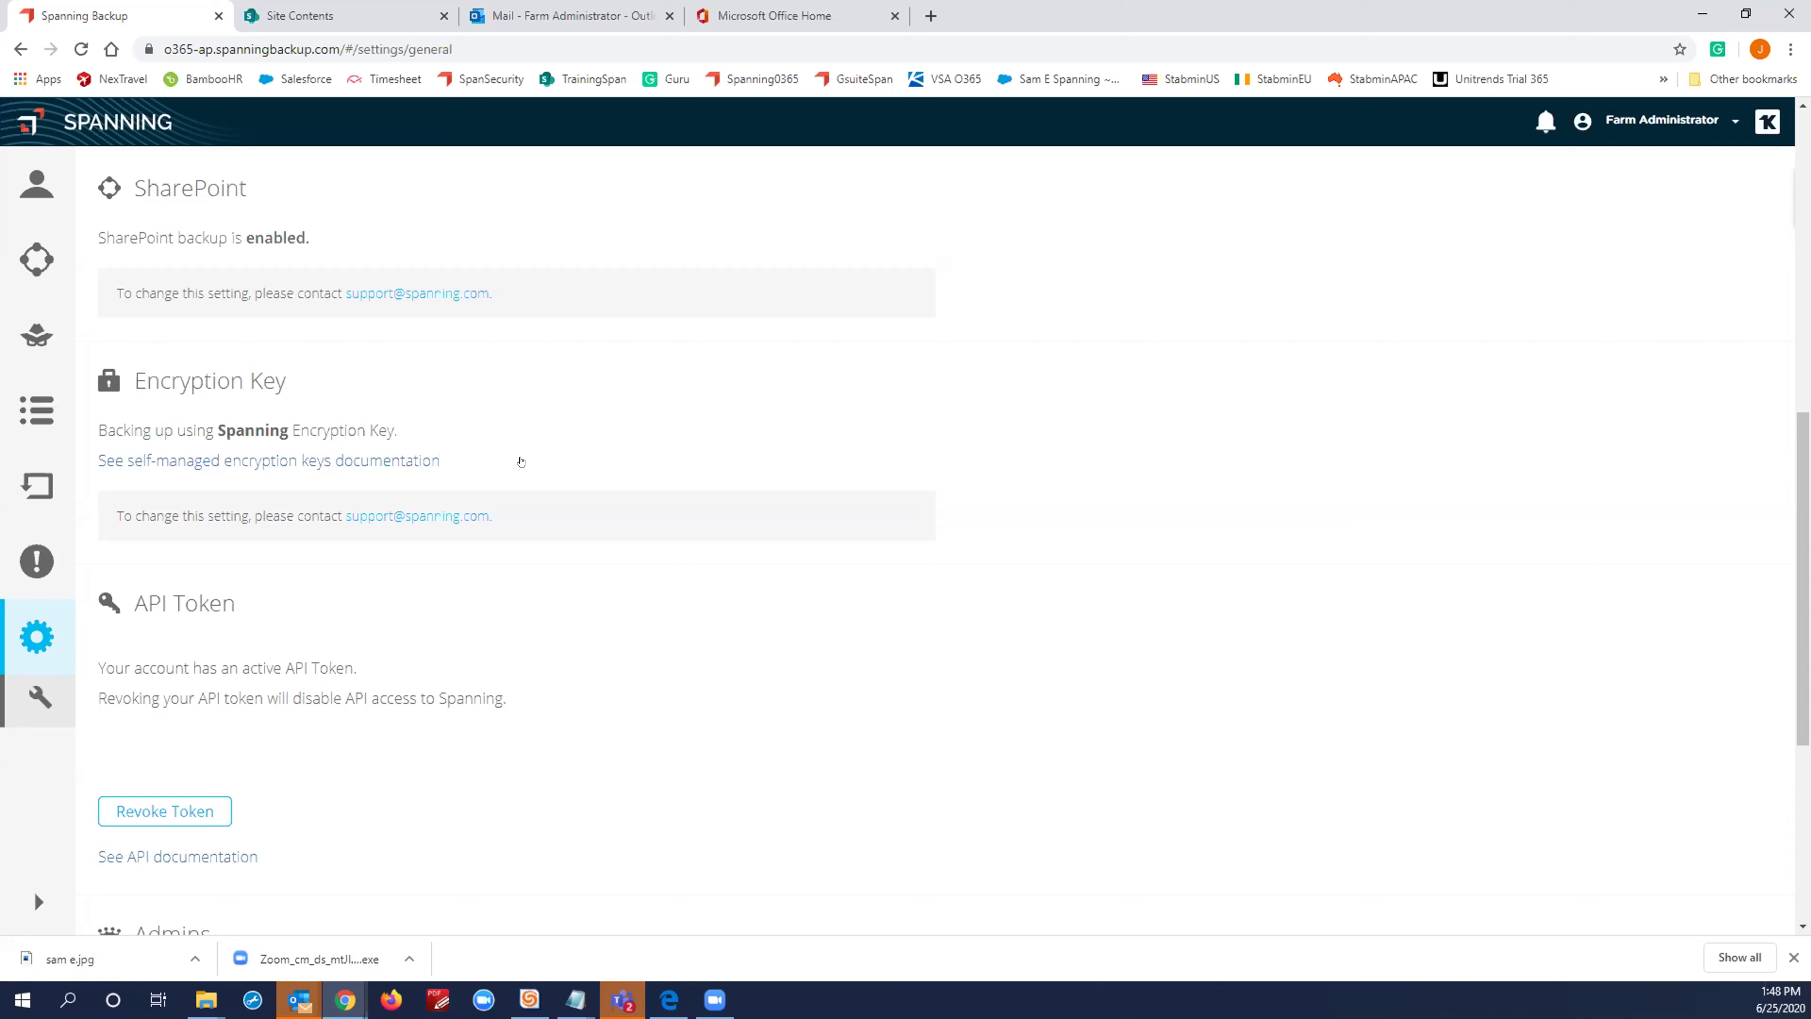
scroll(521, 461, down, 6)
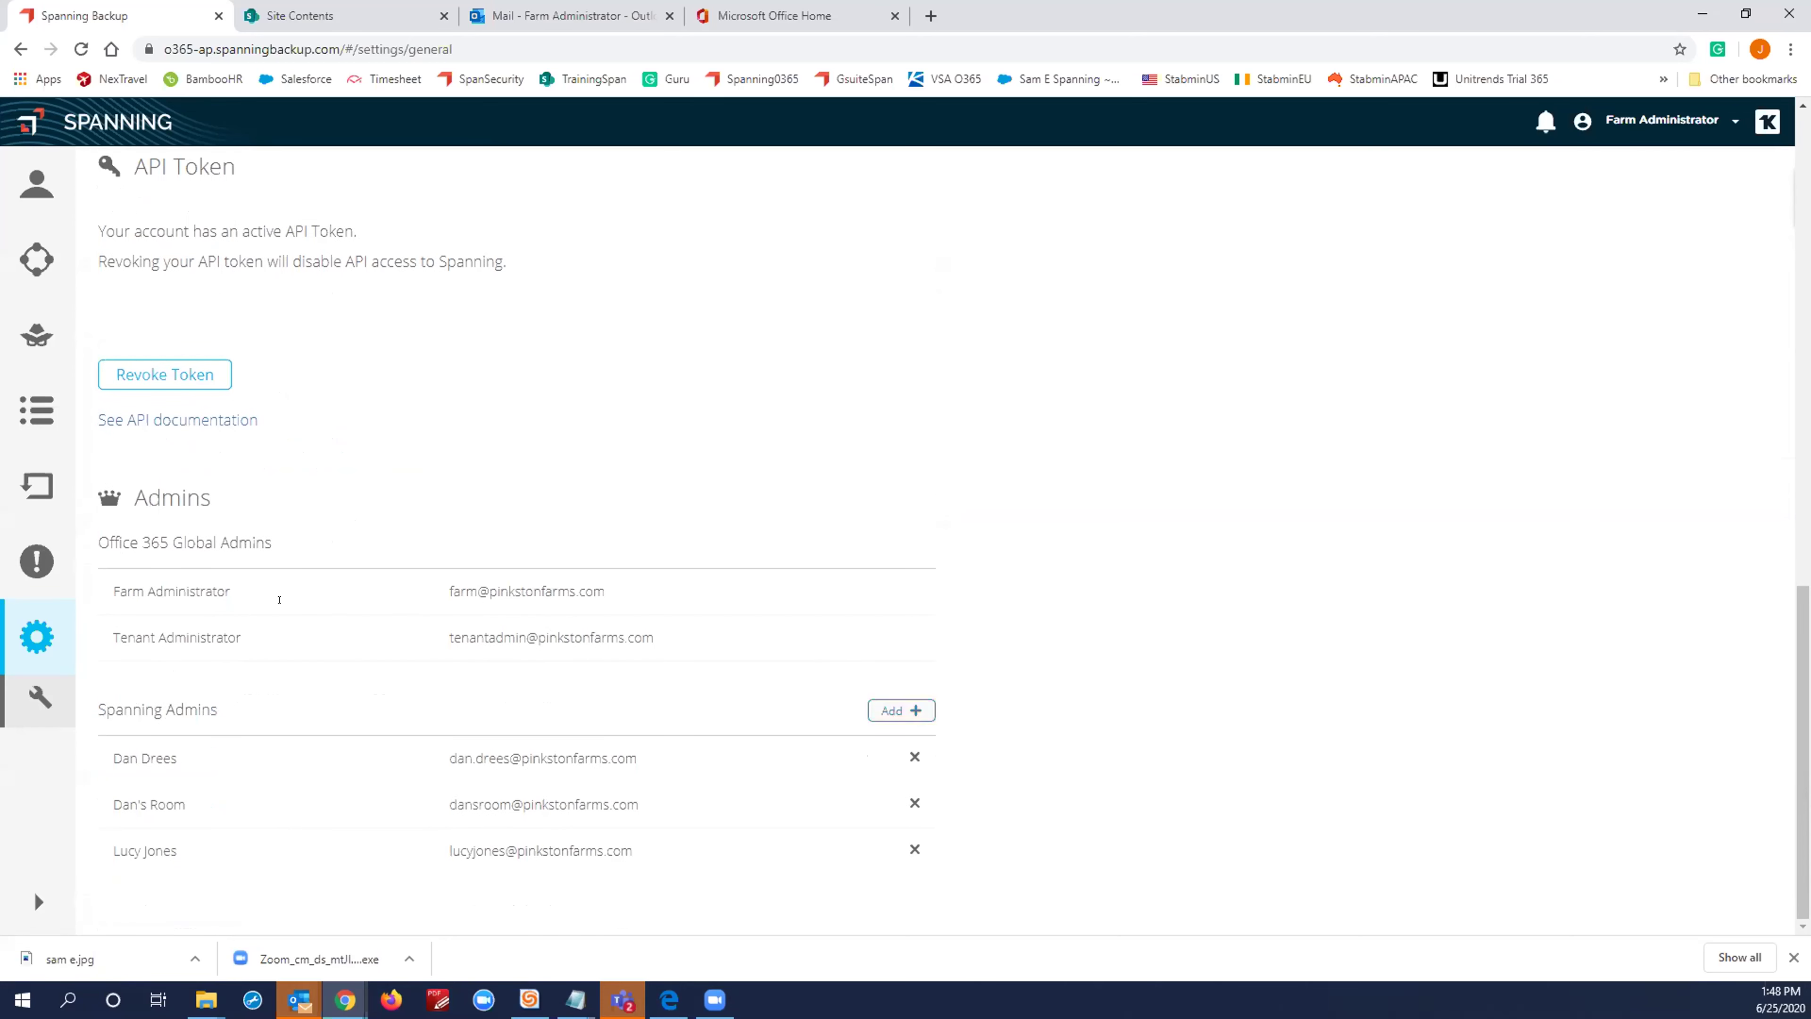
drag(98, 537, 288, 534)
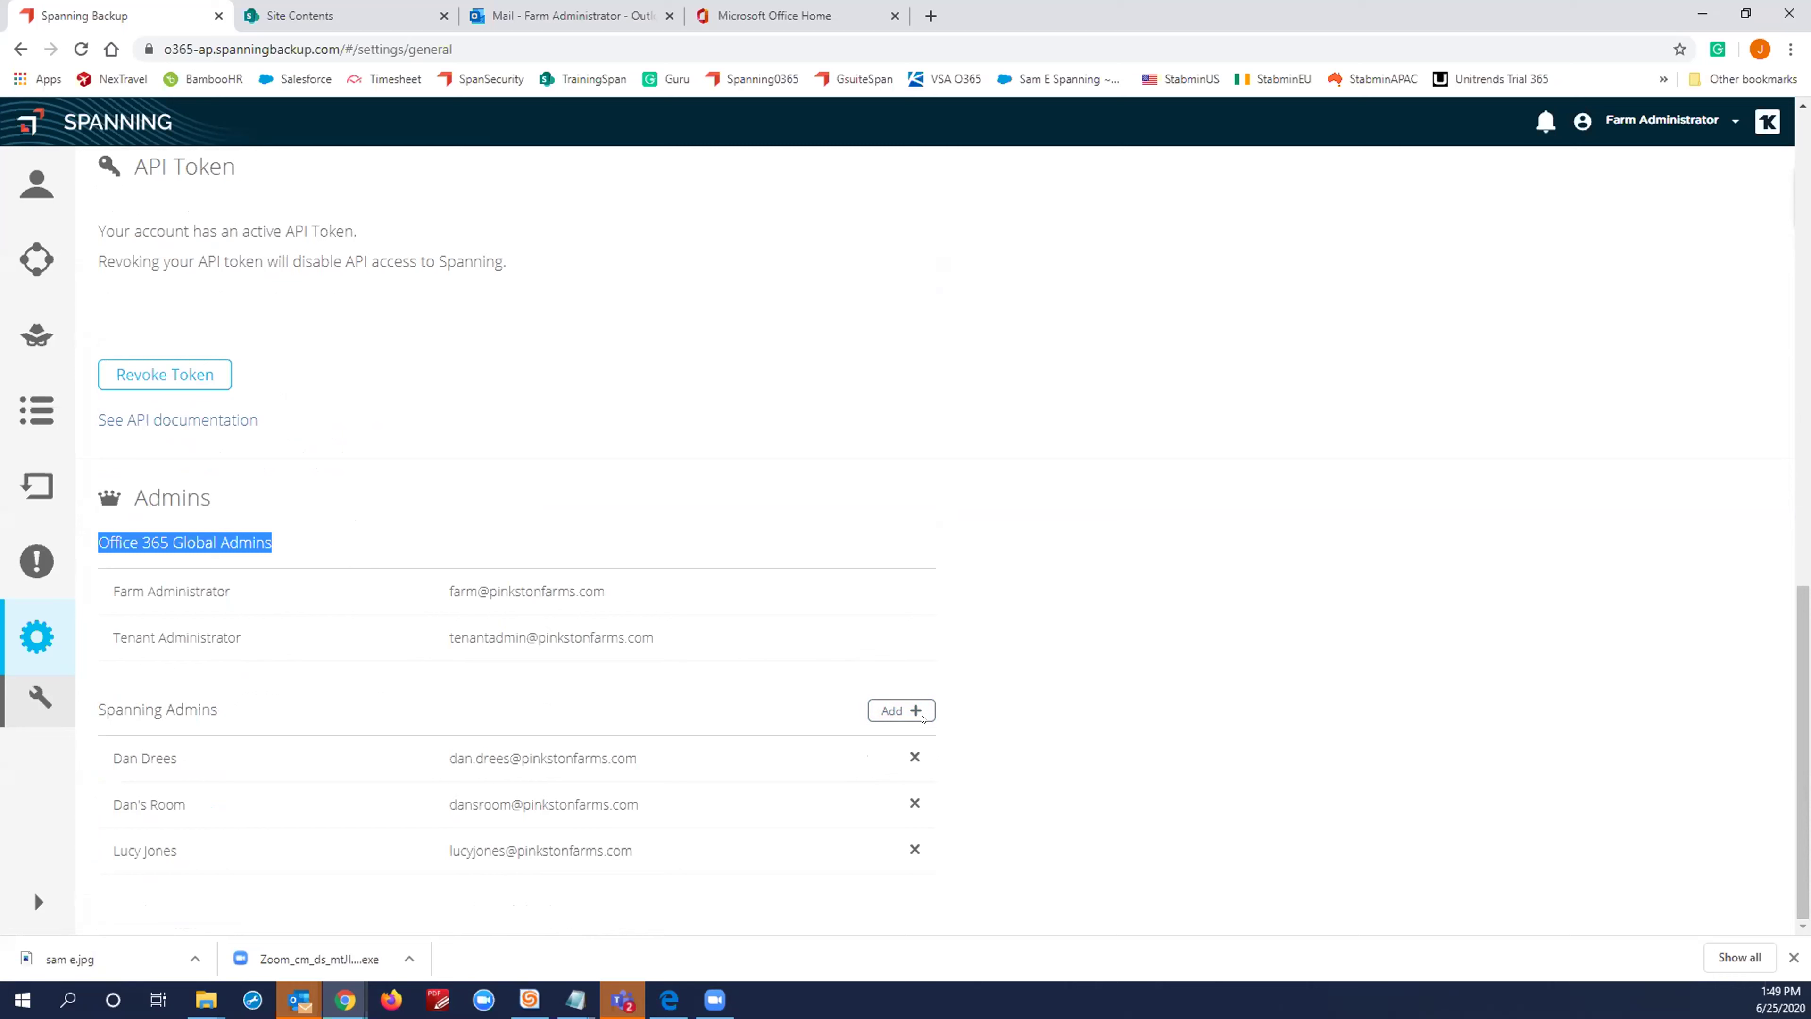
Step: Add the last user in the available users list as a Spanning Admin
click(901, 716)
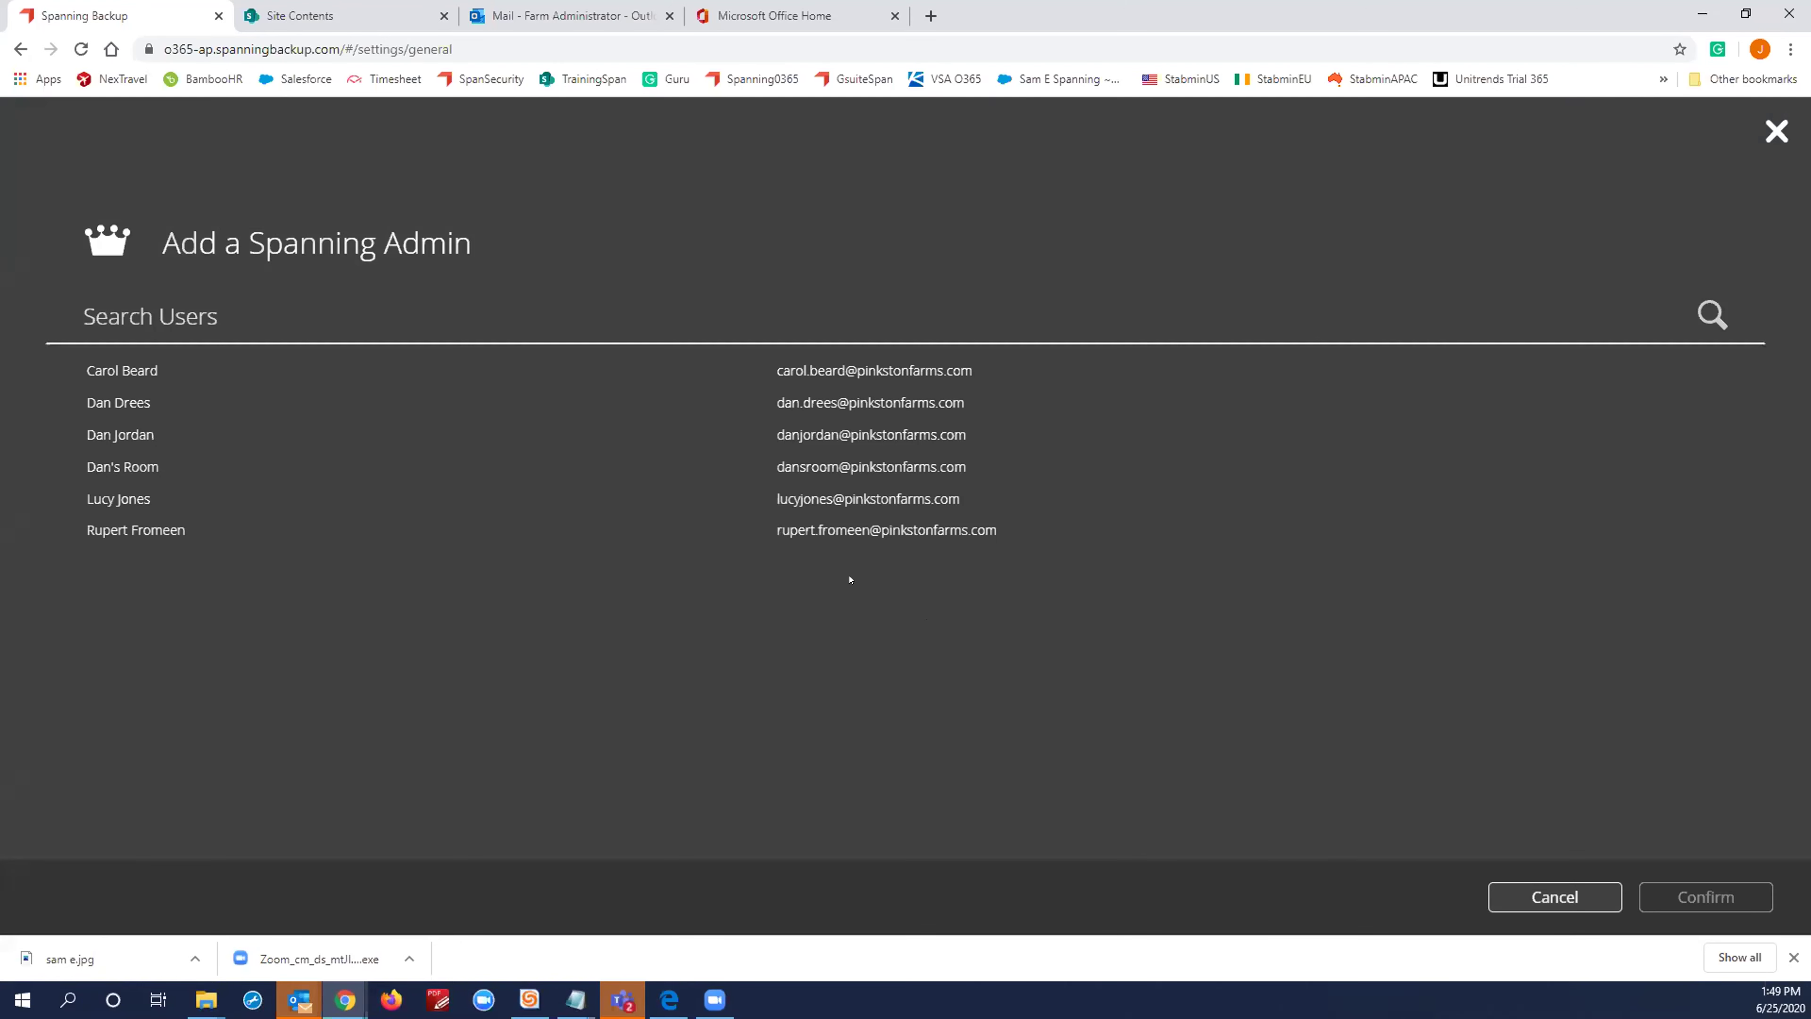
click(824, 537)
click(1705, 897)
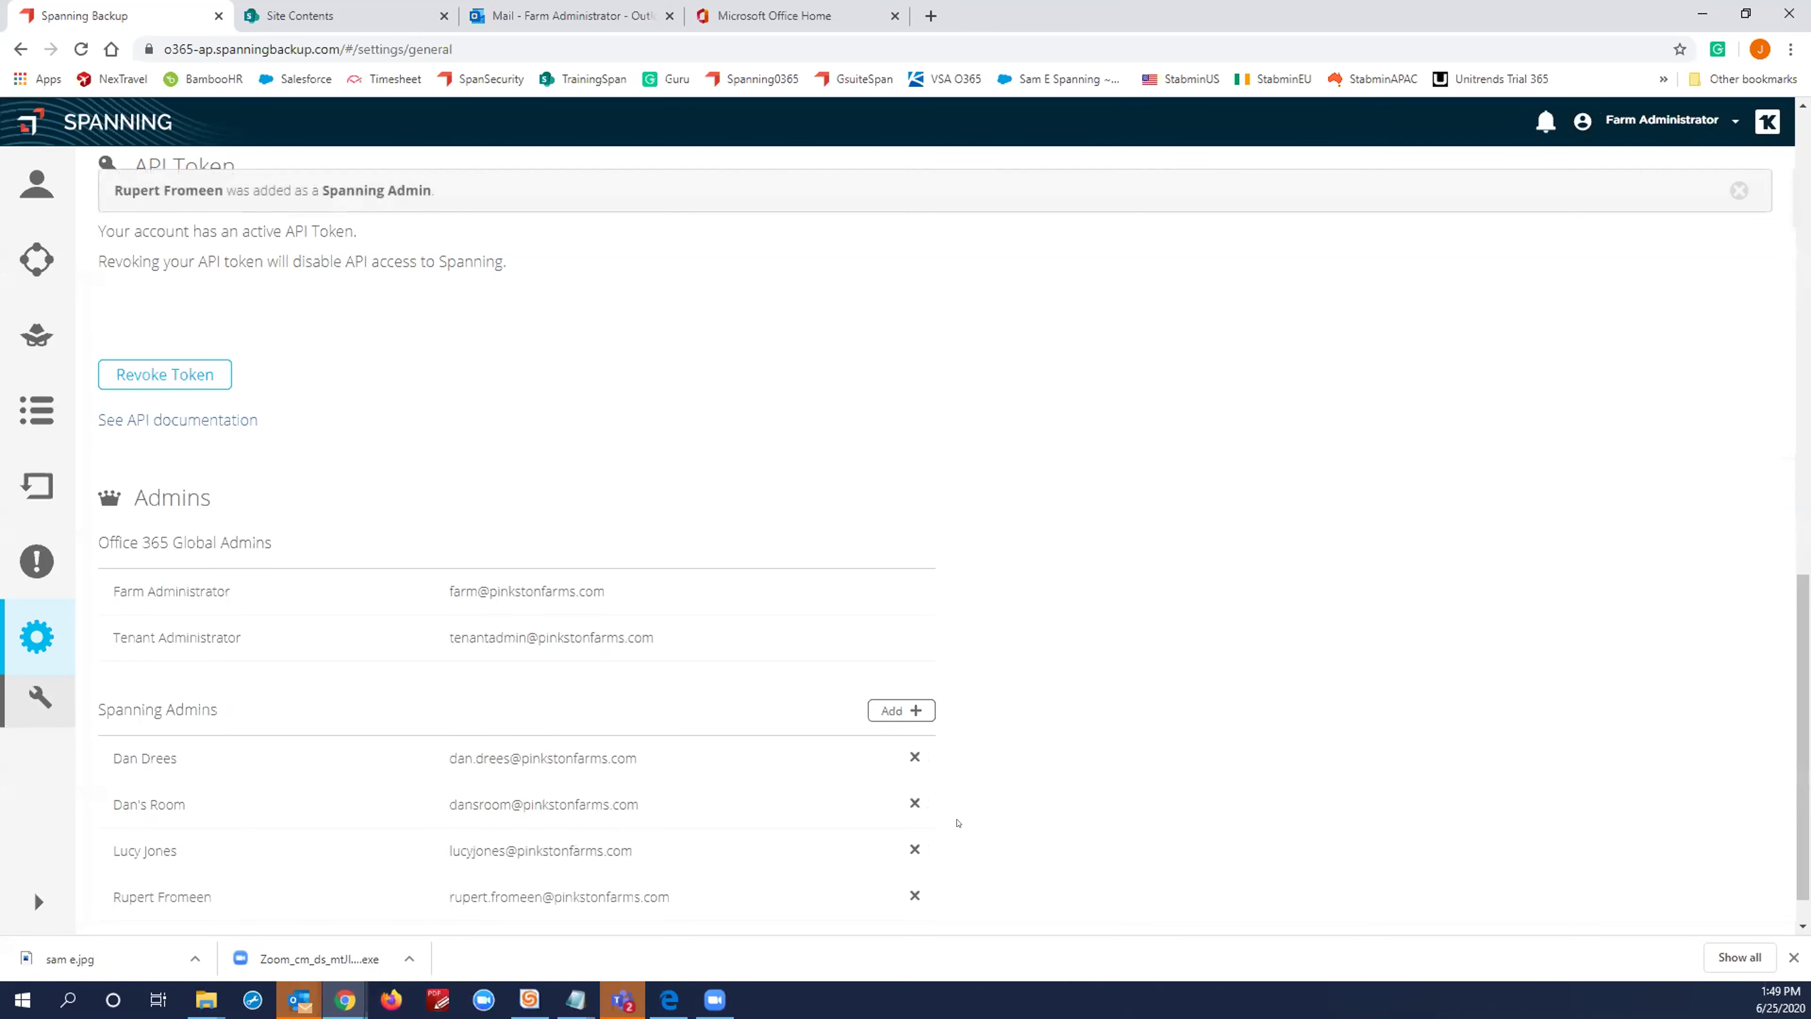
Step: Remove the Spanning Admin listed directly above the newly added one and confirm the removal
scroll(652, 851, down, 1)
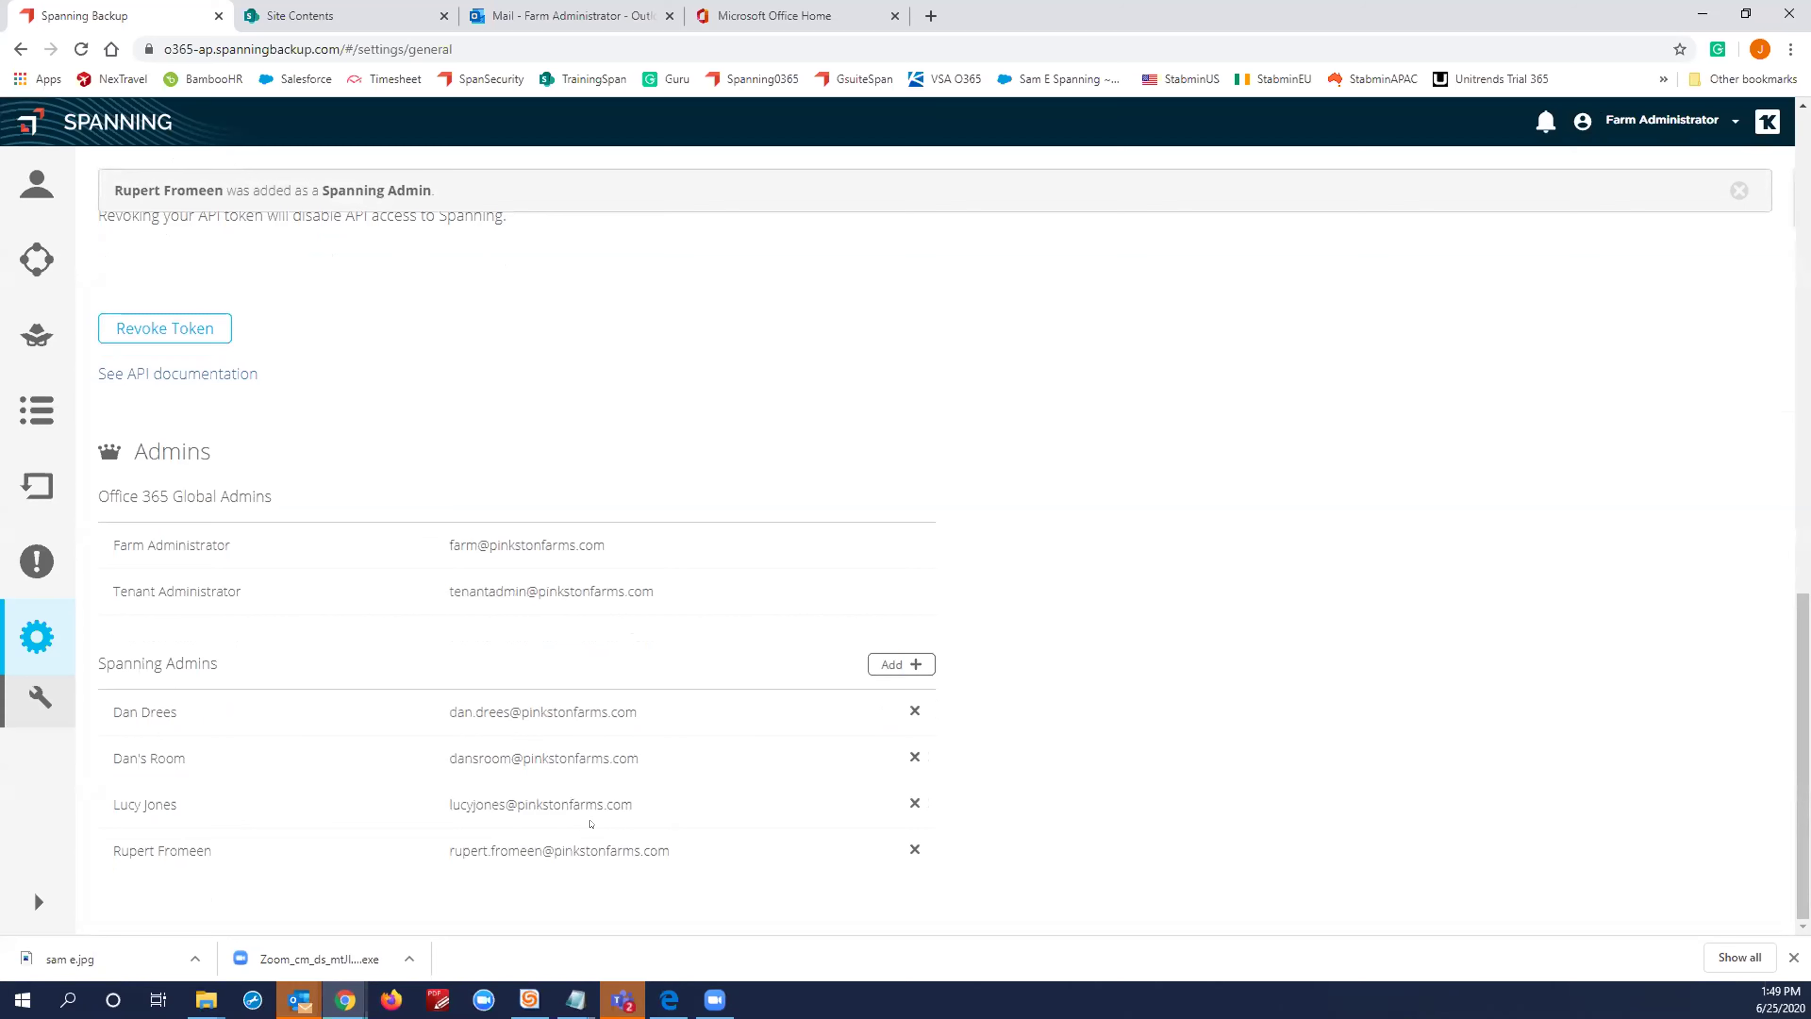
click(914, 804)
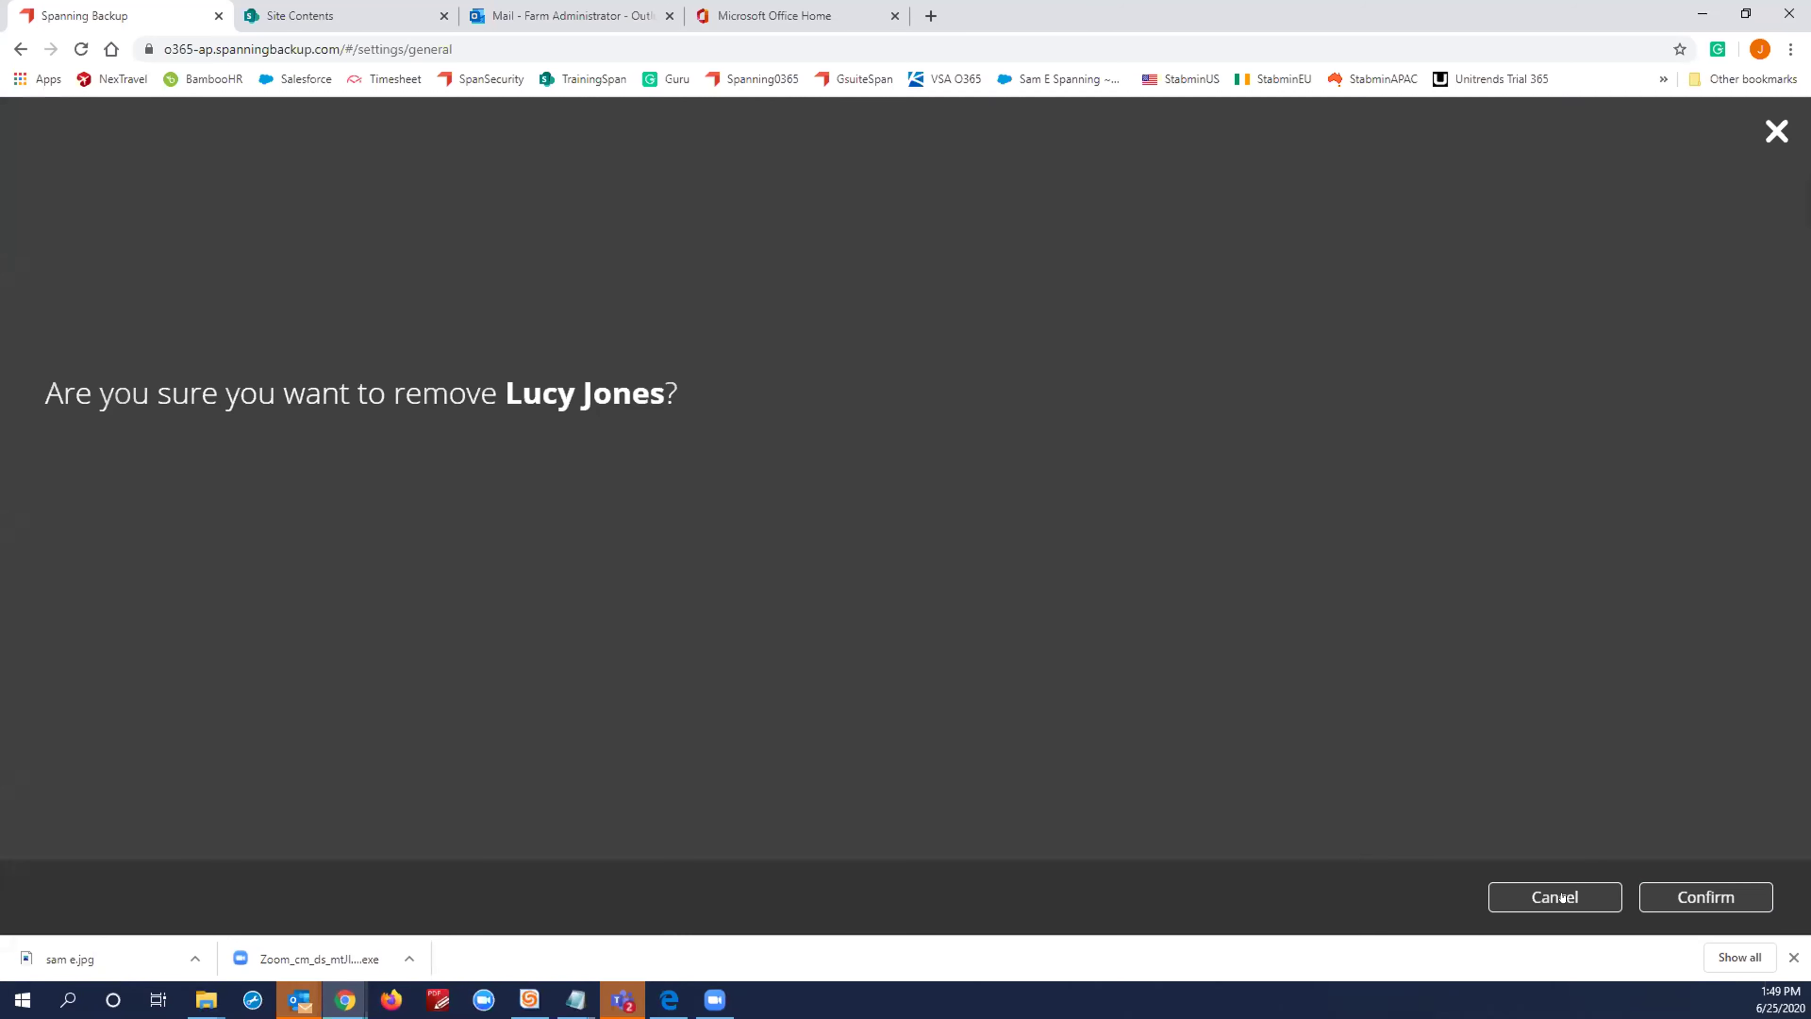
click(1705, 896)
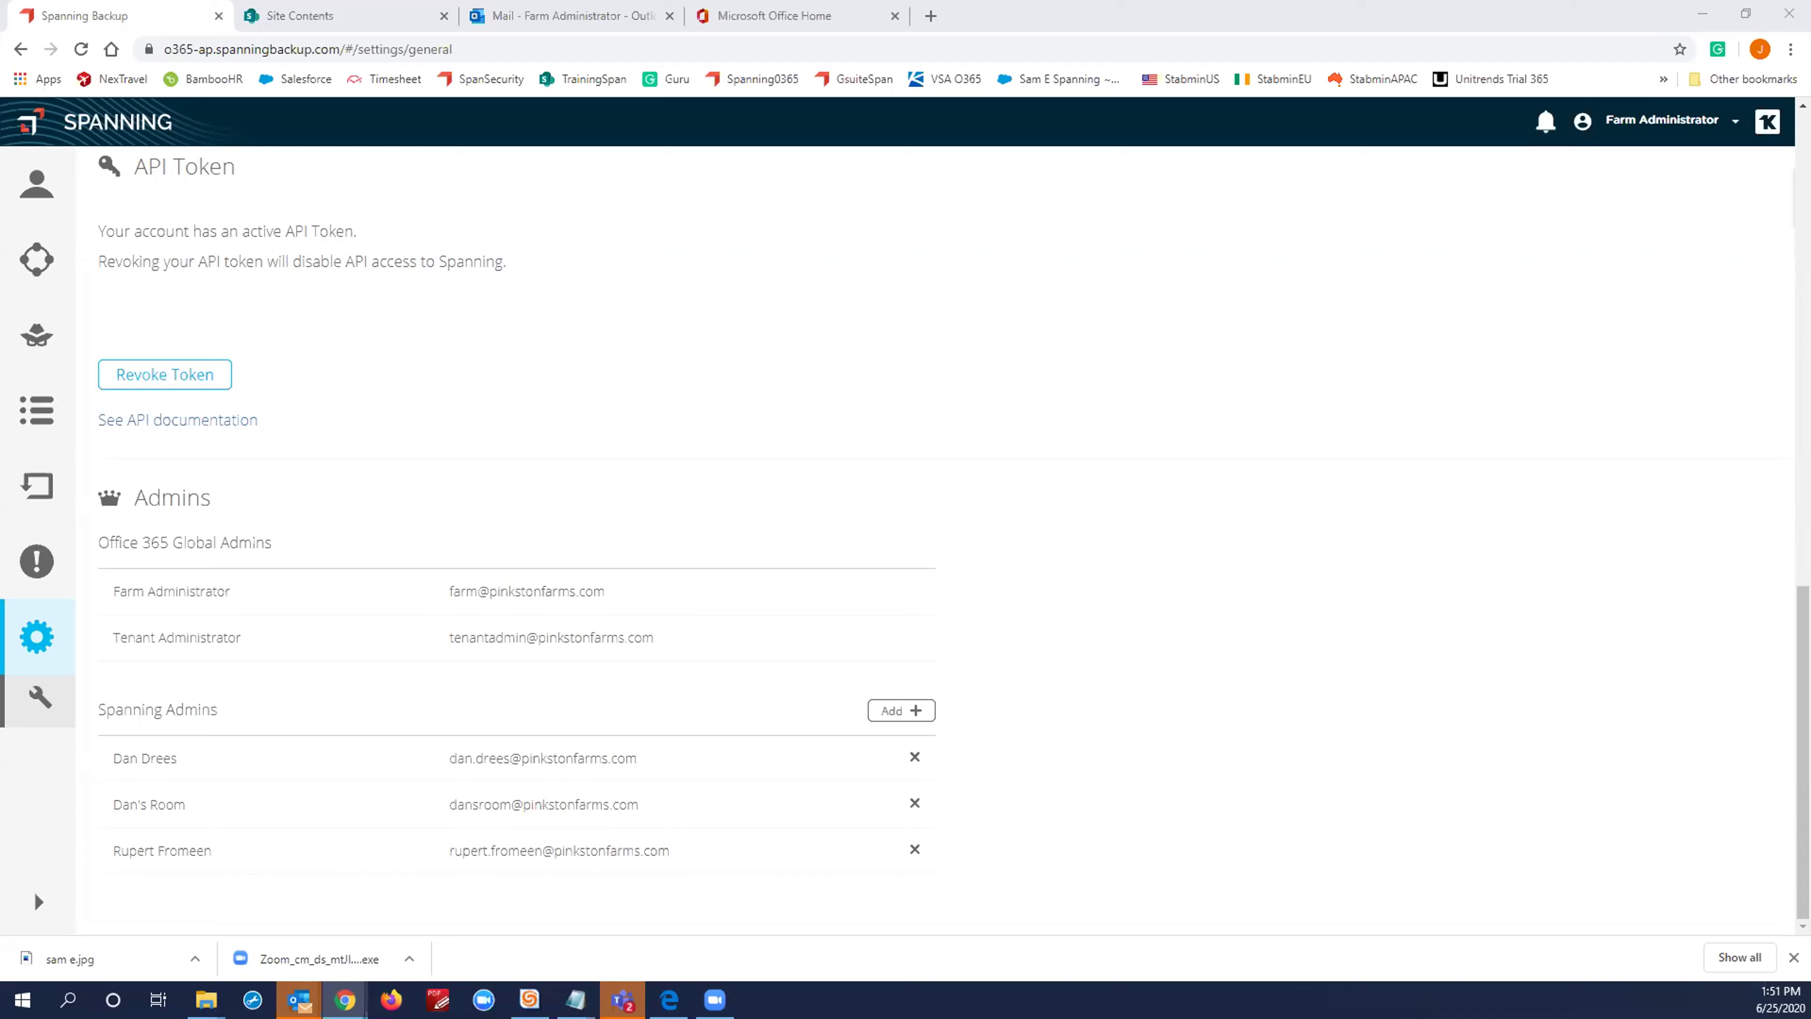
Step: View the dark web credentials list for Pinkston Farms and return to the Admins section of the settings
click(36, 335)
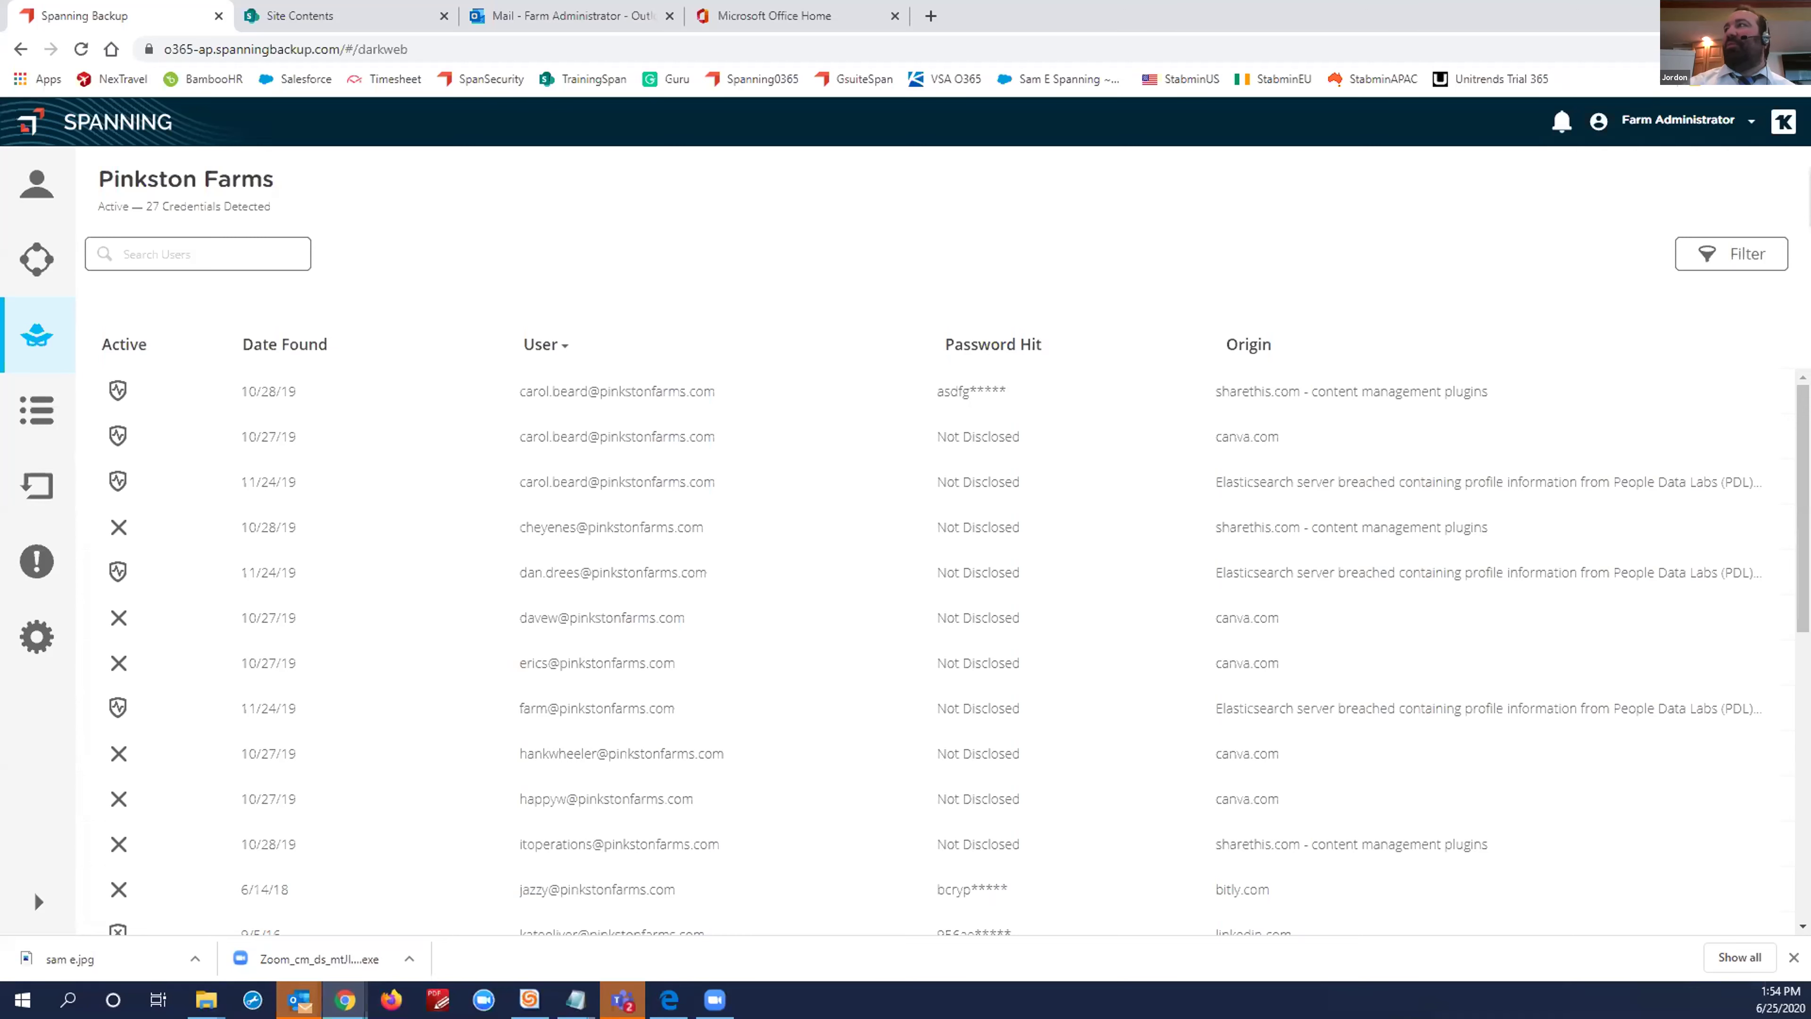
click(36, 636)
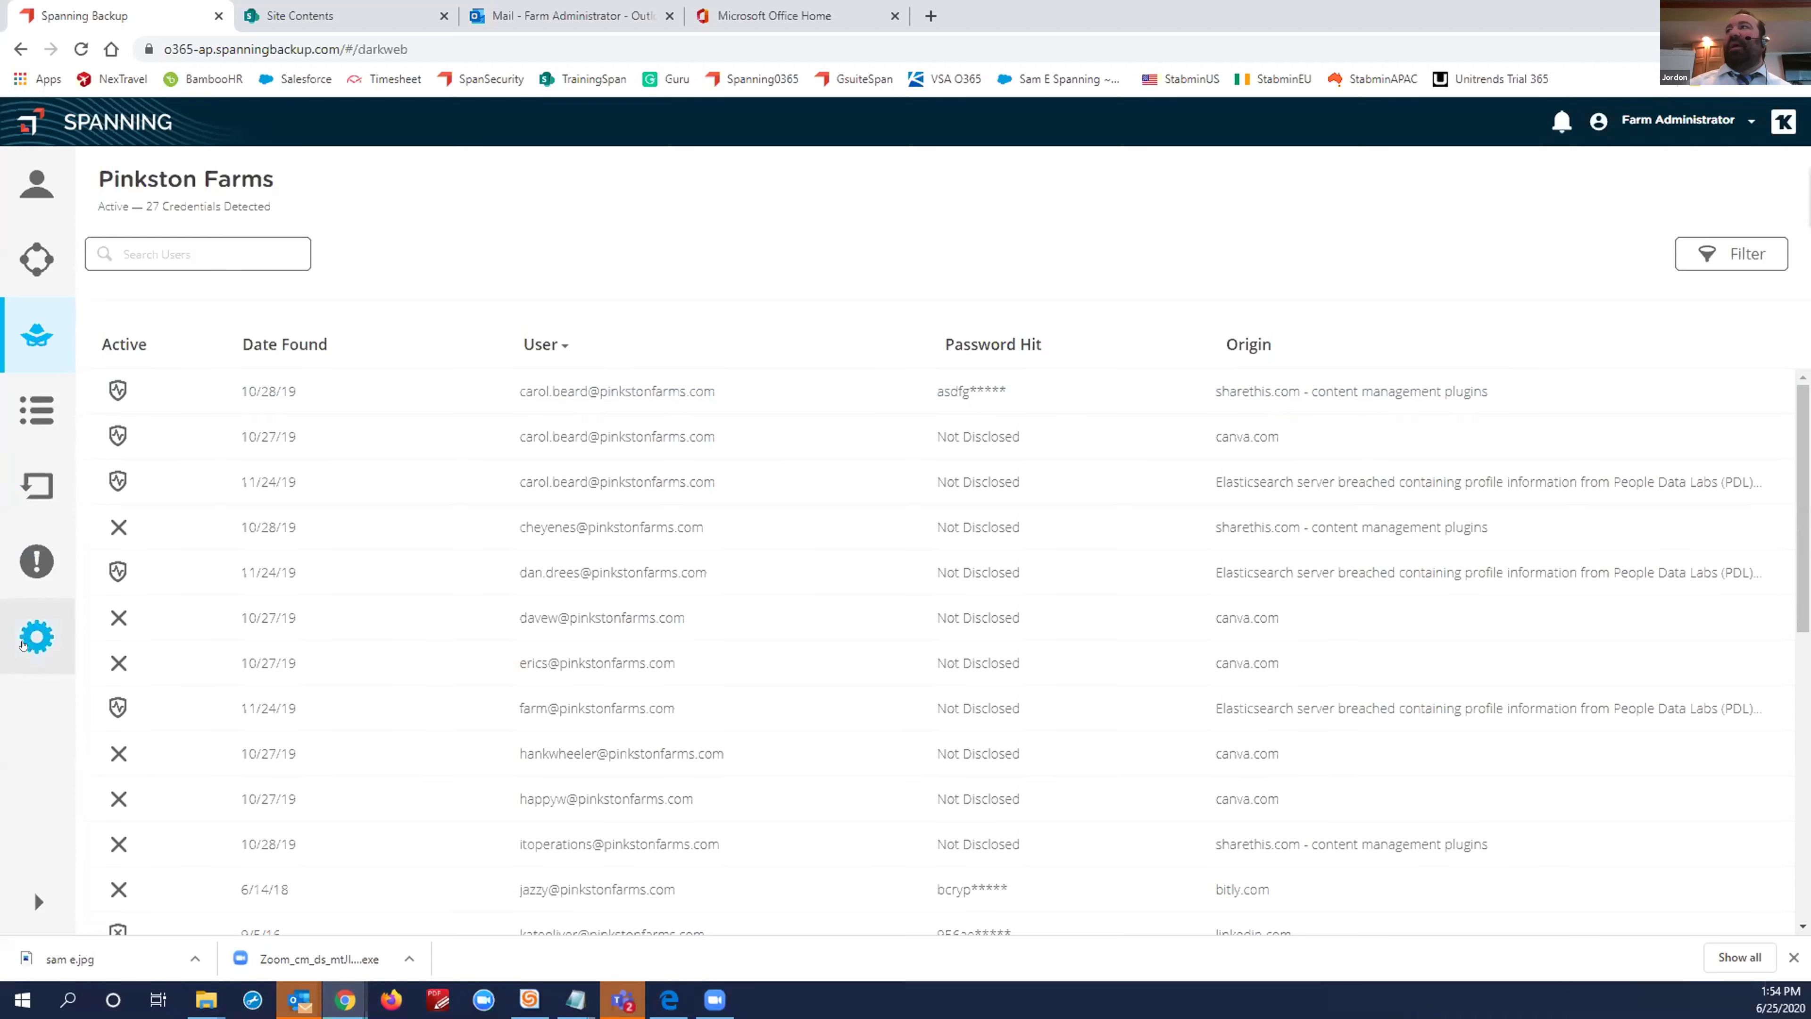
scroll(1088, 563, down, 15)
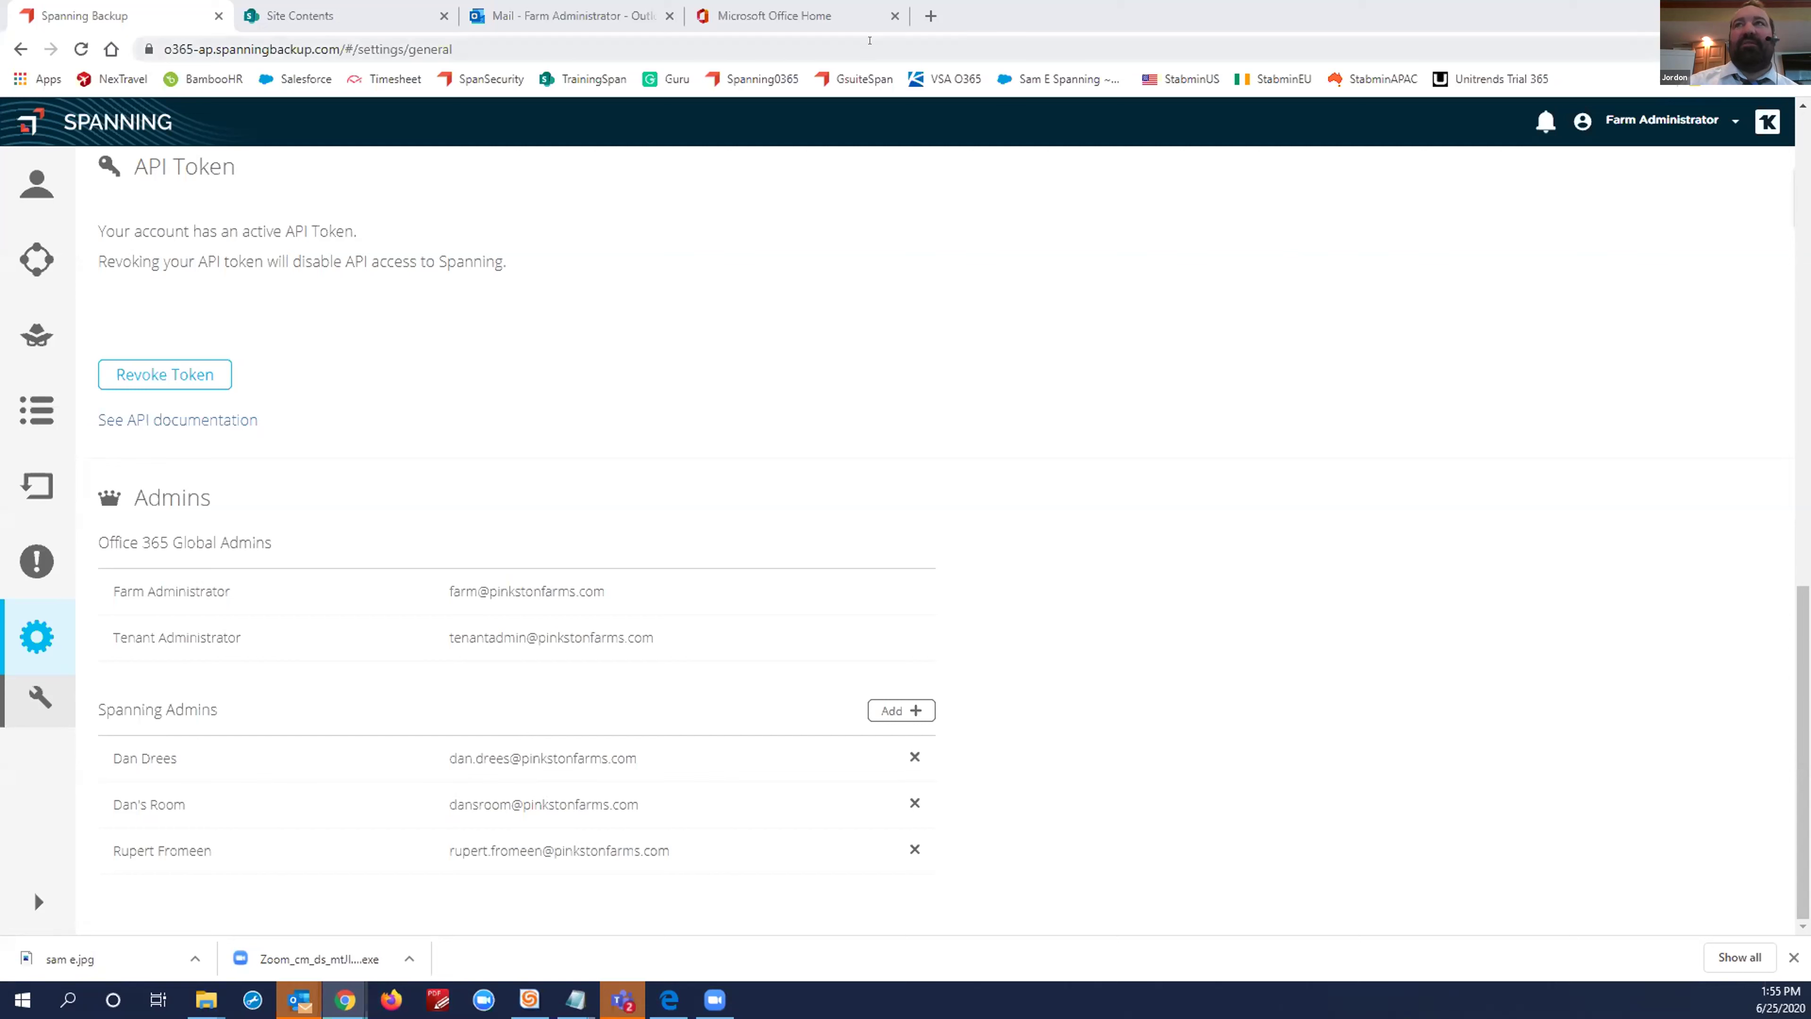
Step: Switch to Spanning Backup for G Suite and open the audit log of the spanningdemo.com domain
click(855, 78)
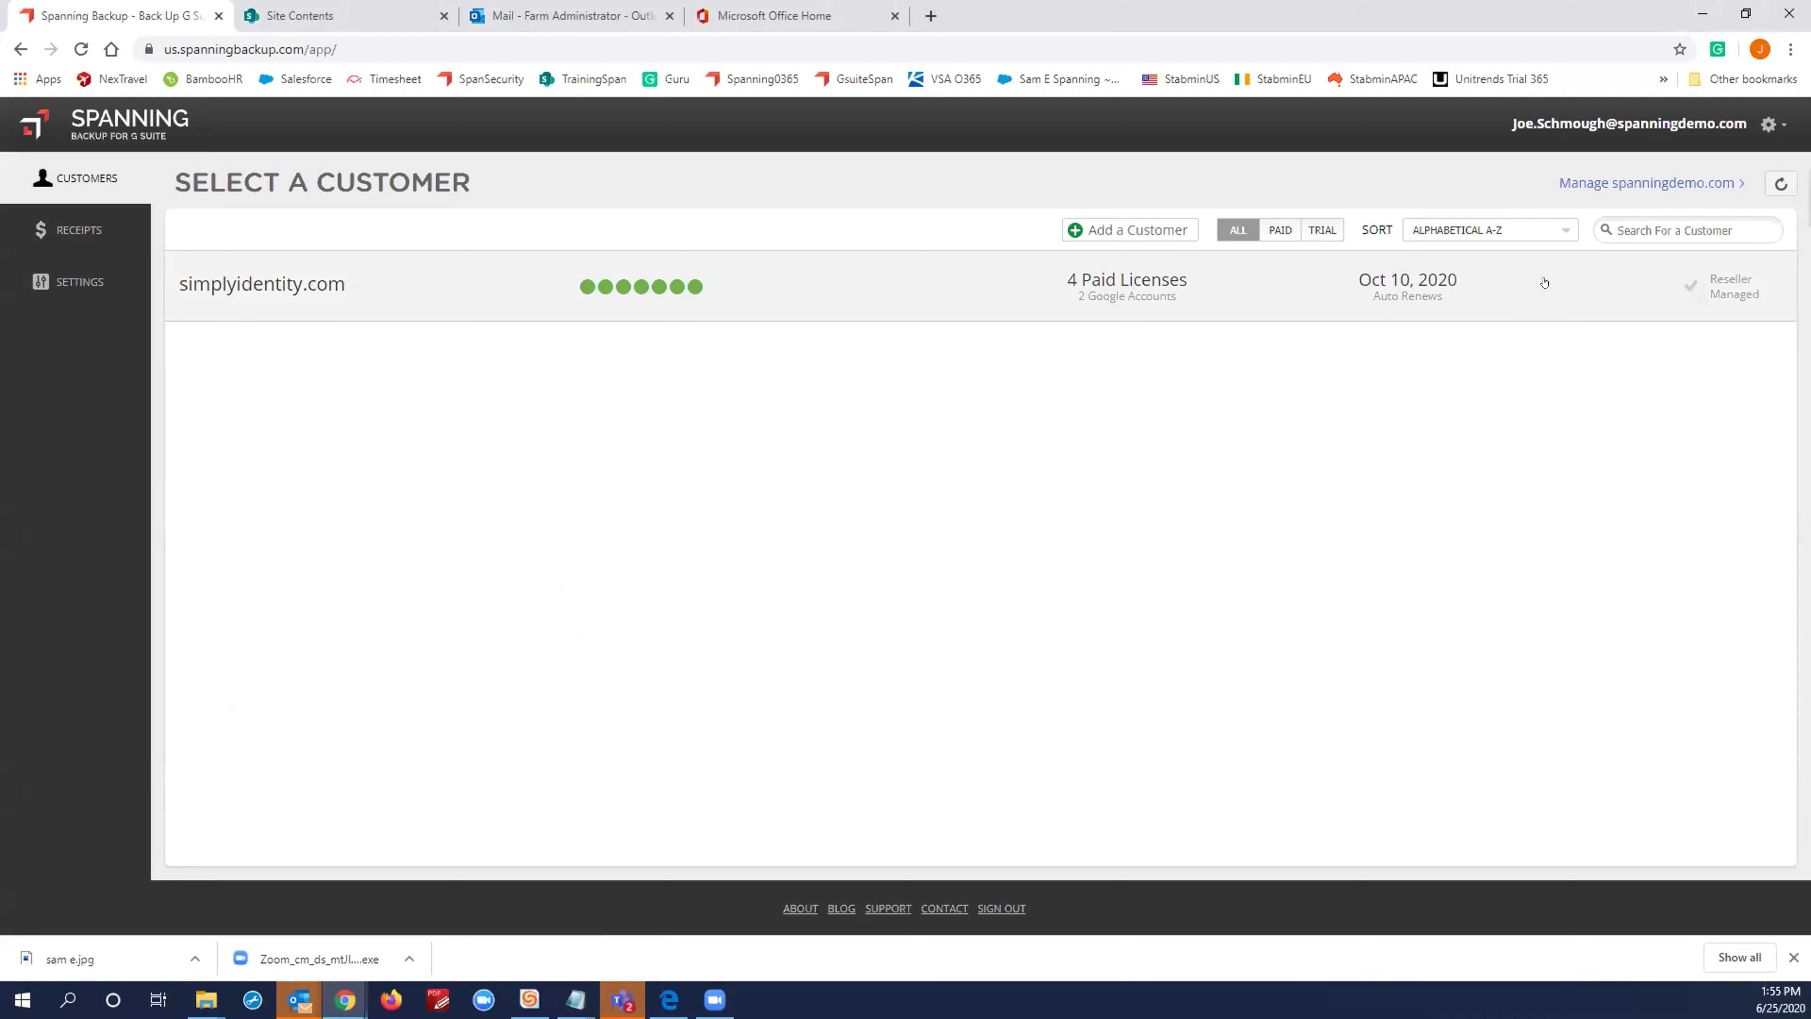
click(1684, 184)
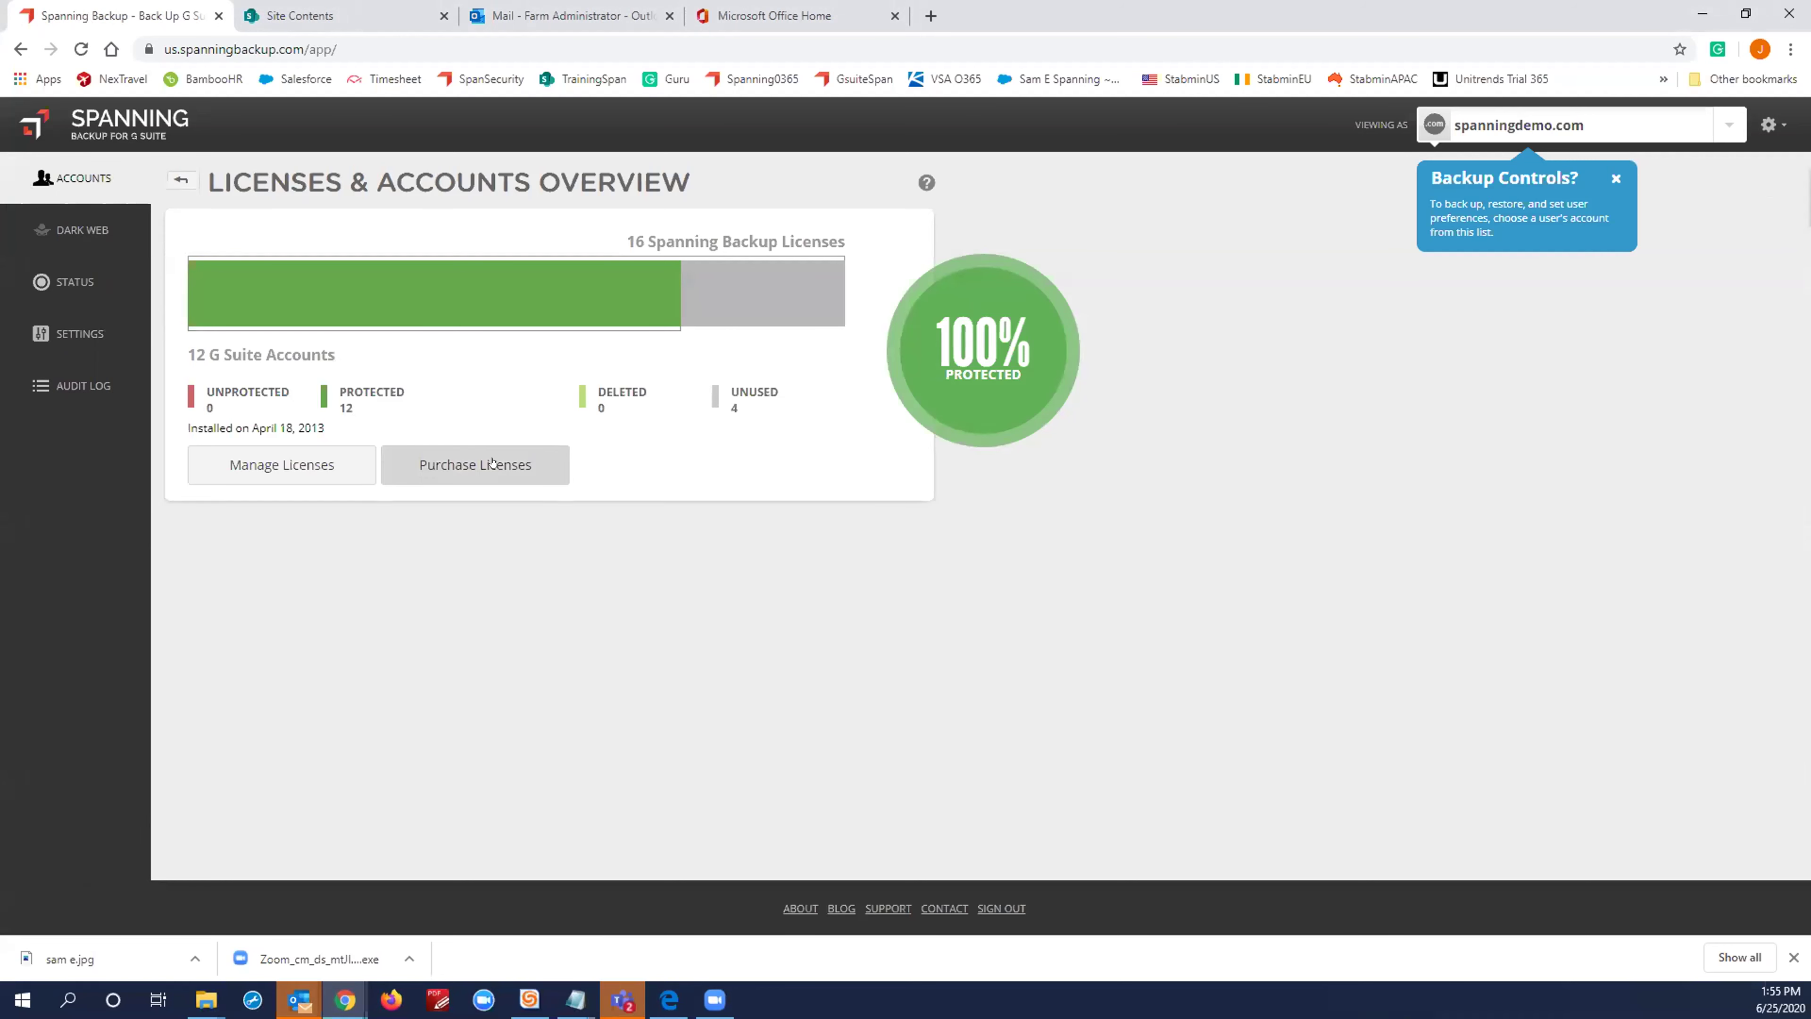
click(65, 372)
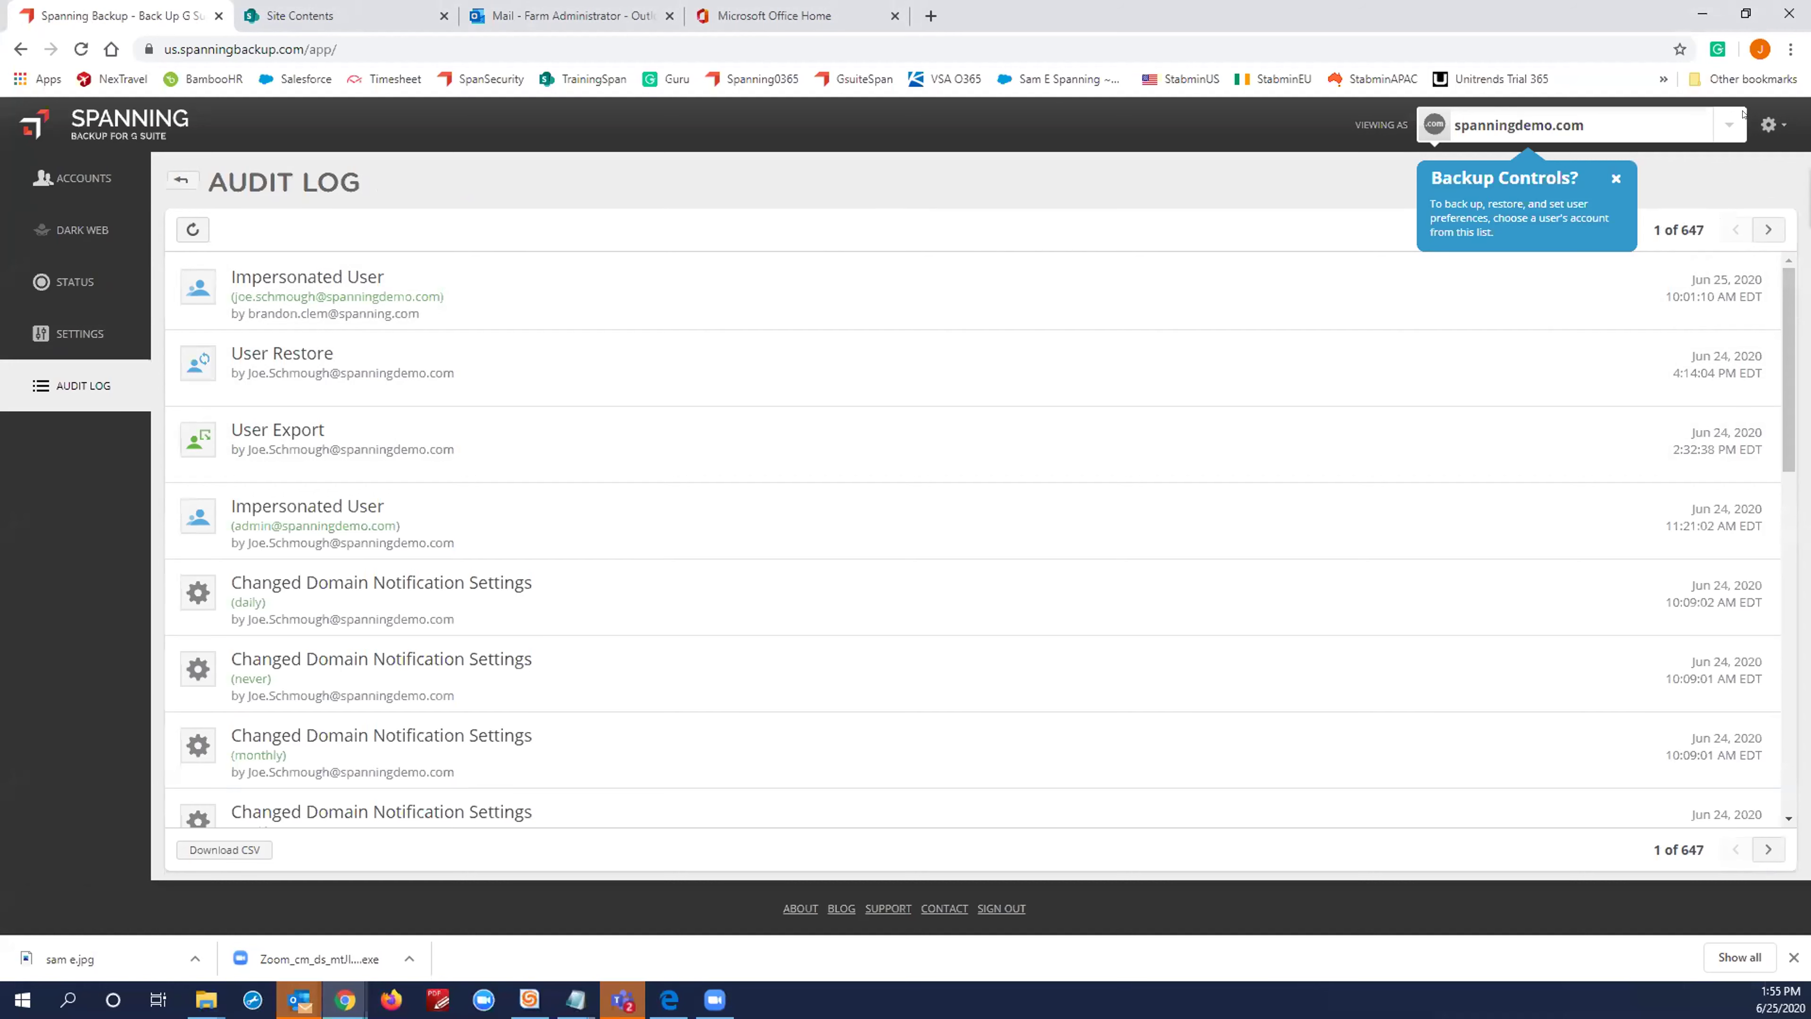
Step: Impersonate a spanningdemo.com user account and dismiss the impersonation notice and both help tips
click(1727, 127)
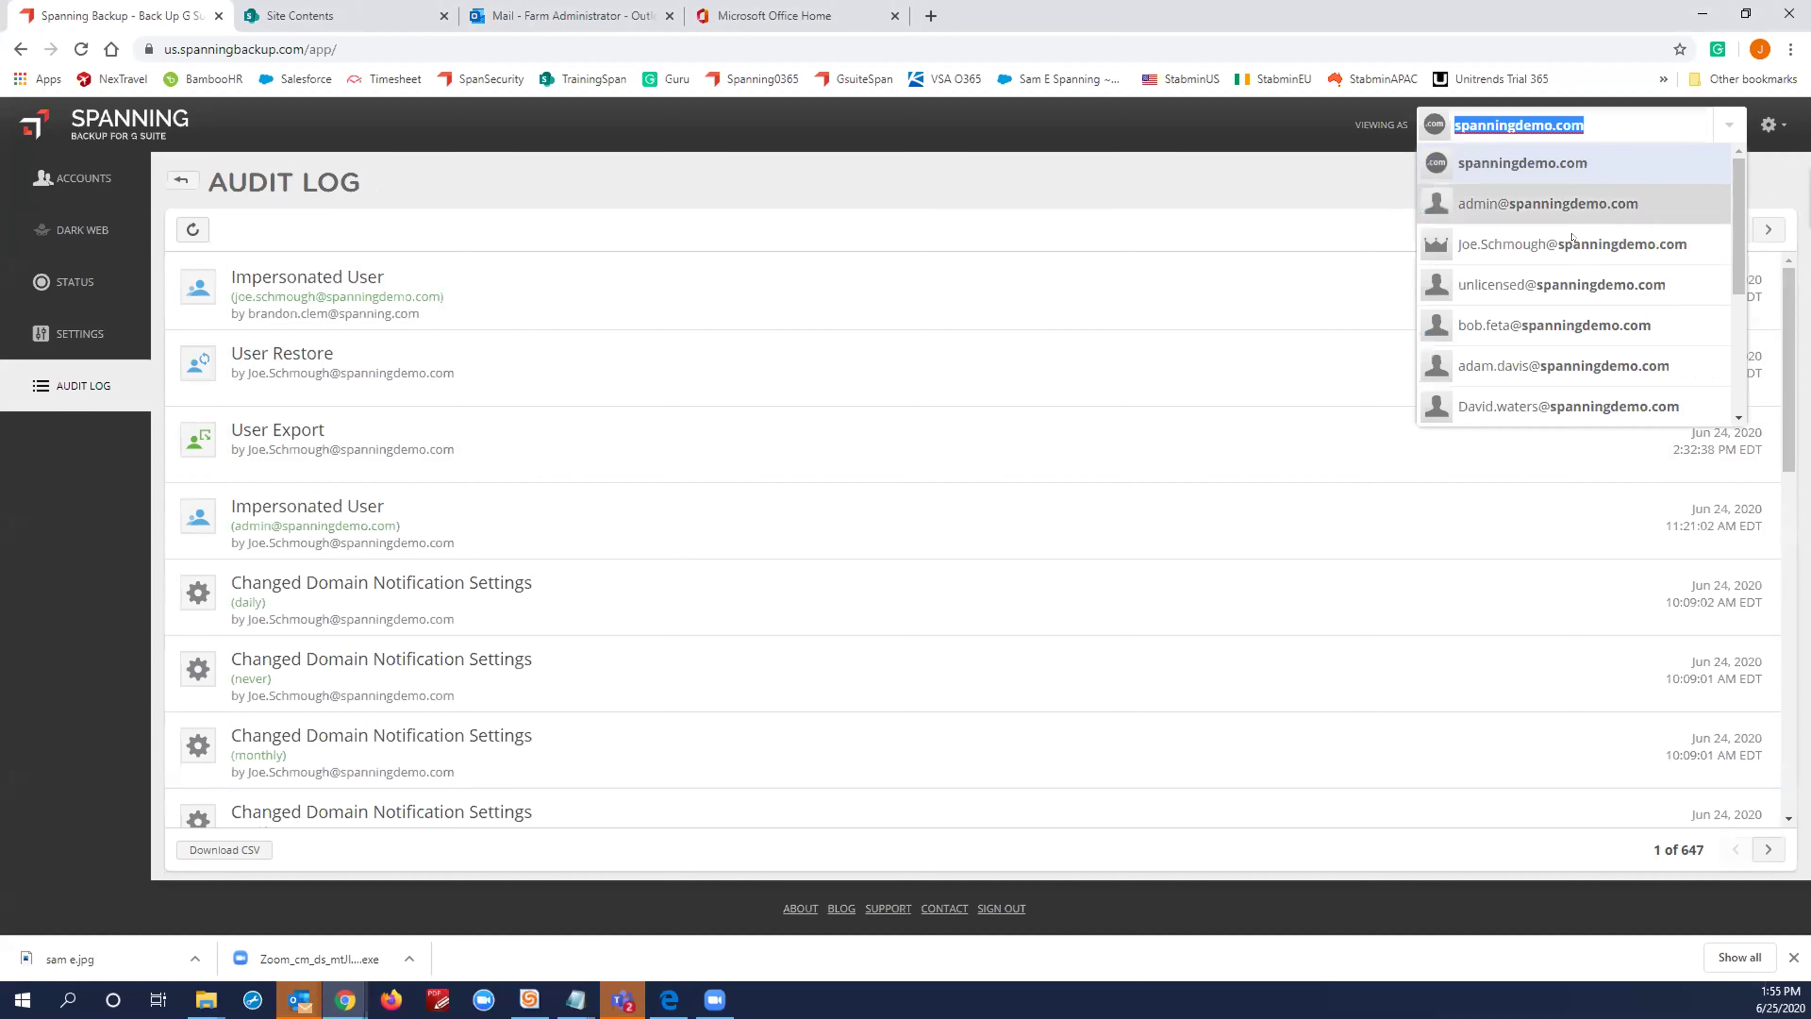
scroll(1544, 296, down, 2)
click(1544, 298)
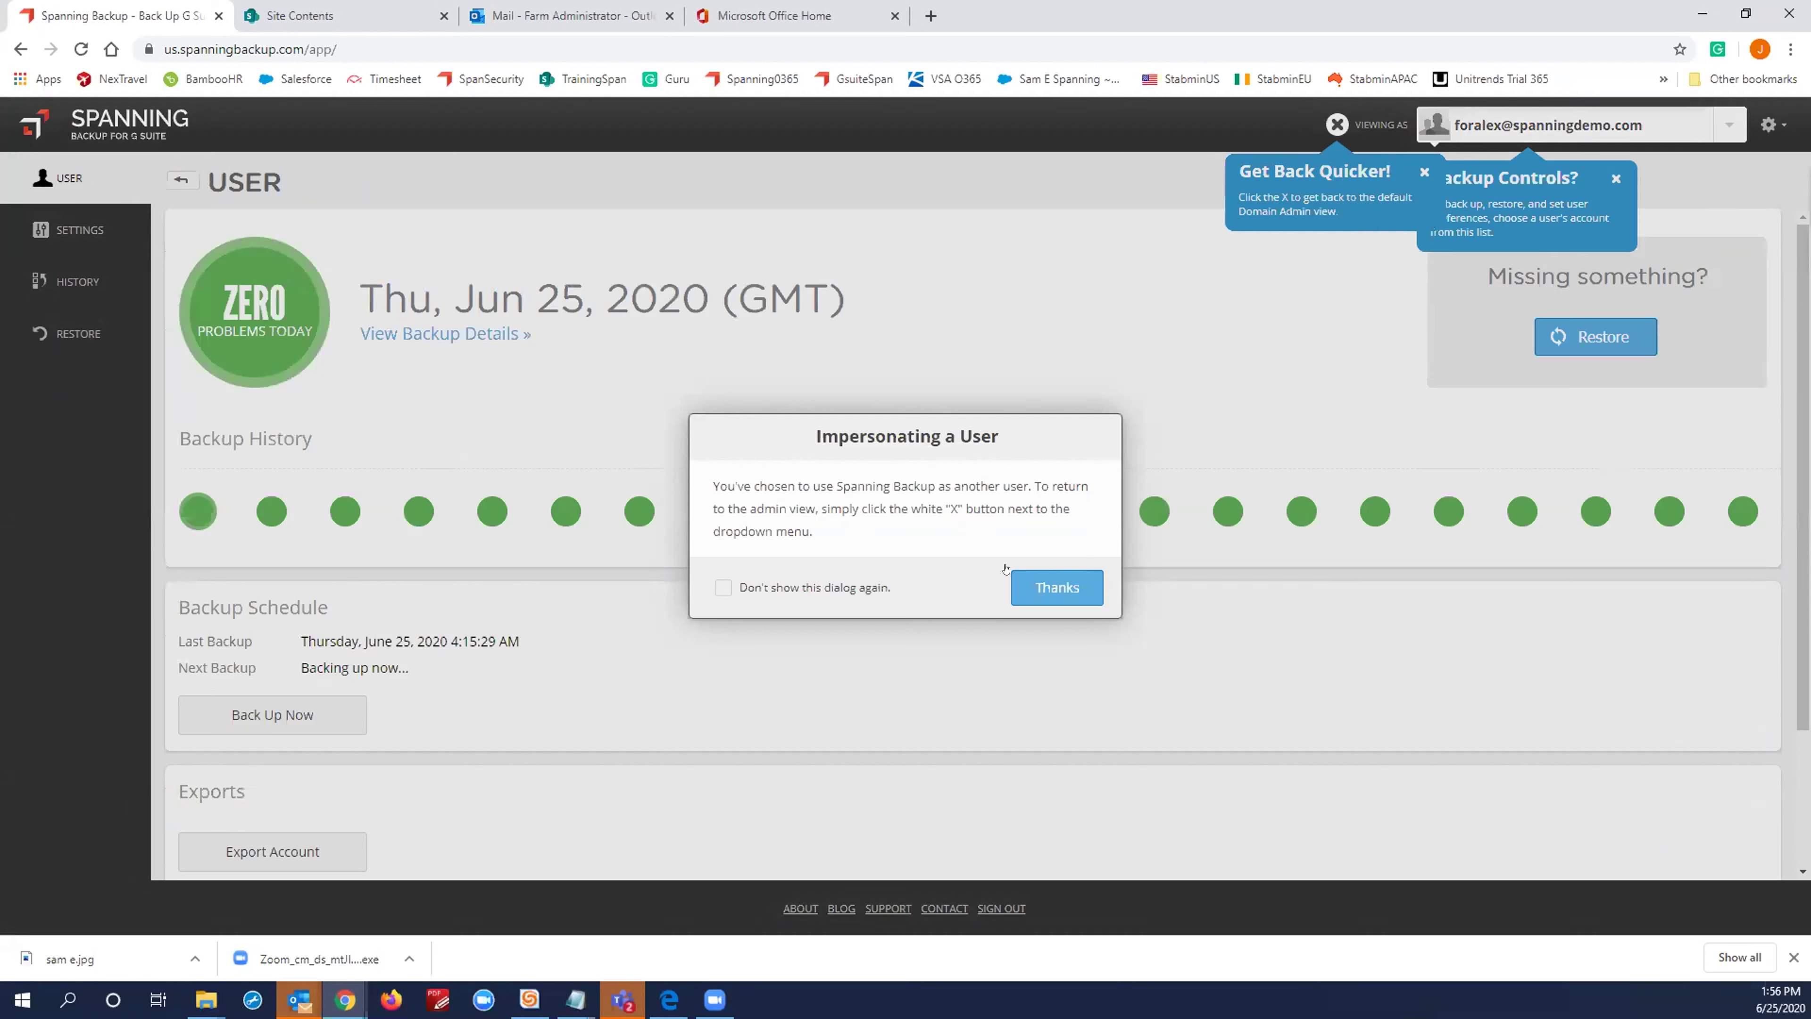
click(1034, 583)
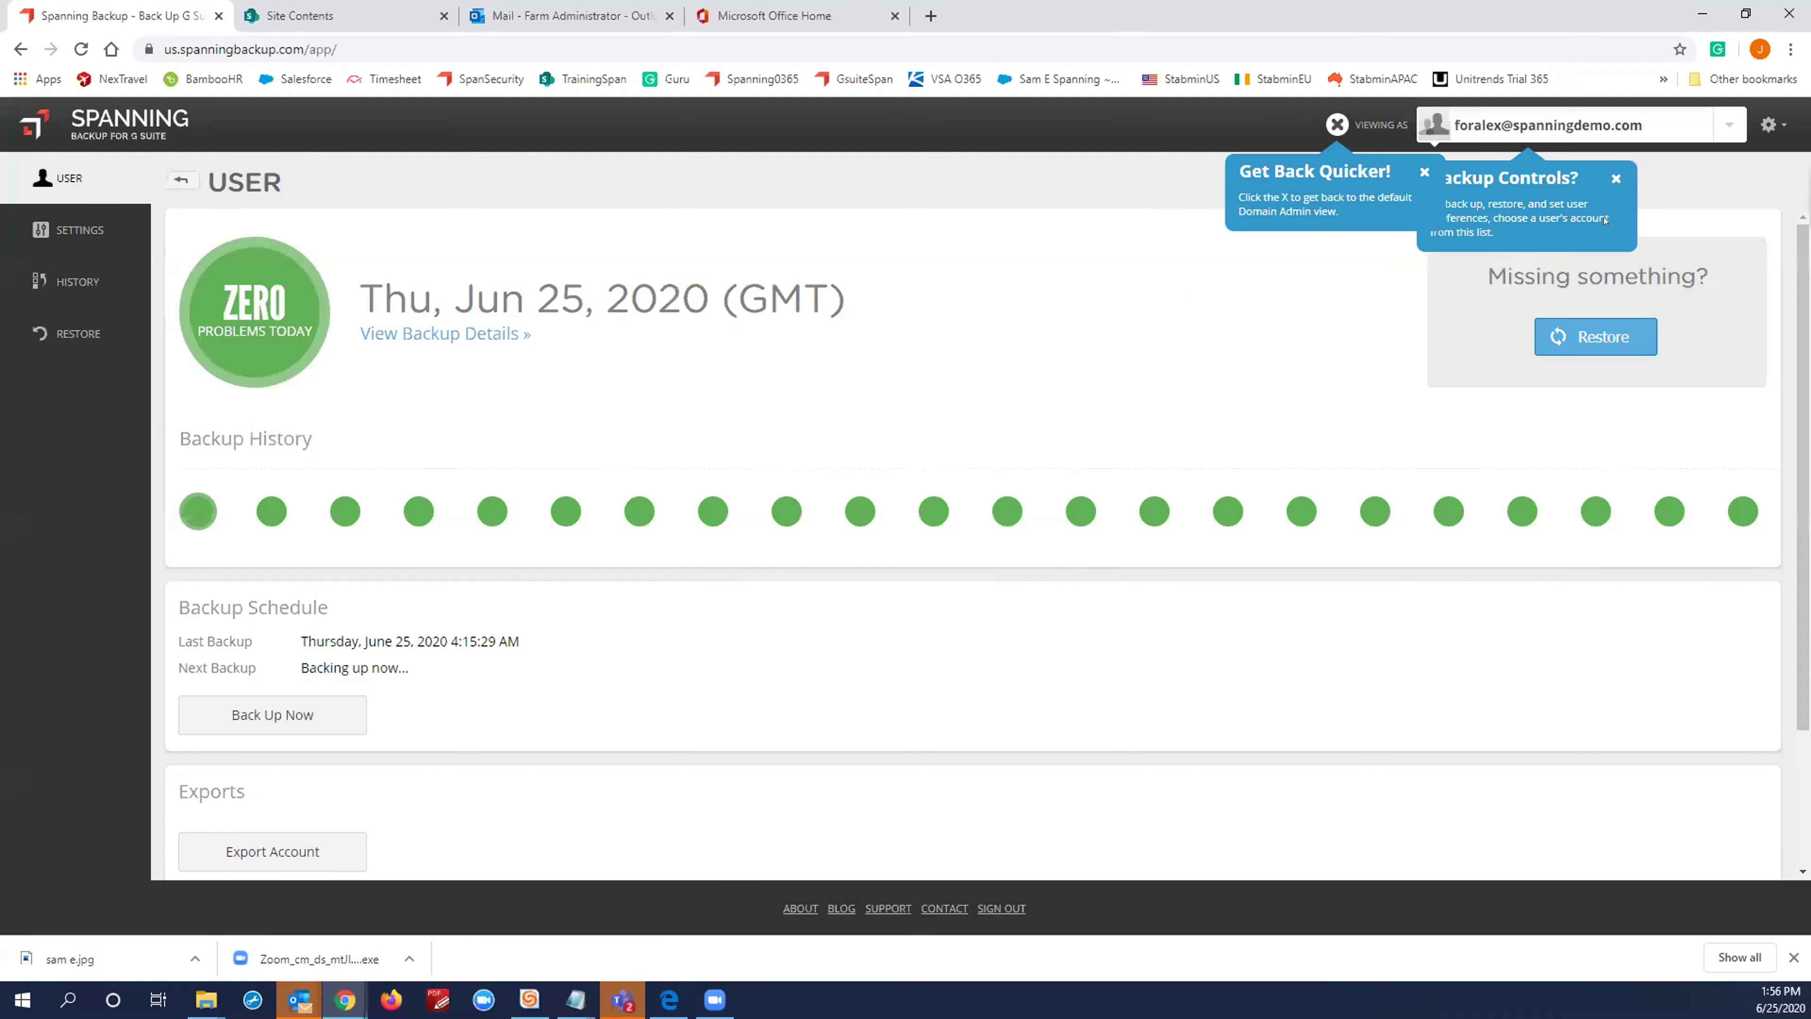
click(1425, 172)
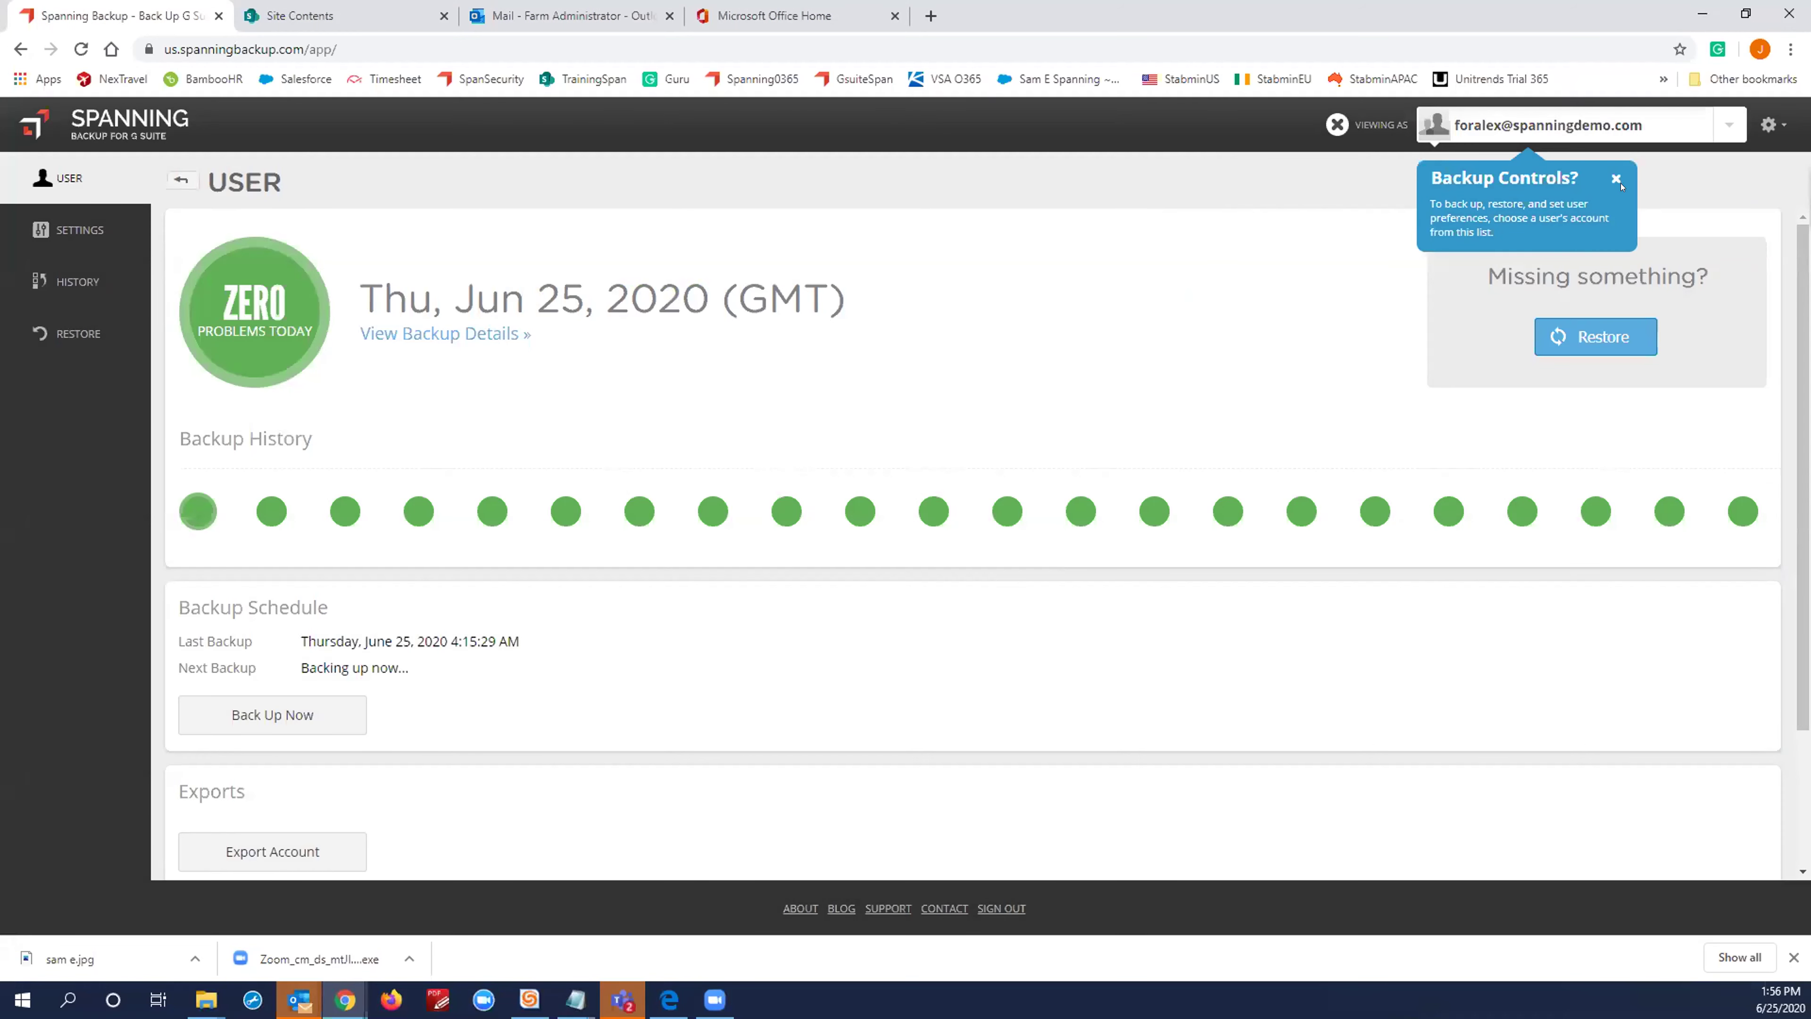
click(1608, 177)
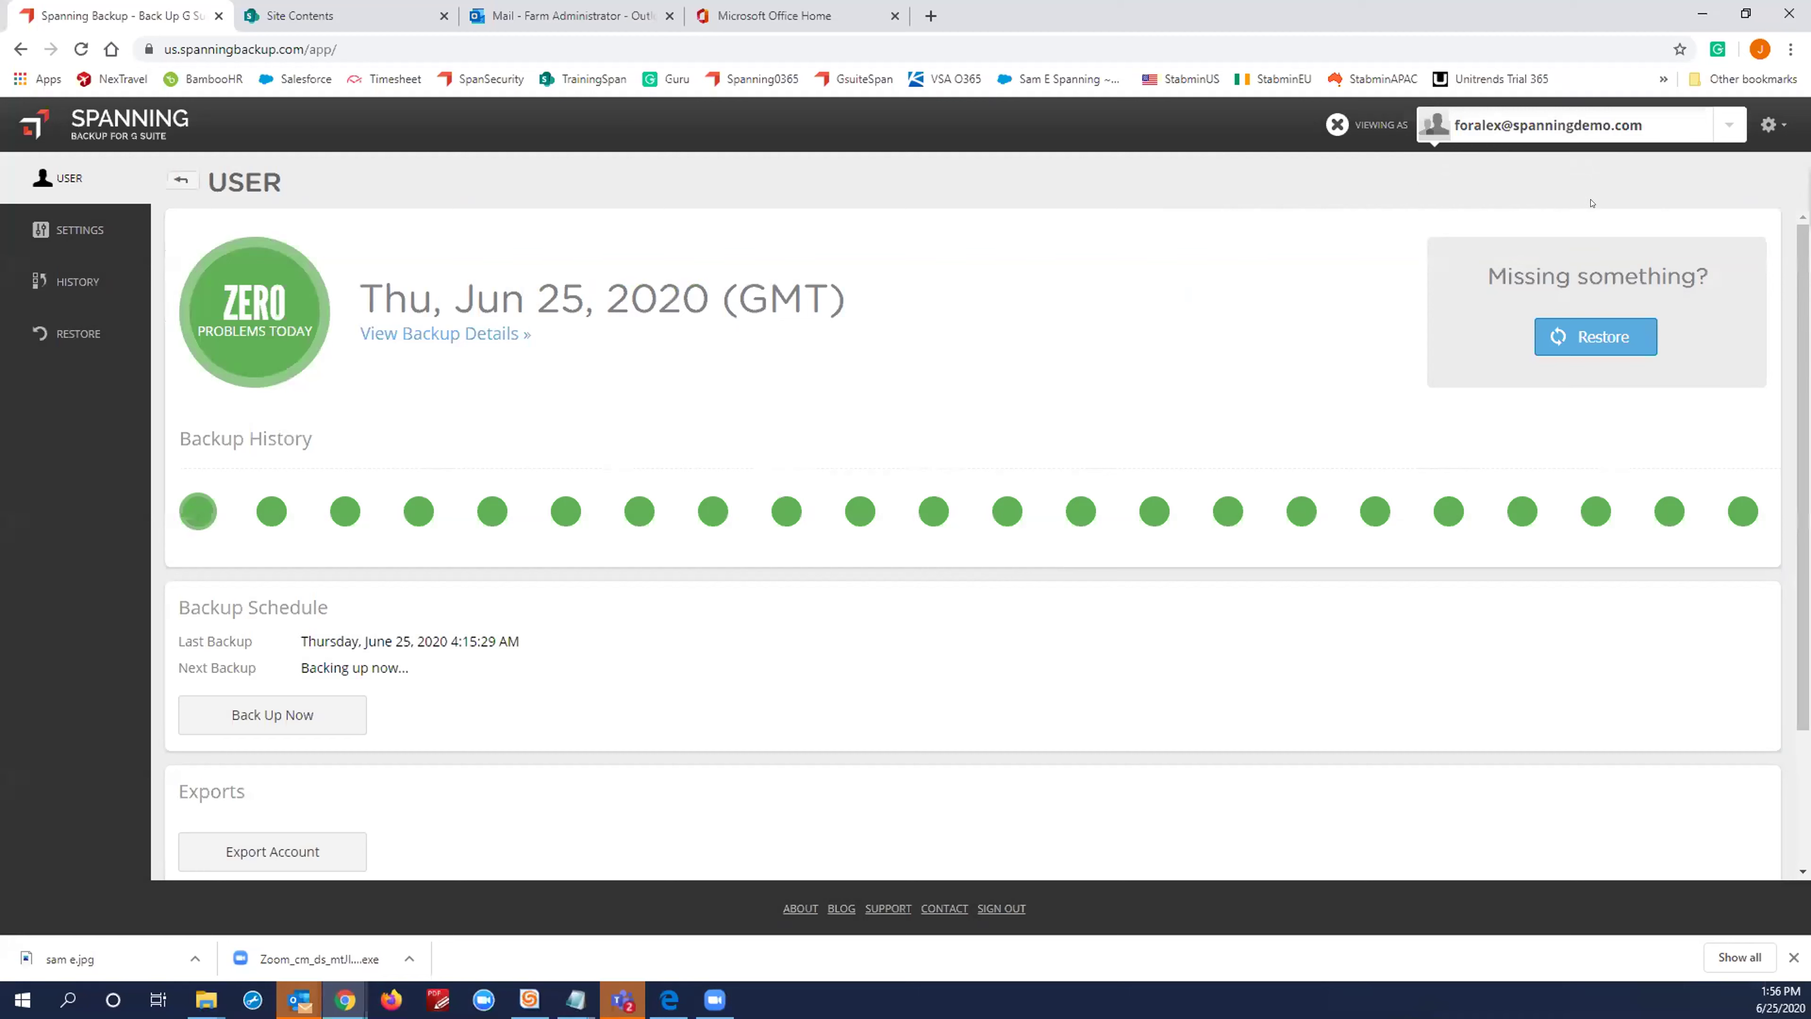